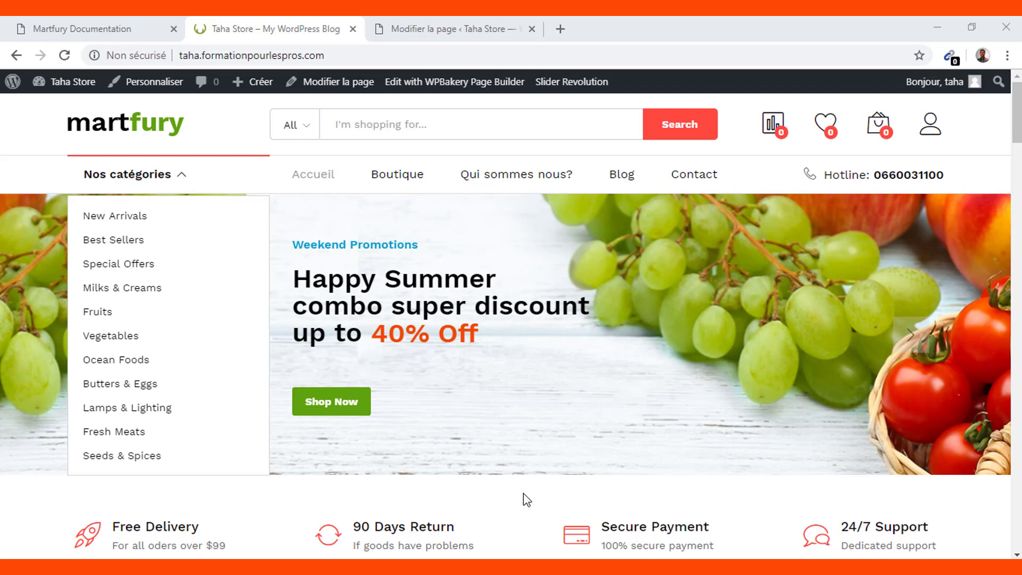
Examine the store's home page sections, from the banner slider through categories, deals of the day, new arrivals and client testimonials.
scroll(523, 493, "down", 3)
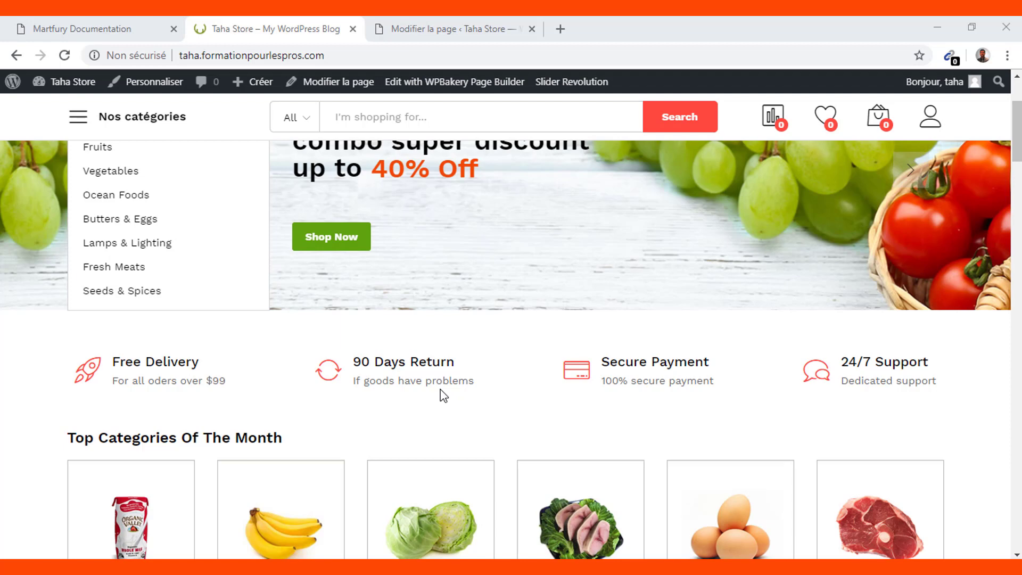
scroll(443, 395, "up", 3)
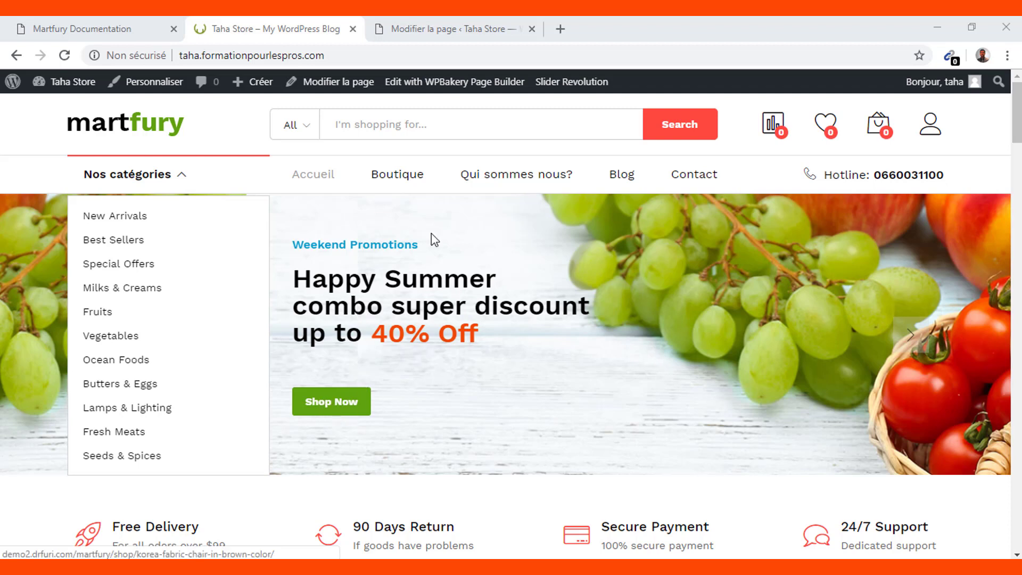
scroll(541, 358, "down", 5)
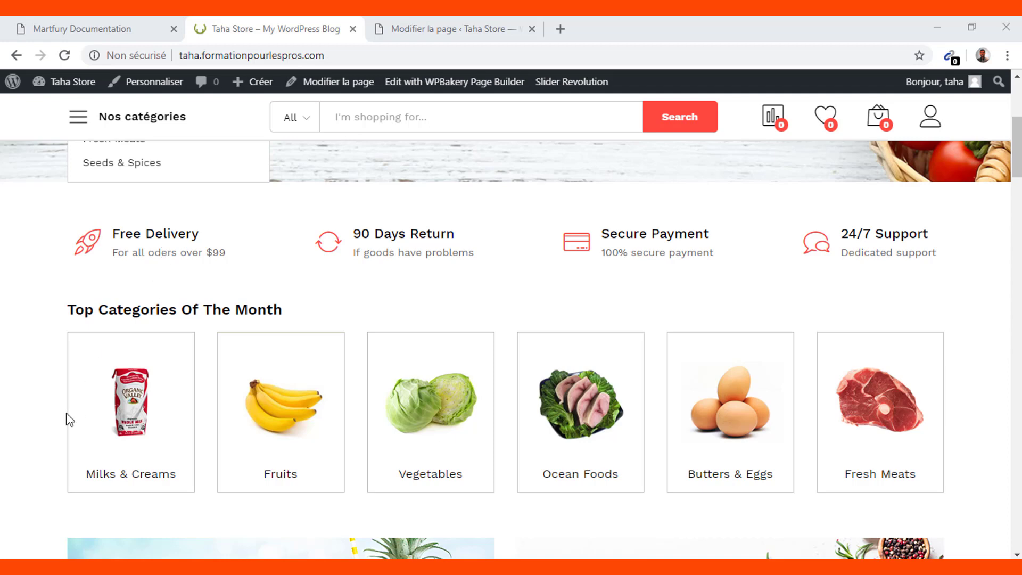
scroll(67, 416, "down", 4)
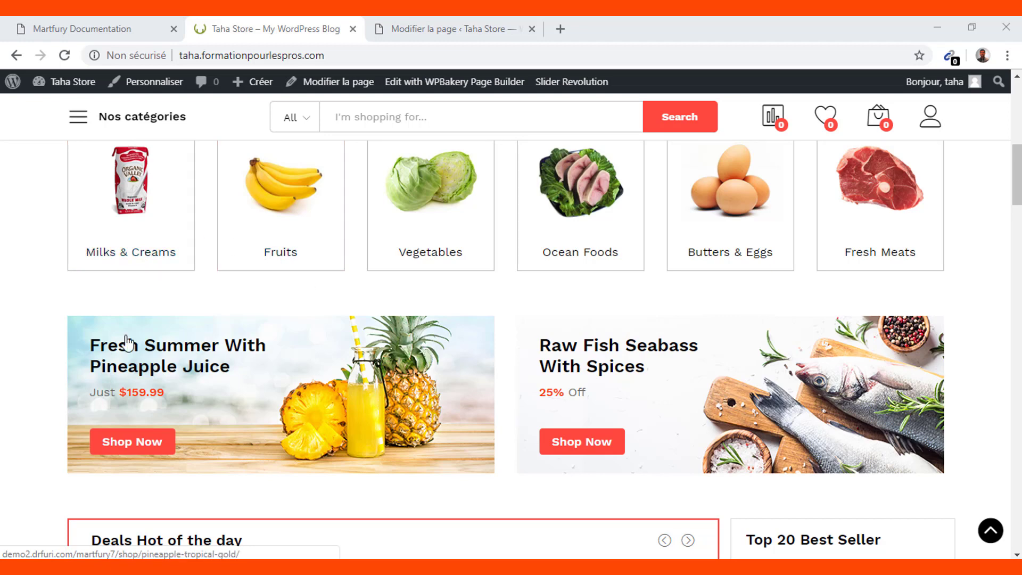
scroll(434, 444, "down", 3)
scroll(434, 444, "down", 2)
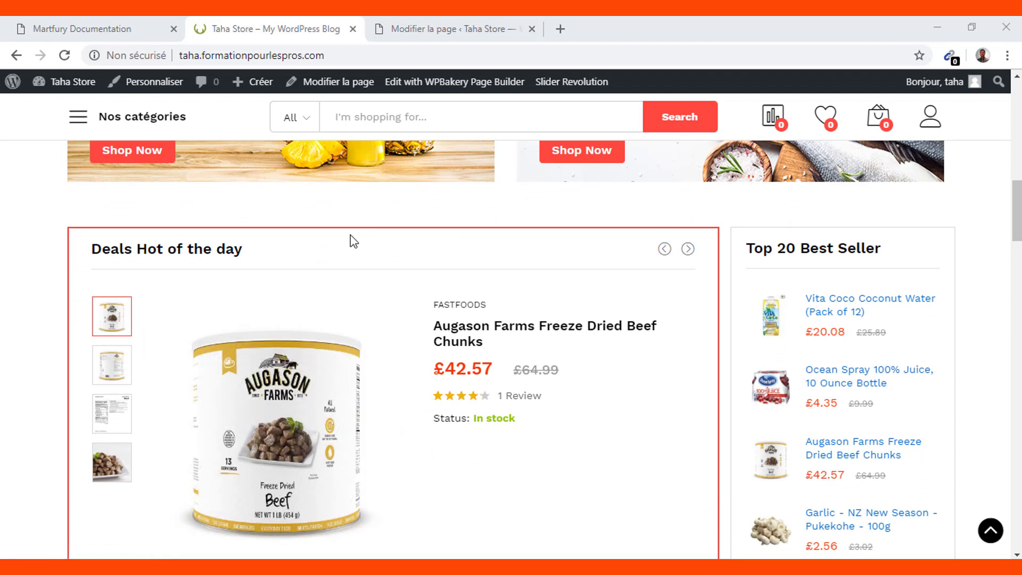
left_click(690, 249)
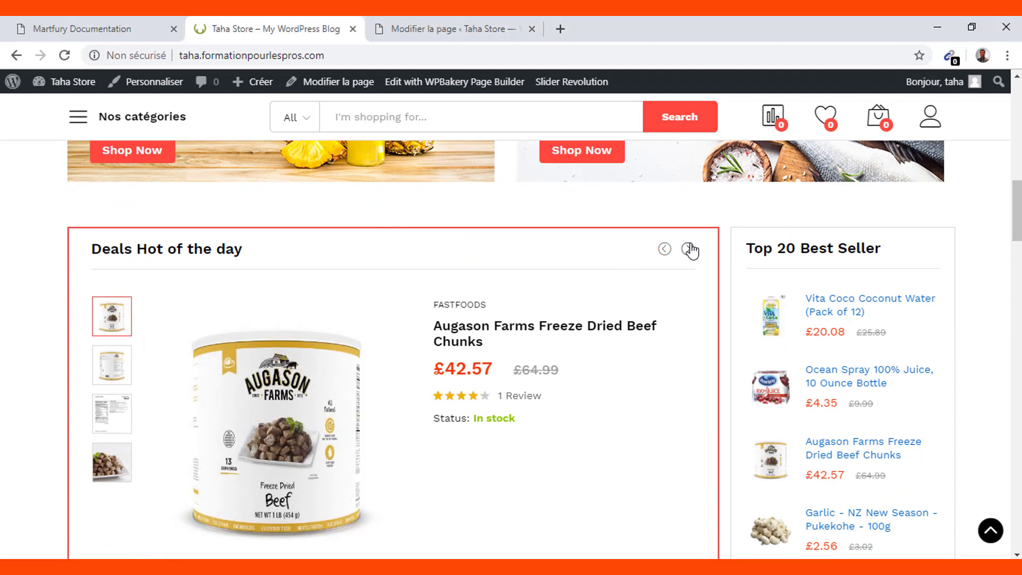
left_click(689, 248)
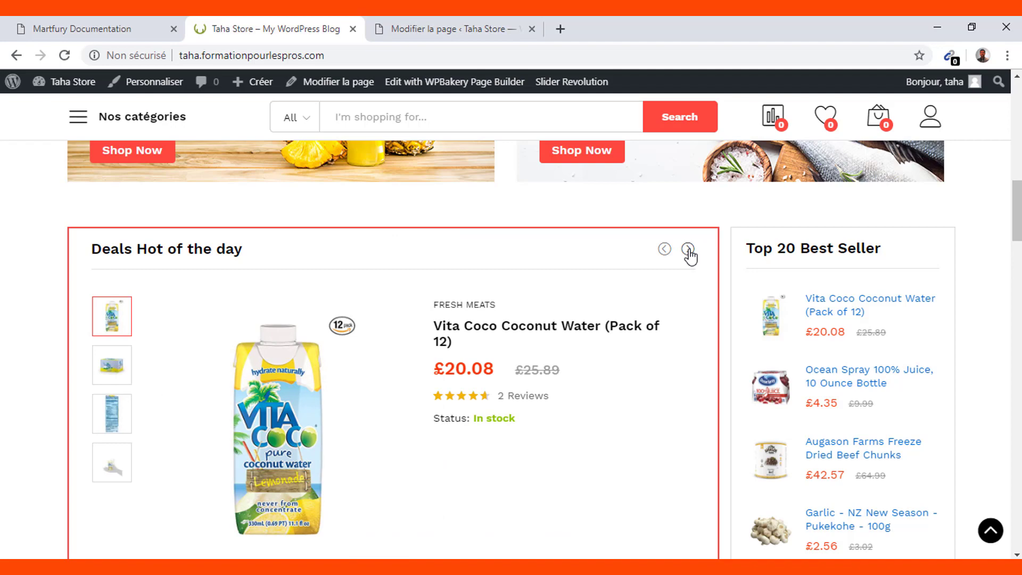
scroll(690, 255, "down", 10)
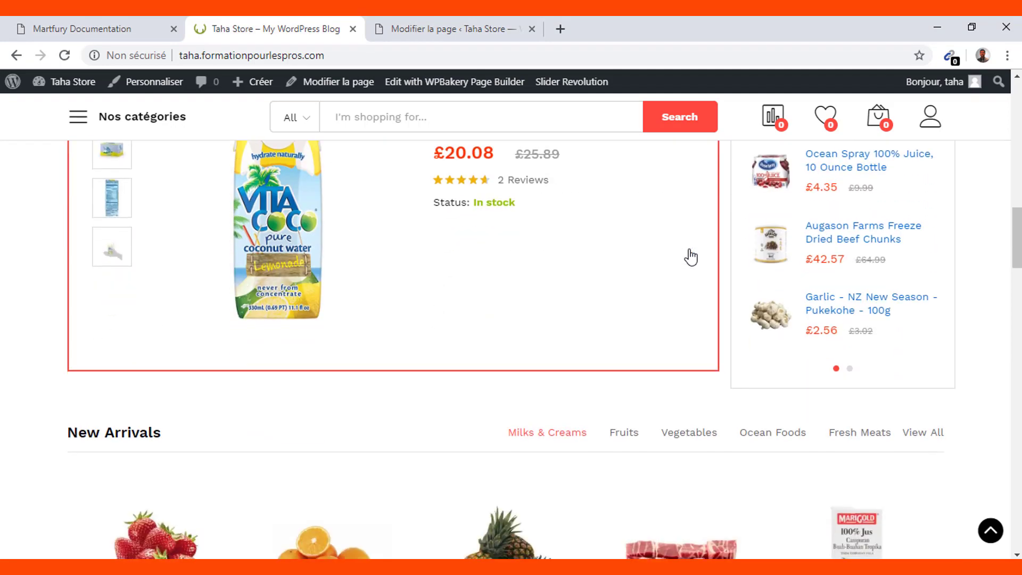
scroll(689, 250, "down", 10)
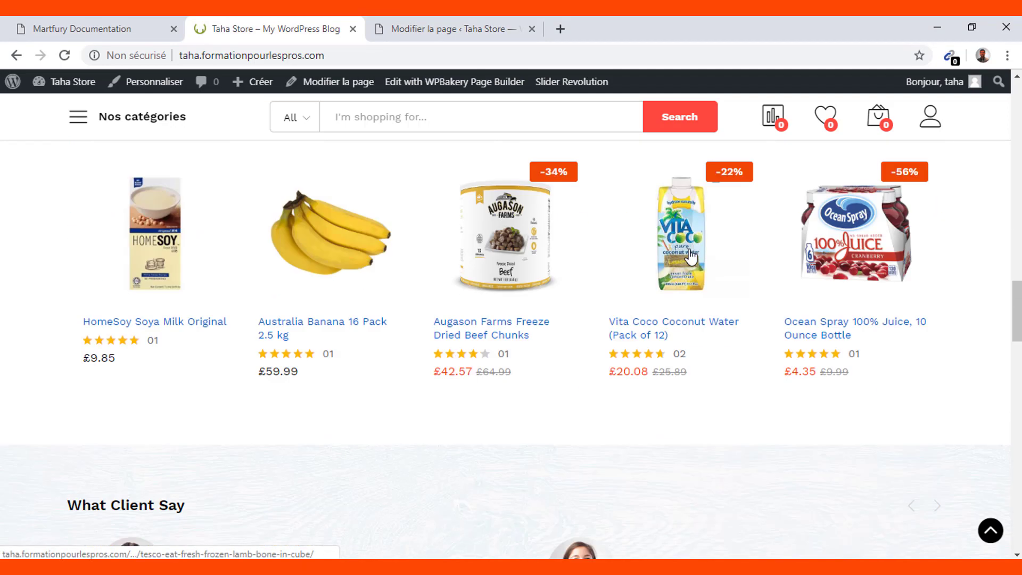
scroll(690, 255, "up", 15)
scroll(691, 257, "up", 15)
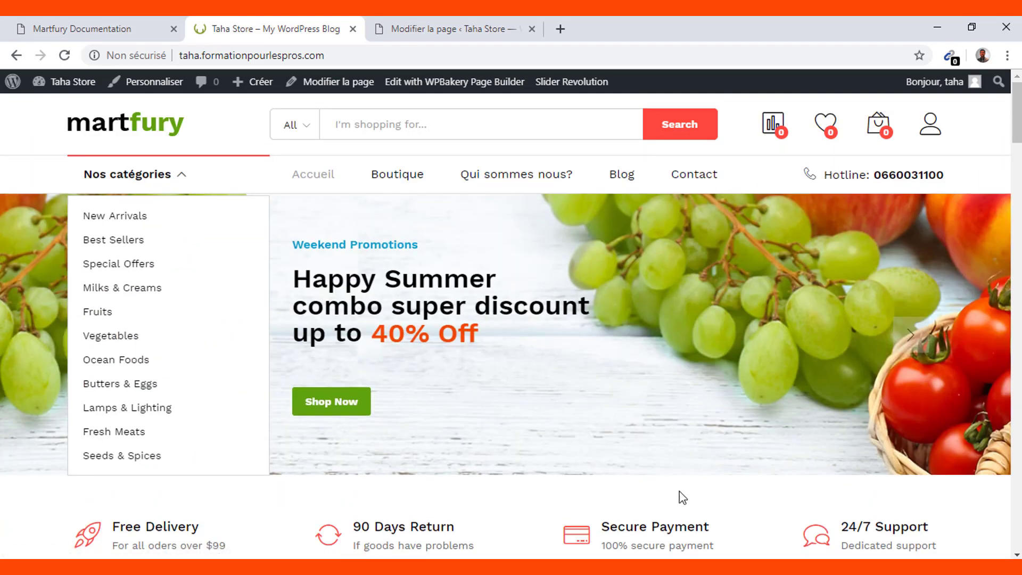
scroll(502, 419, "down", 5)
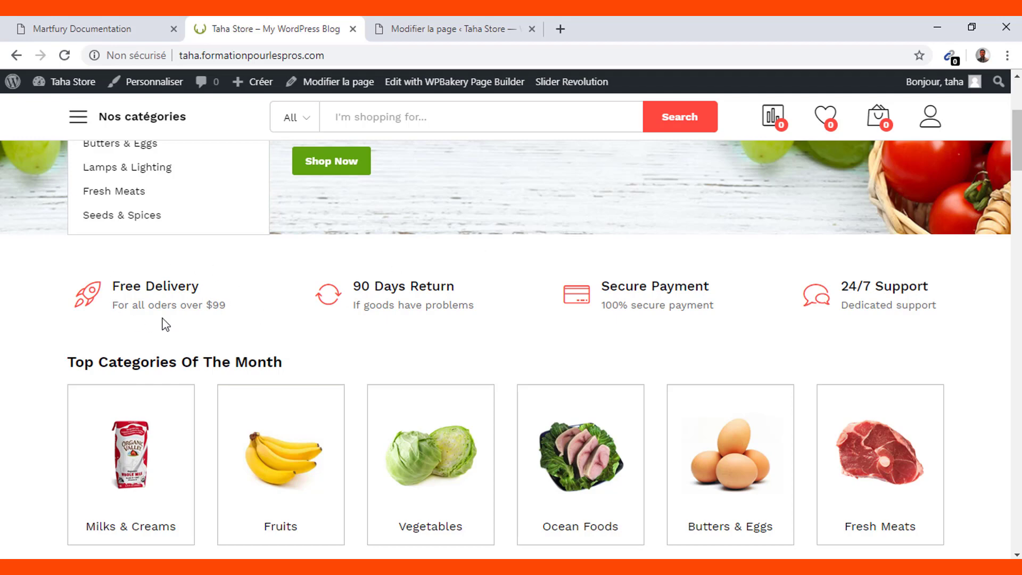
Compare the Home page's rows and elements in the WPBakery page editor with the banner and sections of the live storefront.
left_click(425, 30)
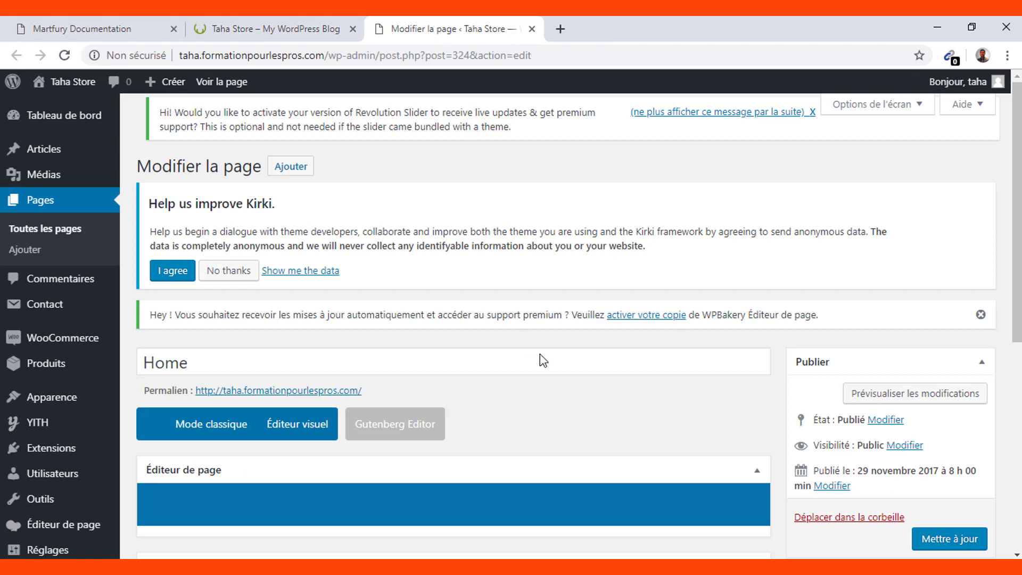
left_click(258, 26)
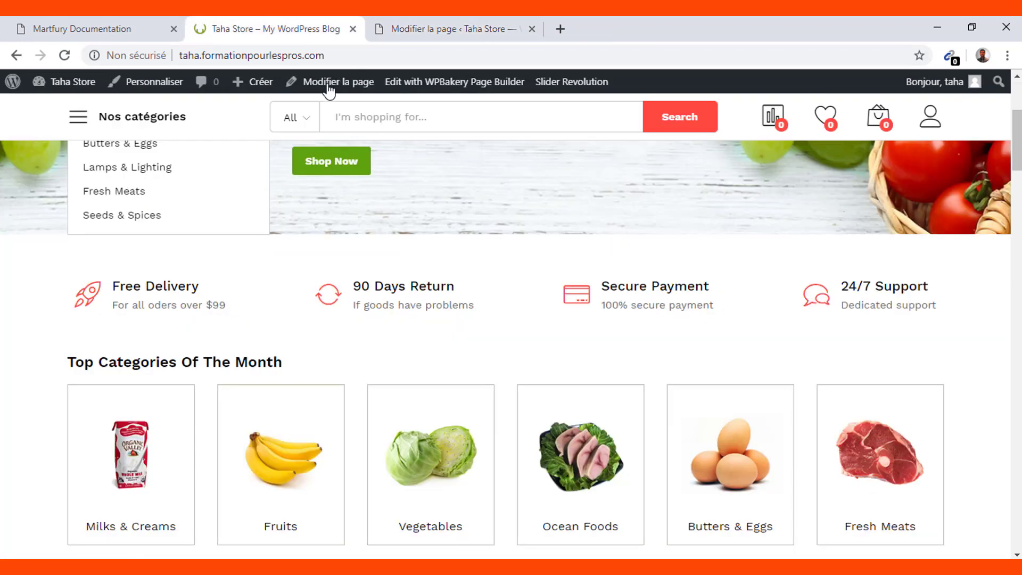
left_click(457, 26)
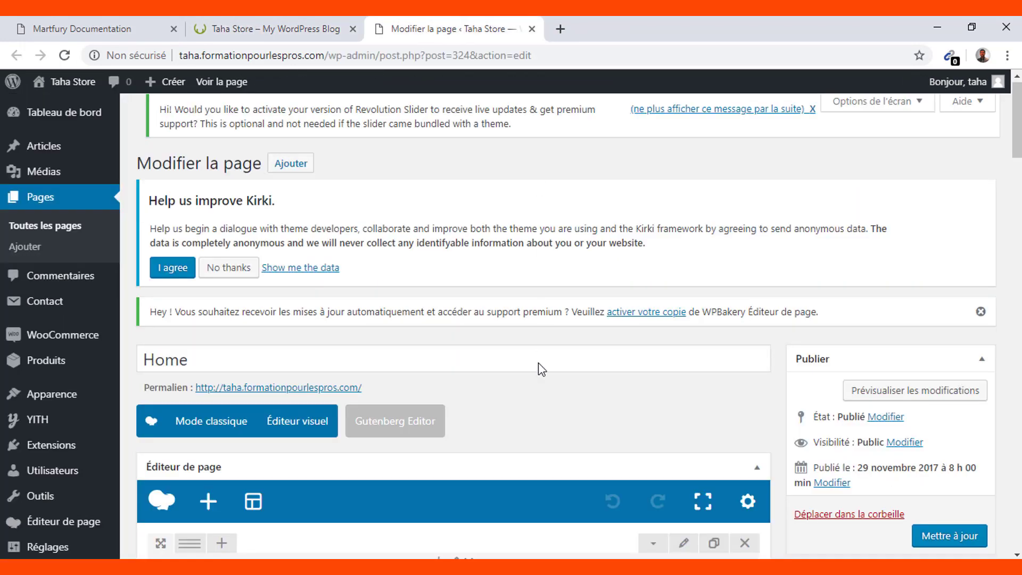
scroll(539, 362, "down", 7)
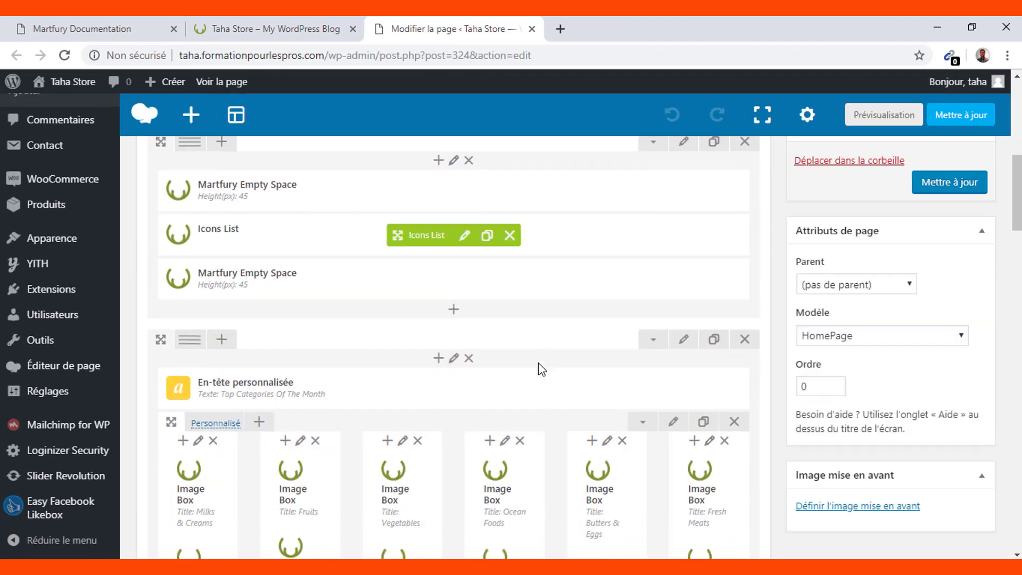
scroll(538, 363, "up", 7)
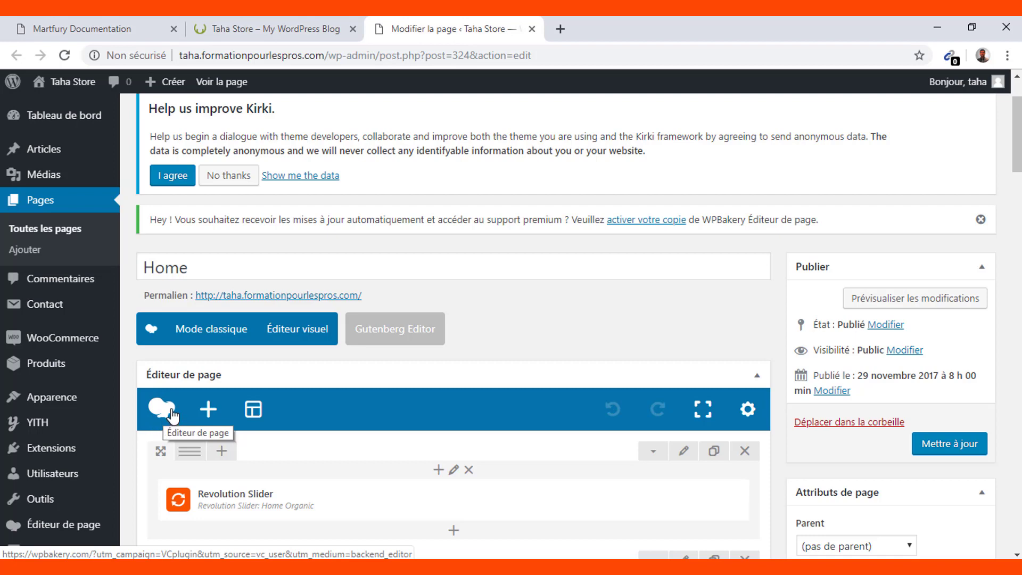
left_click(246, 17)
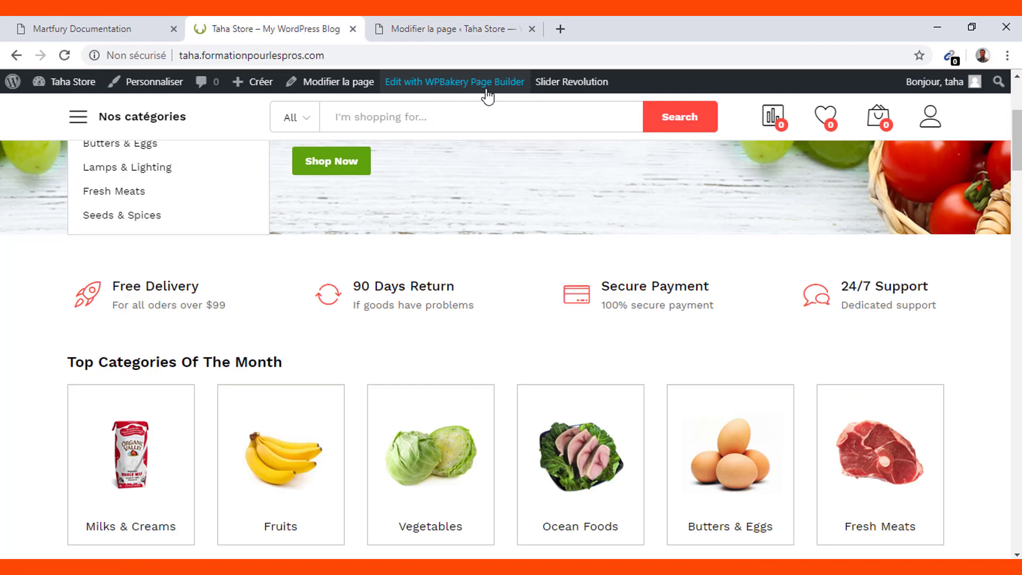
left_click(434, 22)
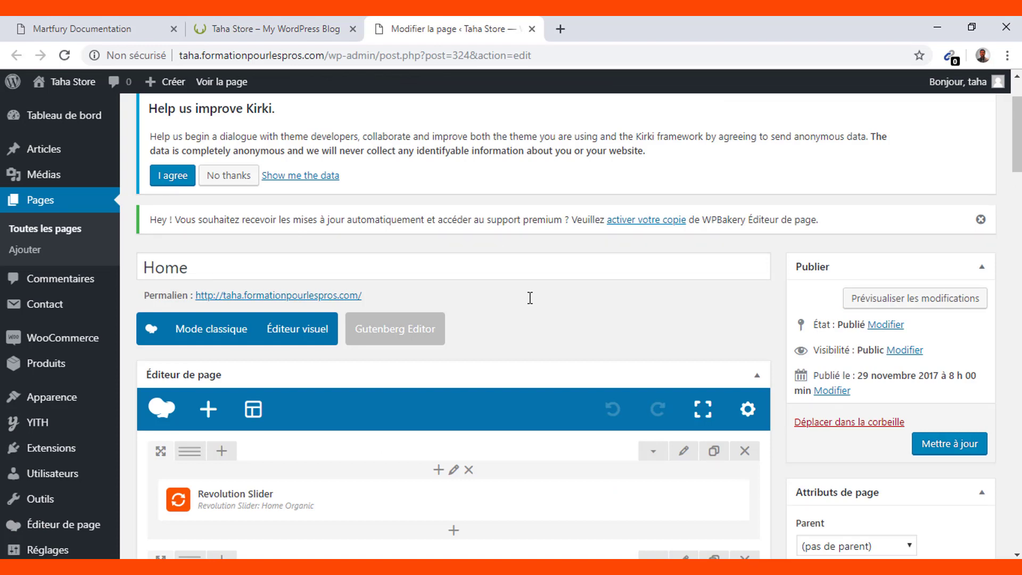
scroll(529, 299, "down", 3)
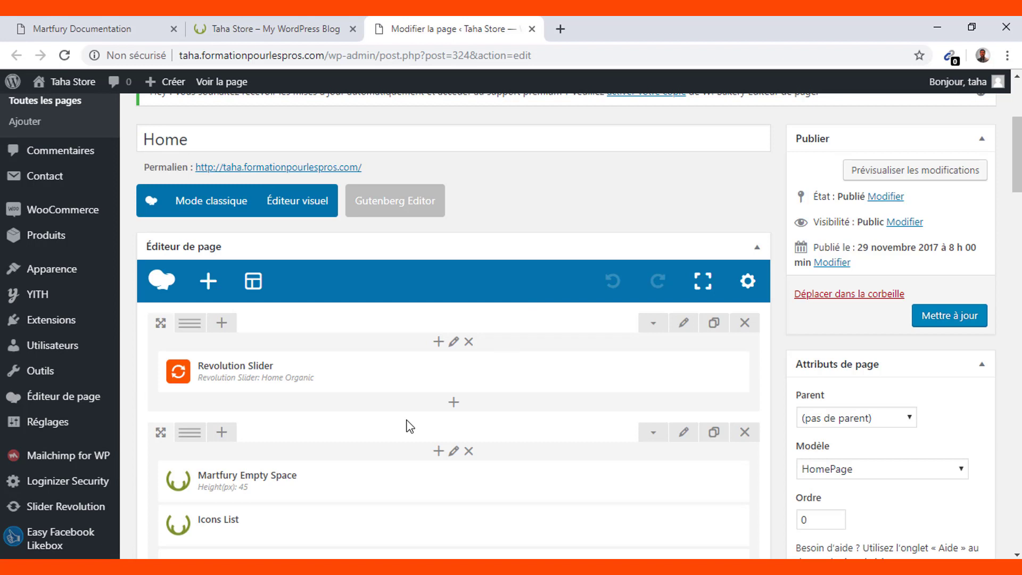
scroll(409, 426, "down", 1)
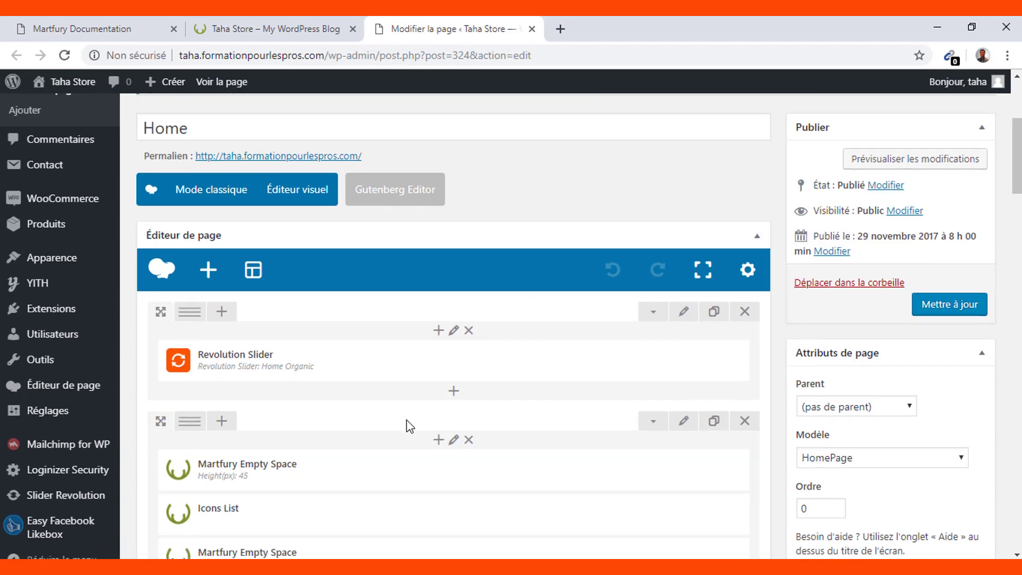
left_click(297, 24)
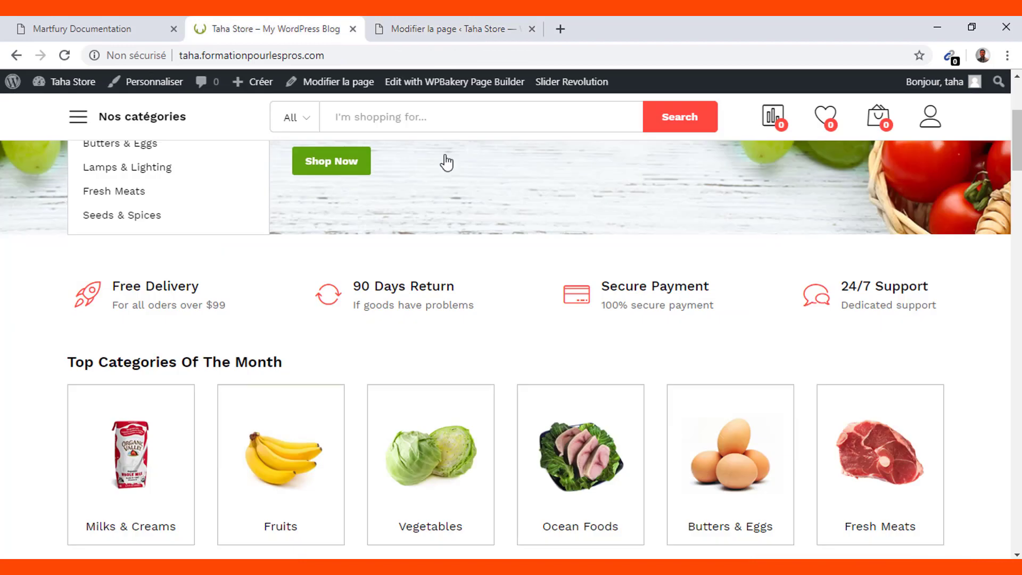
scroll(465, 404, "up", 5)
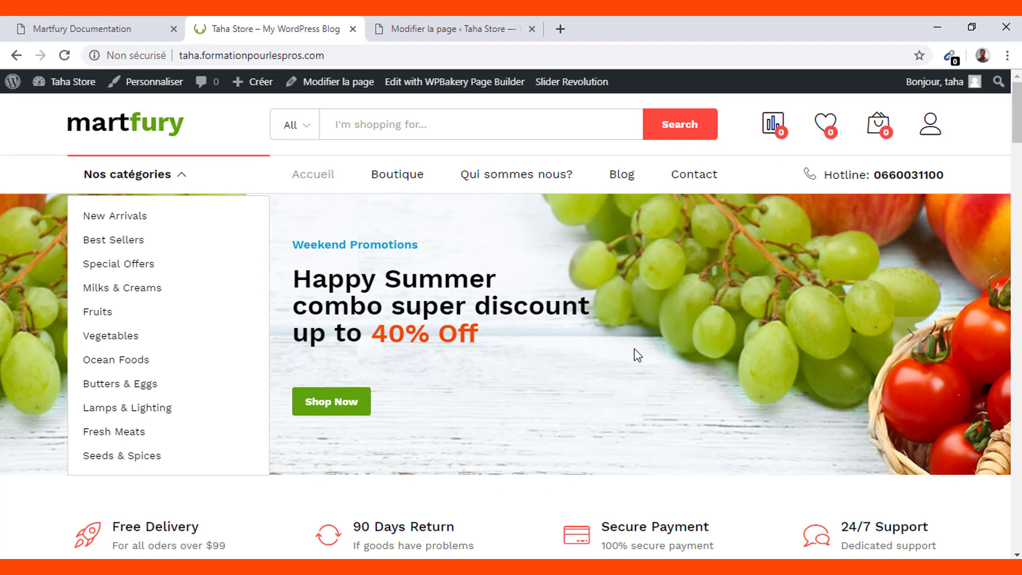
In the Home page editor, find "slider" among the elements and add a Revolution Slider to the first row.
left_click(452, 21)
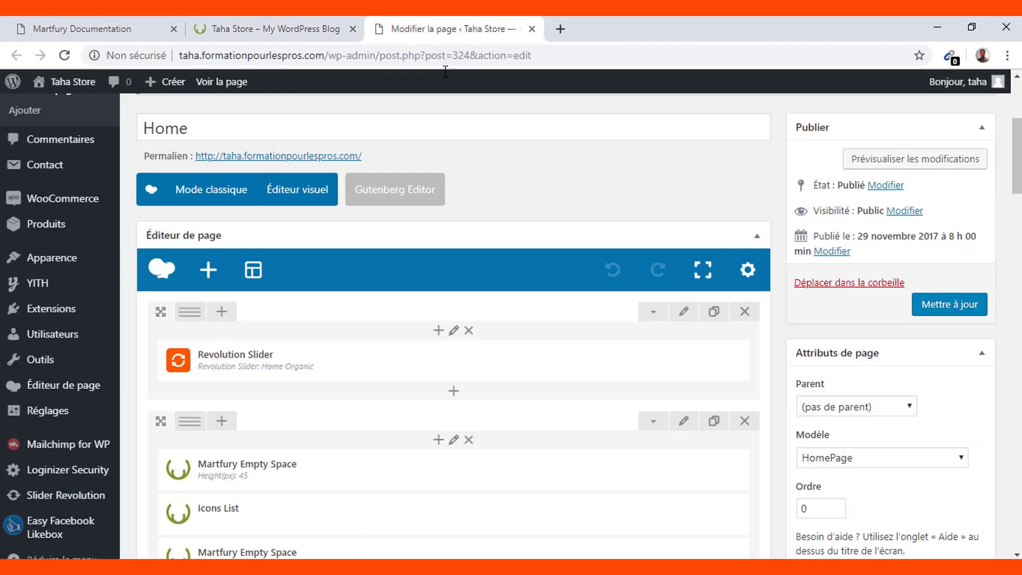
left_click(438, 333)
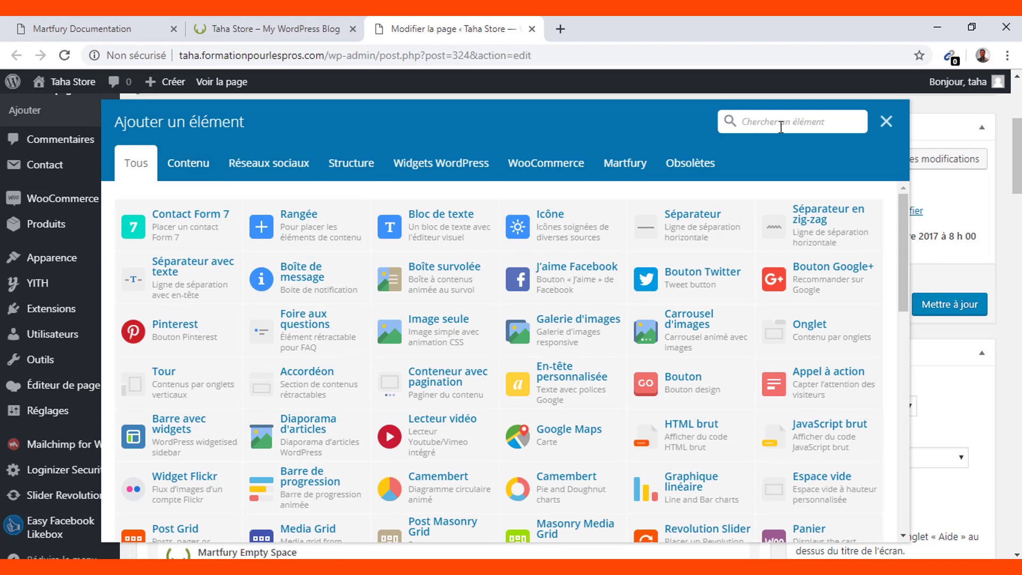
type("slider")
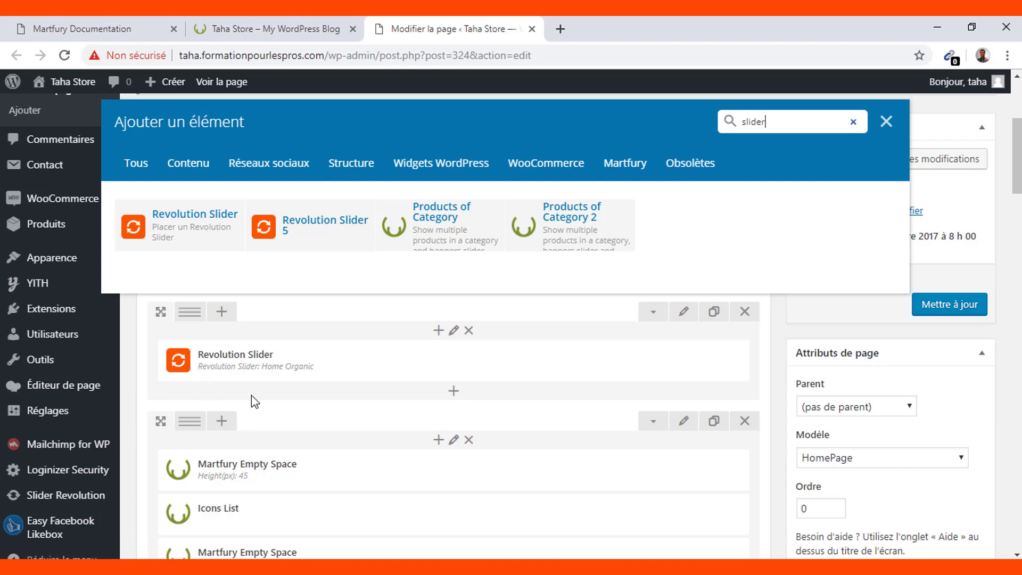
left_click(169, 229)
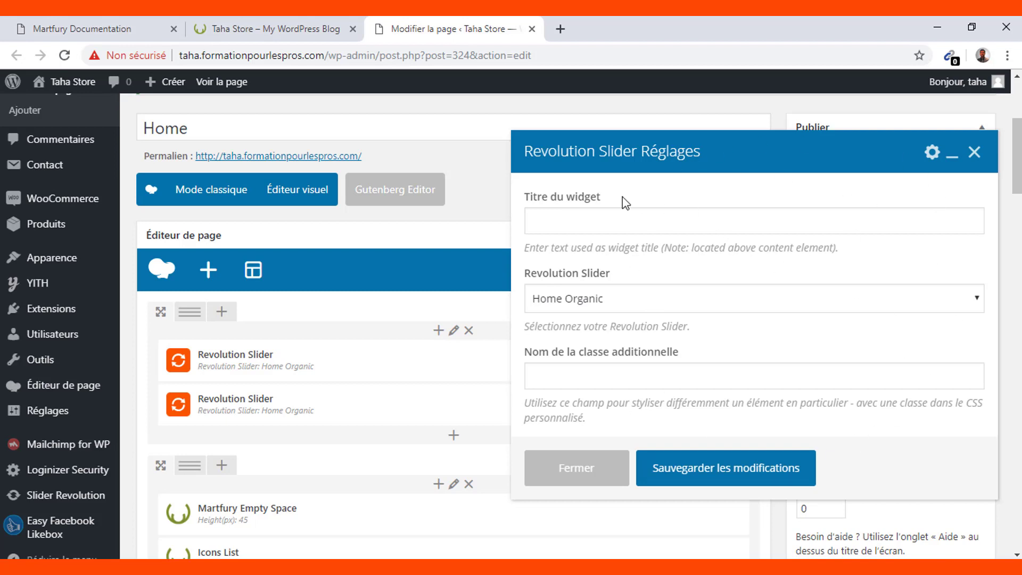
Set the new element's Revolution Slider to Shop Carousel and save its settings.
left_click(626, 304)
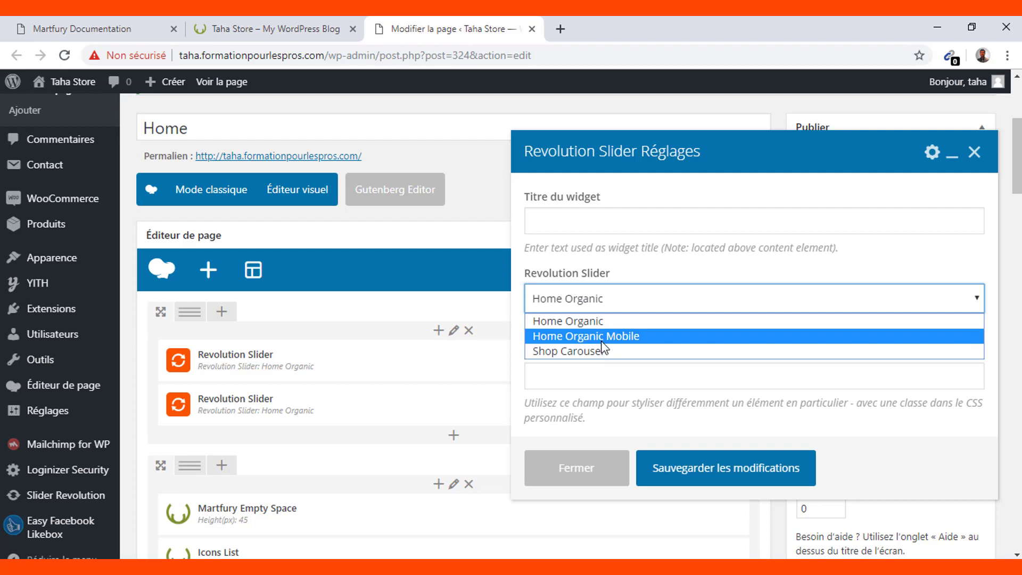
left_click(593, 354)
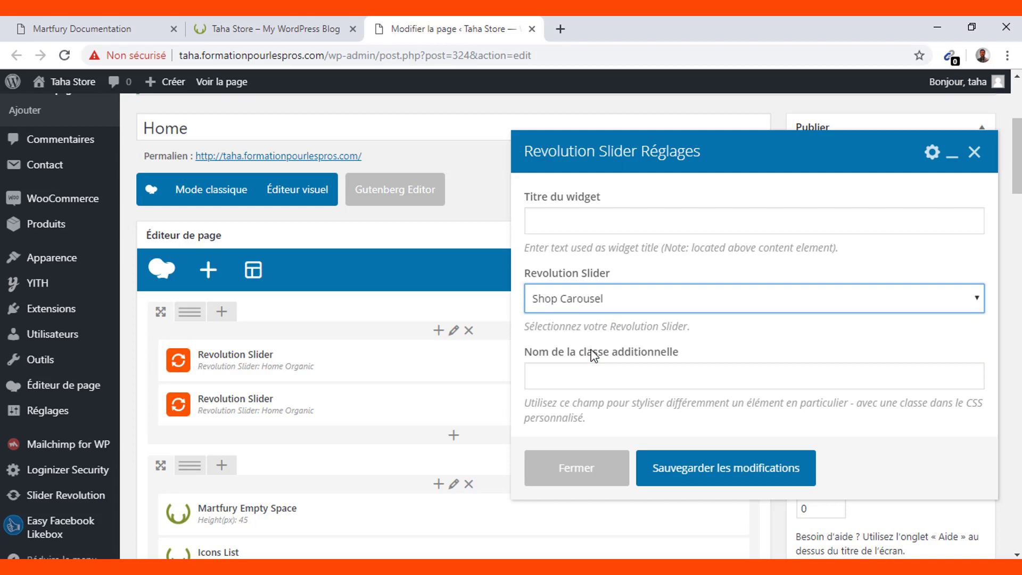
left_click(693, 466)
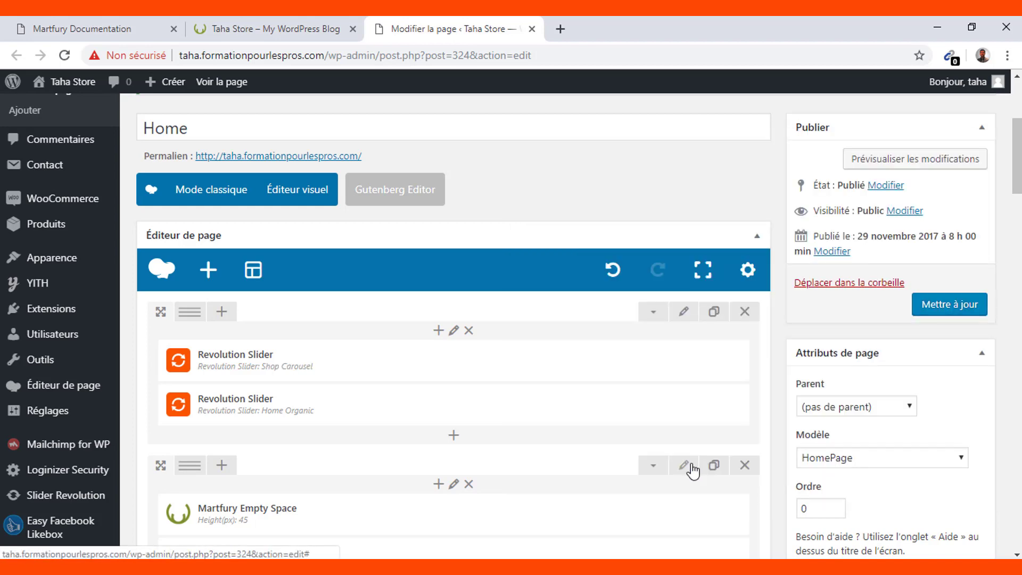
Preview the Home page changes and examine the sliders at the start of the page.
scroll(555, 359, "up", 4)
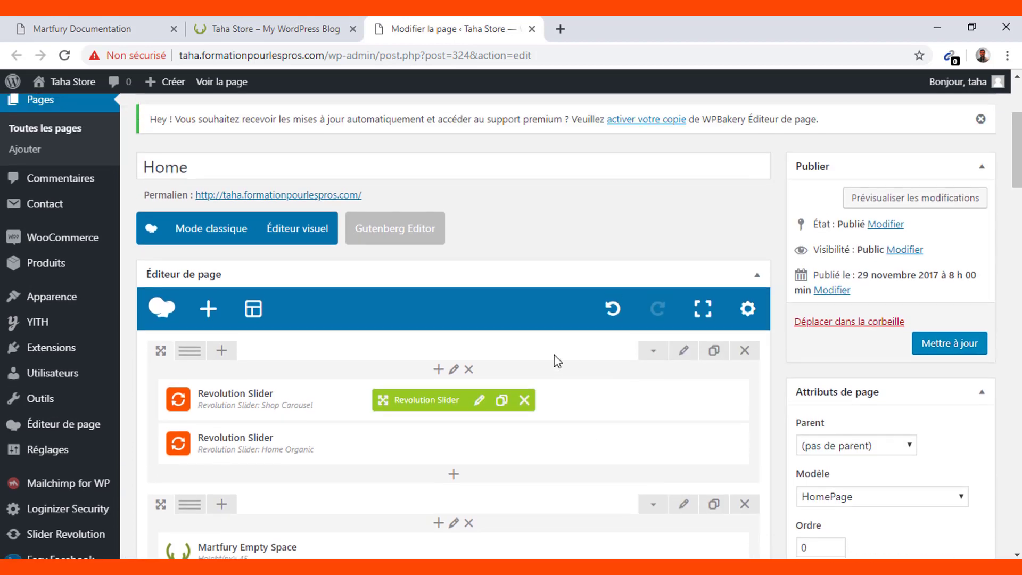
scroll(555, 355, "down", 4)
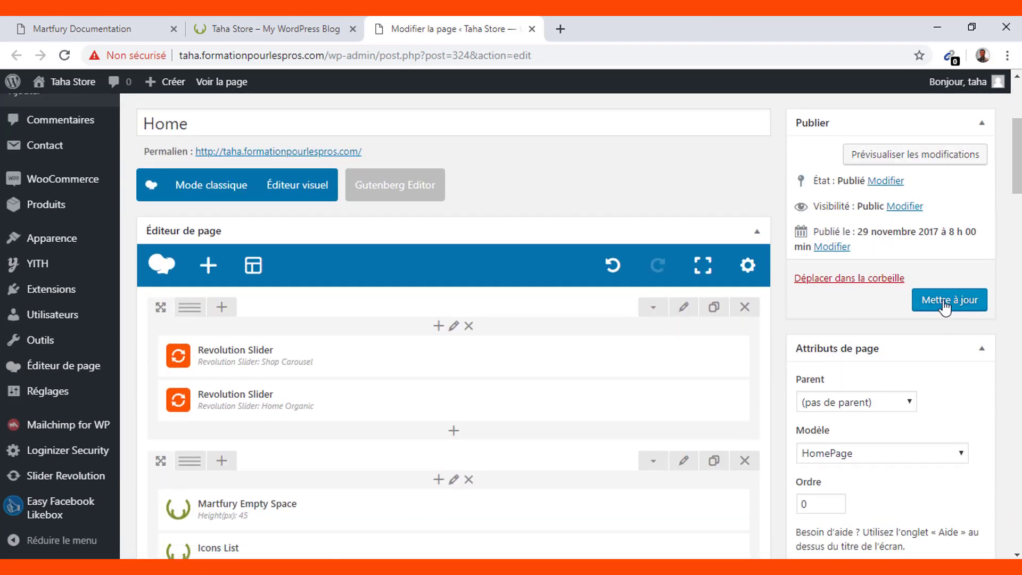
left_click(912, 164)
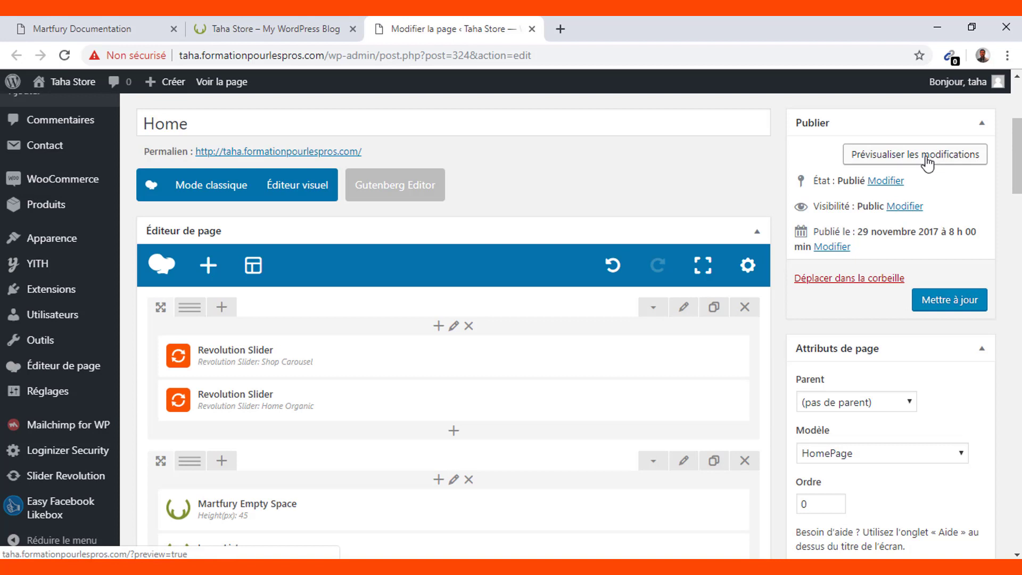
left_click(927, 163)
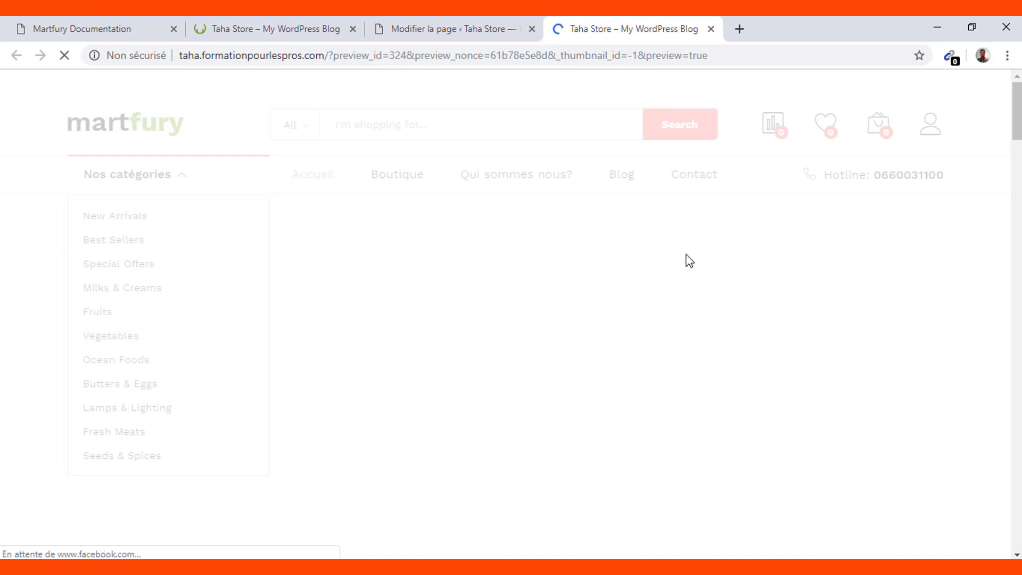
scroll(507, 290, "down", 3)
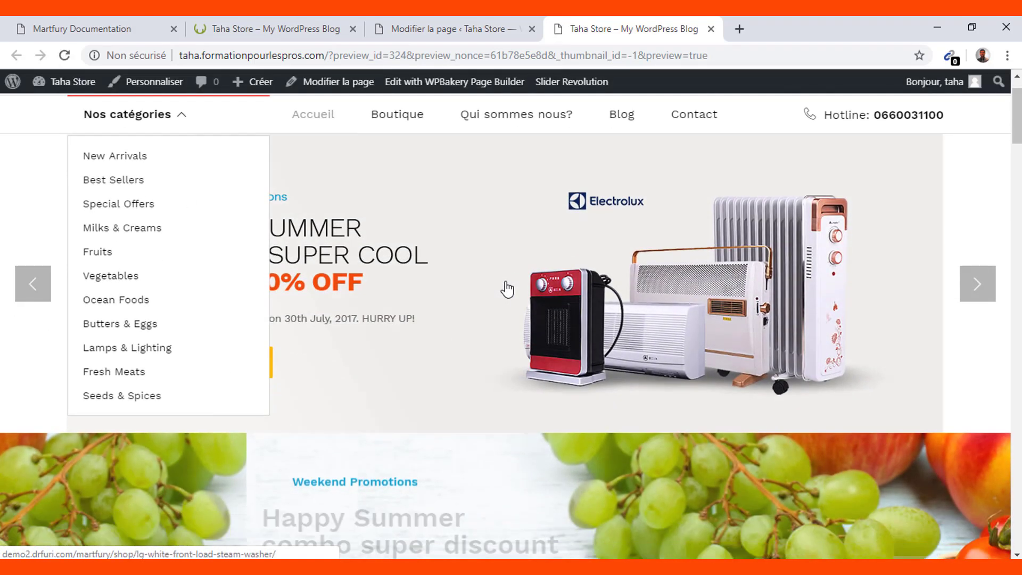
scroll(508, 289, "up", 3)
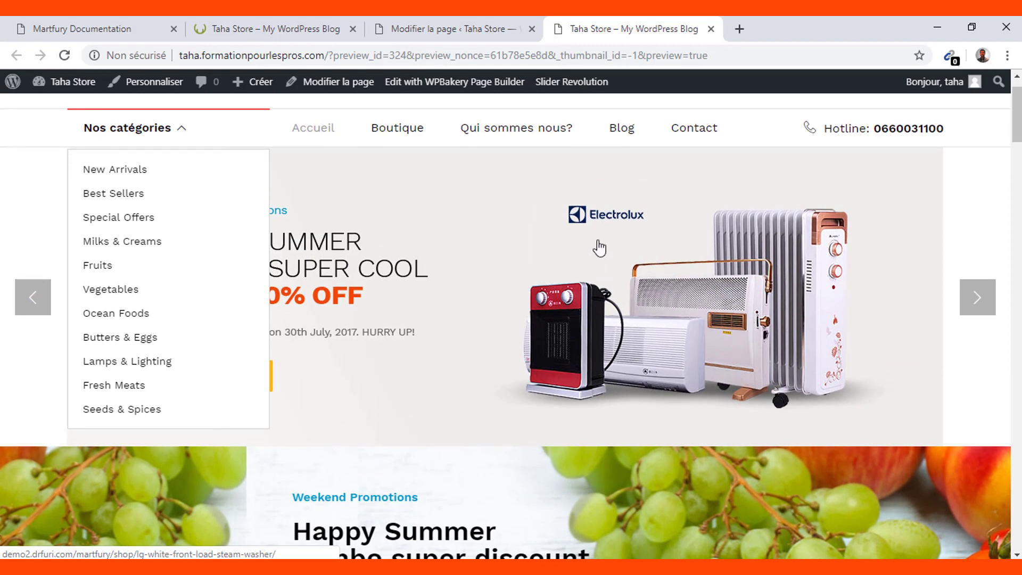
Check another Shop Carousel slide in the preview, close the preview, and remove that Revolution Slider from the Home page's first row.
left_click(972, 309)
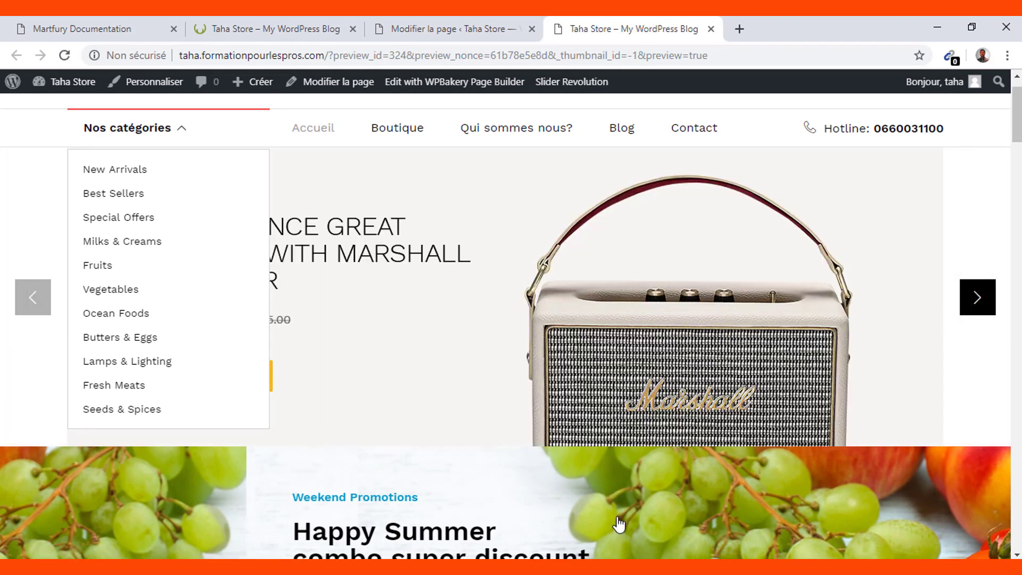
scroll(617, 516, "down", 3)
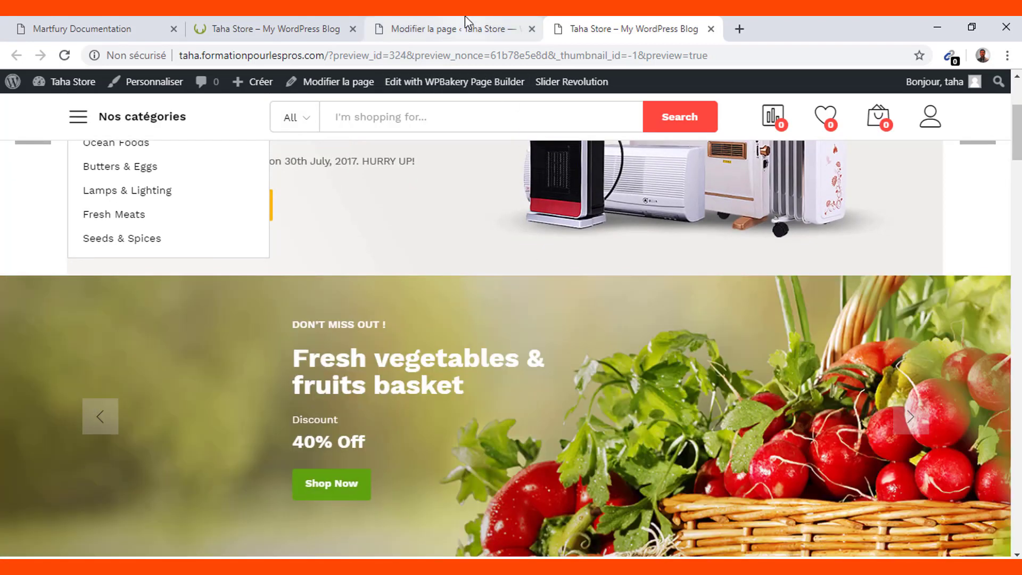
left_click(711, 28)
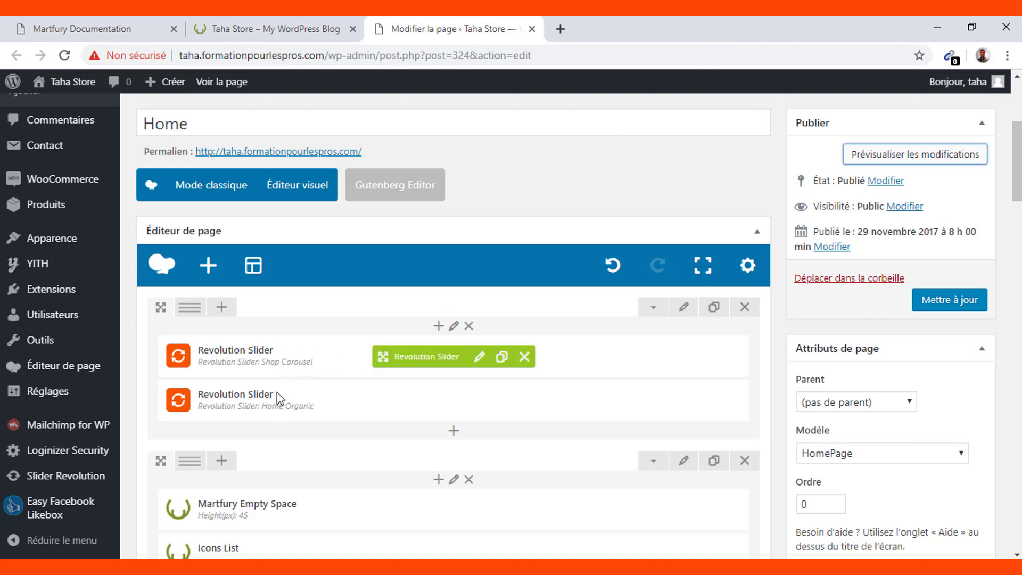
mouse_move(343, 358)
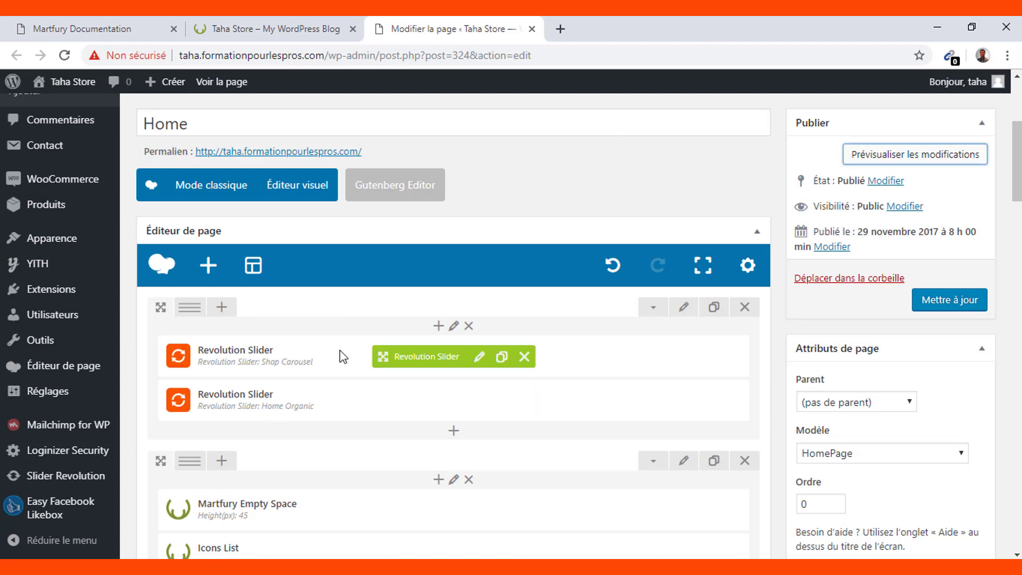
left_click(525, 356)
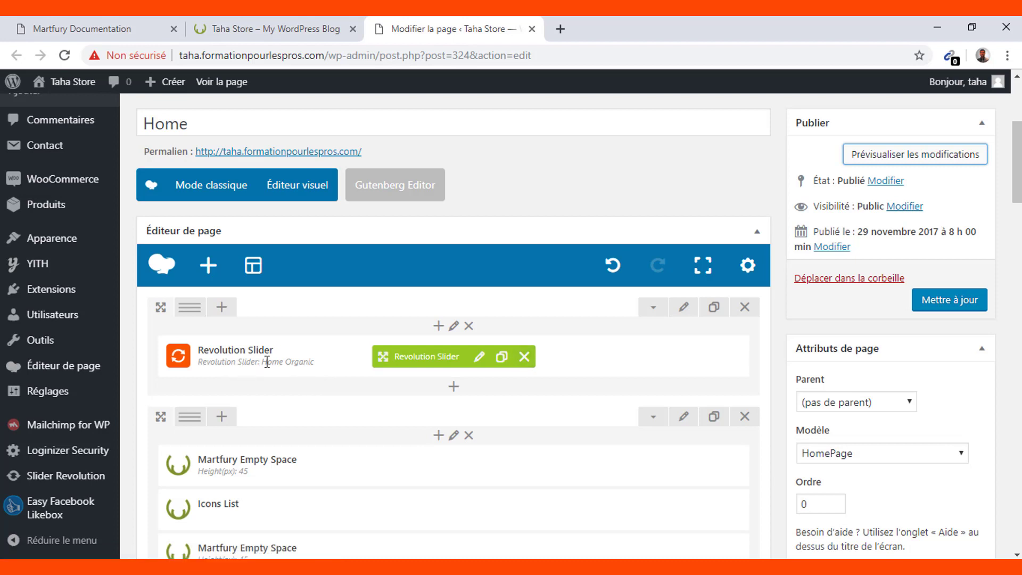
Compare the Empty Space and Icons List elements of the Home page's second row with the section below the live store's banner.
scroll(330, 450, "down", 2)
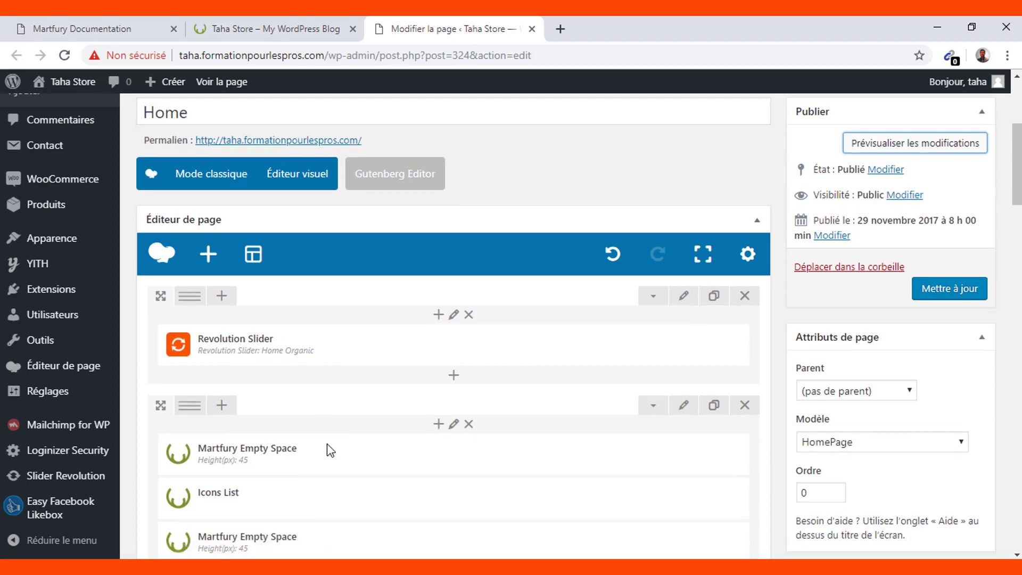
scroll(331, 450, "down", 1)
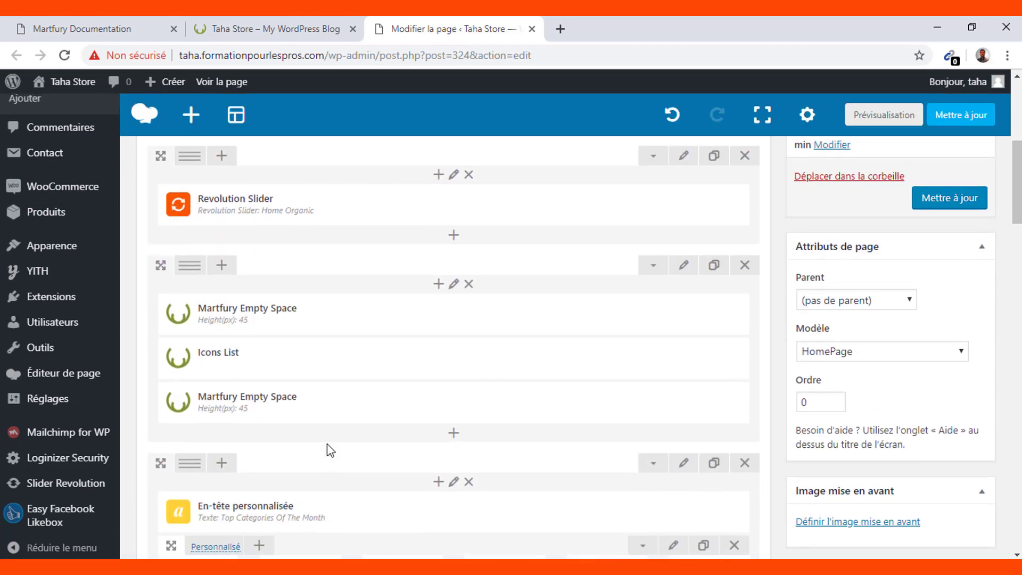
left_click(253, 18)
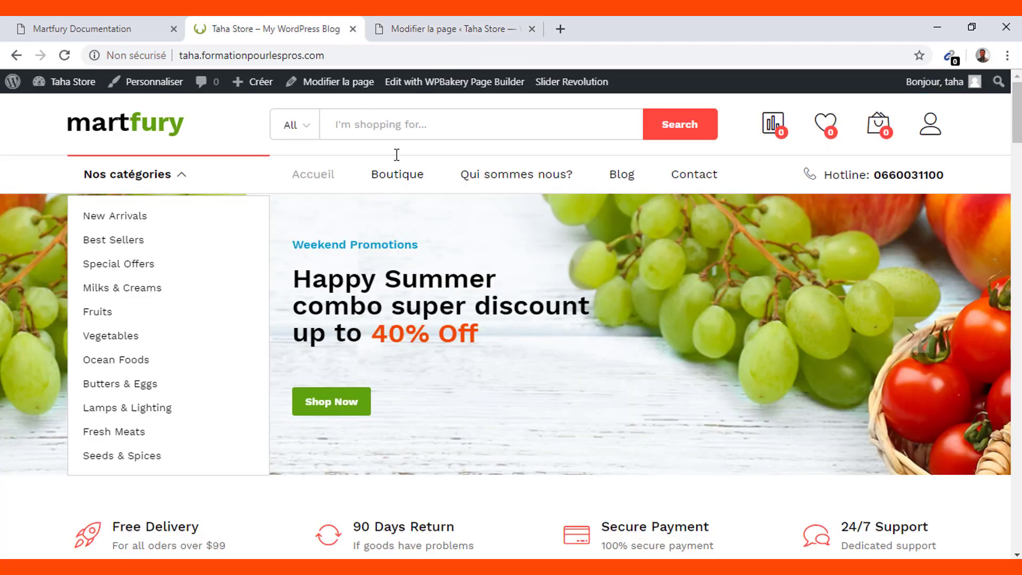
scroll(448, 296, "down", 3)
scroll(447, 296, "down", 4)
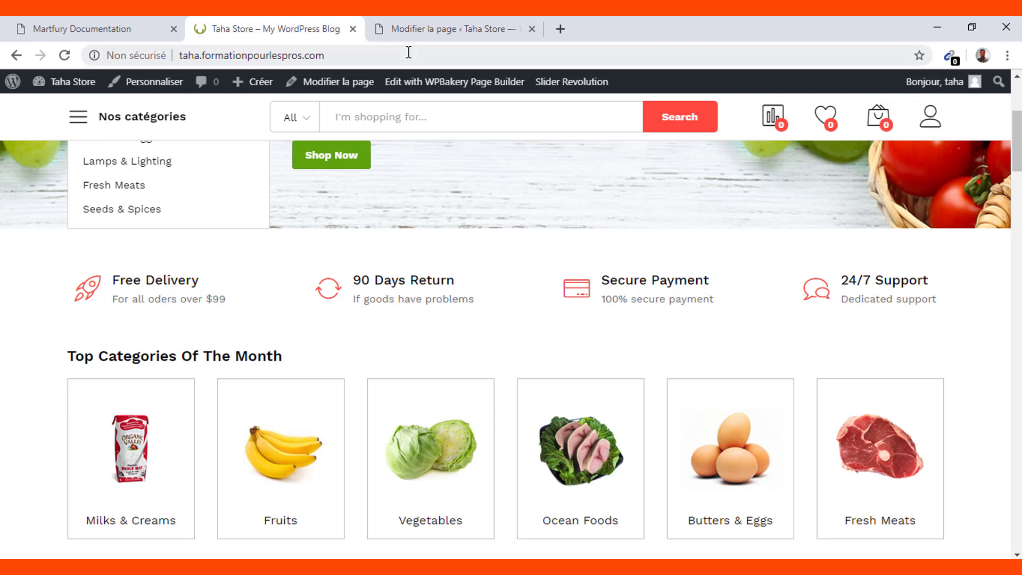
left_click(414, 29)
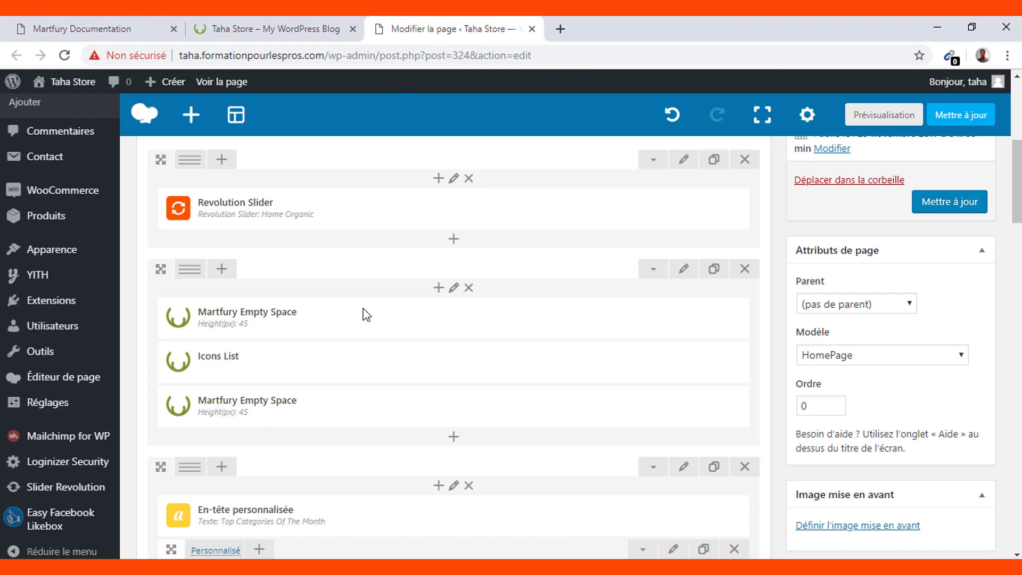
mouse_move(410, 372)
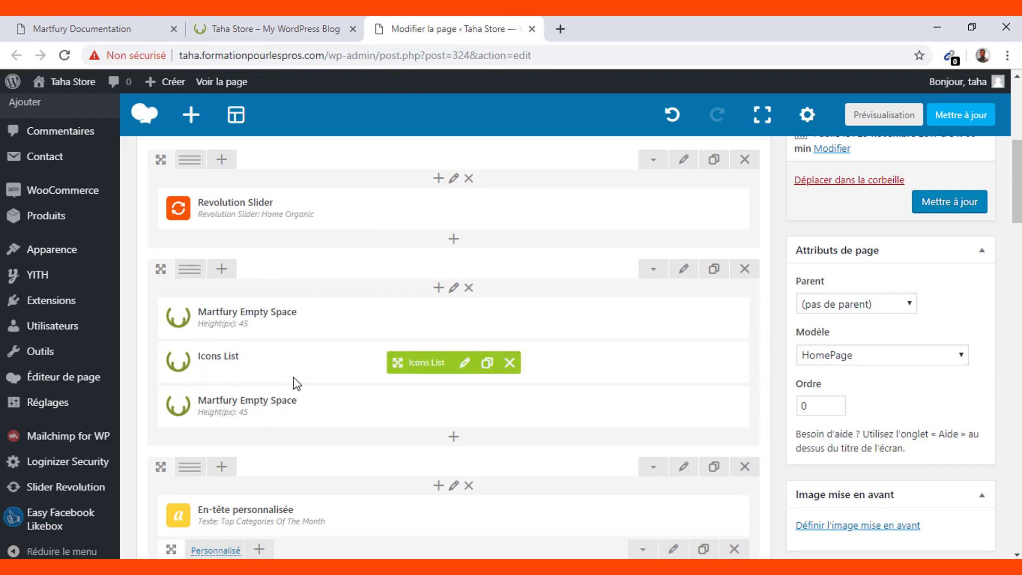
scroll(292, 376, "down", 2)
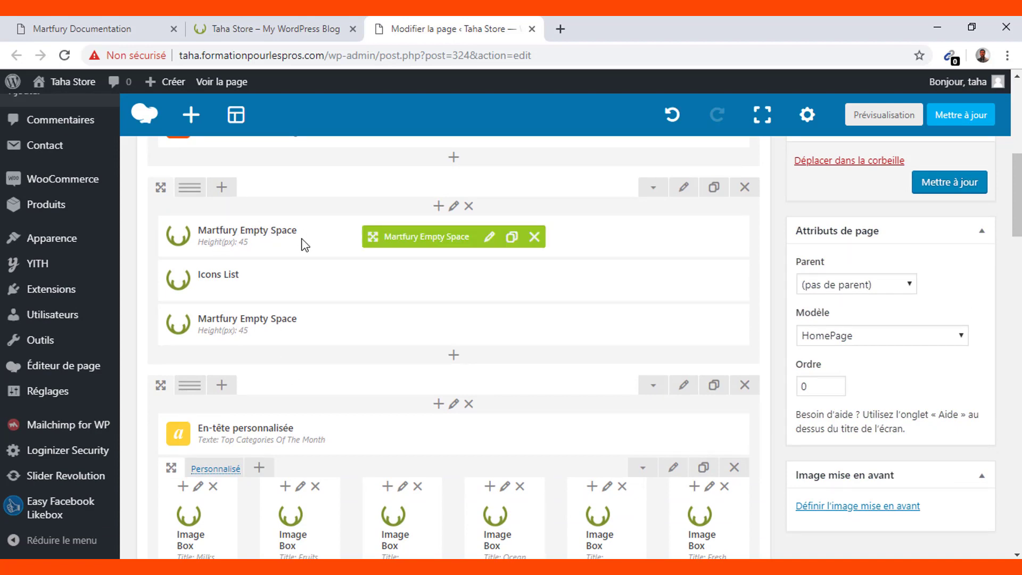
left_click(273, 23)
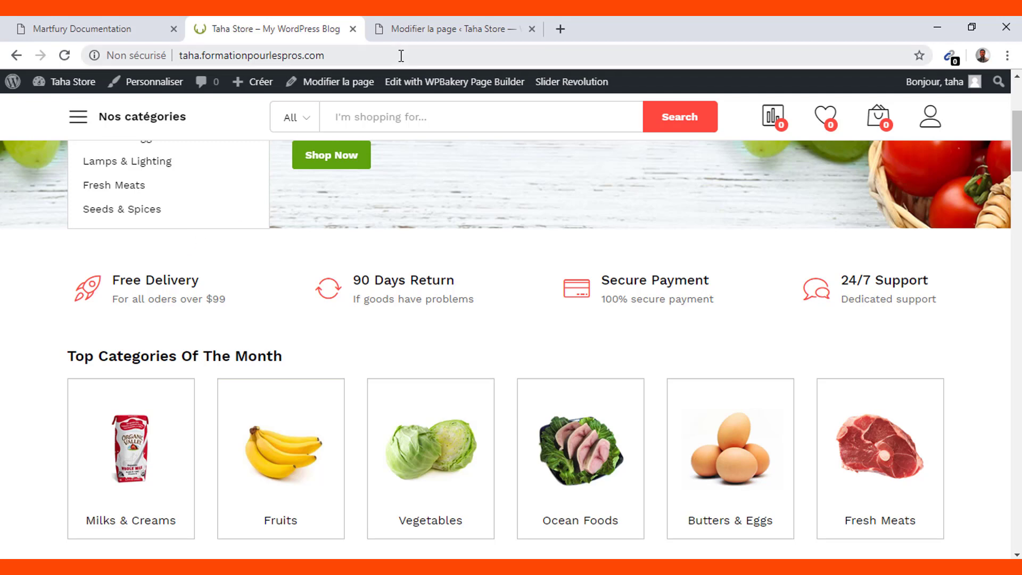
left_click(415, 33)
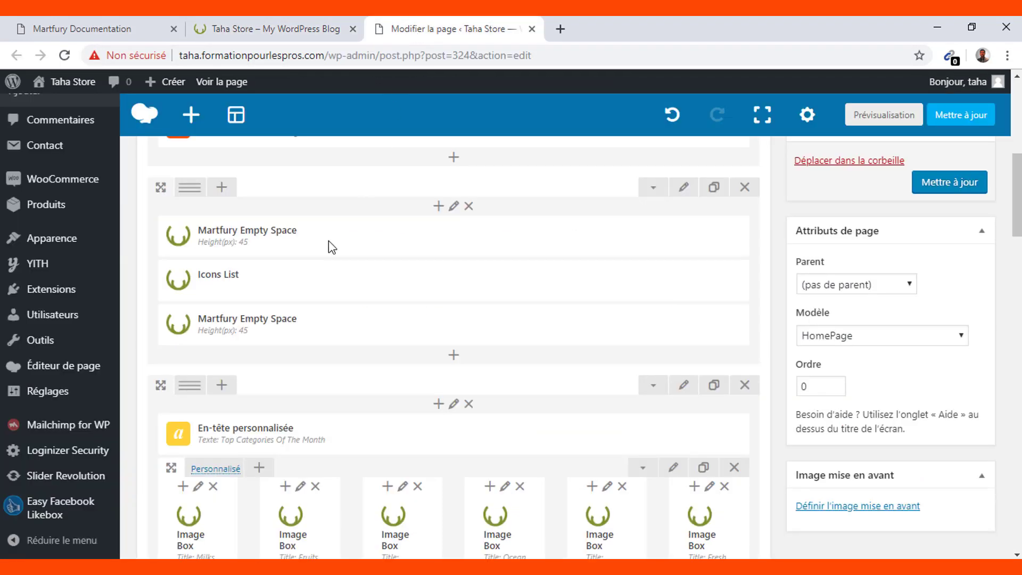
Open the Icons List settings and compare the listed icon entries with the service icons on the live storefront.
mouse_move(314, 281)
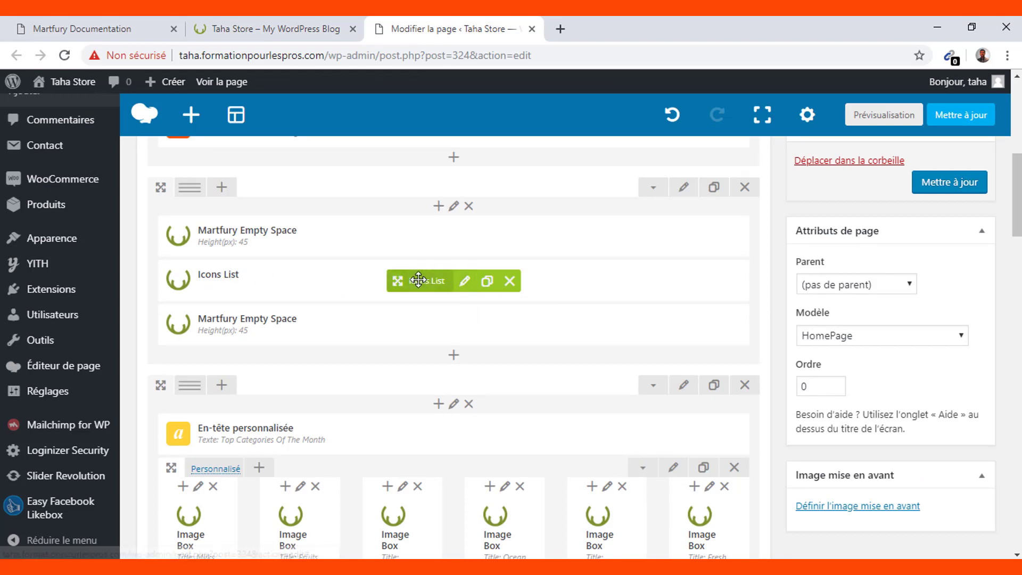
left_click(466, 285)
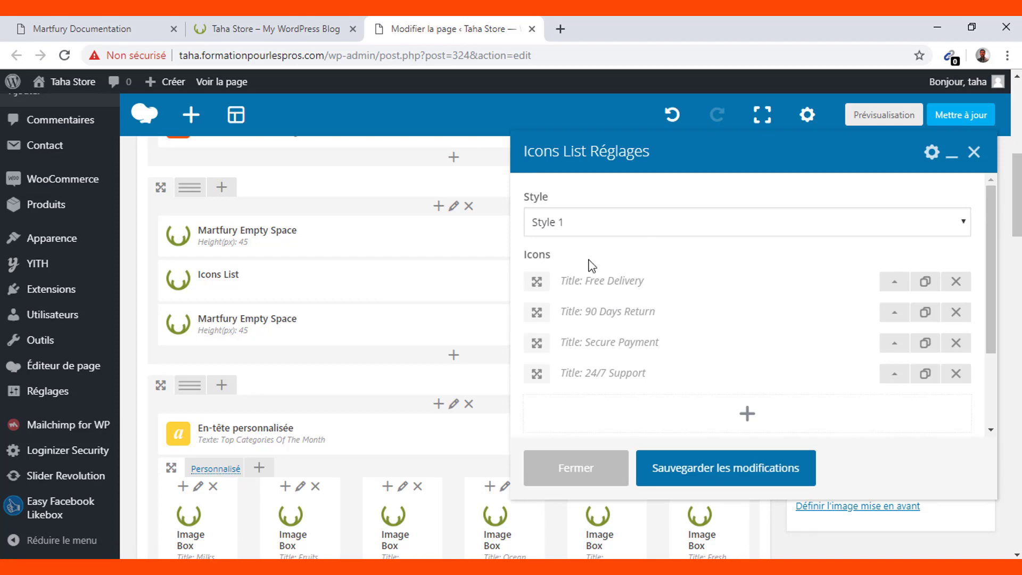
left_click(294, 24)
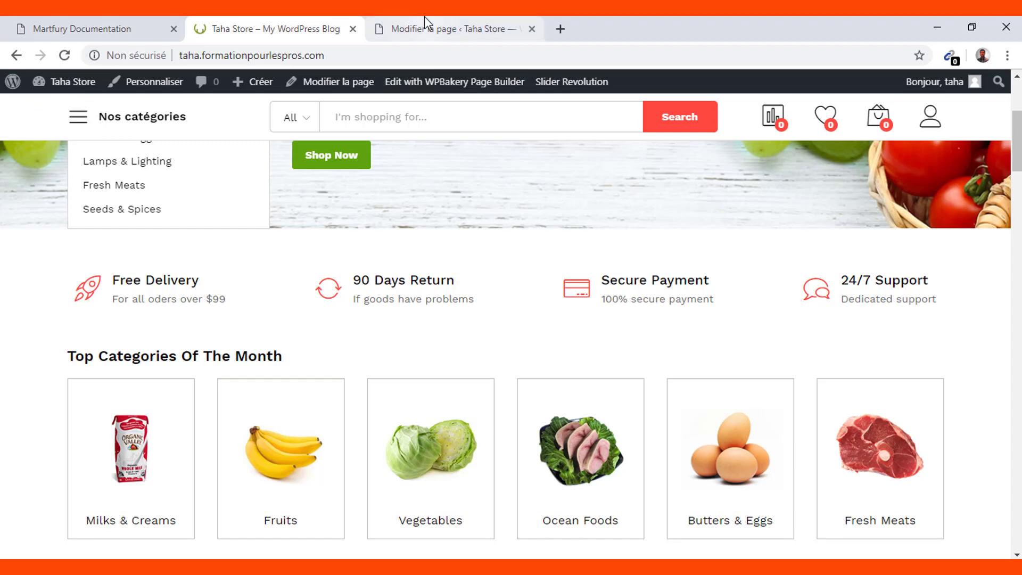
left_click(449, 28)
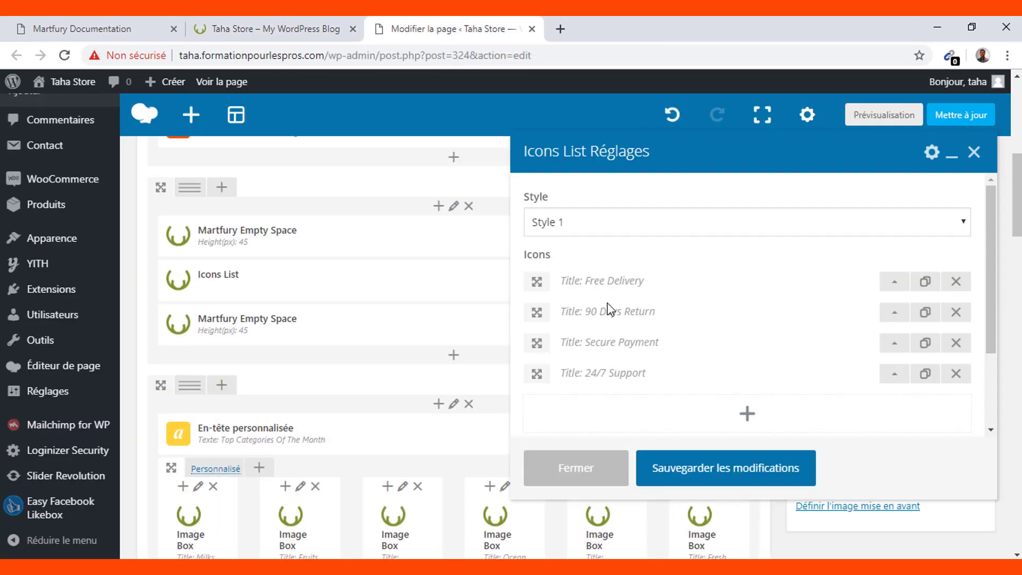
left_click(286, 26)
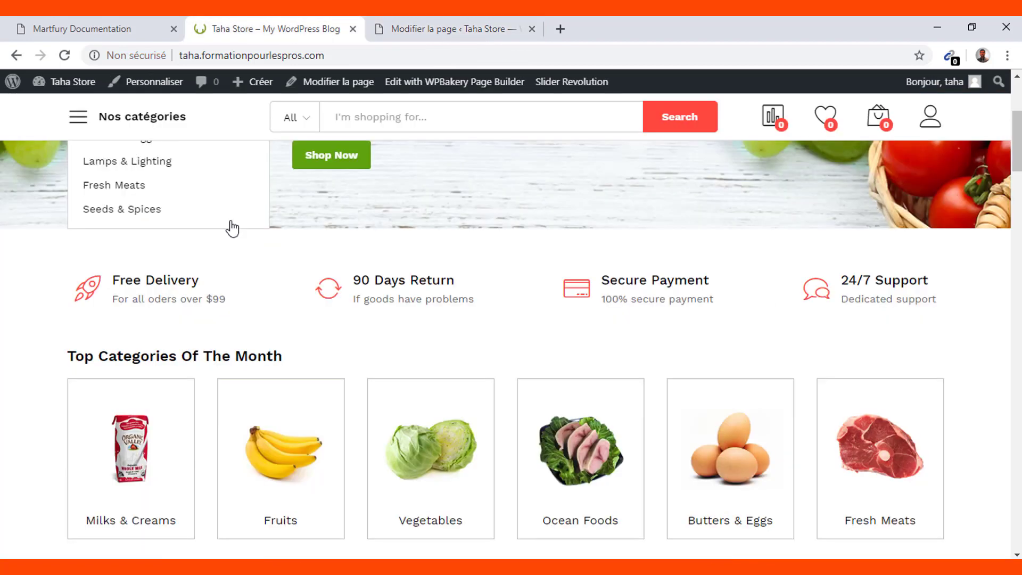
left_click(448, 30)
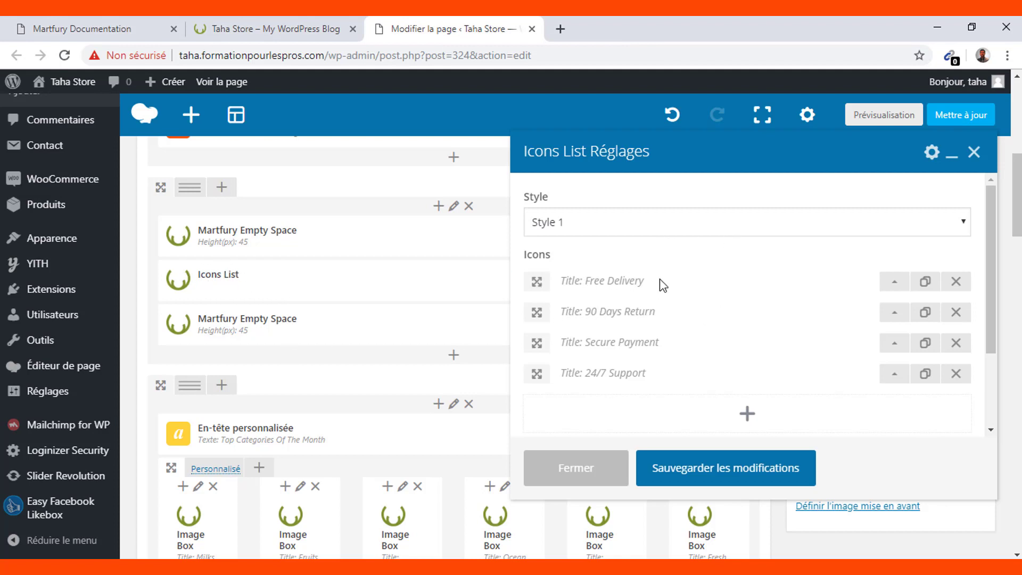
Expand the Free Delivery entry in the Icons List settings and change its title to "Livraison Gratuite".
left_click(895, 285)
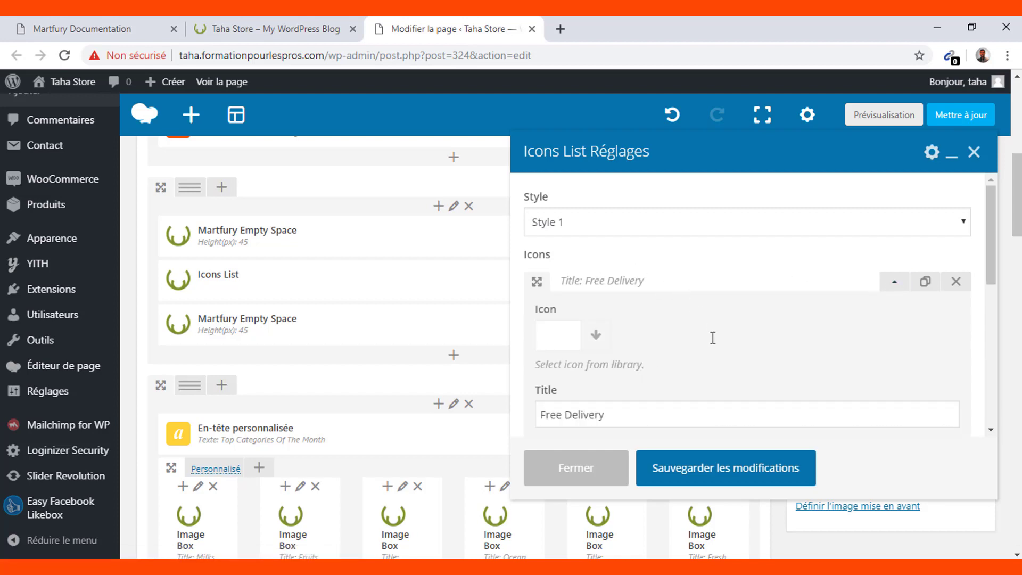
scroll(713, 337, "down", 4)
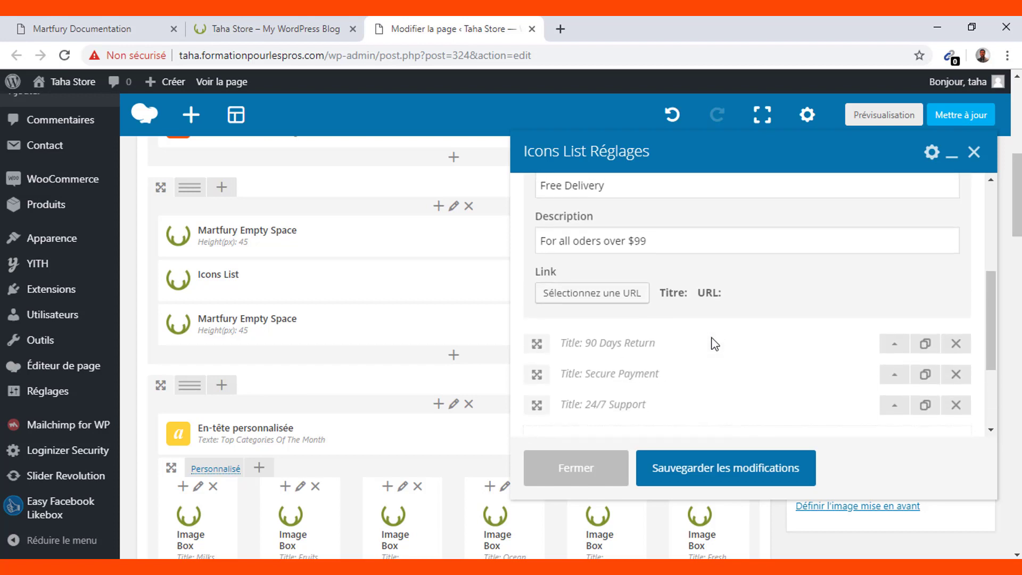
scroll(715, 343, "up", 1)
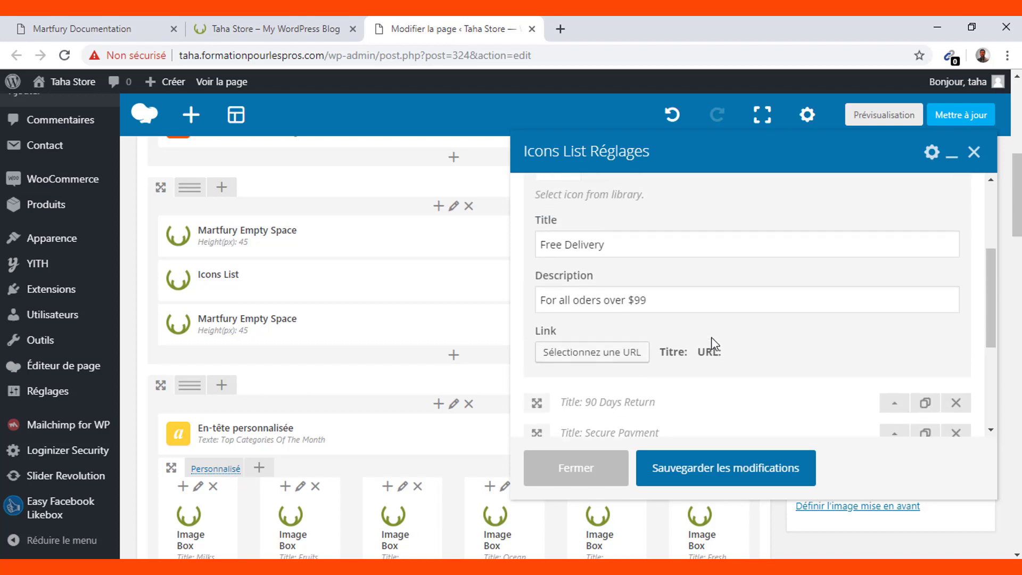
triple_click(623, 251)
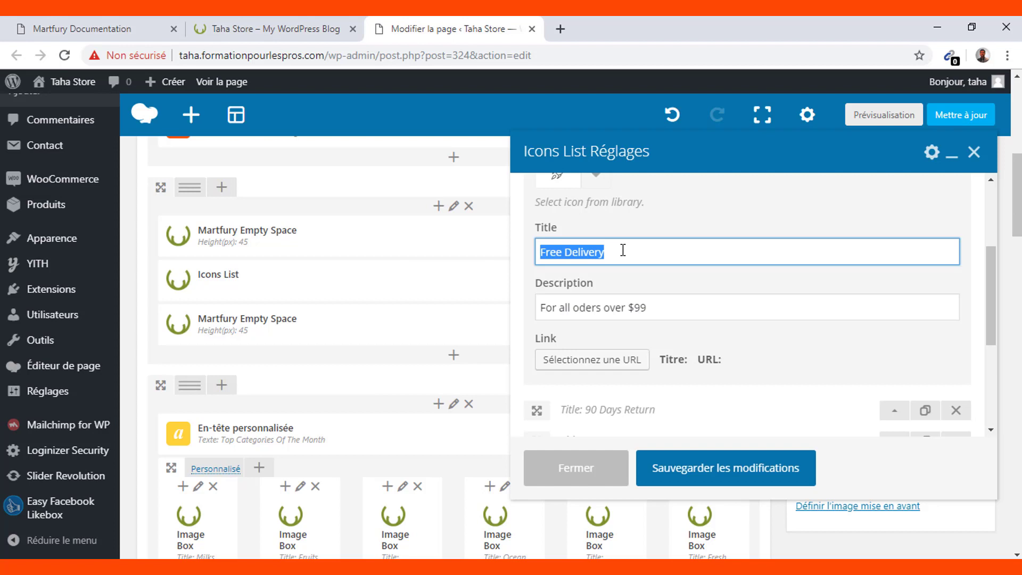
type("Liv")
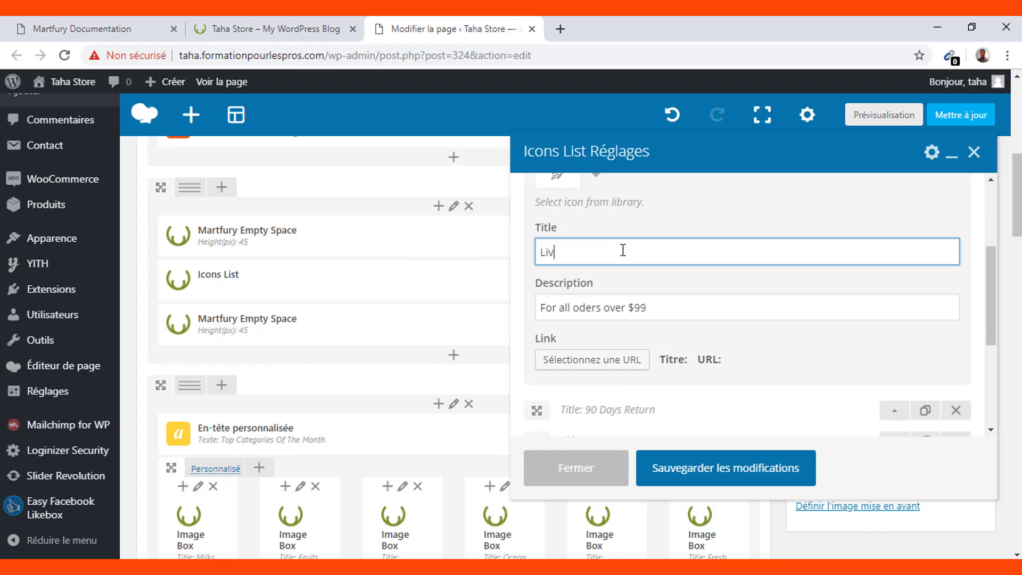
type("raion Gratuite")
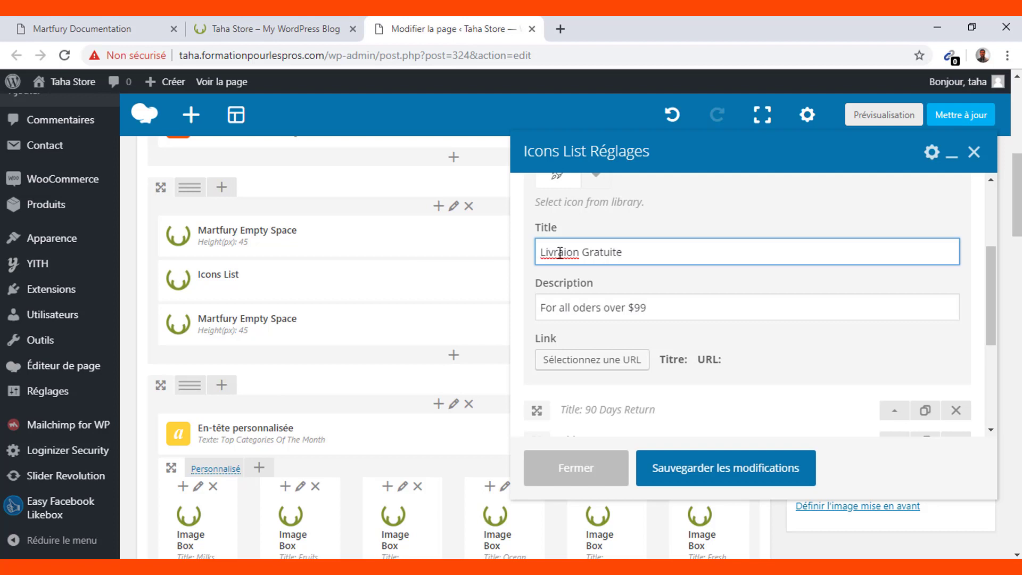
type("s")
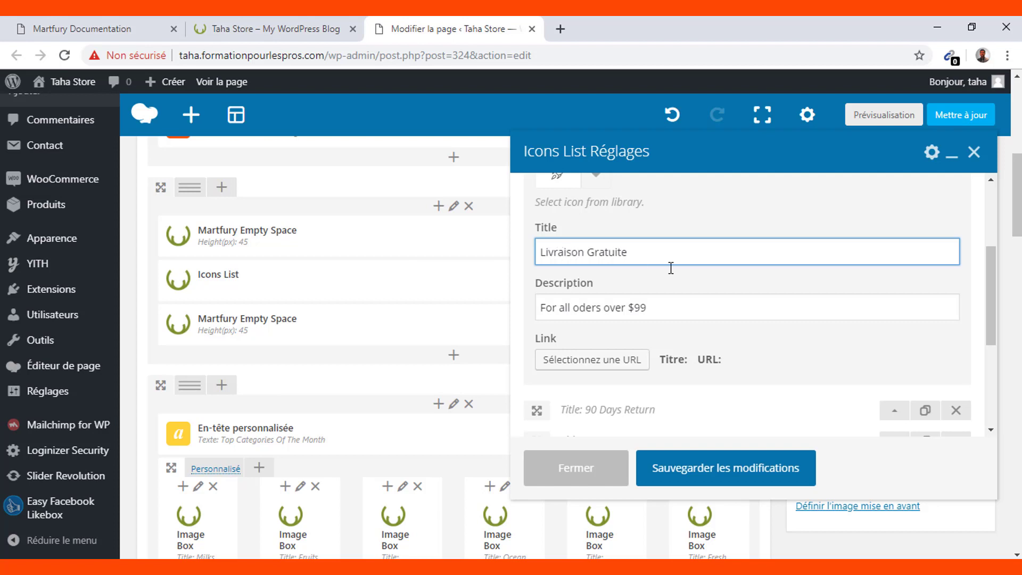
Set the description of the Livraison Gratuite entry to "Pour toute commande dépassant 100$", correcting the spelling of "dépassant".
left_click(664, 312)
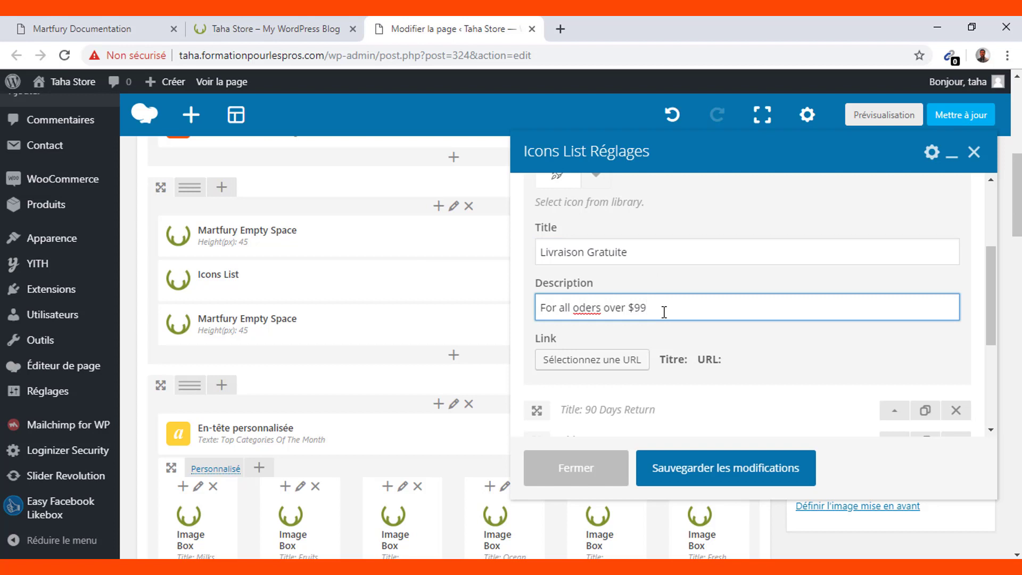
triple_click(664, 312)
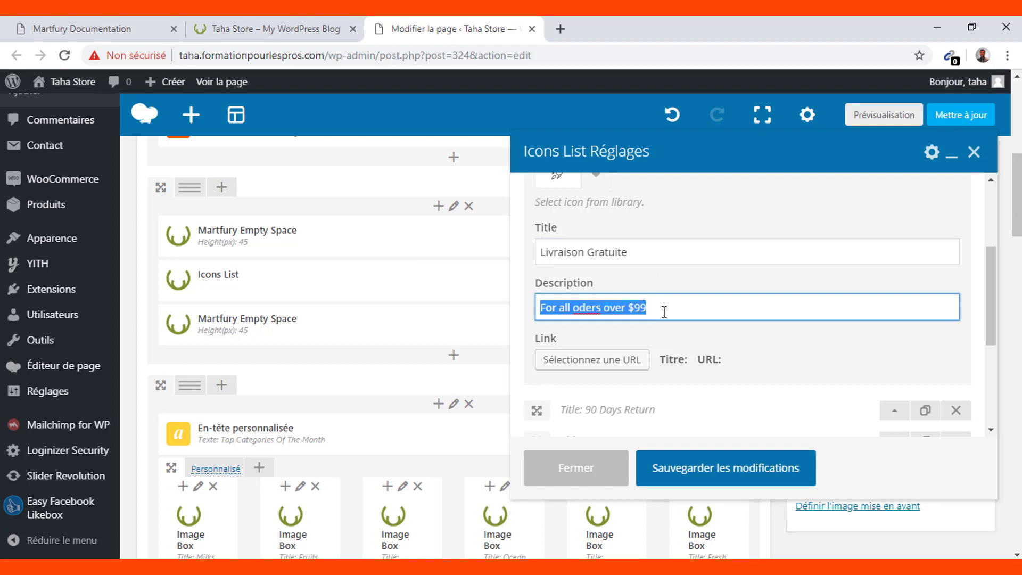
type("Pour t")
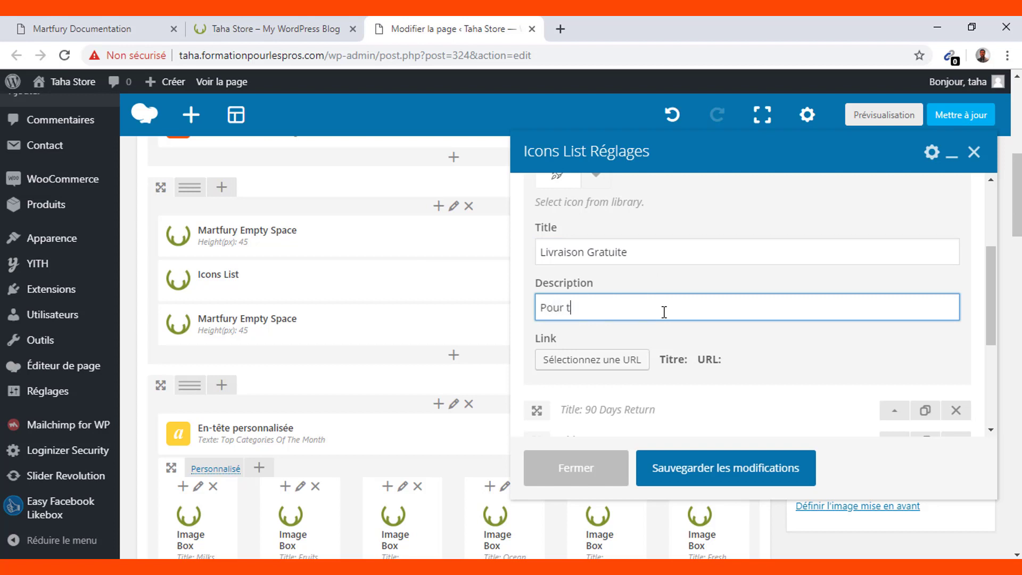
type("oute commande dépa")
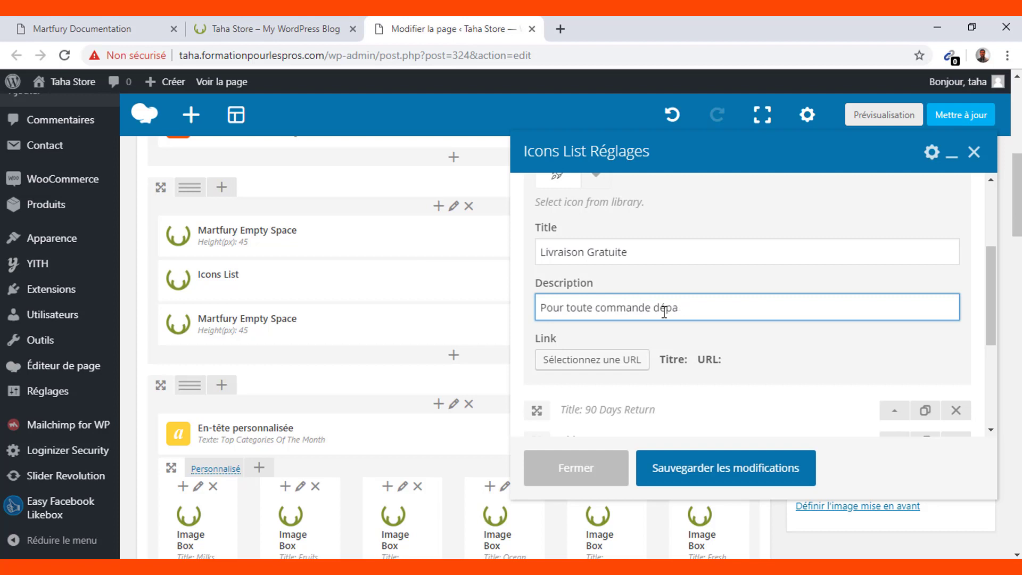
type("çant 100$")
right_click(665, 308)
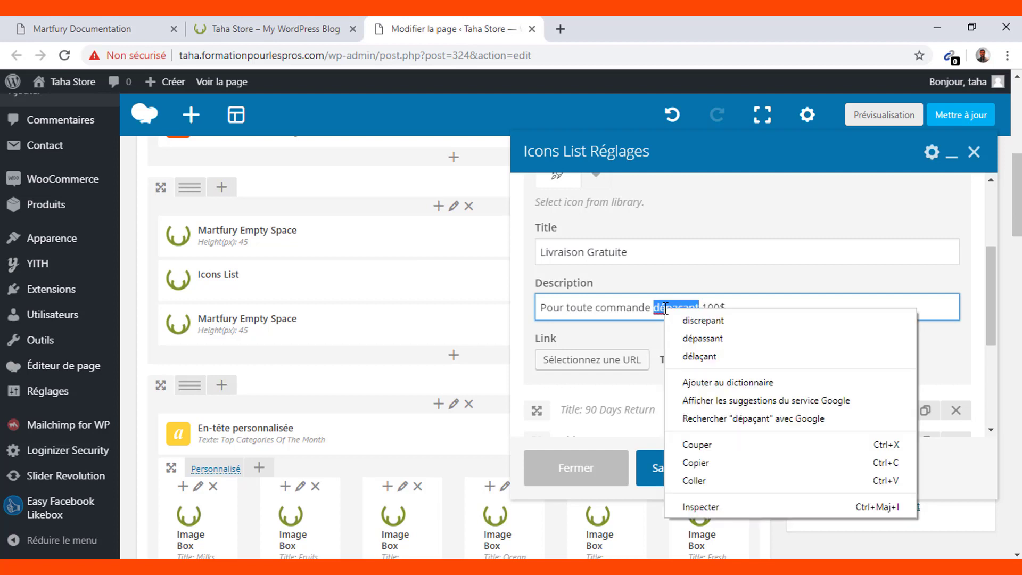
left_click(694, 339)
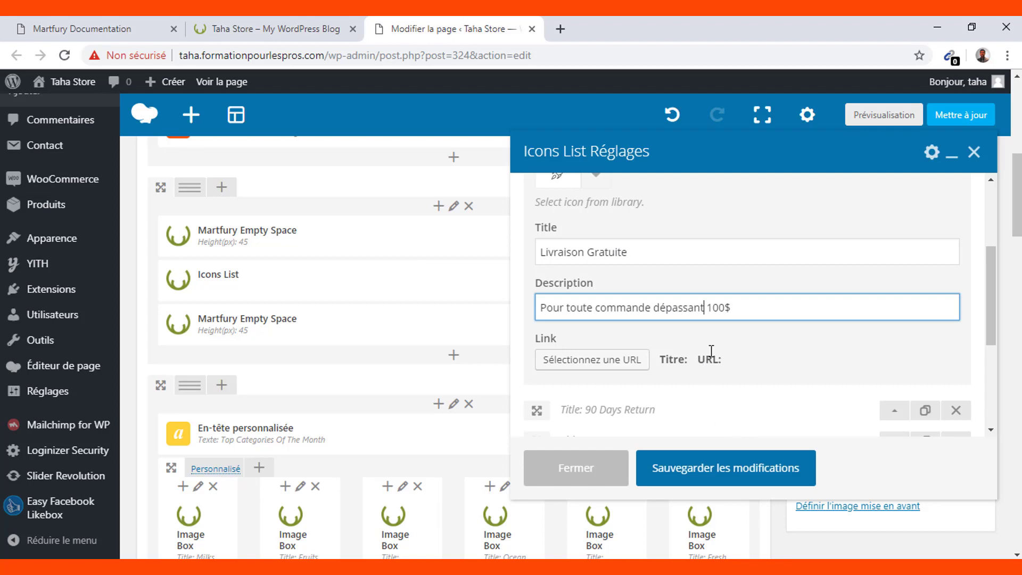
Review the Livraison Gratuite entry's icon, open iconfinder.com in a new browser tab and search for "free delivery" icons.
scroll(710, 354, "down", 1)
scroll(709, 319, "up", 4)
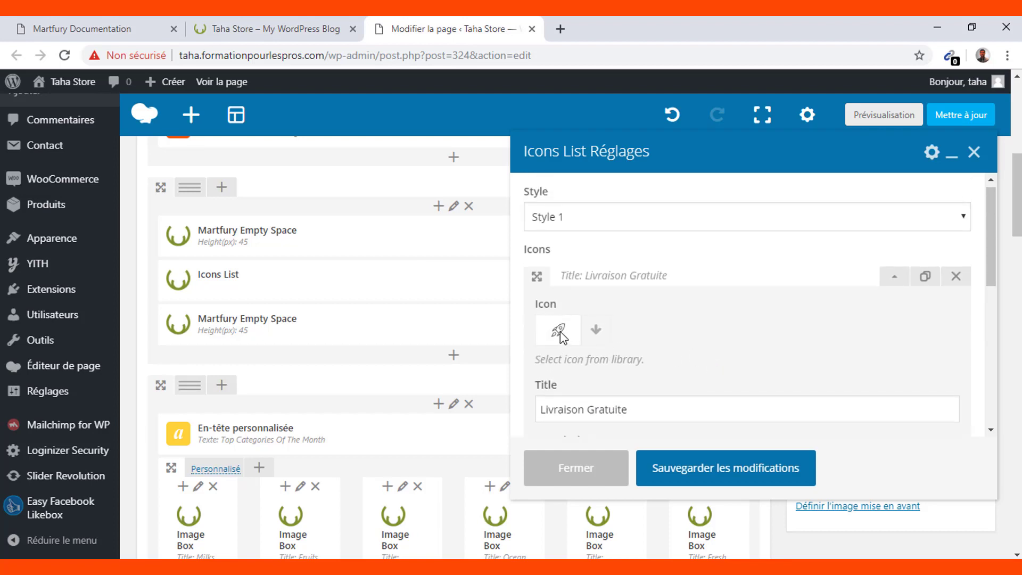
left_click(560, 30)
type("icon")
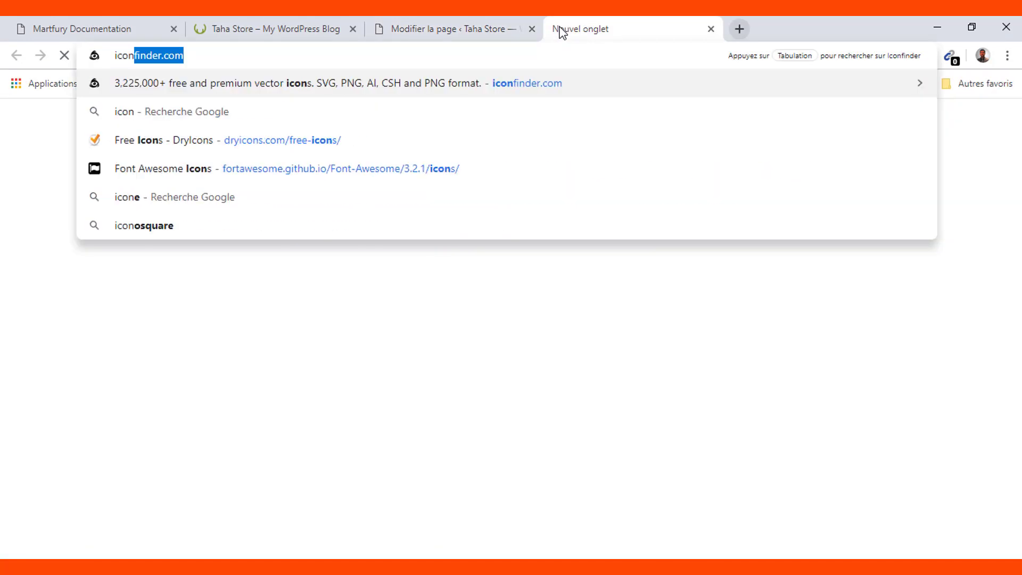
key("Return")
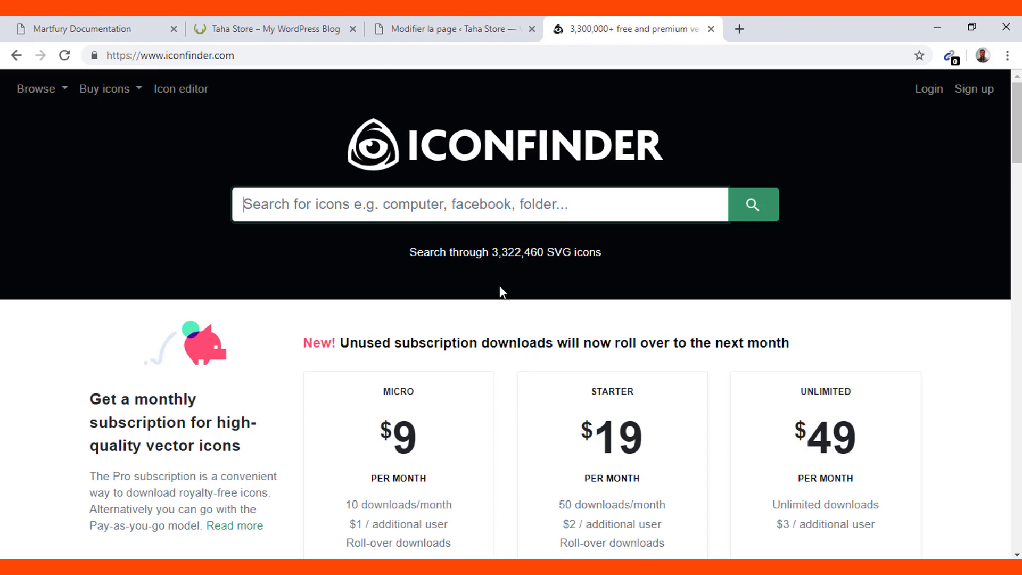
left_click(432, 210)
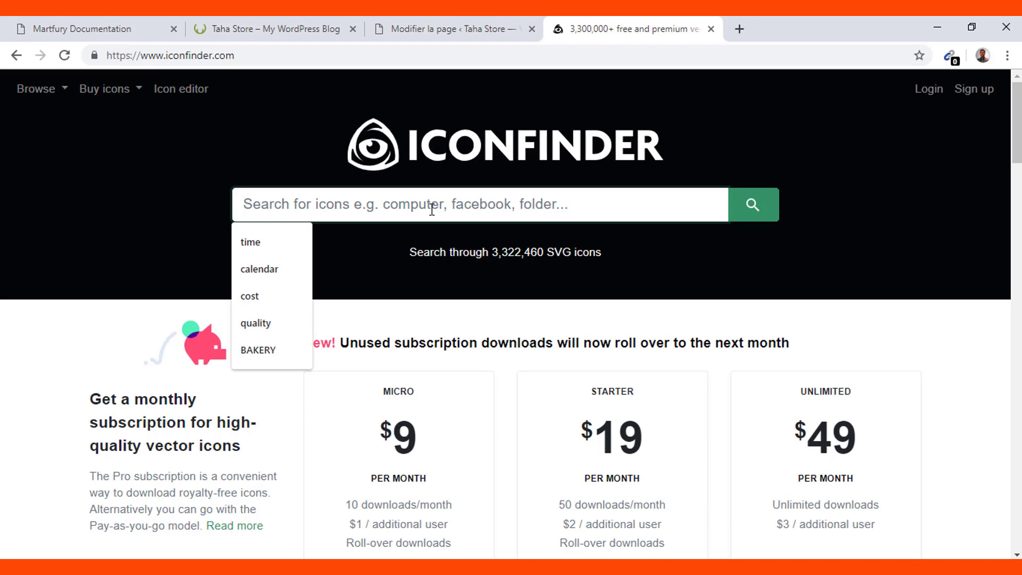
type("free delivery")
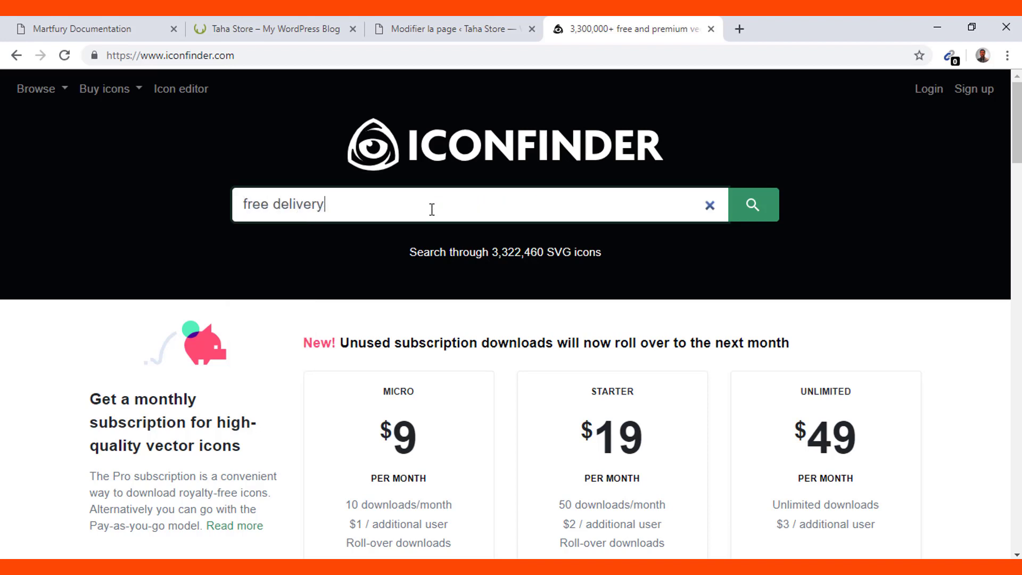
key("Return")
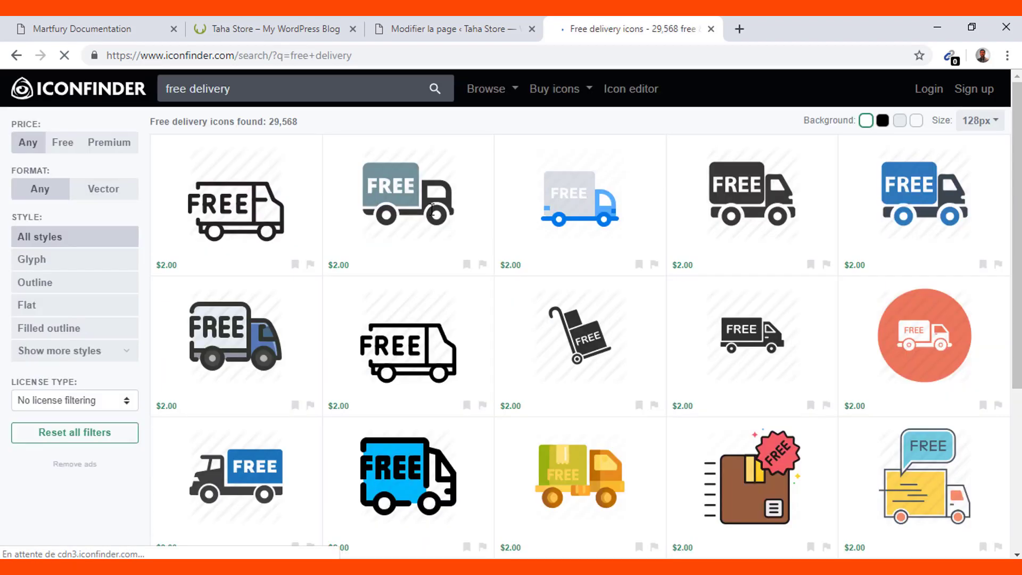
Filter the icon search to free icons and browse the delivery results.
left_click(66, 258)
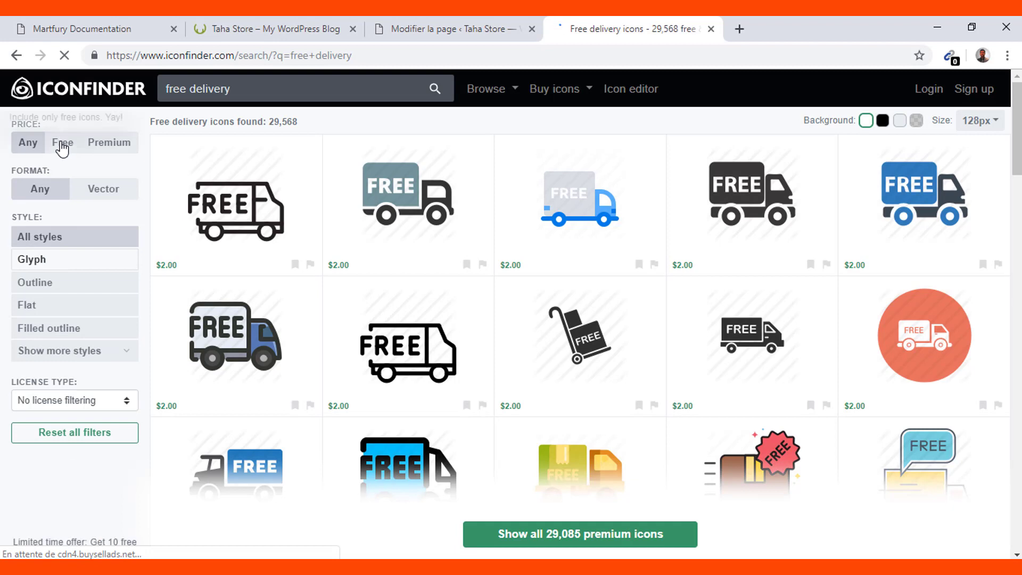
left_click(61, 144)
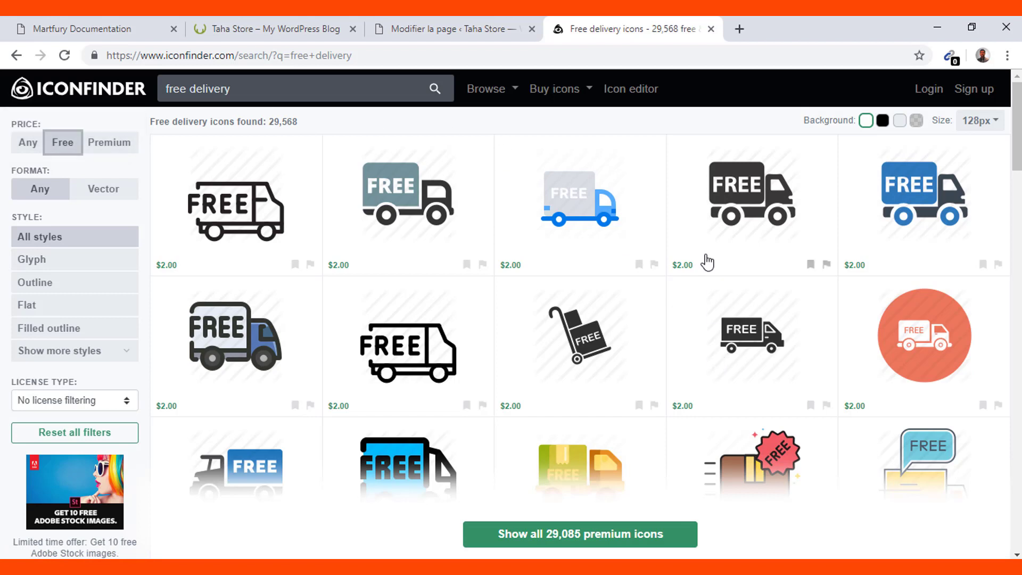
scroll(594, 422, "down", 7)
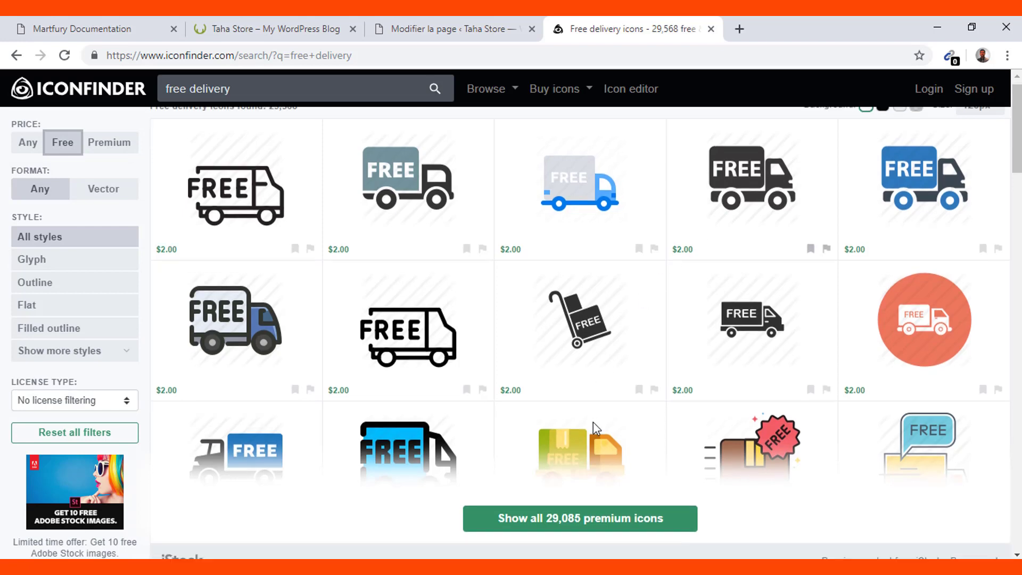
scroll(595, 428, "down", 1)
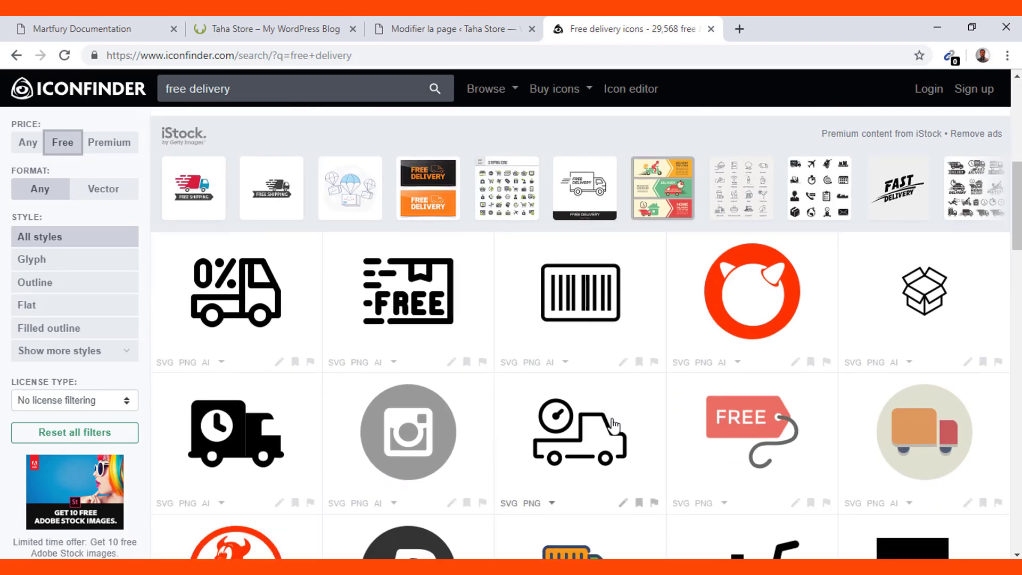
scroll(612, 418, "down", 3)
scroll(614, 426, "down", 1)
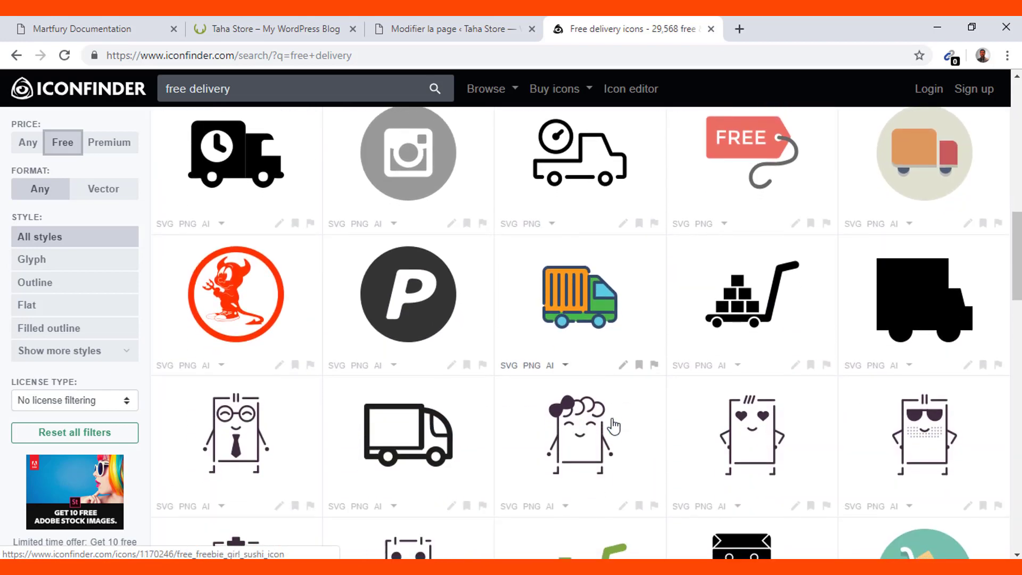
scroll(614, 426, "down", 2)
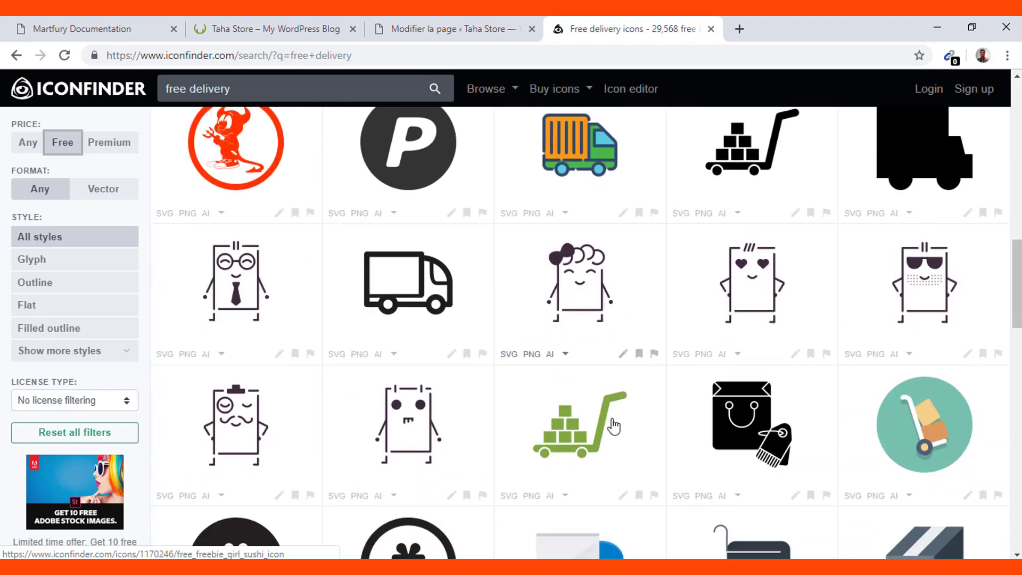
Check the service icons on the live storefront against the free delivery icons on Iconfinder.
left_click(297, 24)
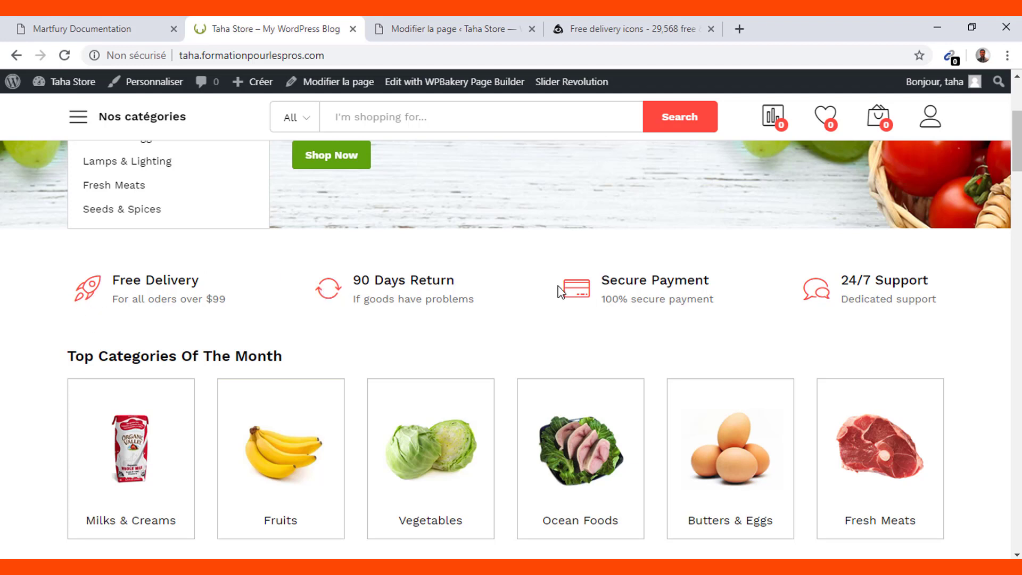
left_click(600, 21)
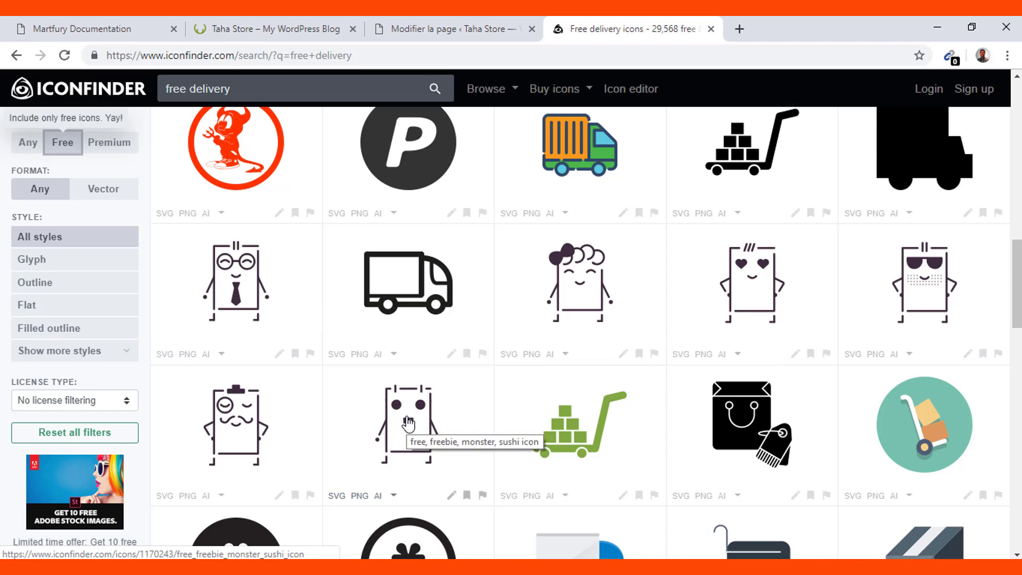
scroll(408, 423, "down", 7)
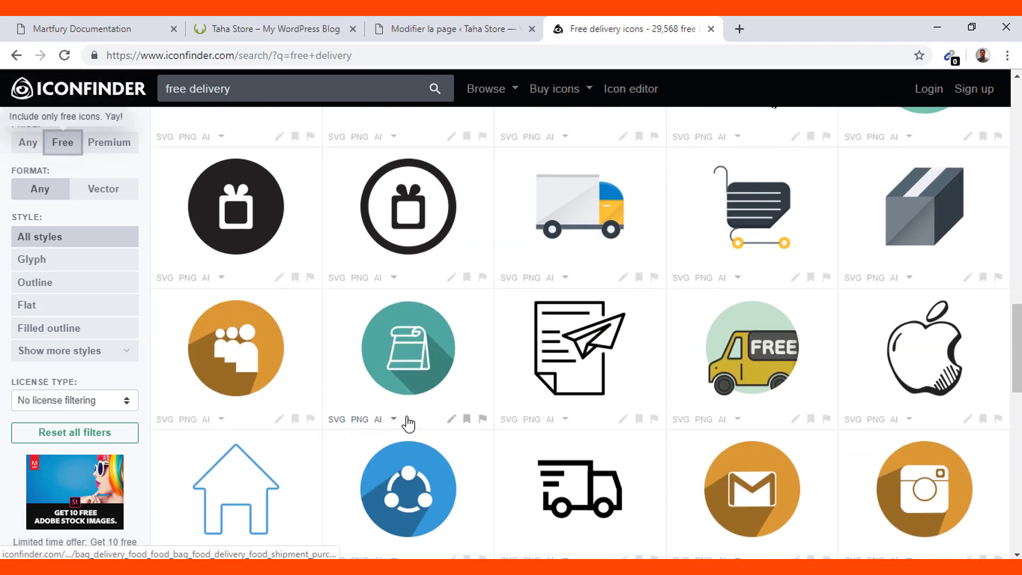
scroll(409, 423, "up", 3)
scroll(408, 423, "up", 3)
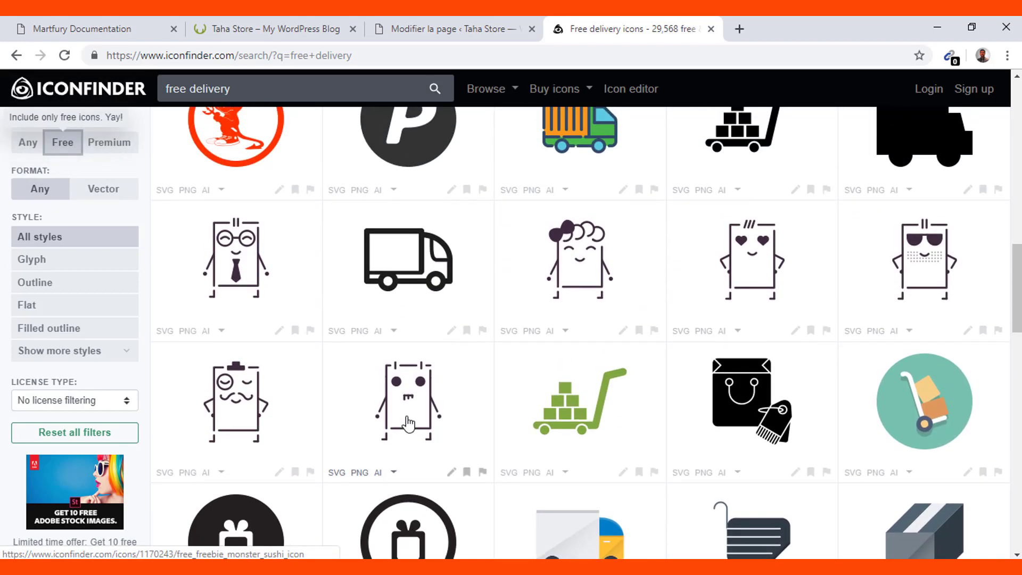
scroll(408, 423, "up", 2)
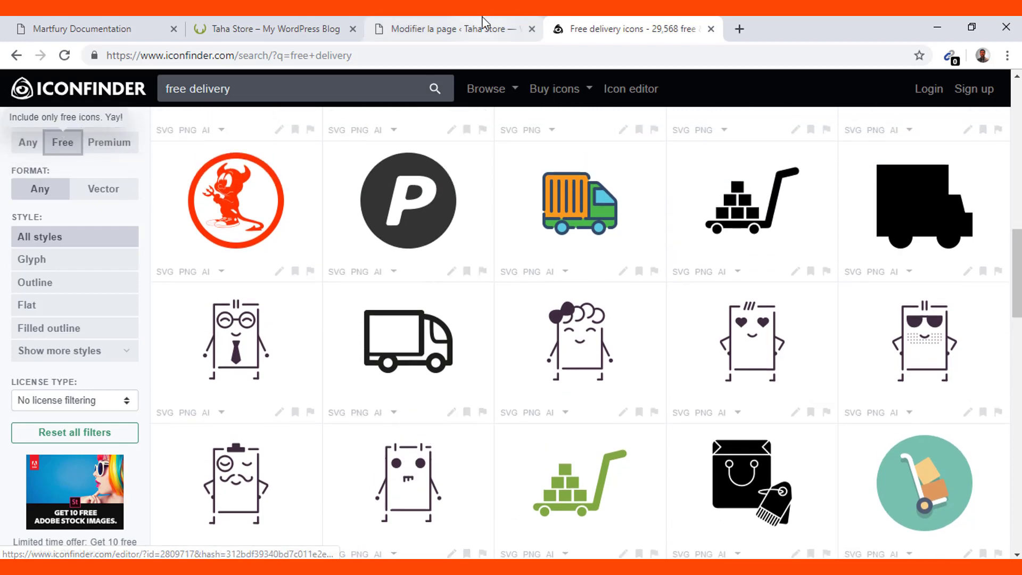
Return to the WordPress page editor, save the Icons List changes and reopen that element's settings.
left_click(482, 27)
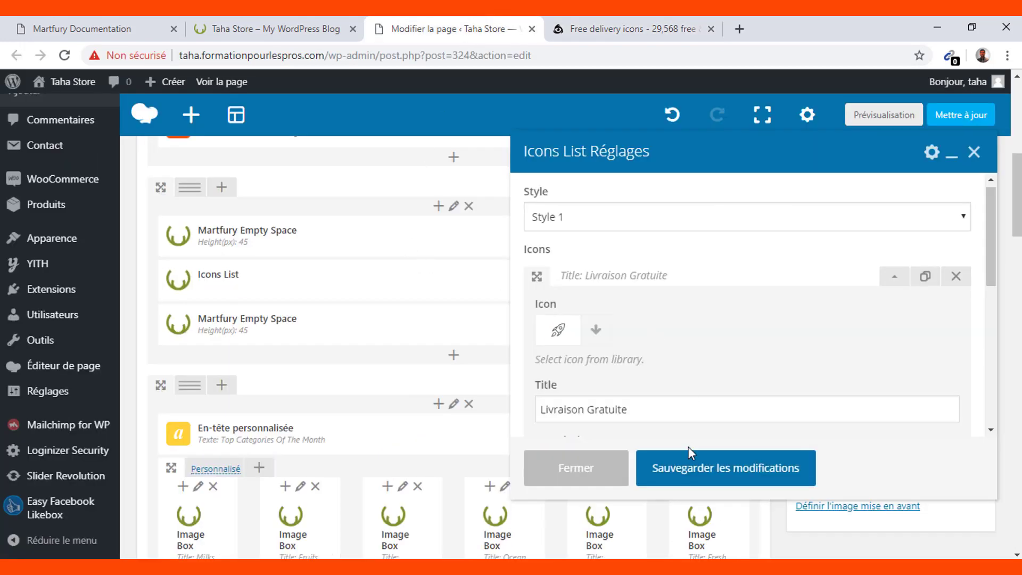
left_click(695, 473)
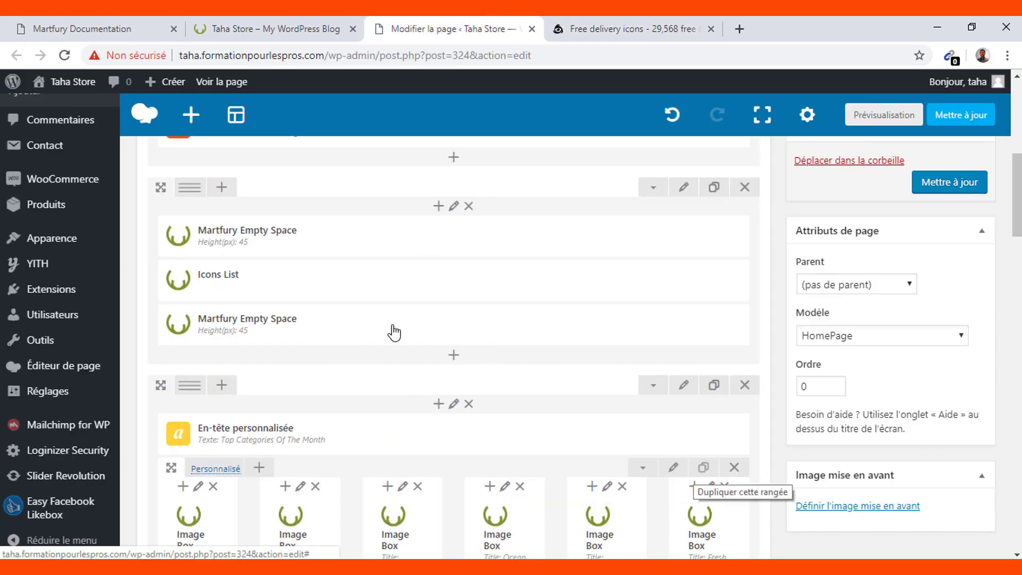
mouse_move(404, 282)
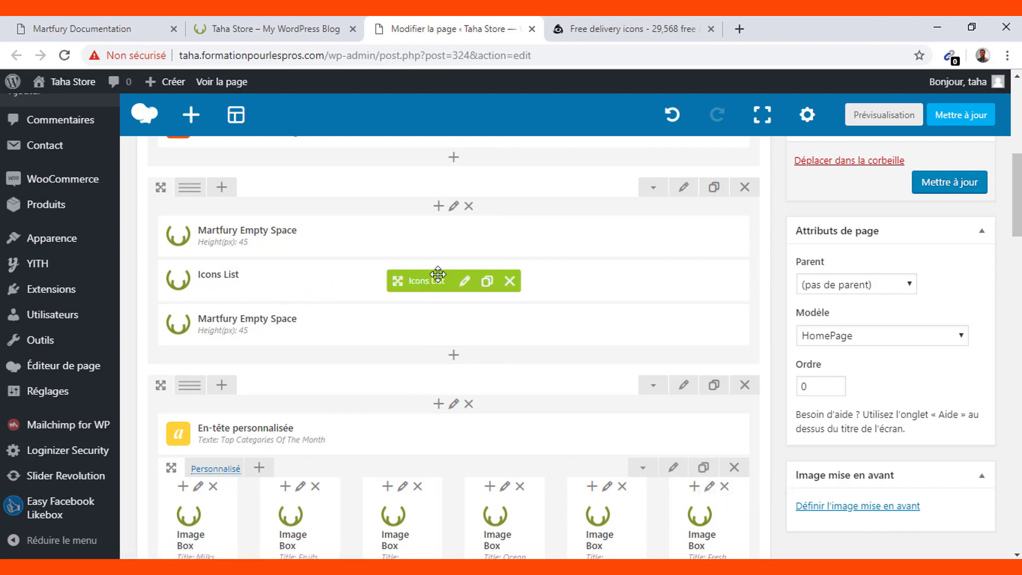
left_click(464, 282)
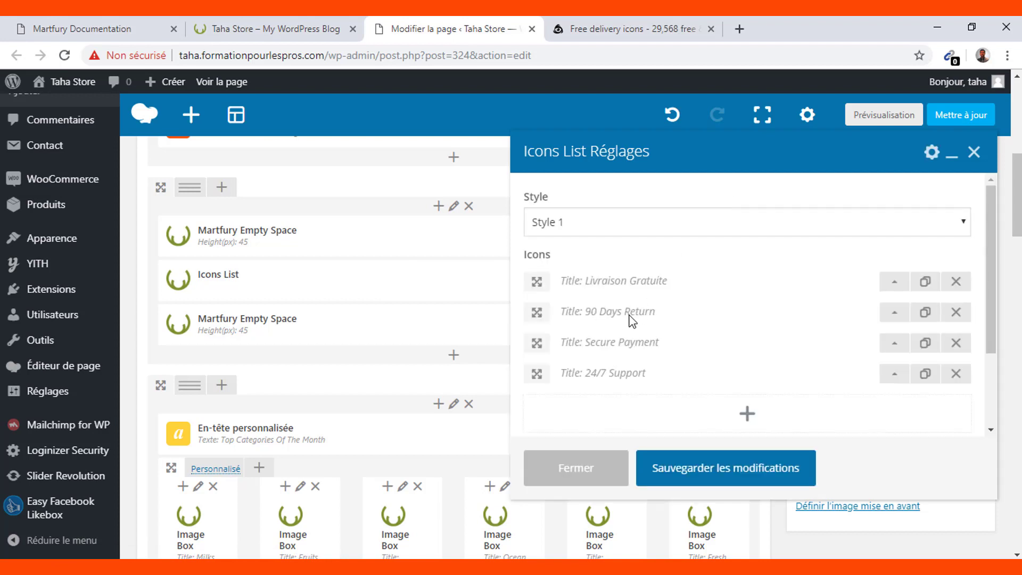
Expand the 90 Days Return entry and change its title to "7 jours pour retourner les produits".
left_click(894, 316)
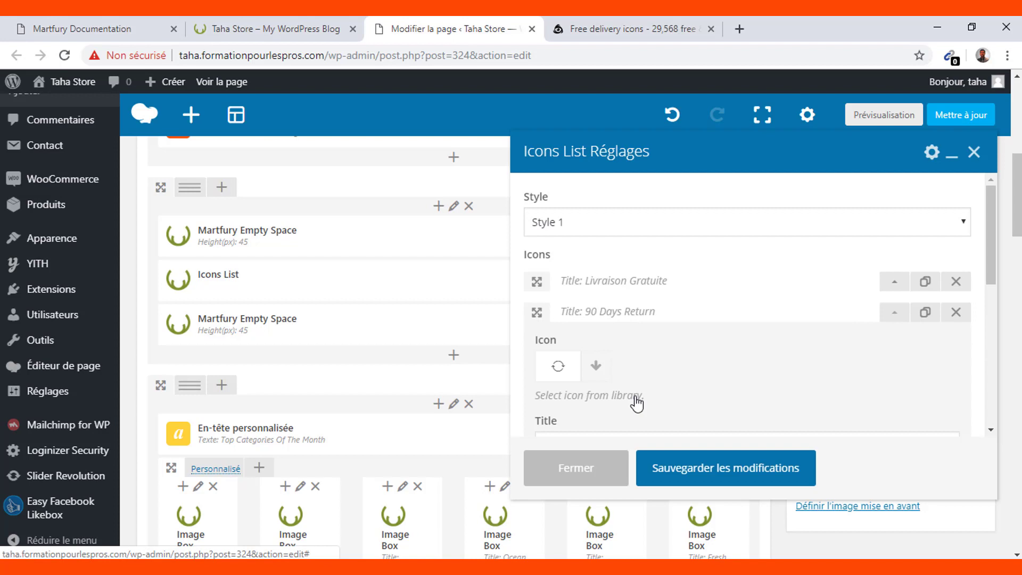
scroll(638, 403, "down", 3)
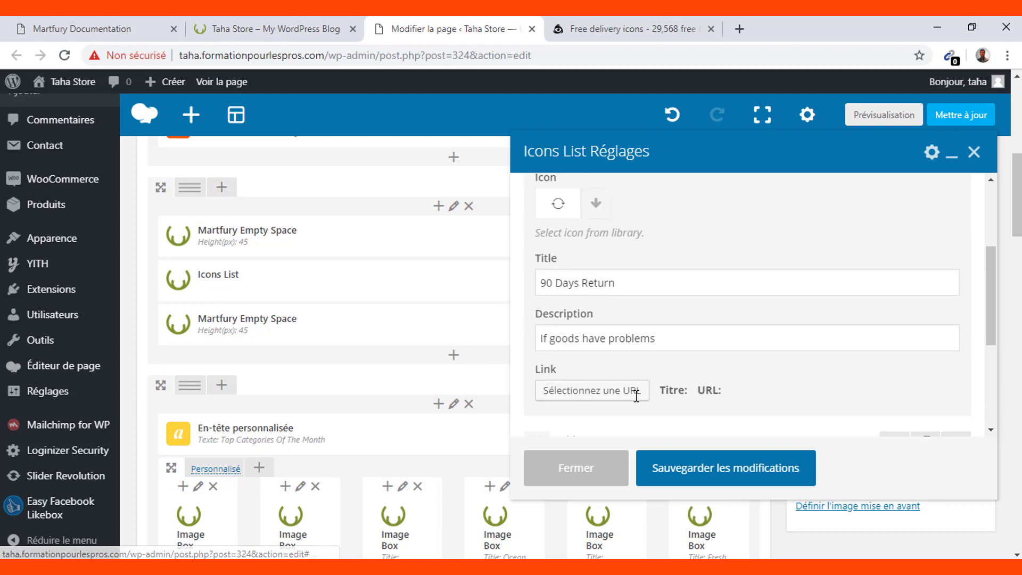
triple_click(562, 277)
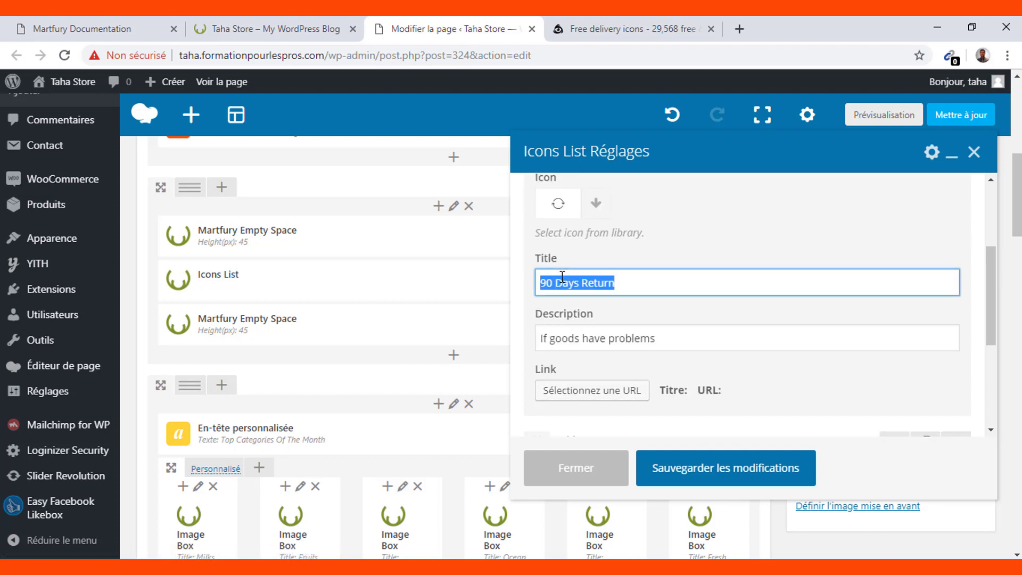
type("7 jours")
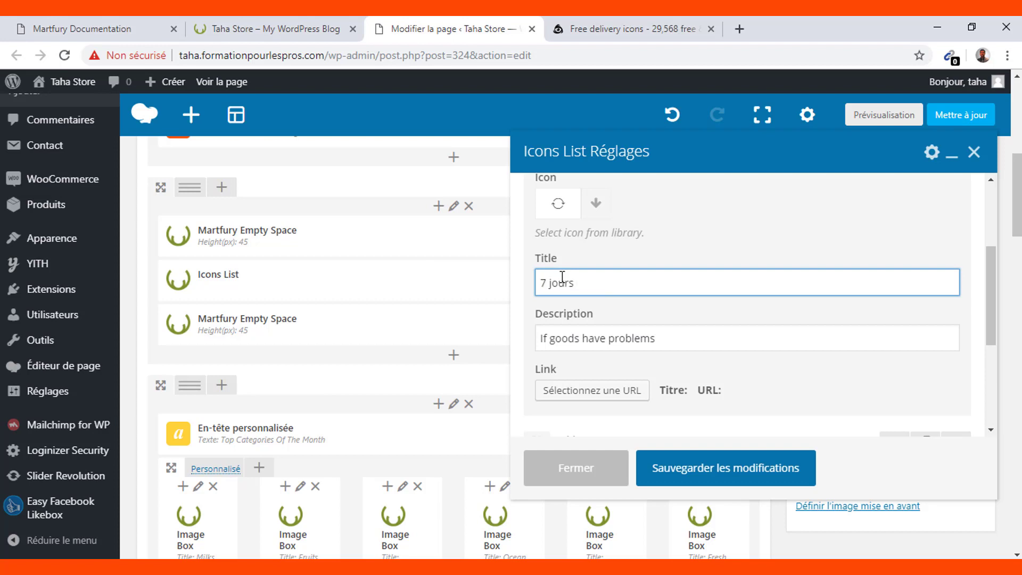
type(" pour retourner")
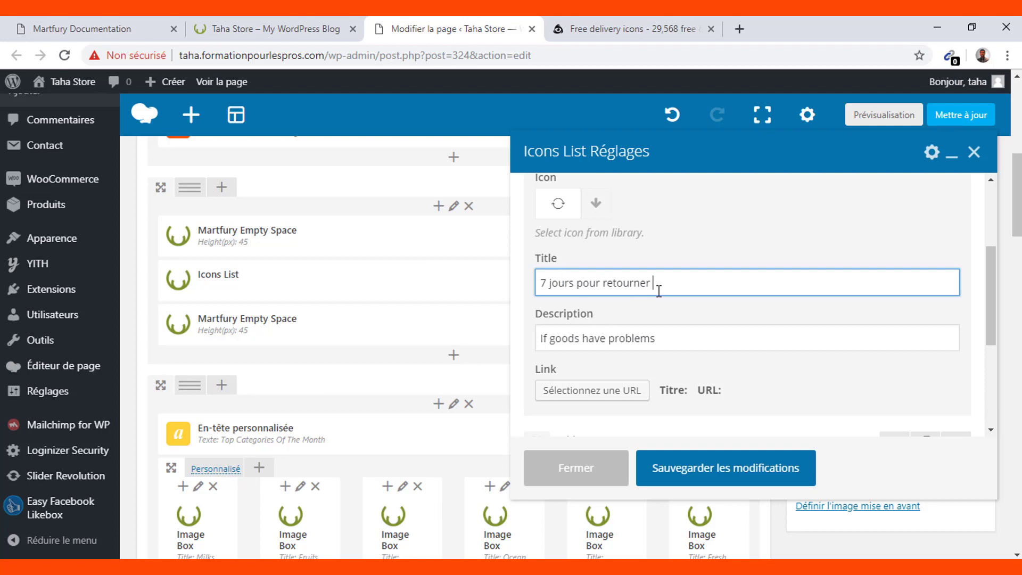
type("les produits")
Replace the description of the product return entry with "En cas de non conformité".
triple_click(604, 342)
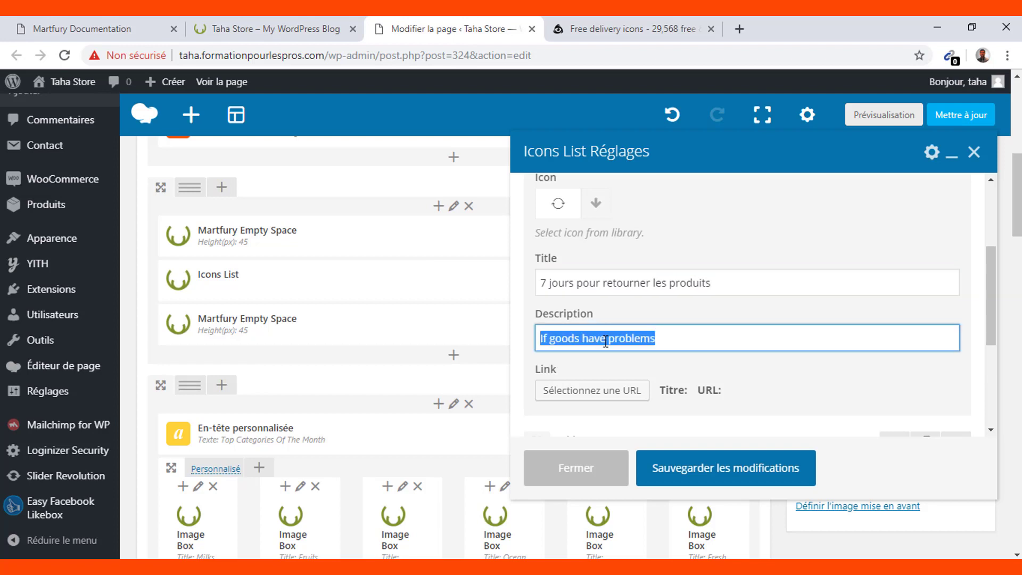
type("En")
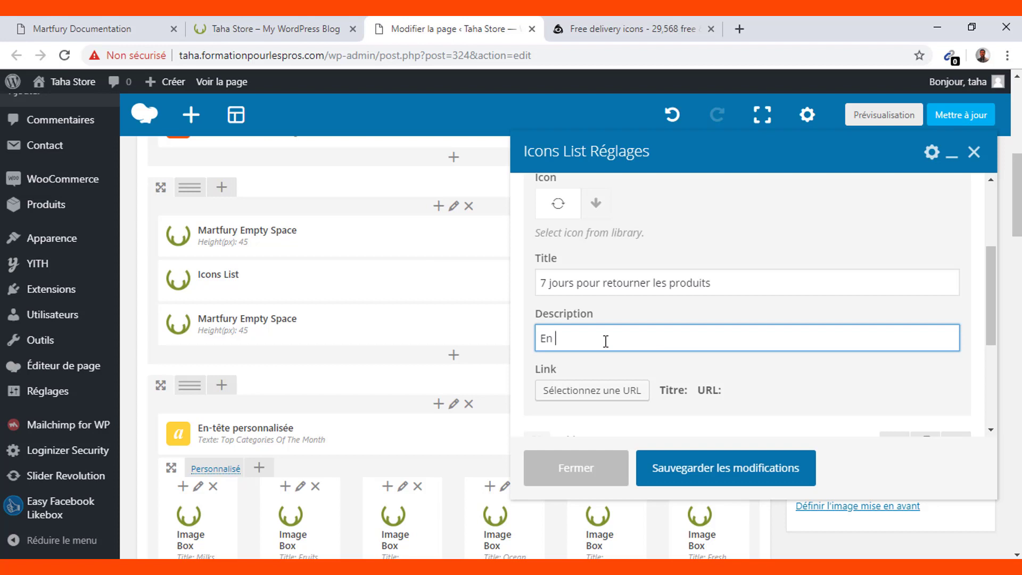
type(" cas de non confor")
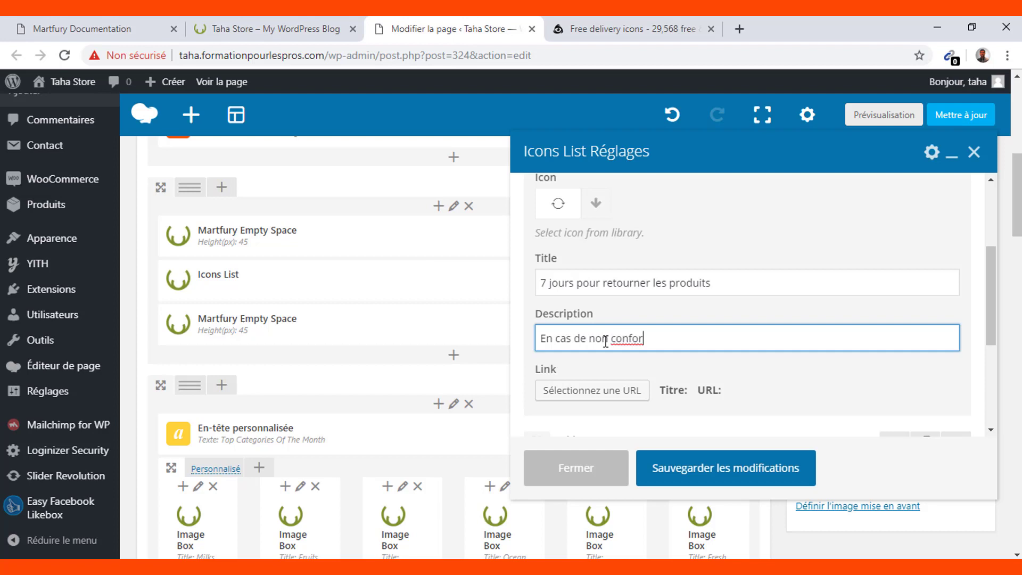
type("mité")
Expand the Secure Payment and 24/7 Support entries to review their title, description and link fields.
scroll(731, 347, "down", 3)
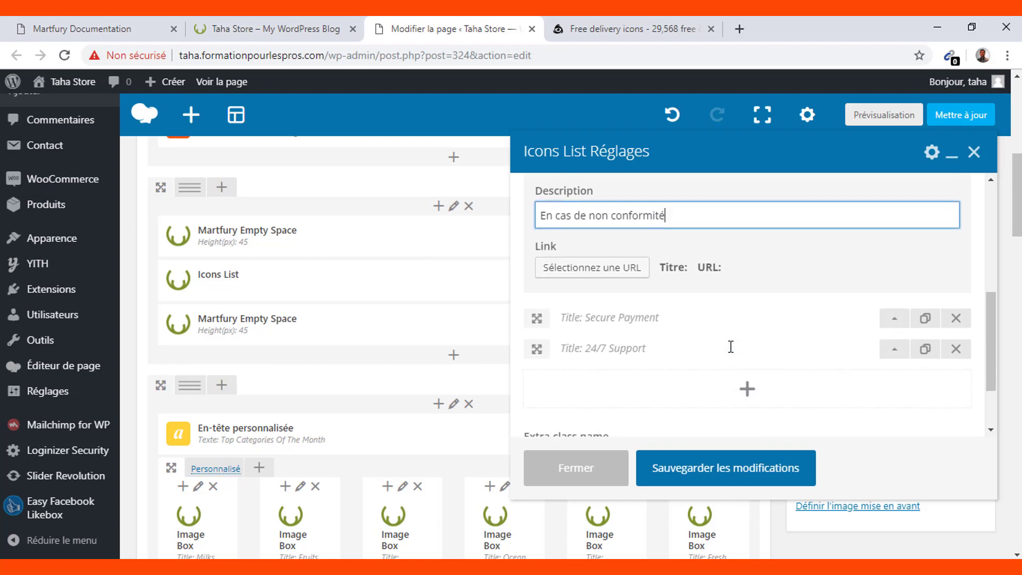
left_click(891, 322)
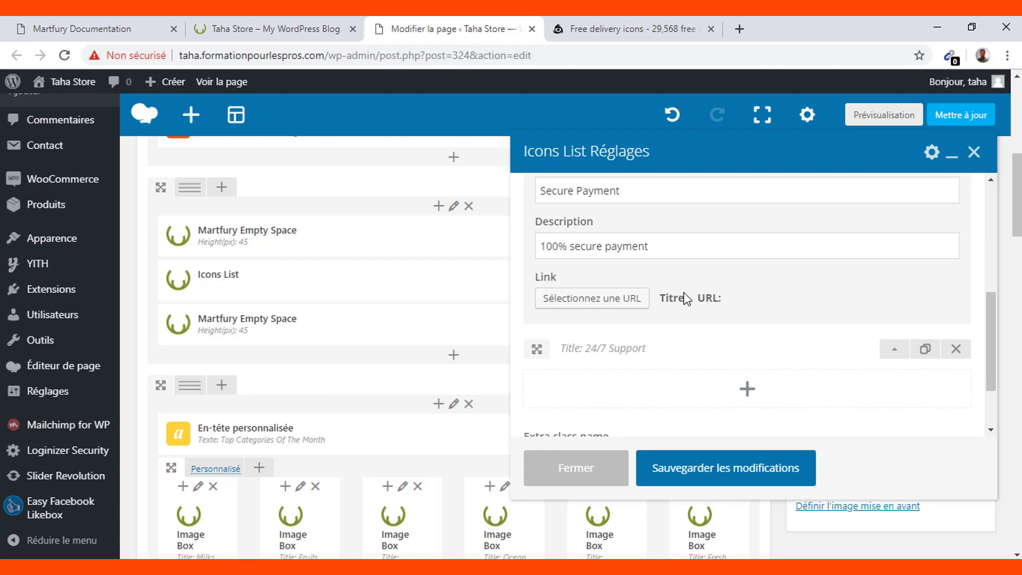
scroll(687, 299, "up", 1)
scroll(686, 298, "down", 2)
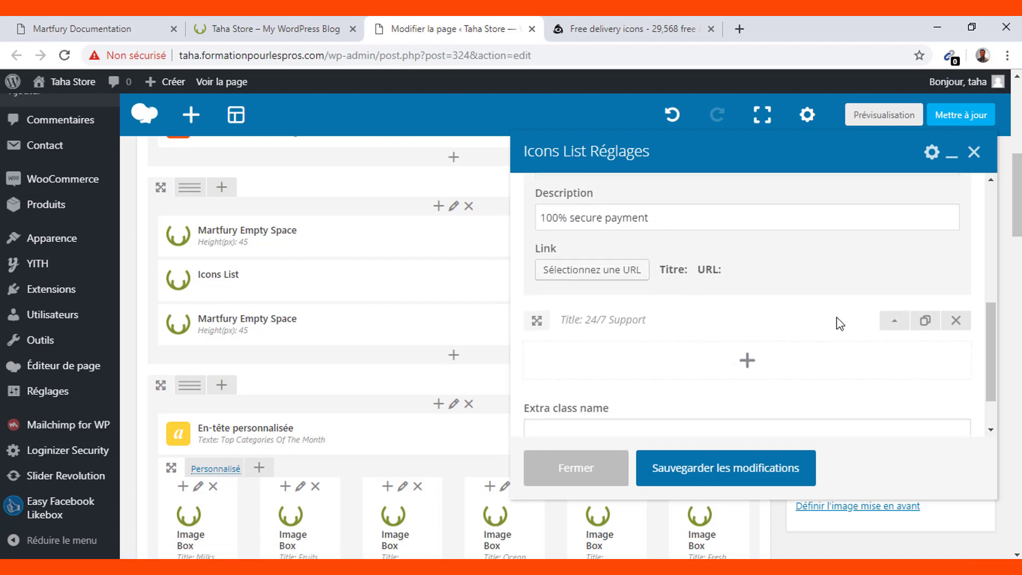
left_click(890, 322)
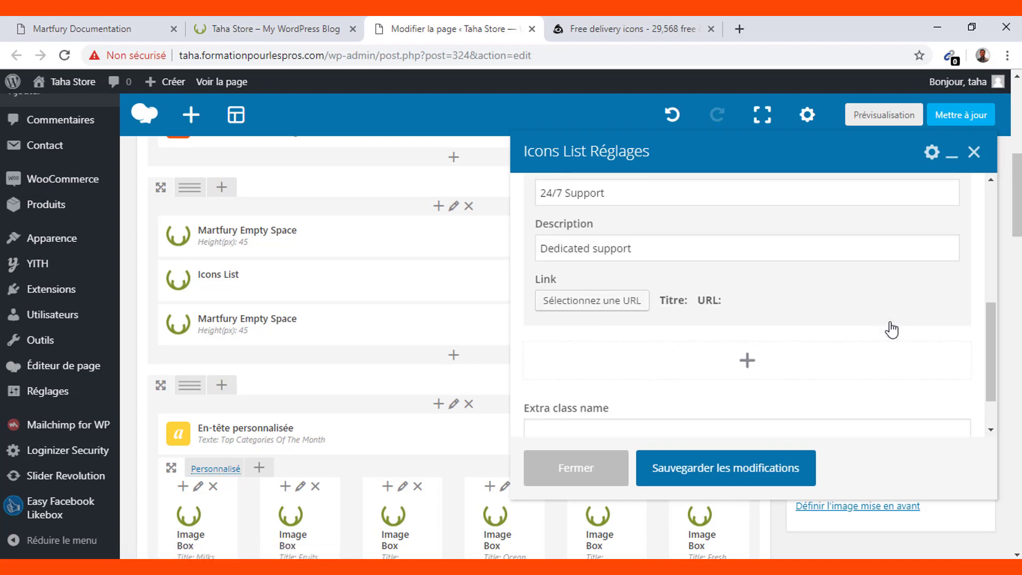
Save the Icons List changes and open a preview of the Home page.
left_click(712, 477)
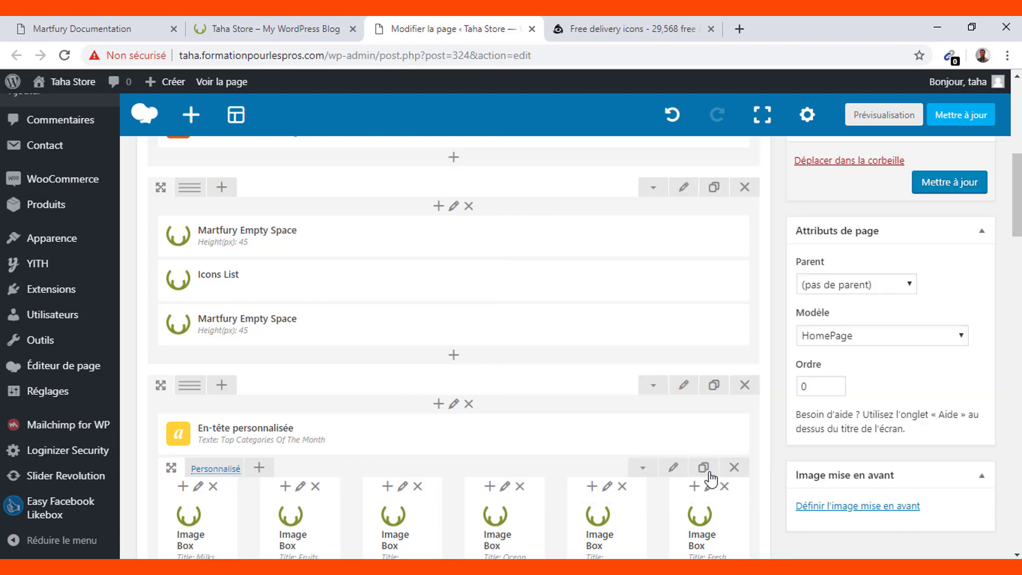
left_click(875, 117)
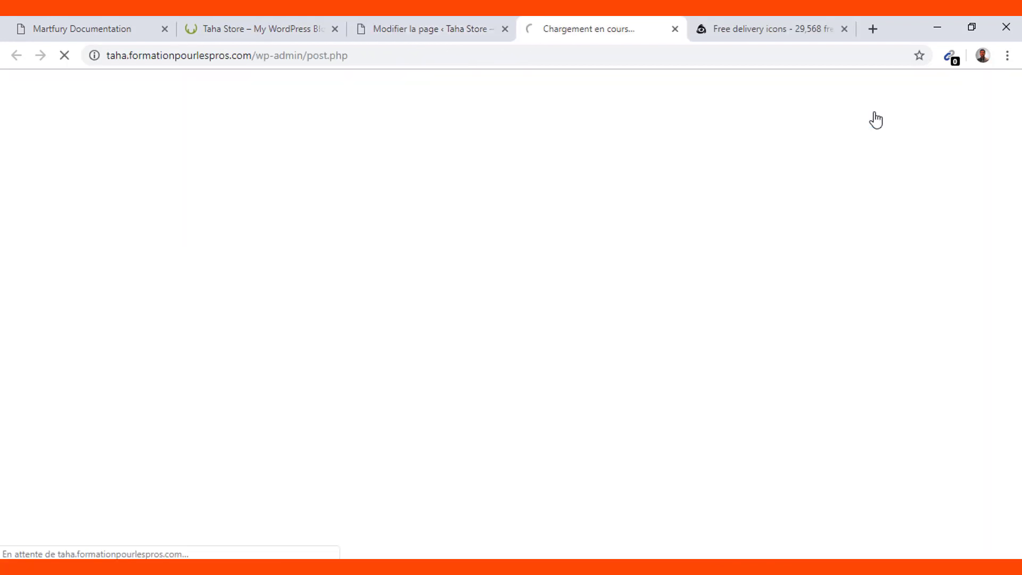
Examine the icons row in the Home page preview, checking the translated entries and the remaining Secure Payment and 24/7 Support ones.
left_click(416, 18)
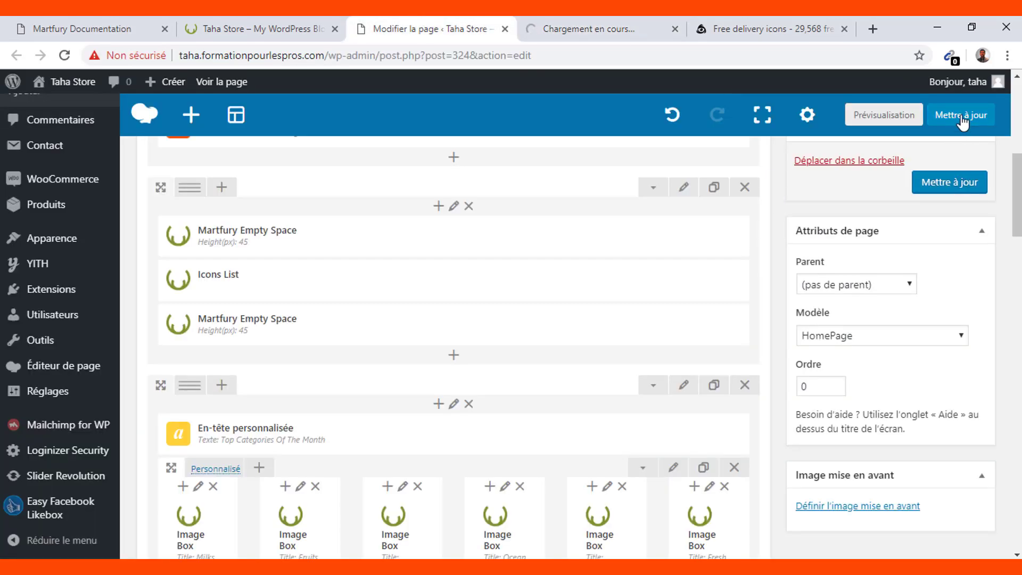
mouse_move(494, 298)
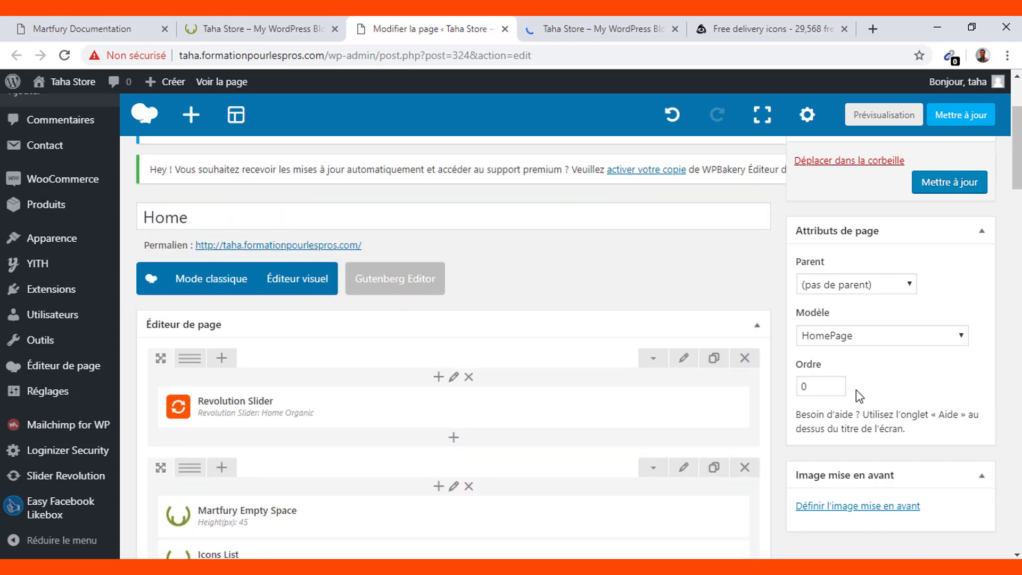
scroll(857, 391, "up", 1)
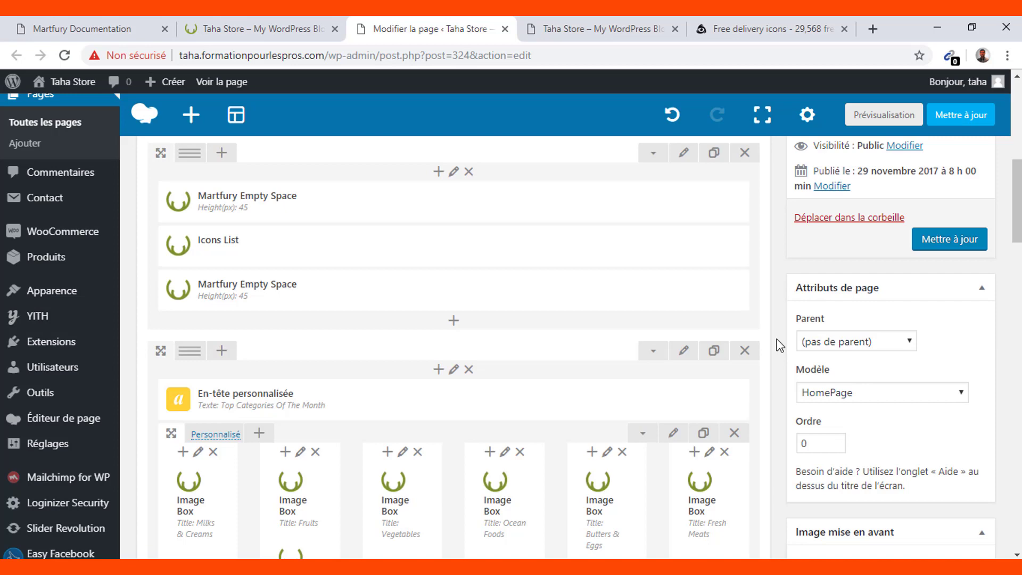
left_click(566, 21)
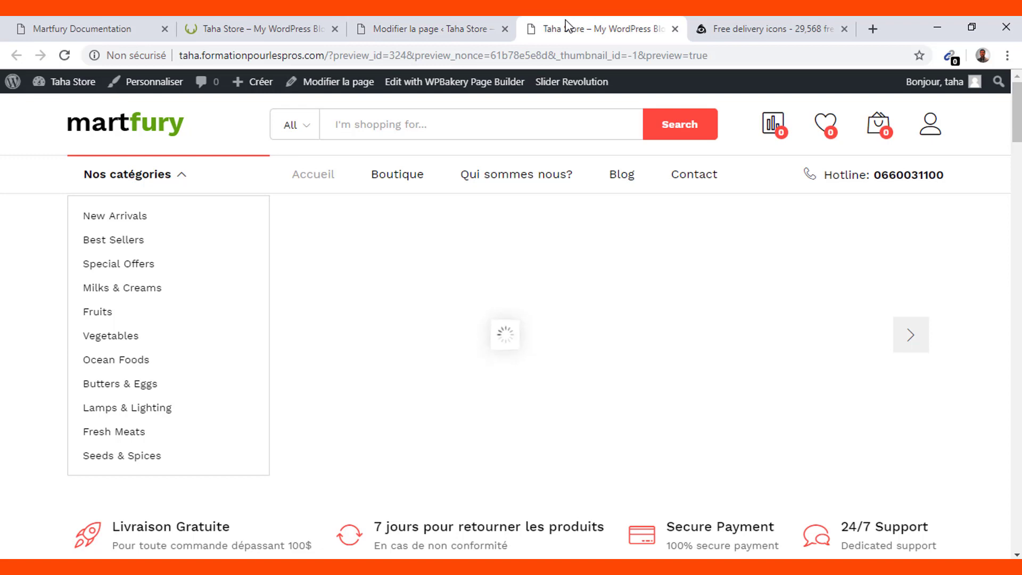
scroll(519, 378, "down", 3)
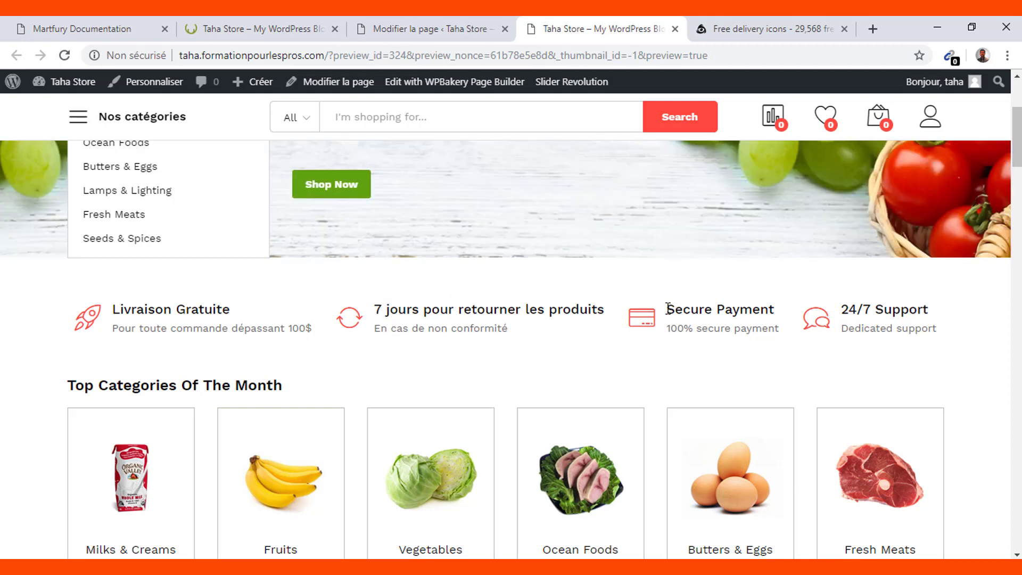
left_click_drag(667, 309, 776, 309)
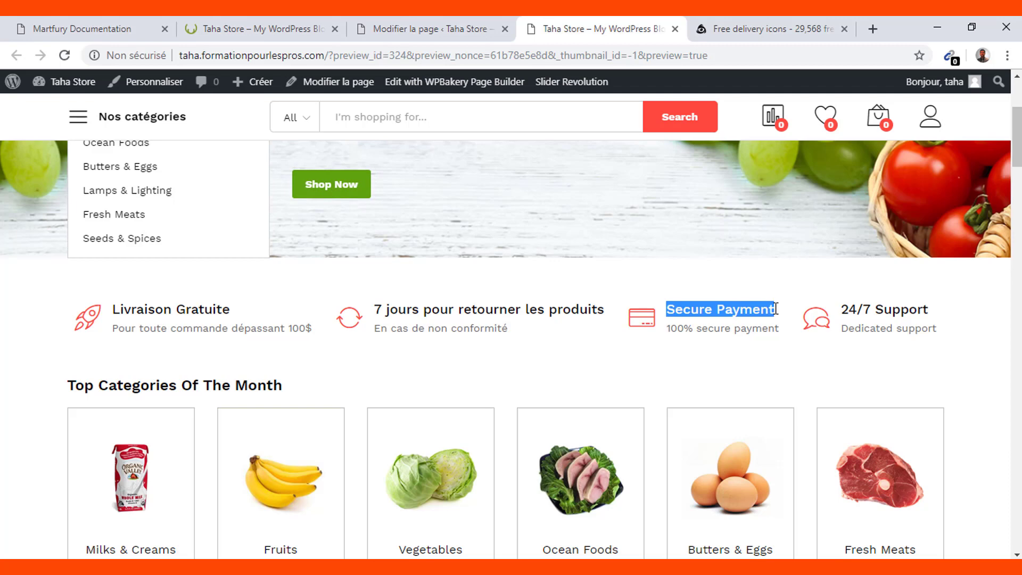
left_click_drag(843, 310, 931, 323)
Shorten the product return entry's title to "7 jours pour retourner" in the Icons List settings and save the changes.
left_click(454, 21)
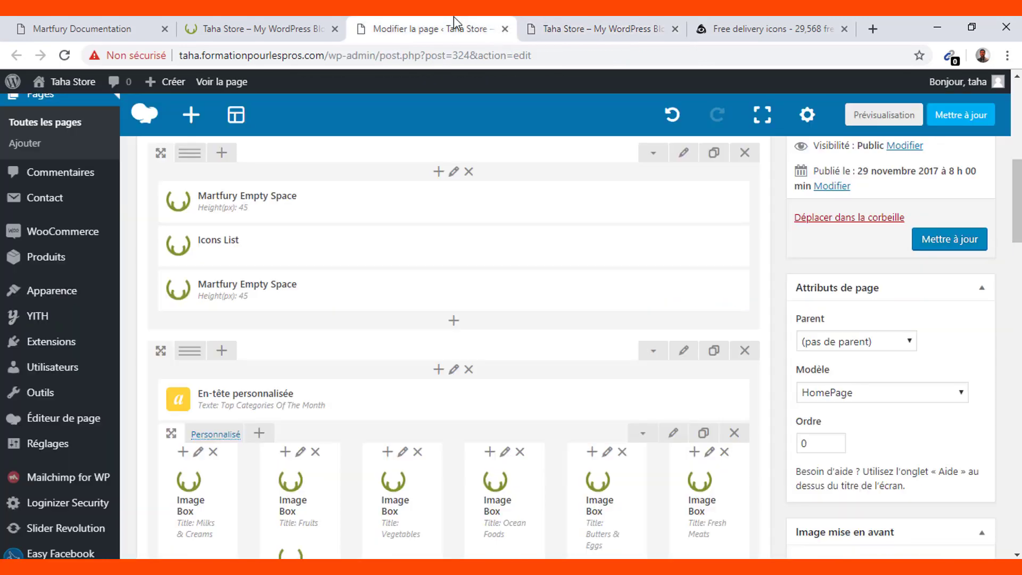
mouse_move(533, 250)
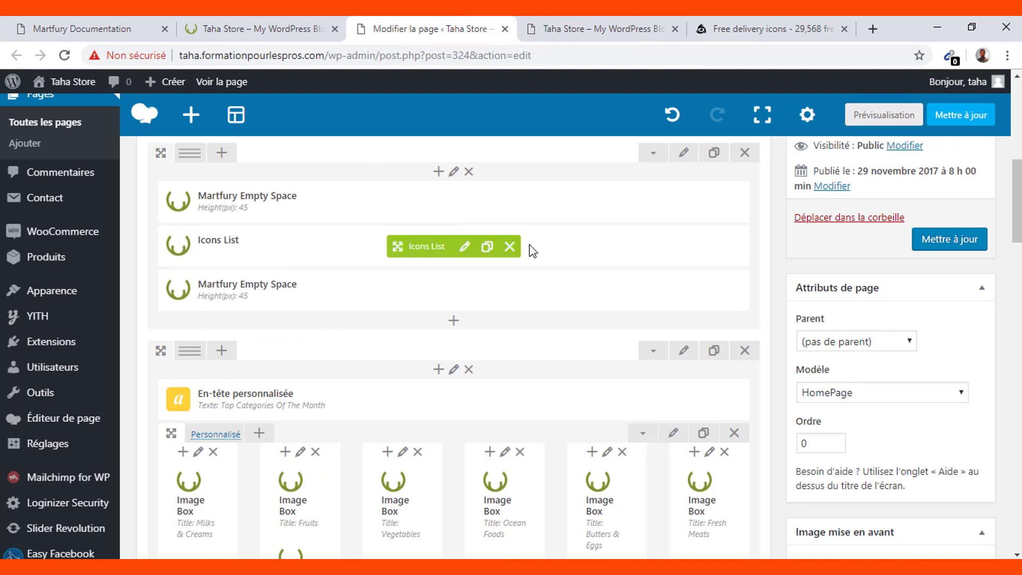
left_click(465, 247)
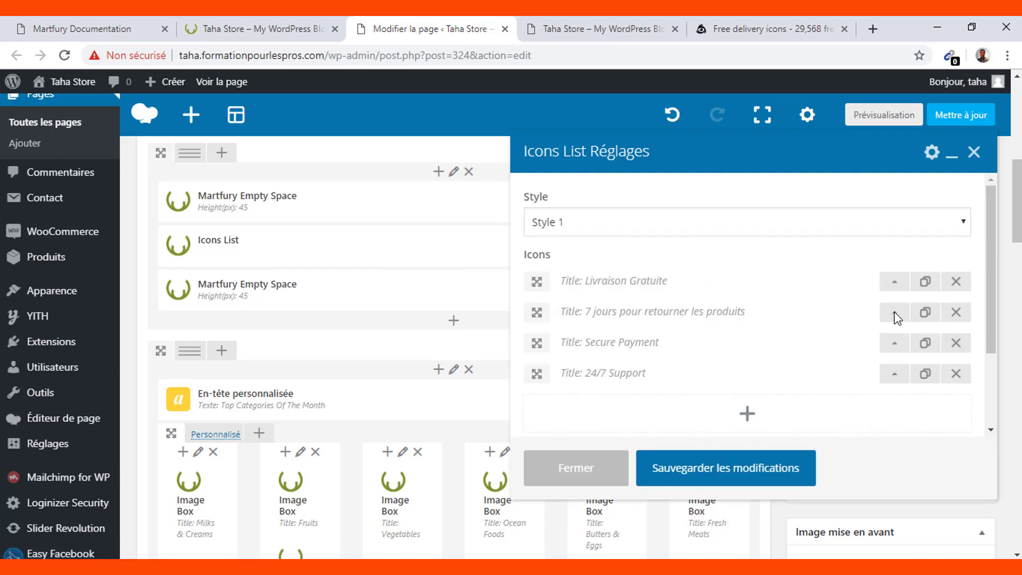
left_click(895, 317)
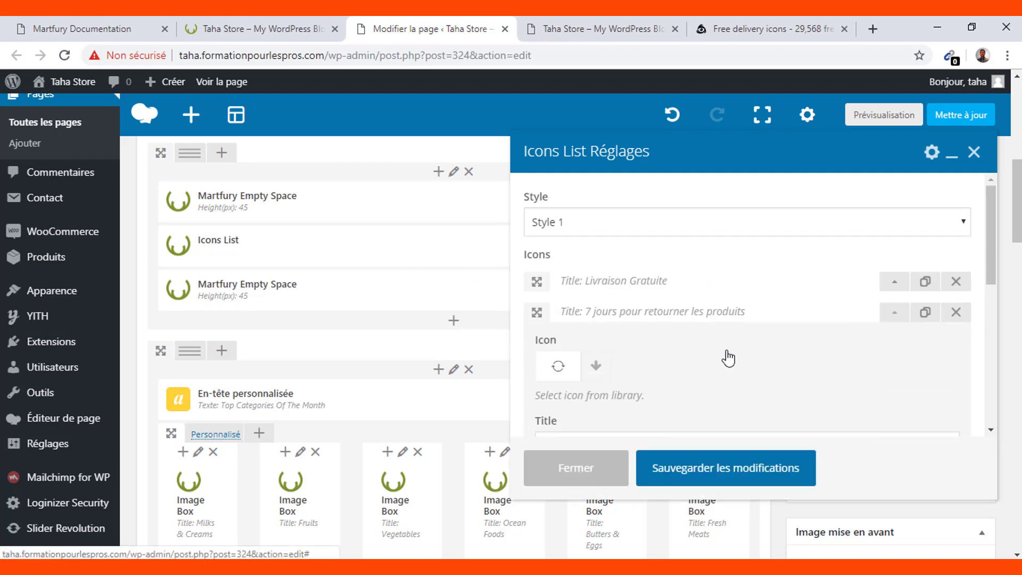
scroll(728, 358, "down", 4)
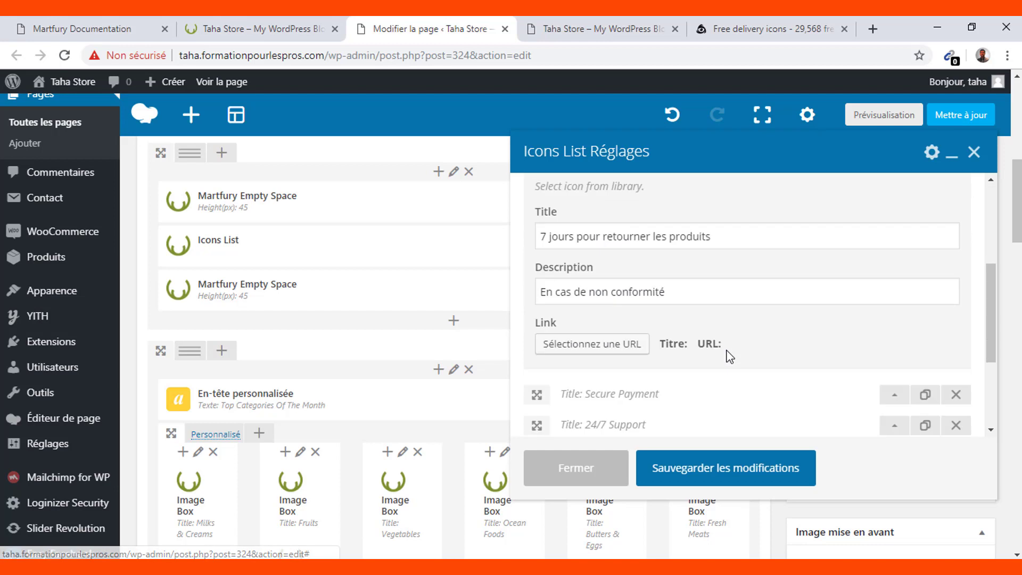
double_click(690, 236)
key("BackSpace")
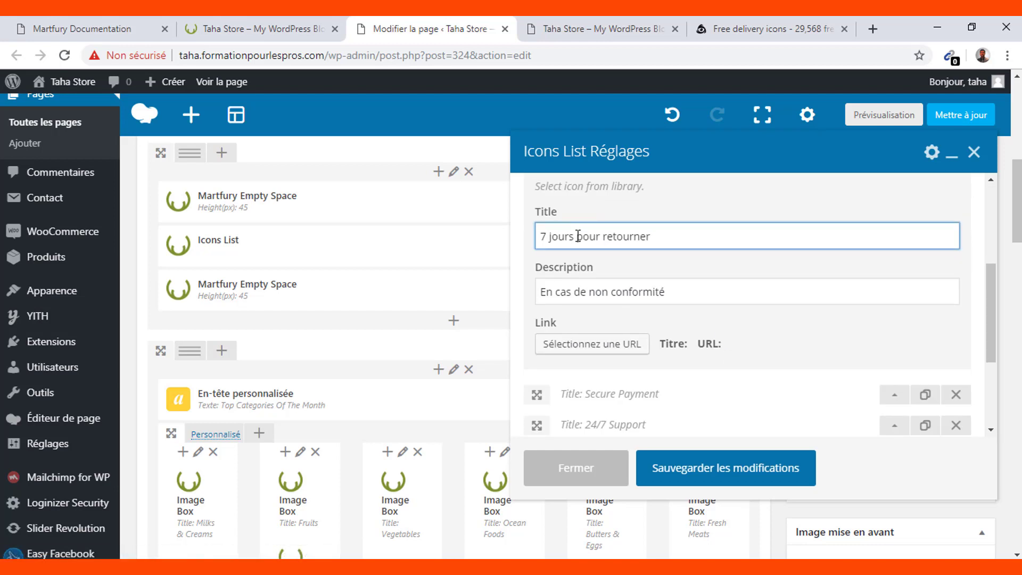
left_click(721, 480)
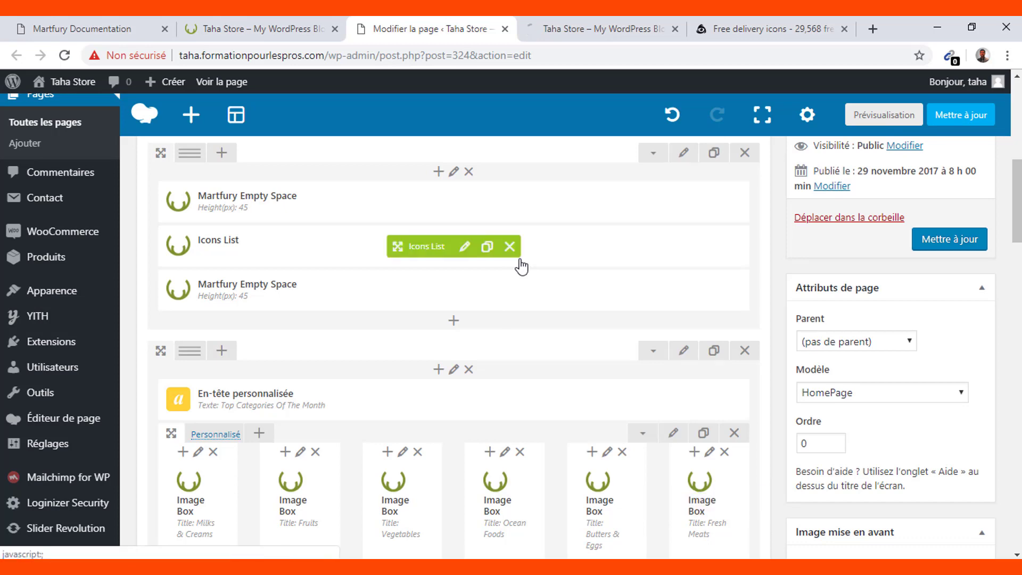
Check the shortened return title and the French descriptions of the first two icon entries in the updated preview.
left_click(553, 16)
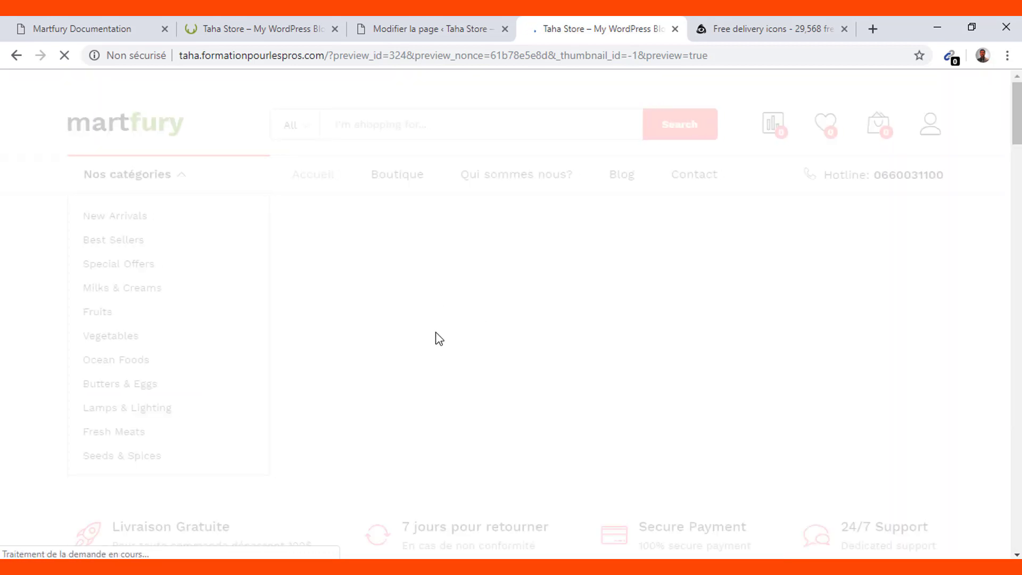
scroll(435, 338, "down", 5)
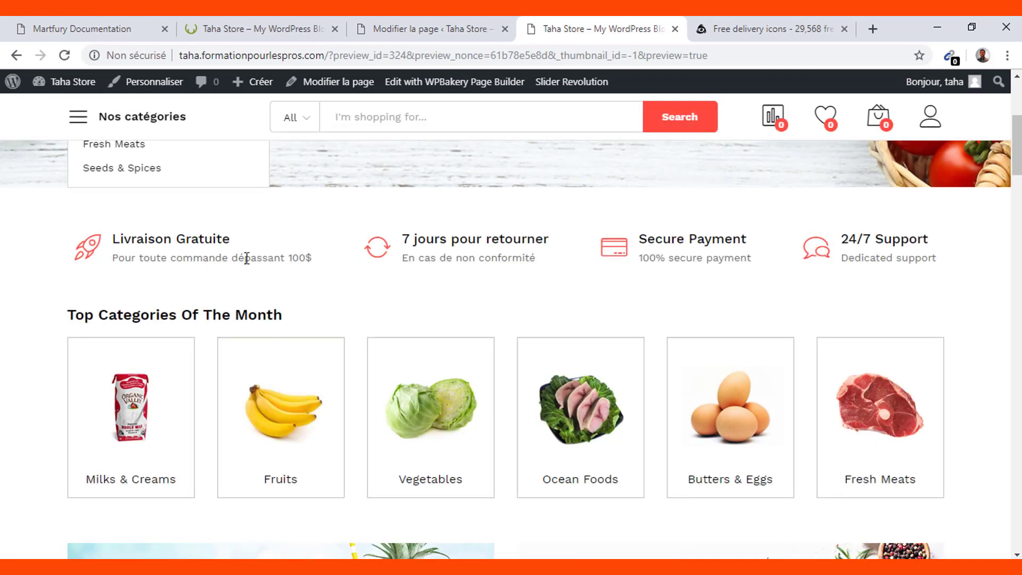
triple_click(152, 260)
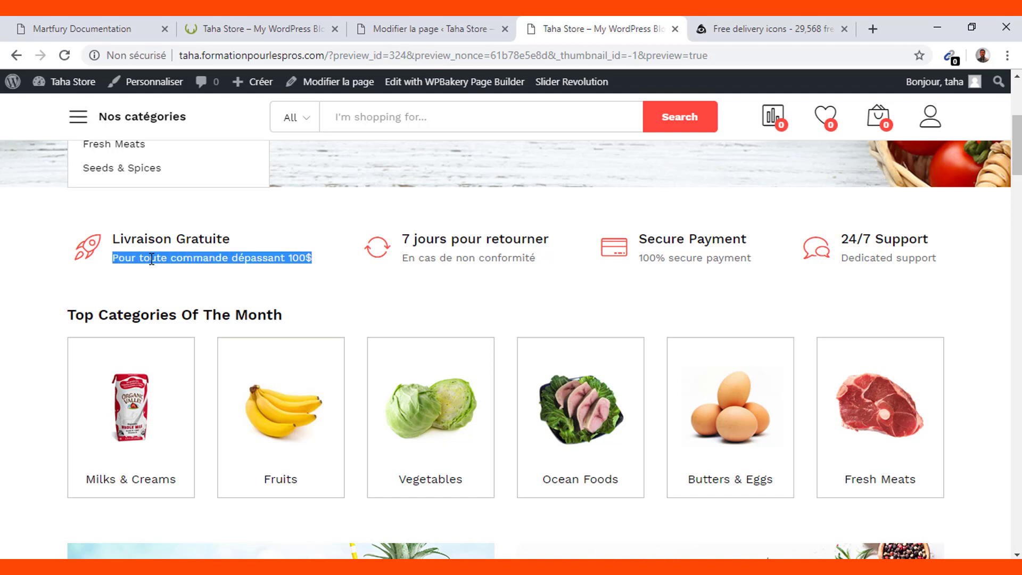
triple_click(423, 258)
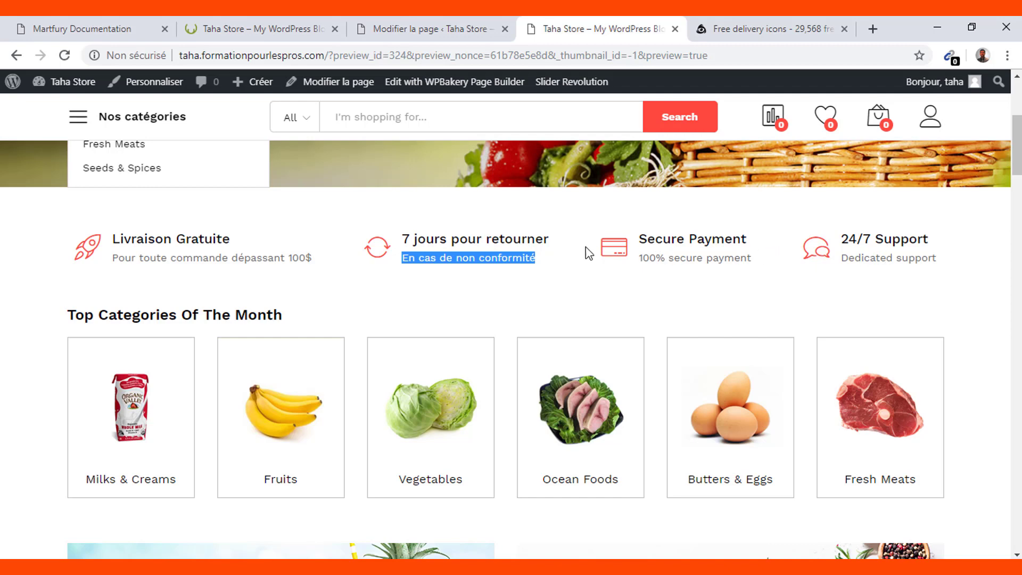
Try Style 2 for the Icons List and close its settings without saving.
left_click(461, 17)
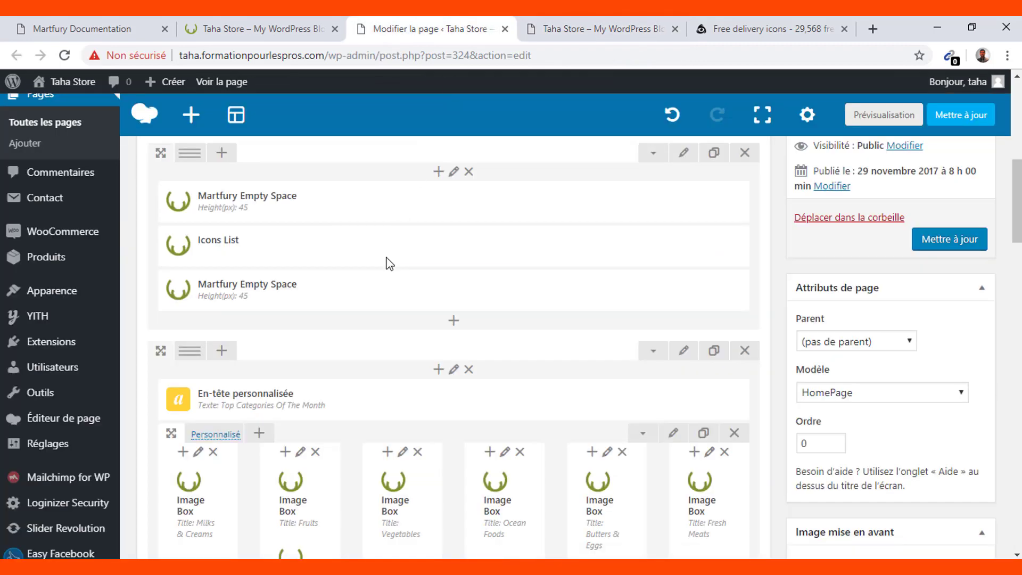
left_click(464, 246)
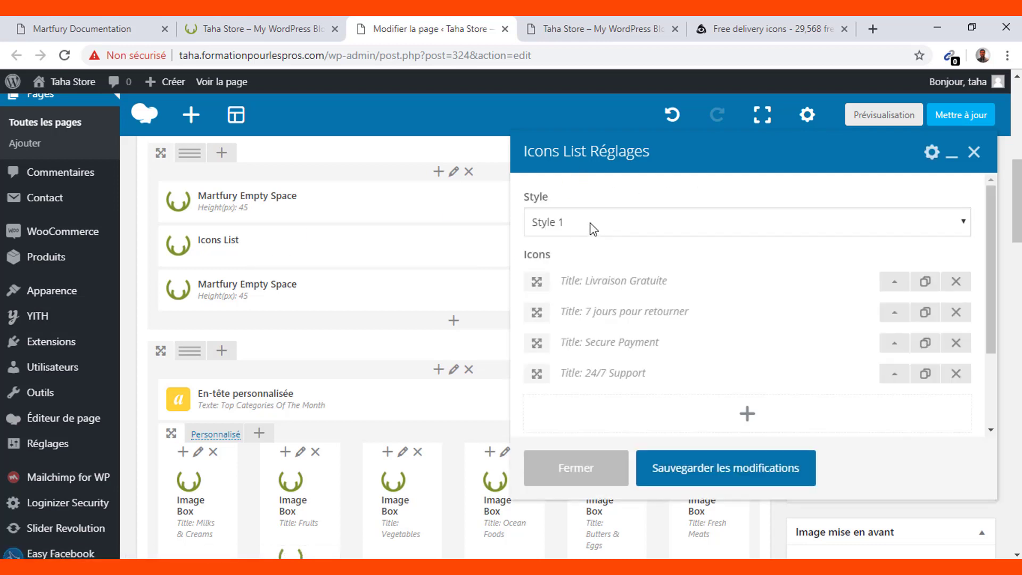
scroll(593, 229, "down", 2)
scroll(592, 229, "up", 2)
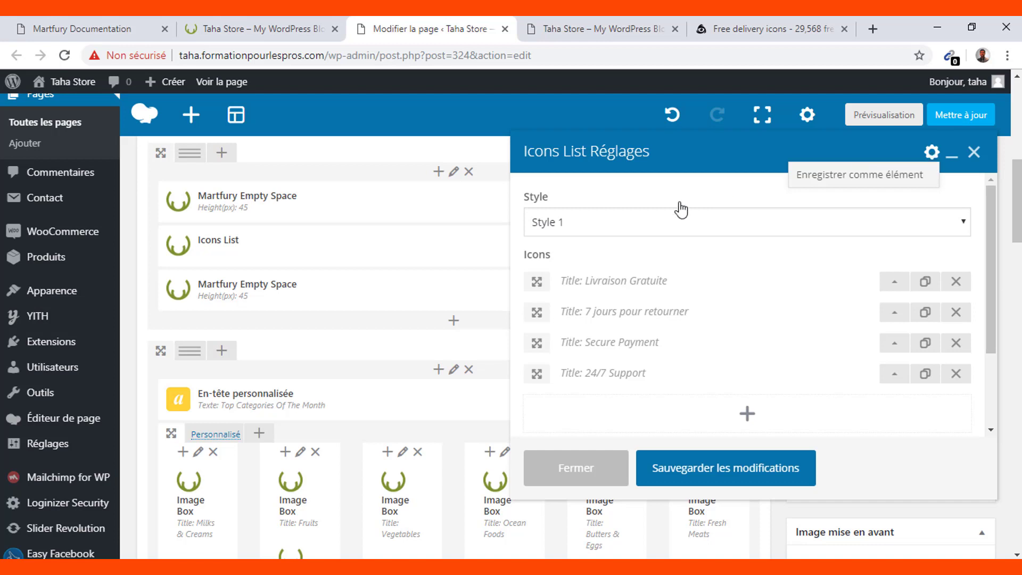
left_click(641, 232)
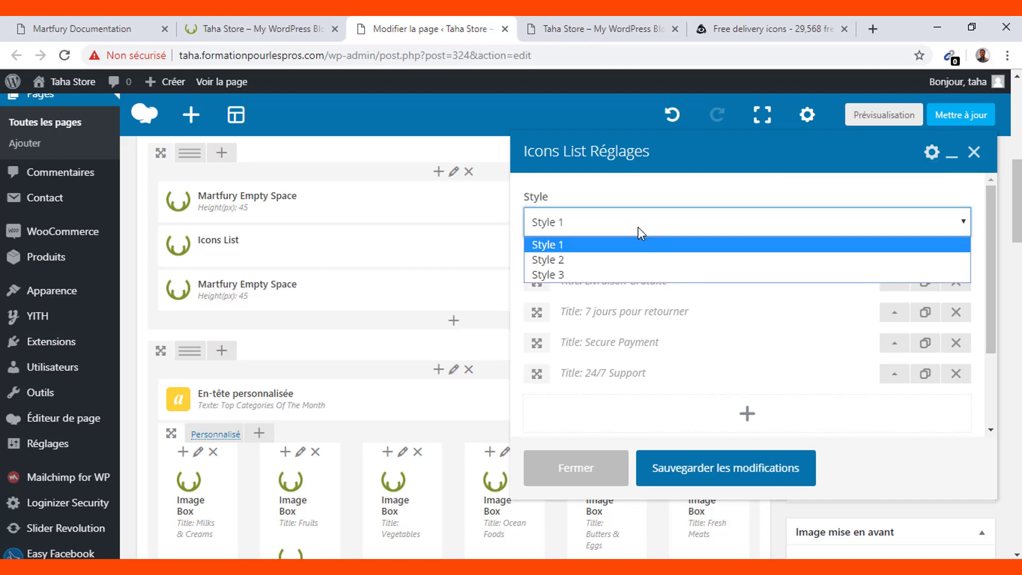
left_click(606, 261)
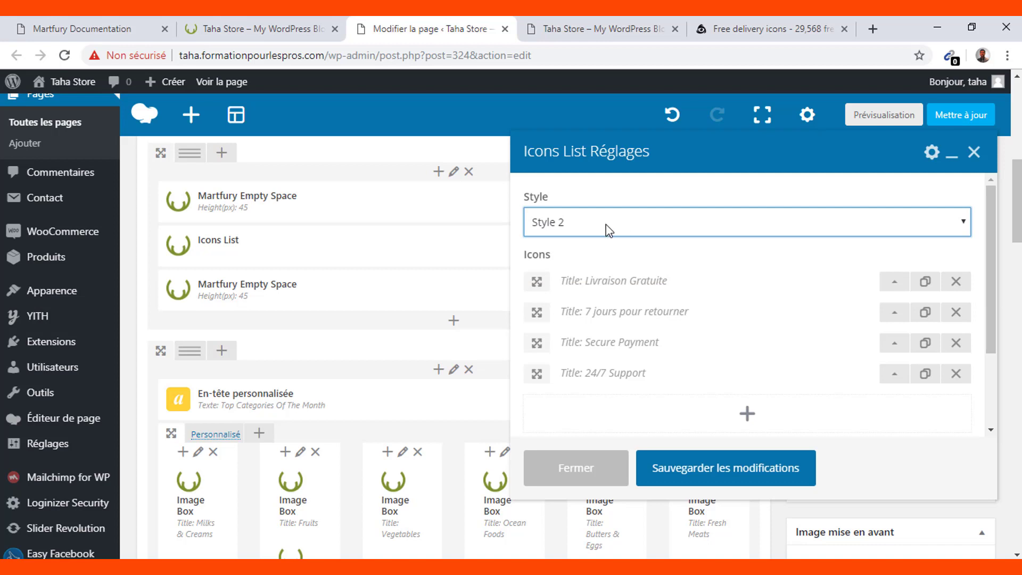
left_click(572, 477)
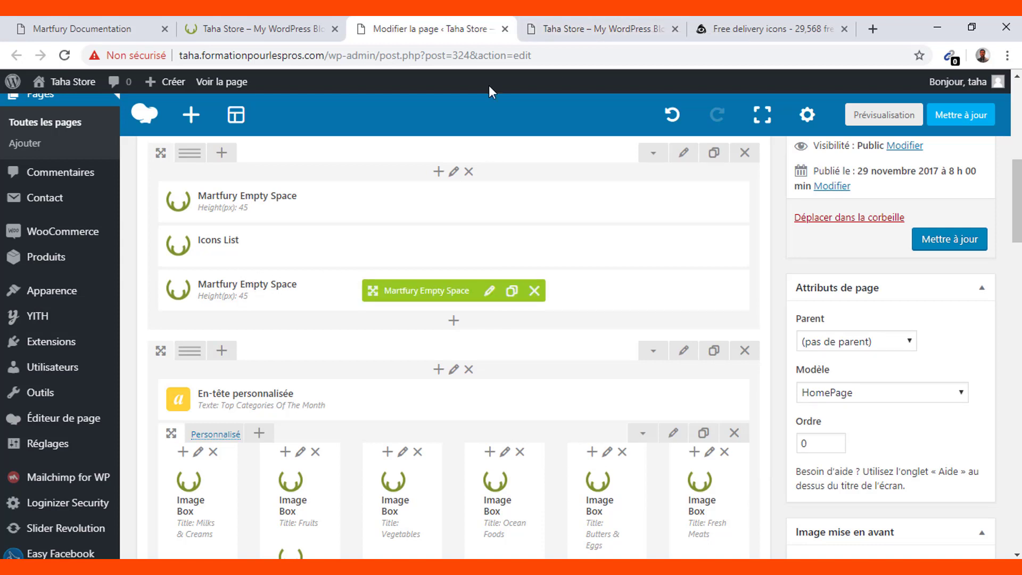
Compare the icons and Top Categories sections in the preview with their rows in the page editor.
left_click(554, 21)
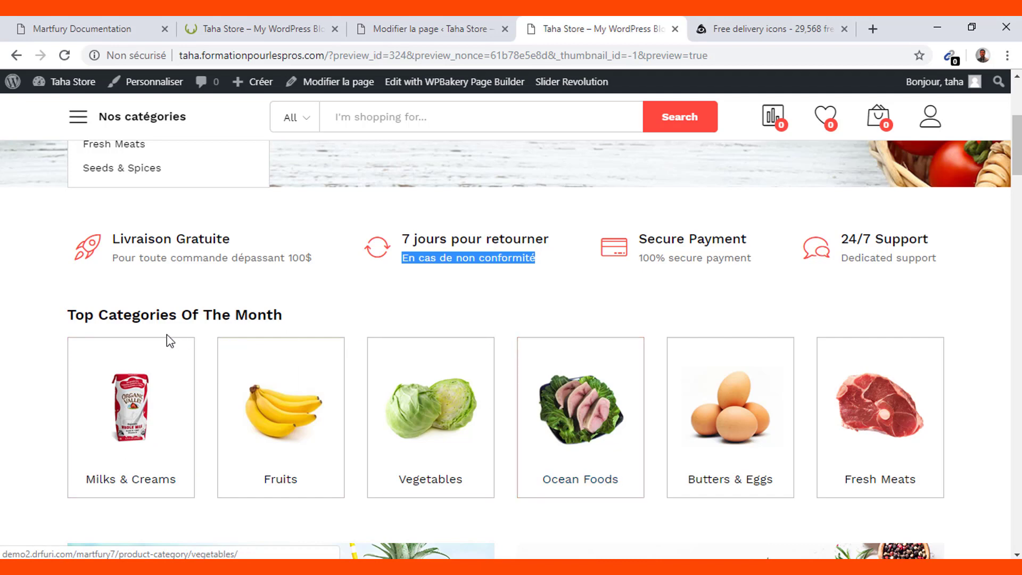
left_click(430, 24)
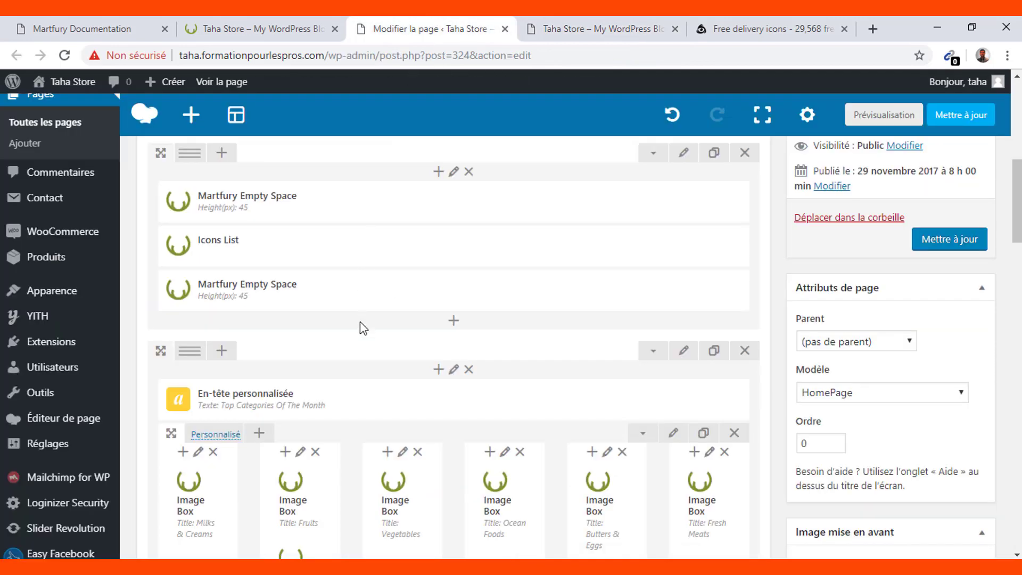
scroll(360, 322, "down", 2)
scroll(360, 321, "up", 4)
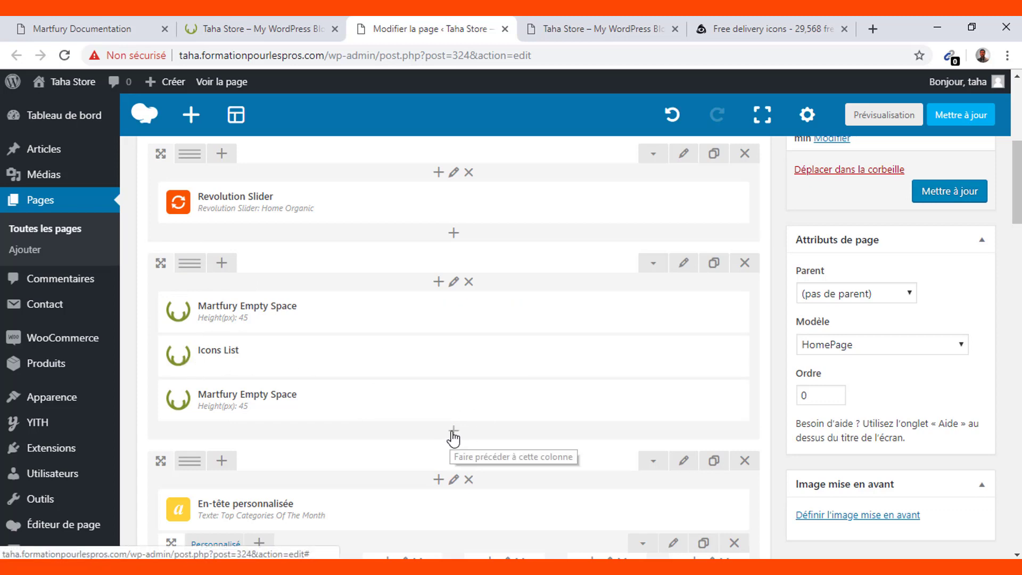
Browse the content, structure and social network elements, and add a new row (Rangée) at the end of the page layout.
scroll(452, 431, "down", 10)
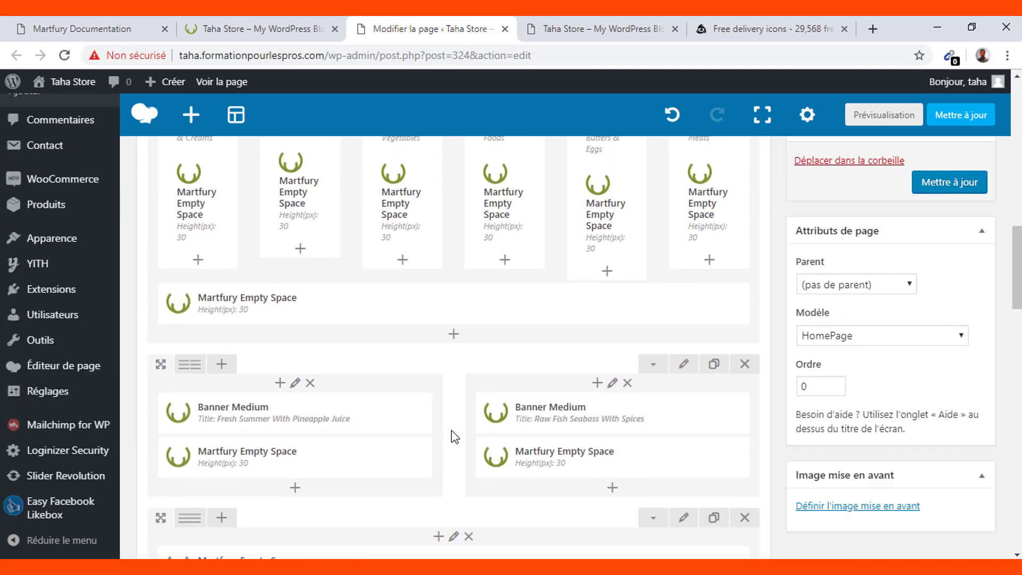
scroll(451, 430, "down", 10)
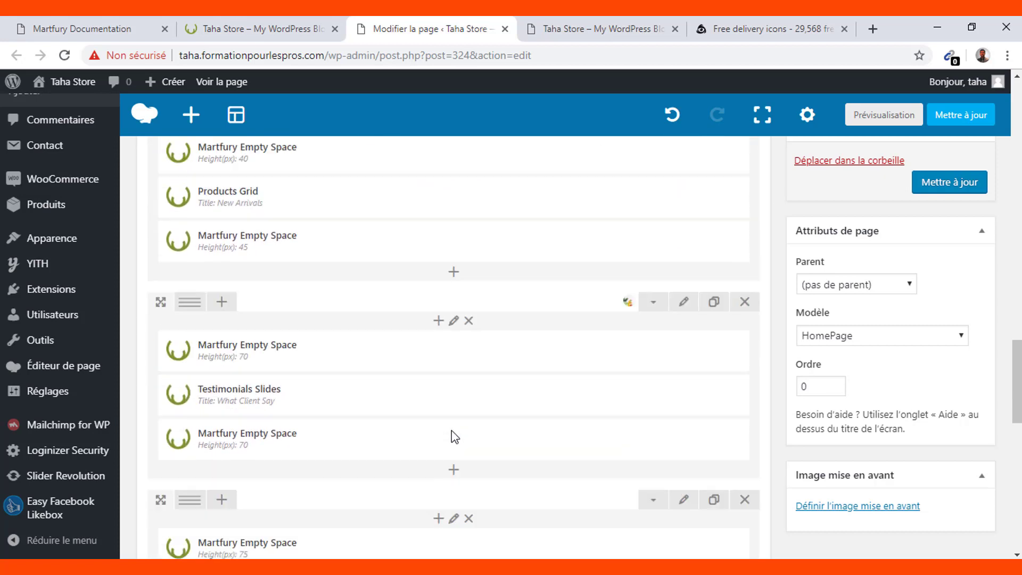
scroll(451, 431, "down", 3)
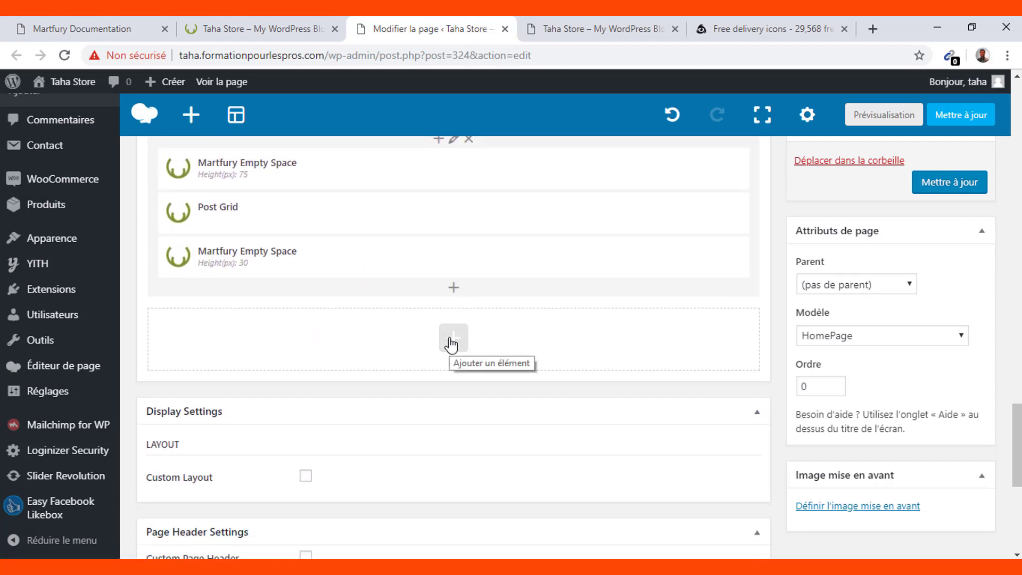
left_click(453, 339)
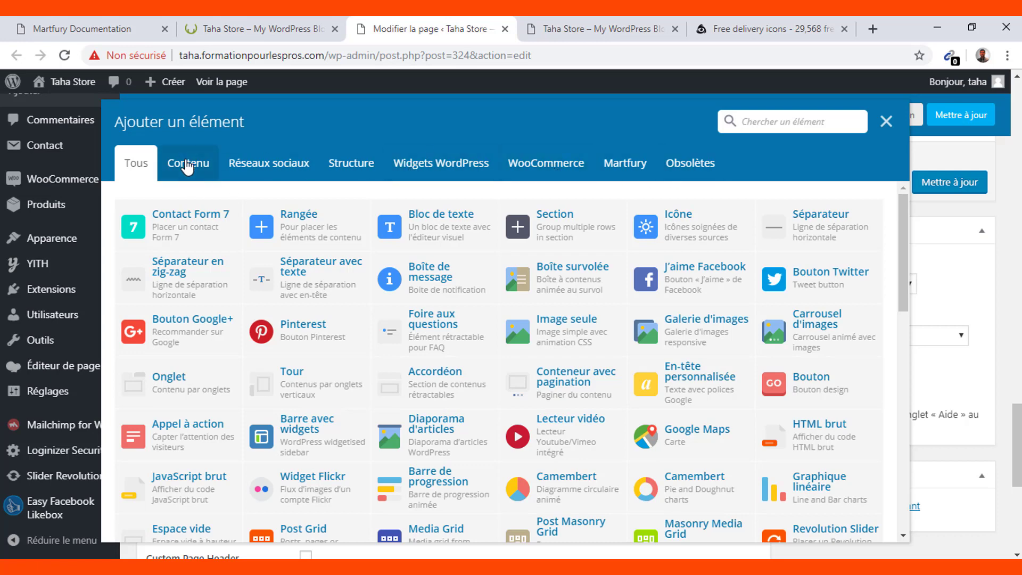
left_click(186, 167)
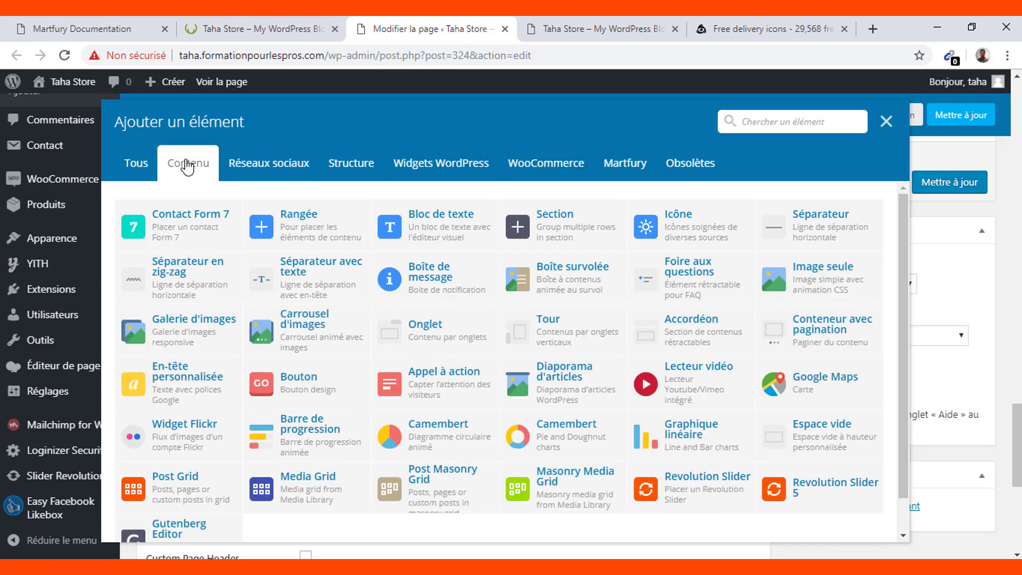
left_click(342, 167)
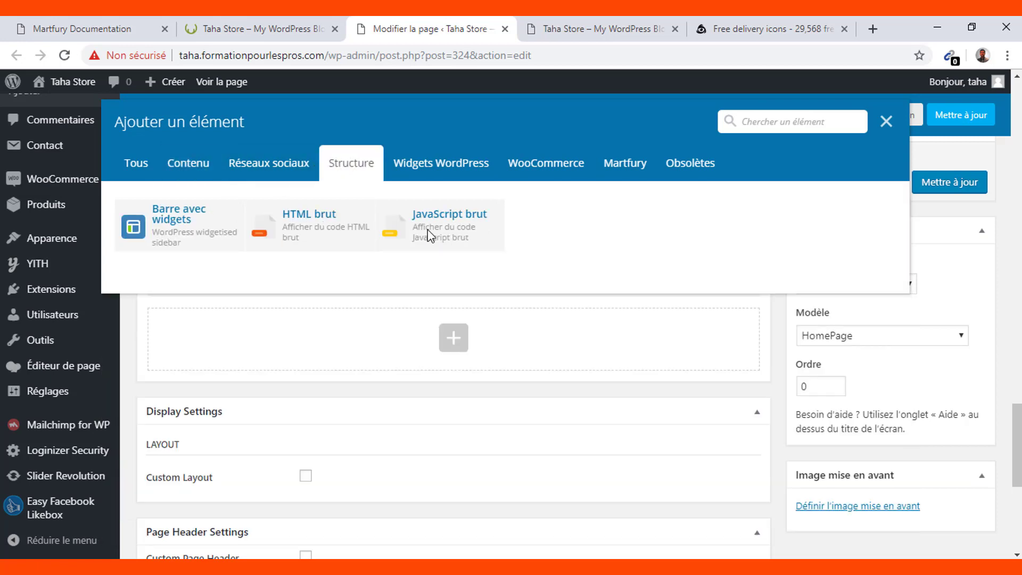
left_click(249, 164)
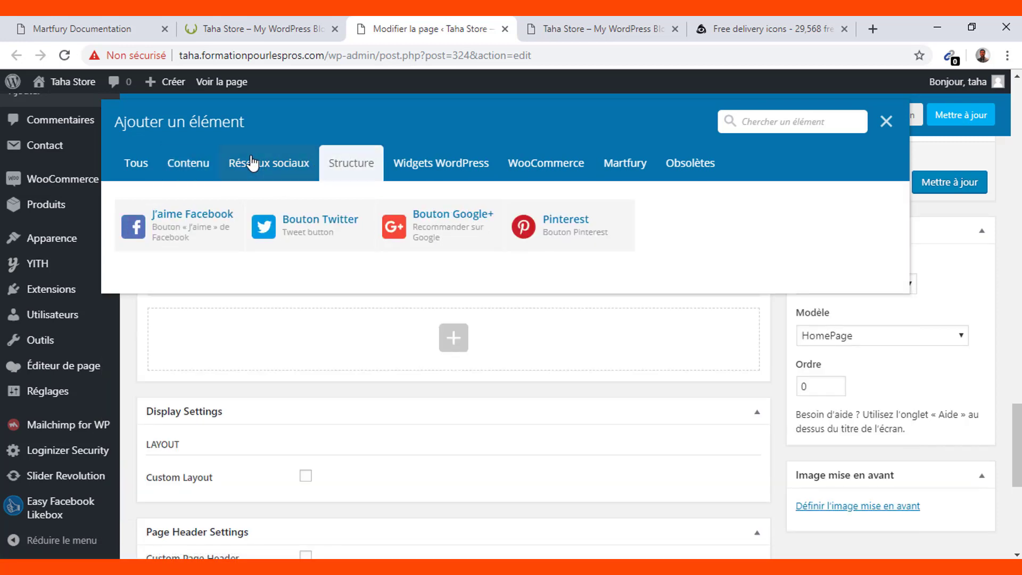
left_click(190, 159)
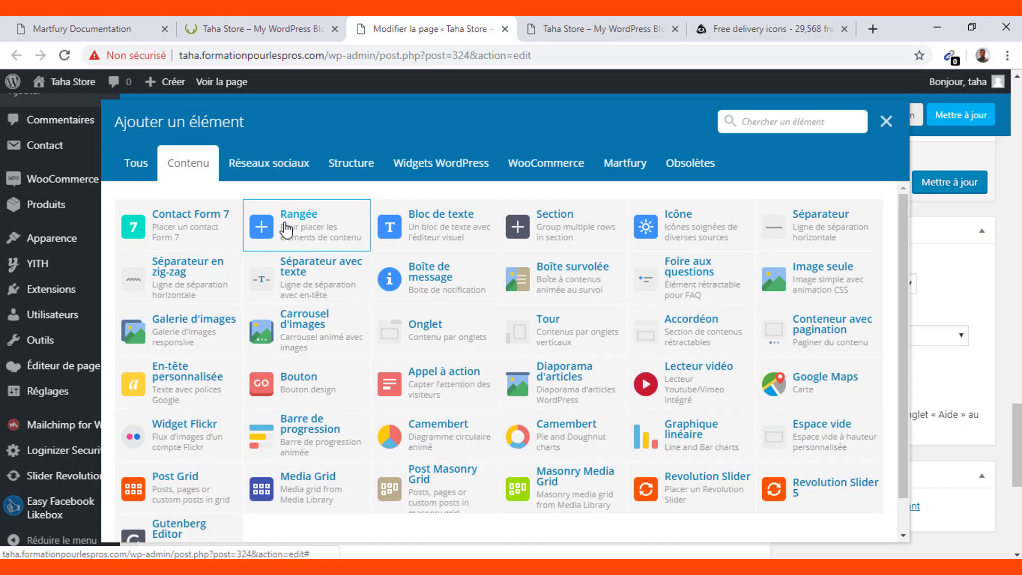
left_click(287, 230)
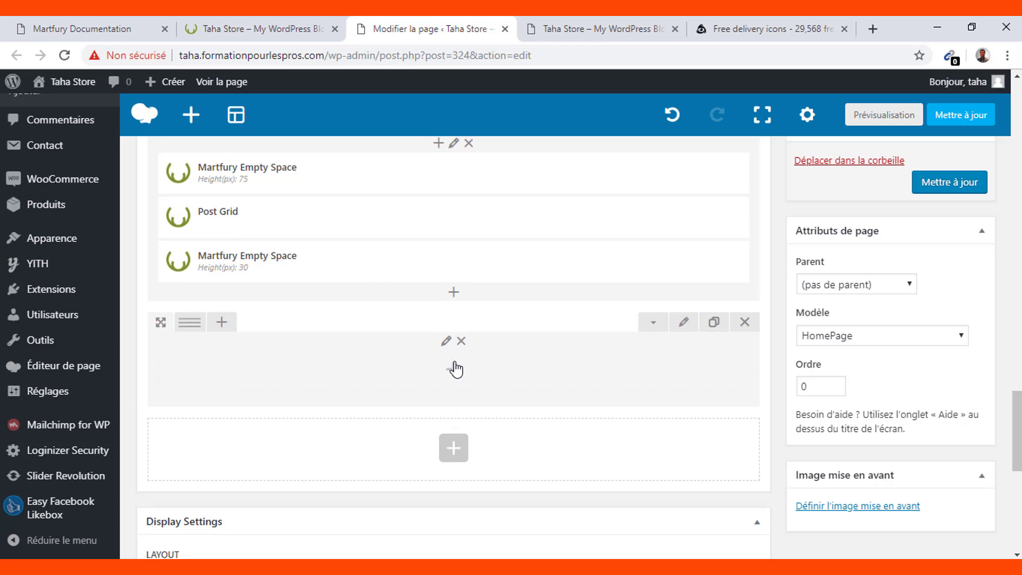
Review the rows of the home page layout and compare them with the icons and Top Categories sections in the preview.
scroll(456, 366, "up", 5)
scroll(458, 368, "up", 5)
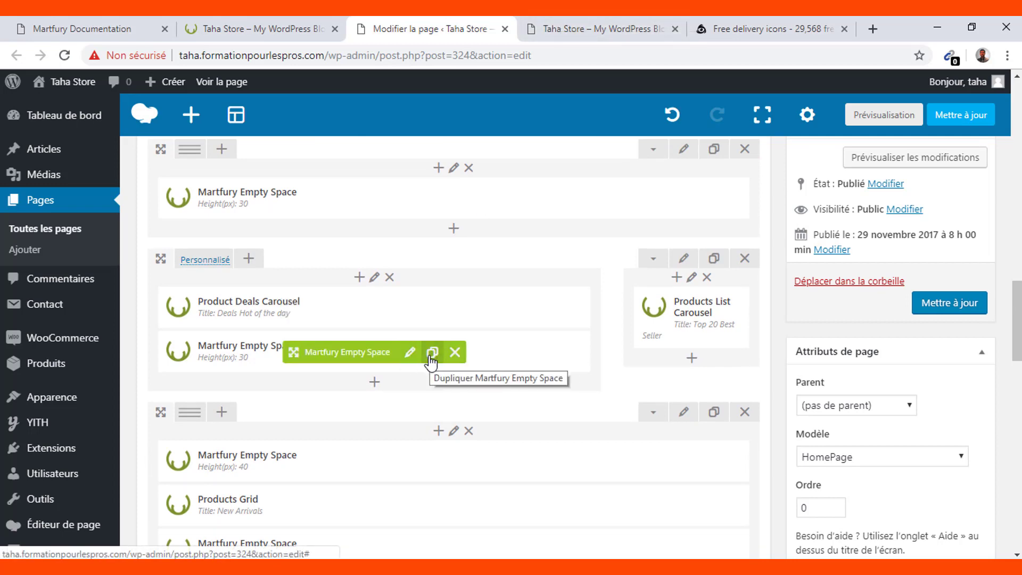
scroll(403, 397, "down", 4)
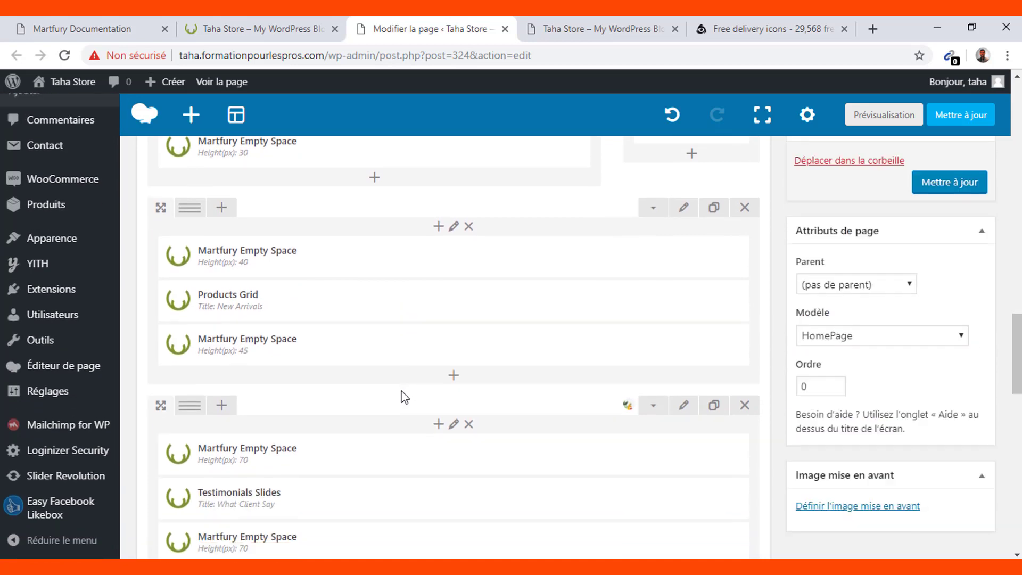
scroll(405, 398, "up", 6)
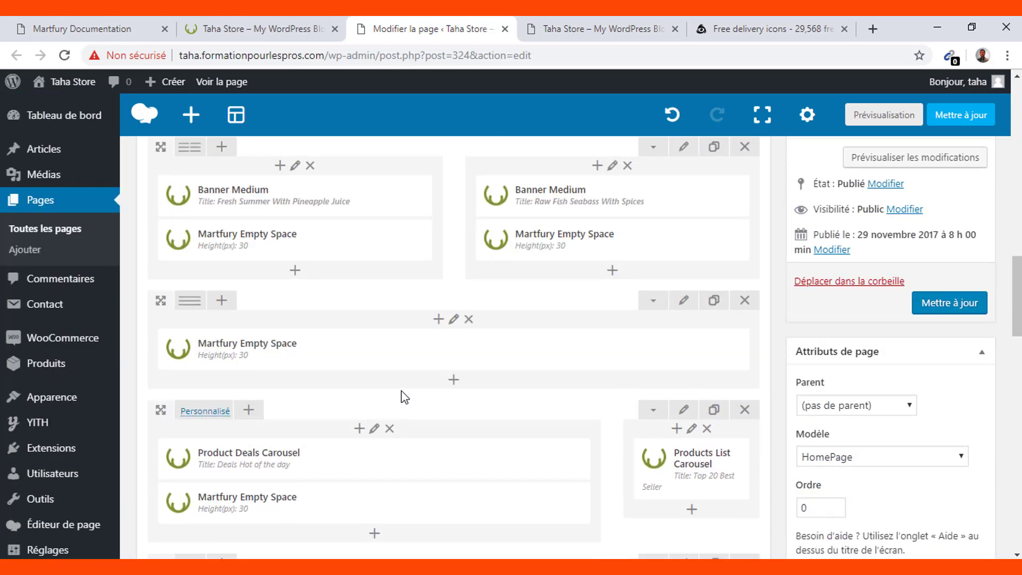
scroll(405, 398, "up", 5)
left_click(574, 25)
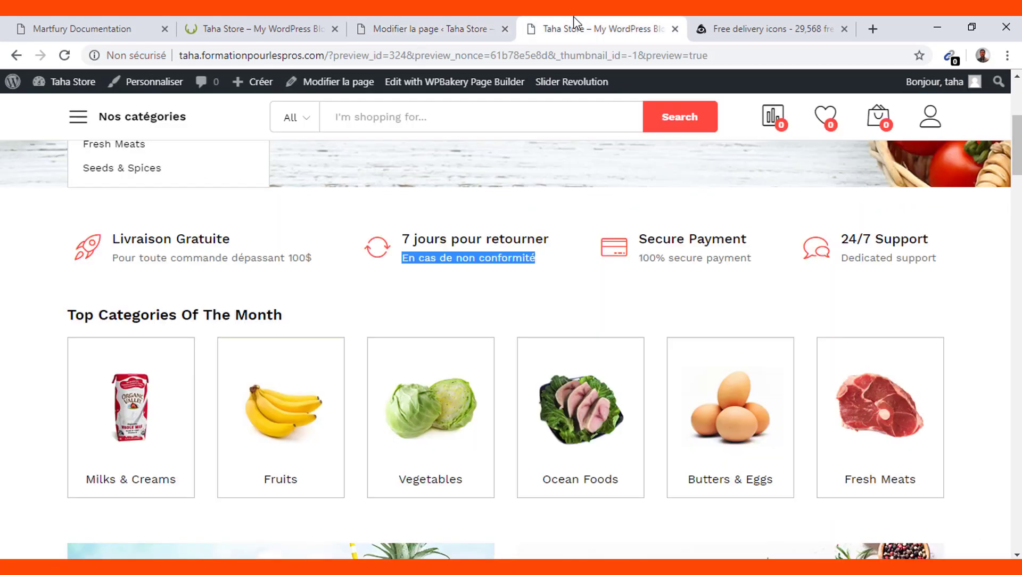
left_click(433, 296)
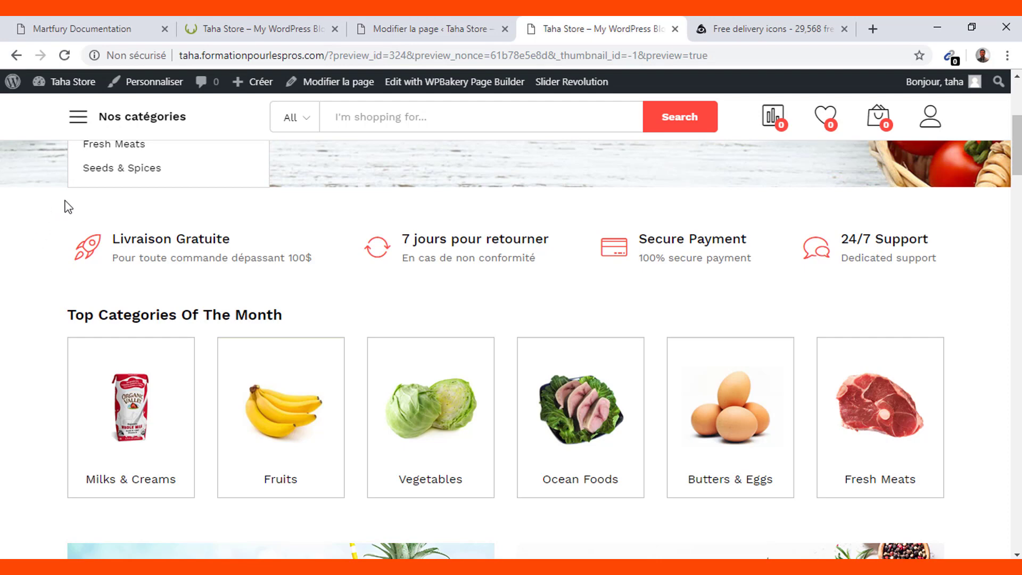
left_click(408, 22)
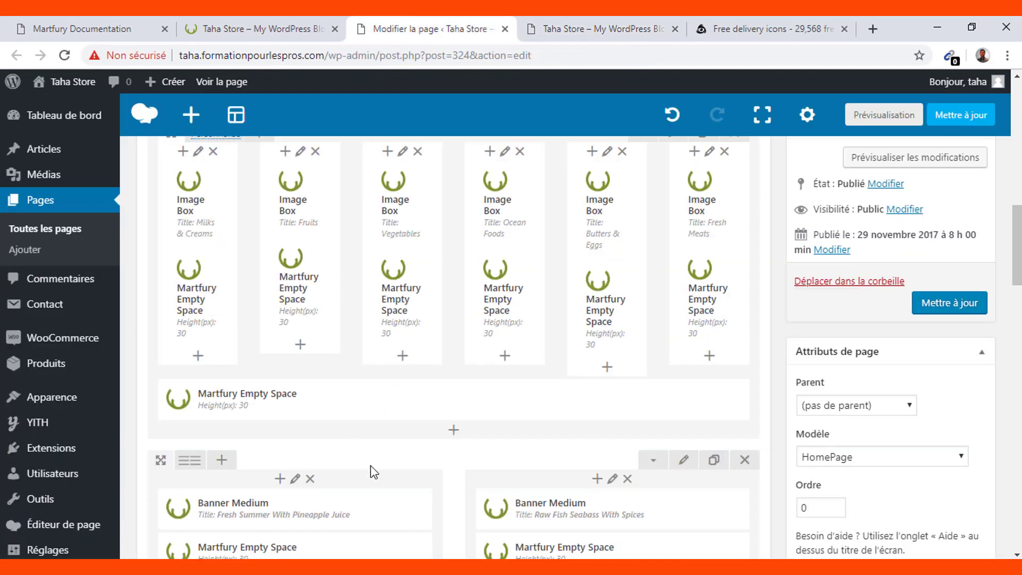
Delete the empty row at the end of the page layout.
scroll(375, 472, "down", 6)
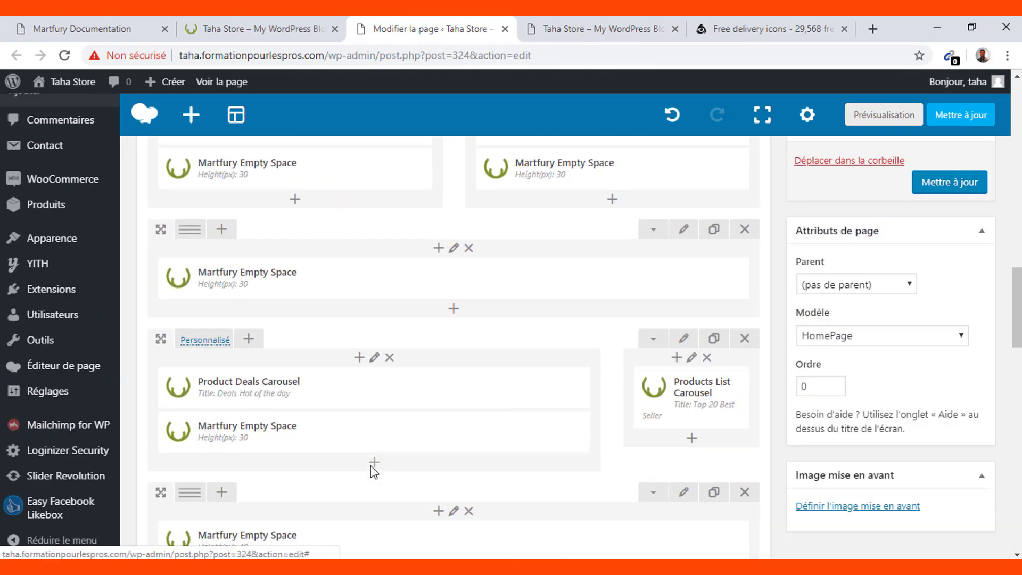
scroll(375, 473, "down", 12)
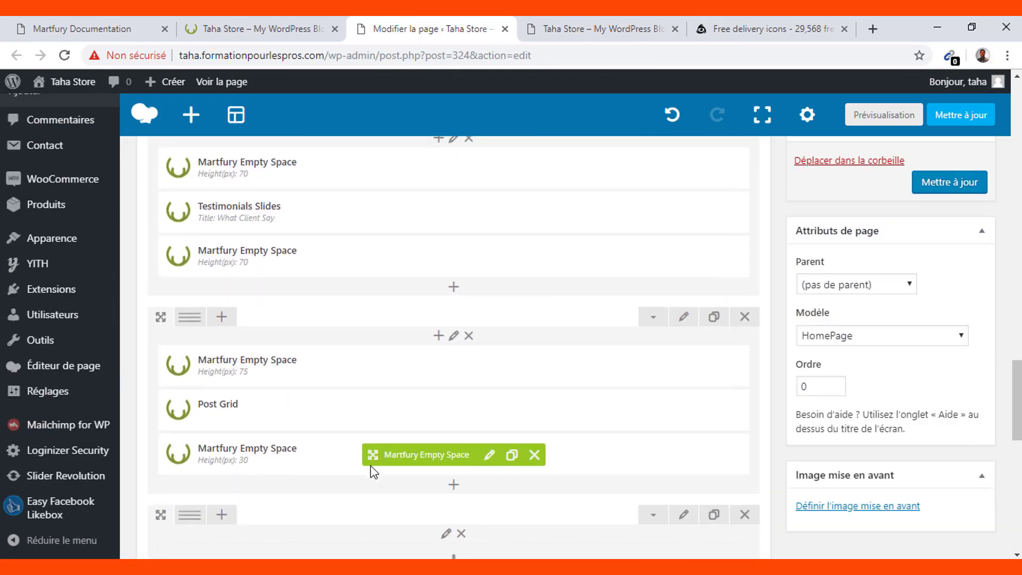
scroll(374, 468, "down", 10)
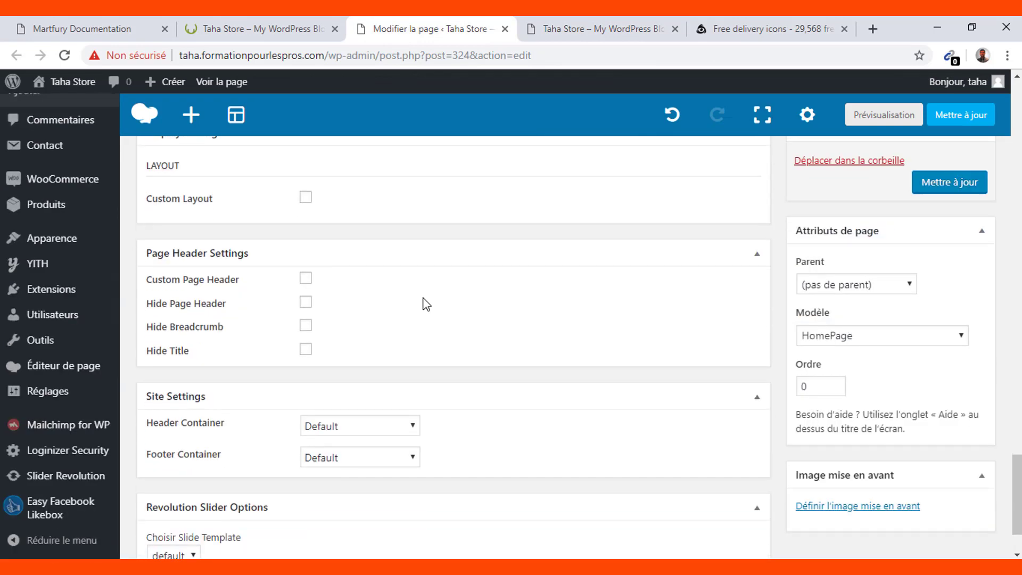
scroll(425, 304, "up", 4)
scroll(426, 303, "up", 1)
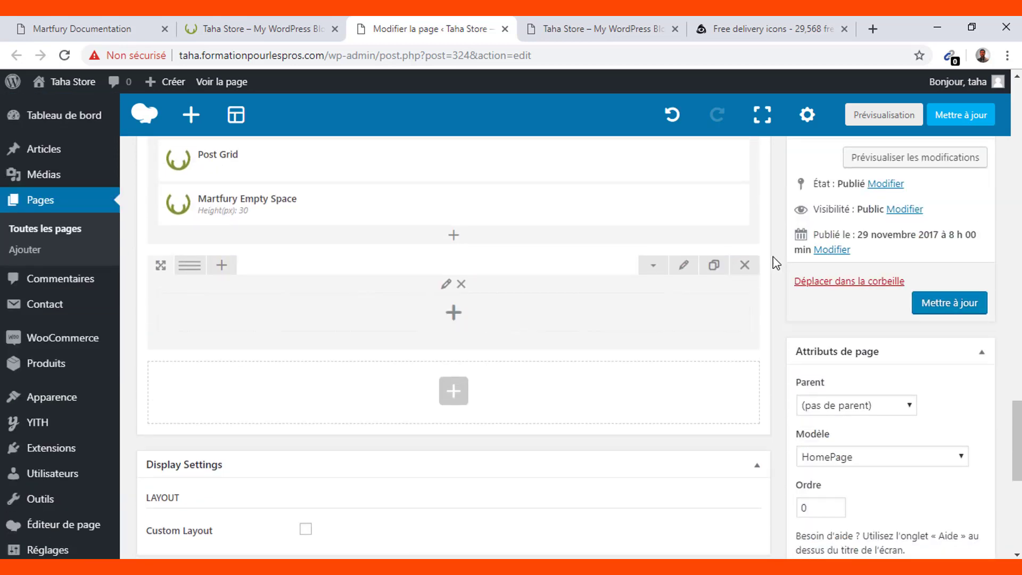
left_click(744, 269)
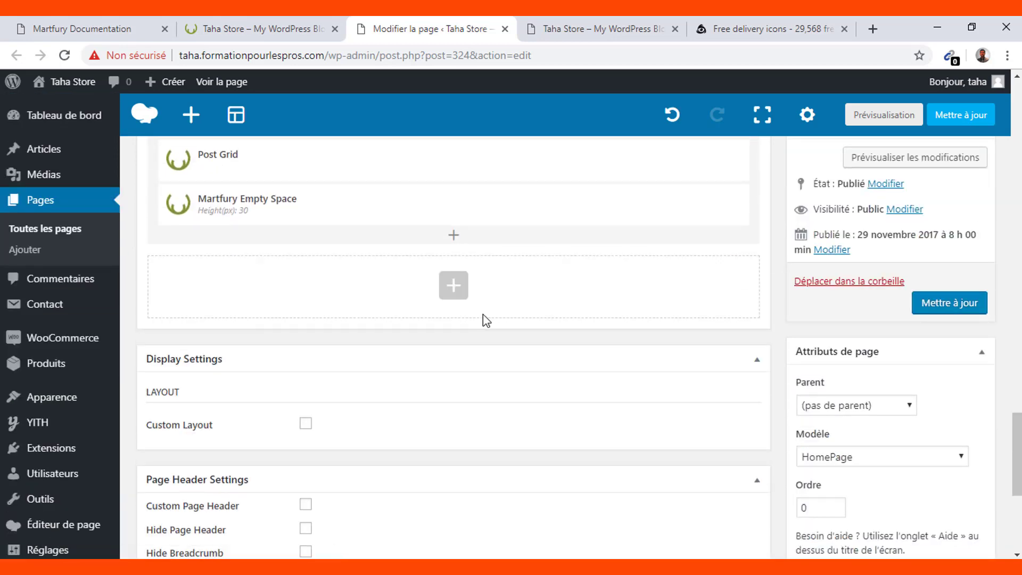
Compare the "Top Categories Of The Month" heading and category boxes in the preview with their row in the page editor.
scroll(483, 314, "up", 6)
scroll(484, 314, "up", 15)
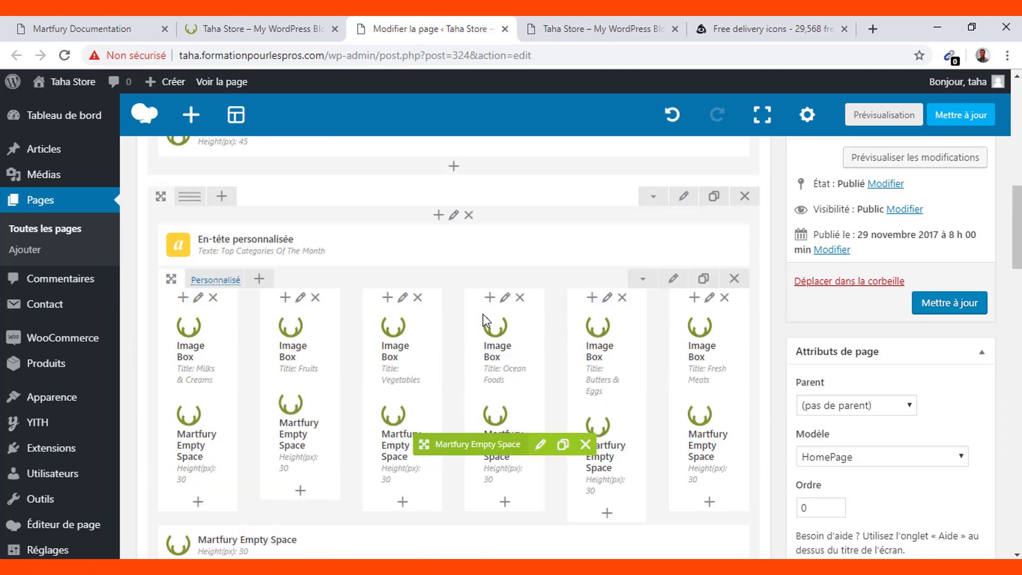
scroll(484, 315, "down", 6)
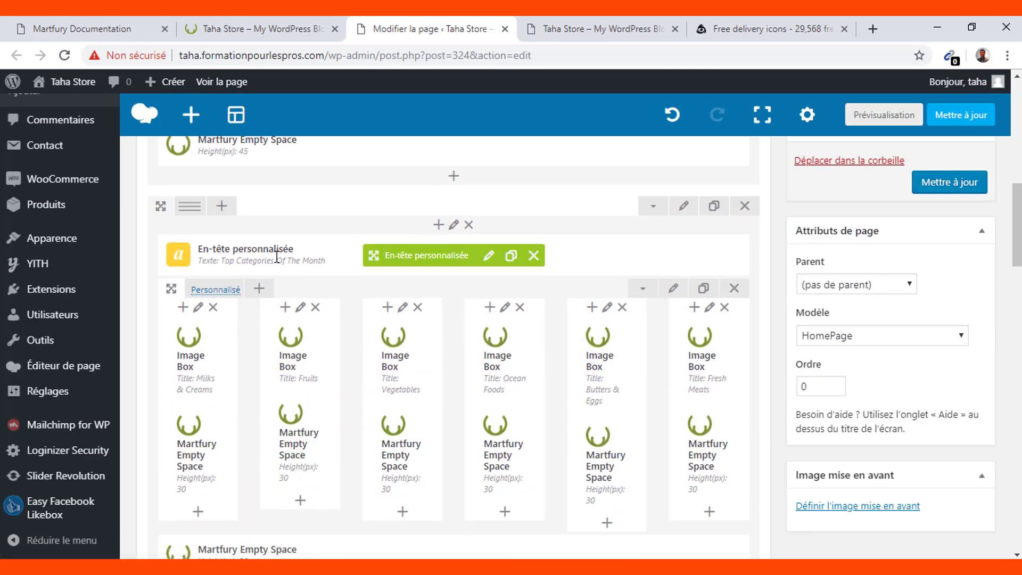
left_click(560, 17)
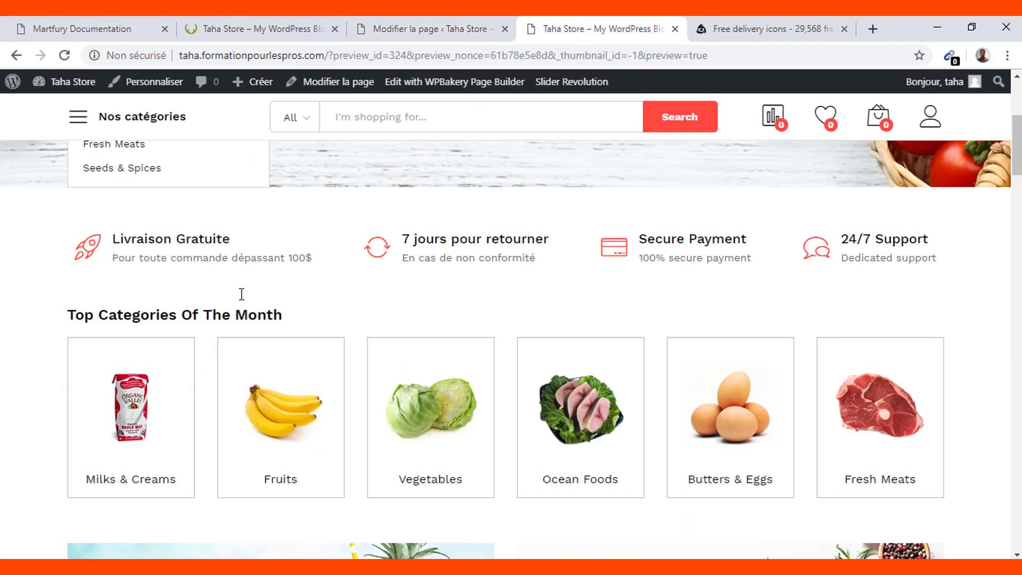
triple_click(139, 309)
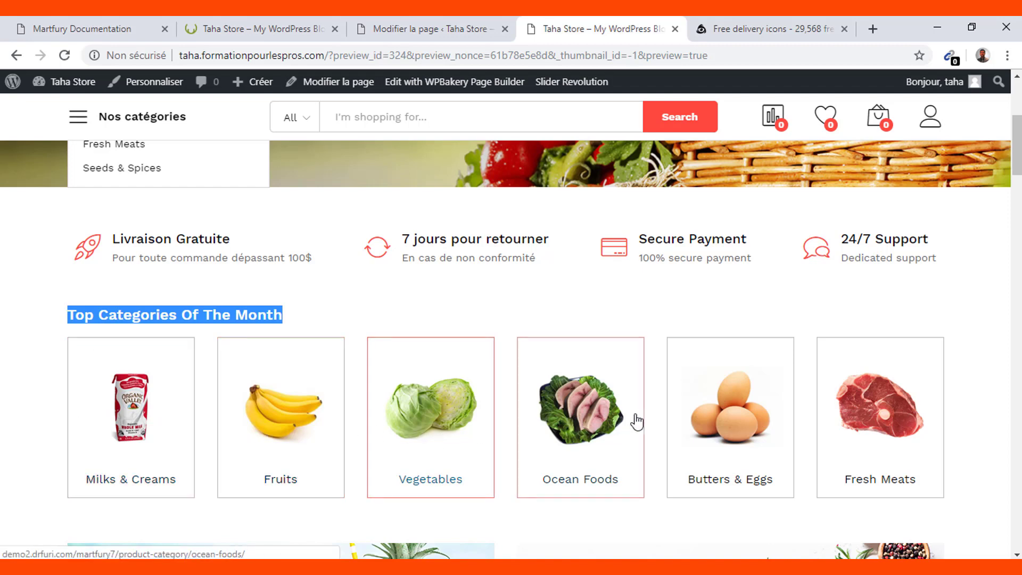
left_click(435, 28)
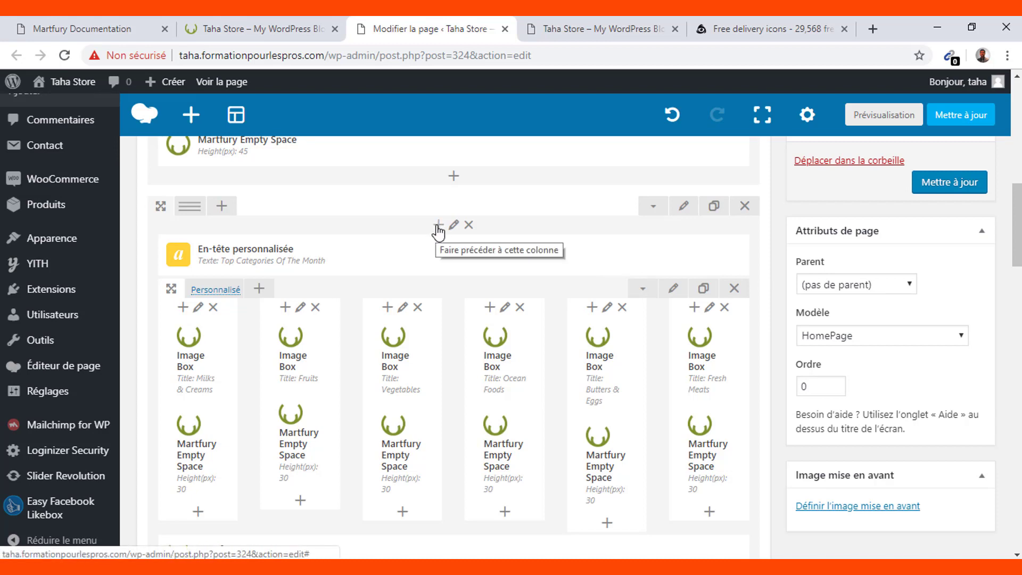
Open the list of elements that can be added at the end of the Top Categories row.
scroll(433, 422, "down", 2)
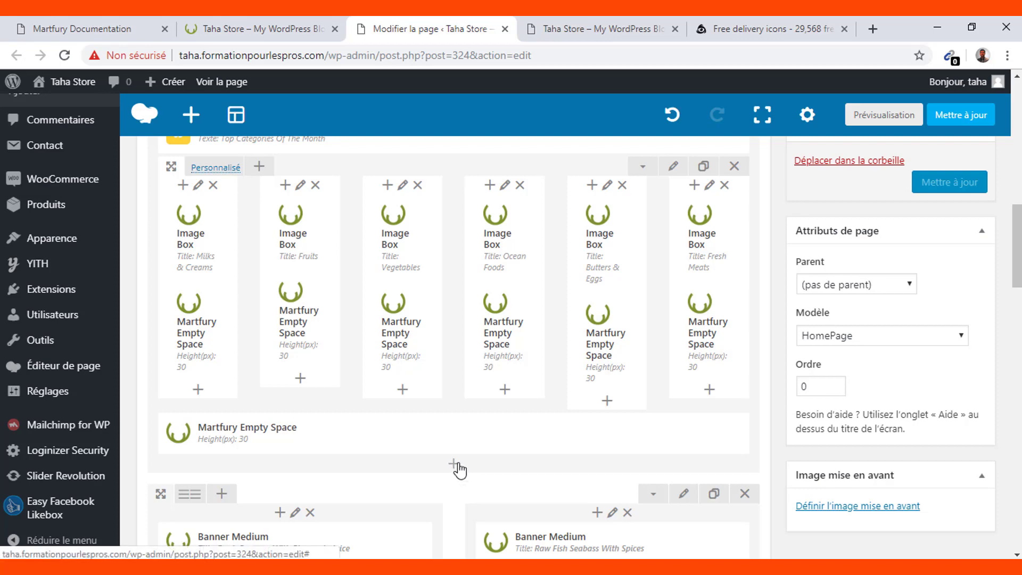
left_click(453, 465)
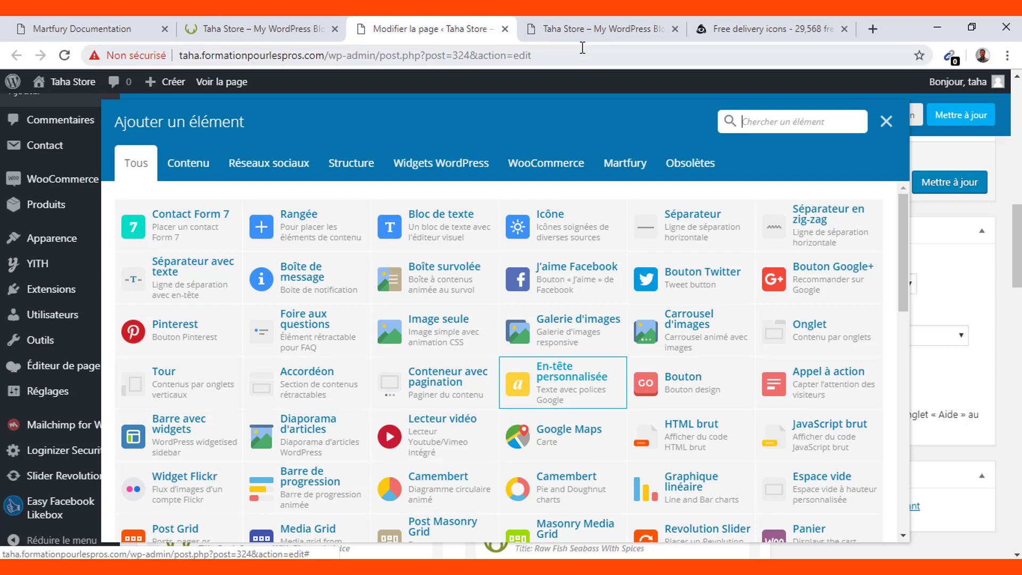
left_click(582, 53)
Review the home page preview from the Top Categories section through banners, deals and New Arrivals down to News.
left_click(577, 33)
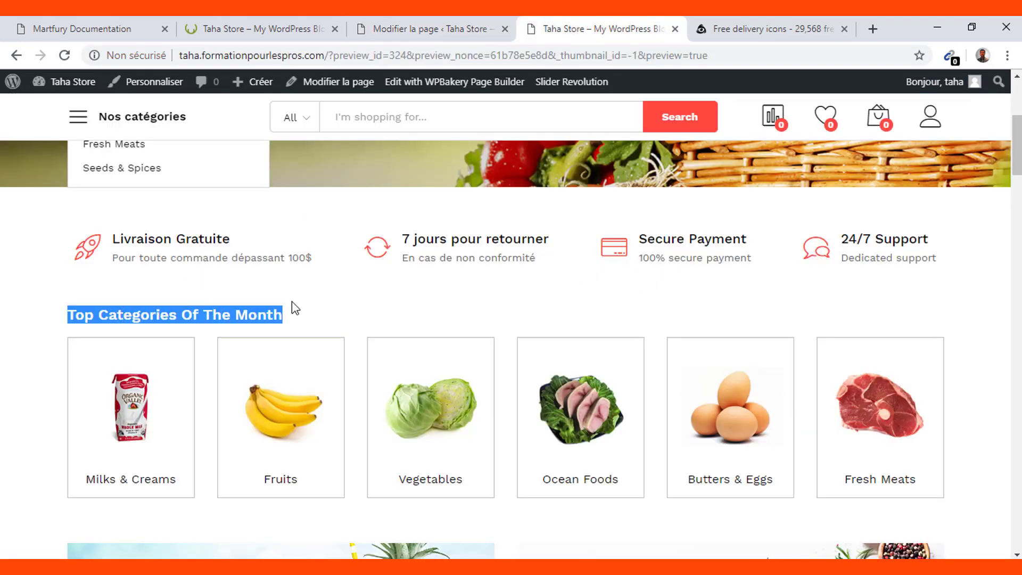
scroll(292, 308, "down", 5)
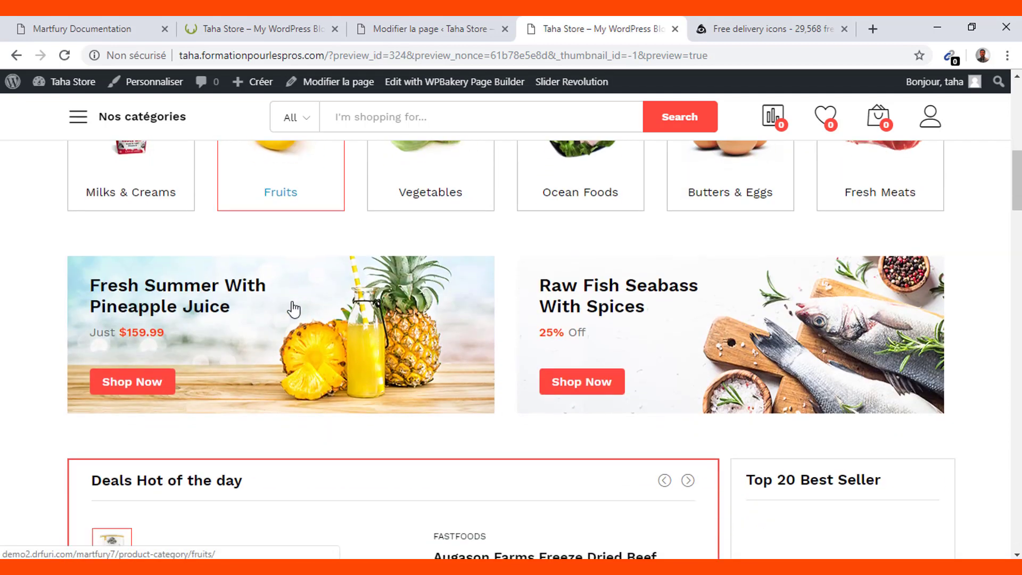
scroll(294, 309, "down", 12)
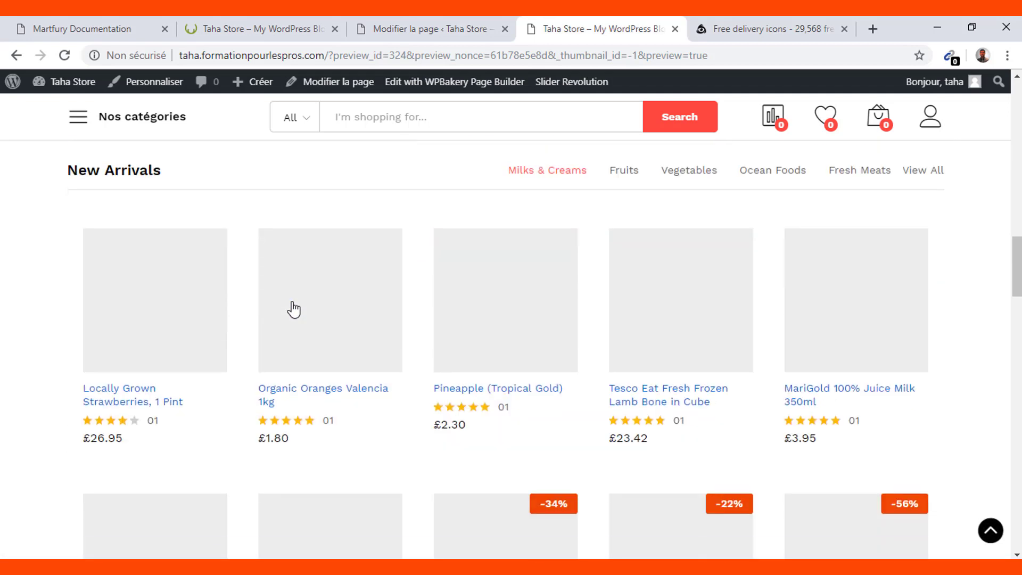
scroll(294, 310, "up", 2)
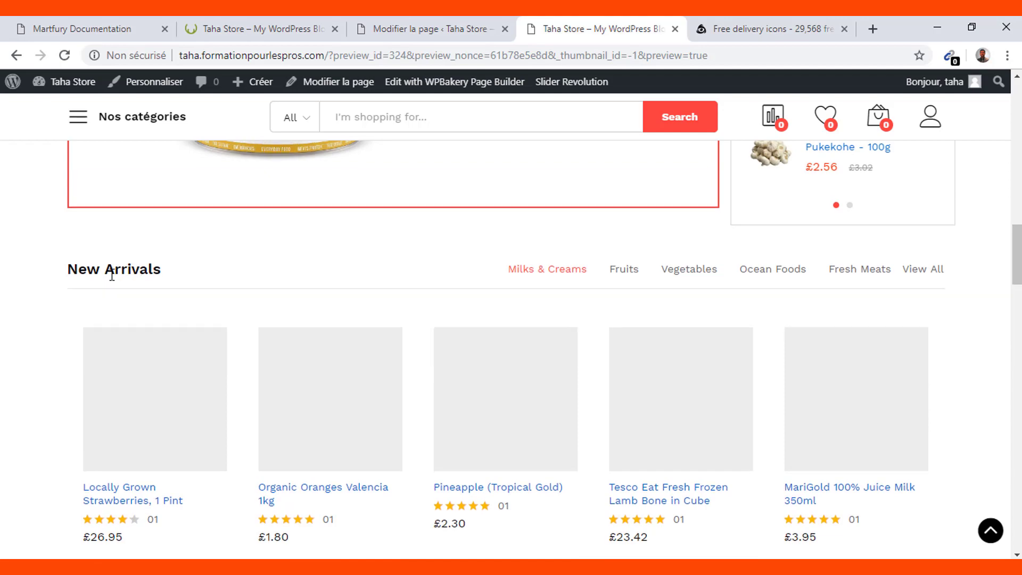
scroll(112, 275, "down", 10)
scroll(112, 281, "down", 1)
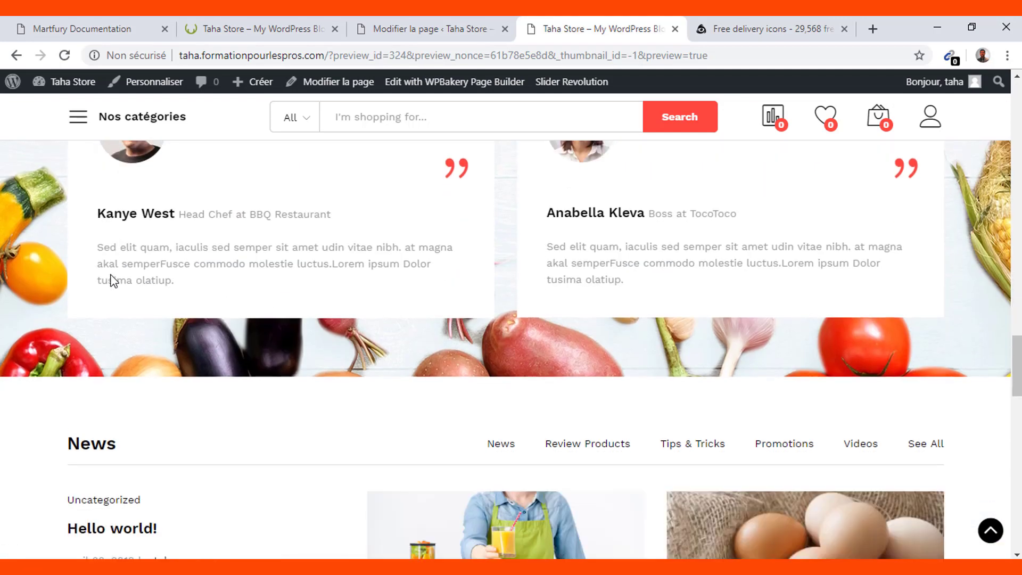
scroll(112, 280, "up", 15)
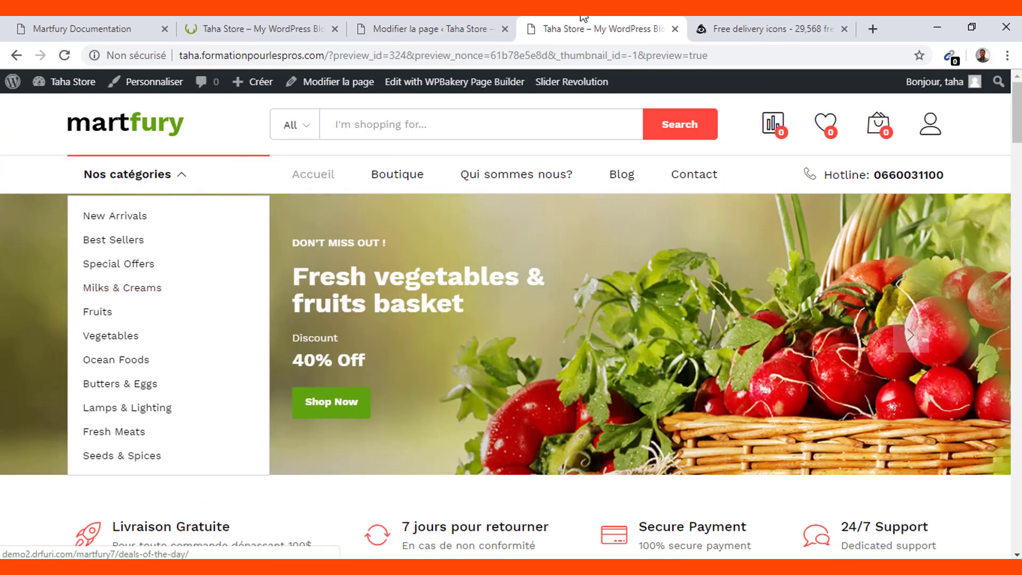
Return to the page editor and close the element list without adding anything.
left_click(439, 26)
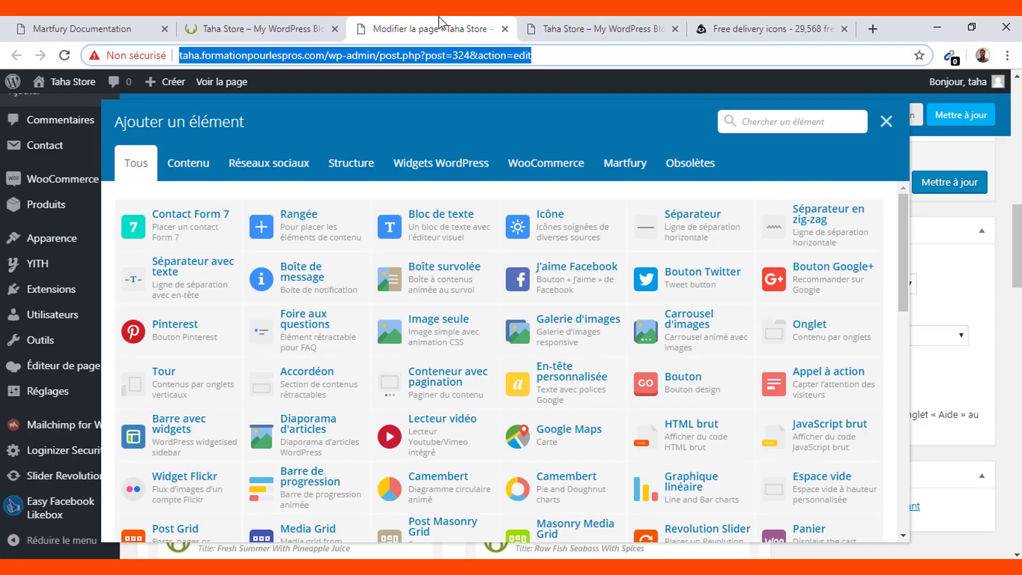
left_click(886, 118)
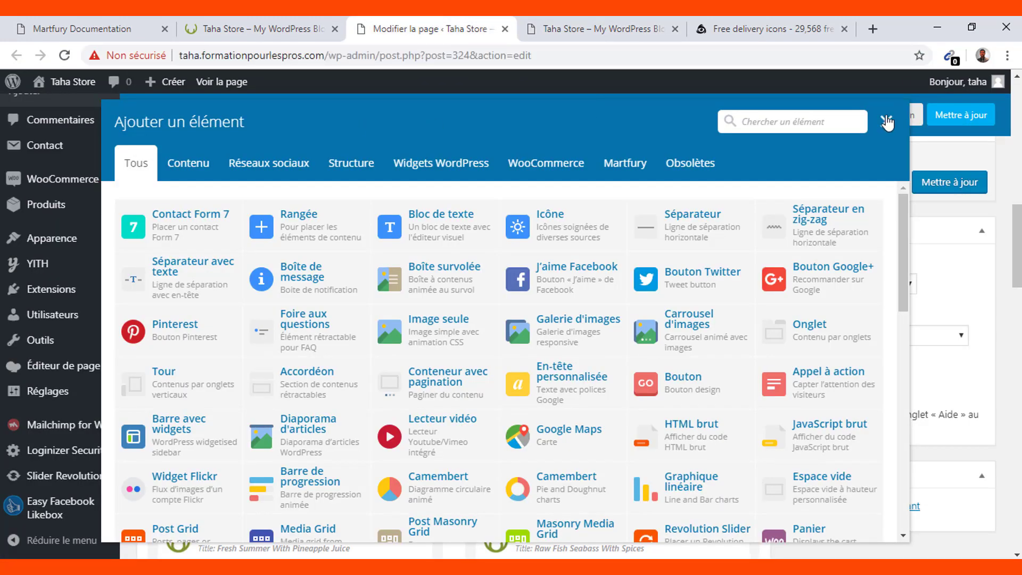
left_click(887, 122)
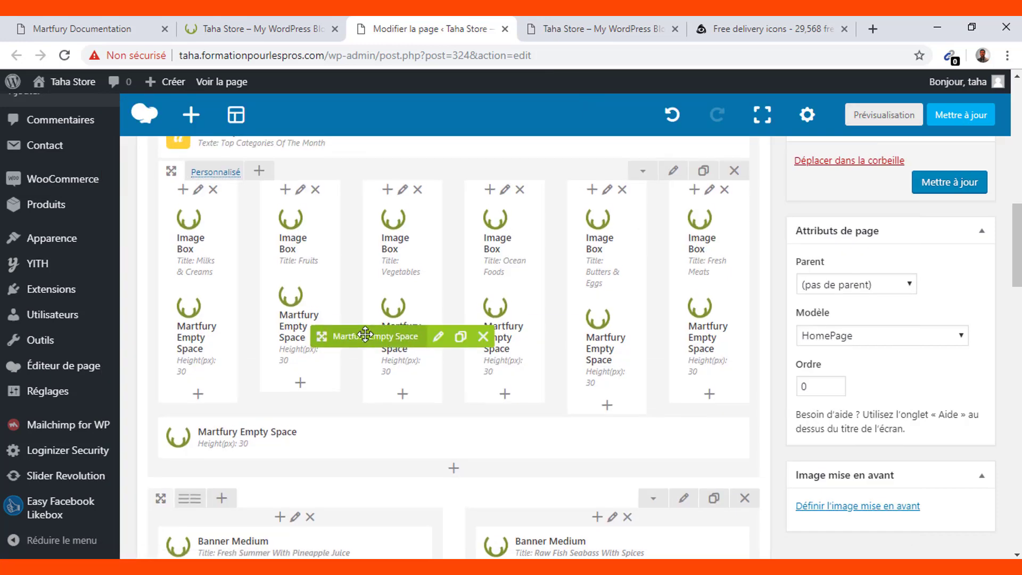
Replace the text of the custom heading (En-tête personnalisée) "Top Categories Of The Month" with "Nos catégories de product".
scroll(365, 334, "up", 4)
scroll(365, 334, "up", 1)
mouse_move(372, 379)
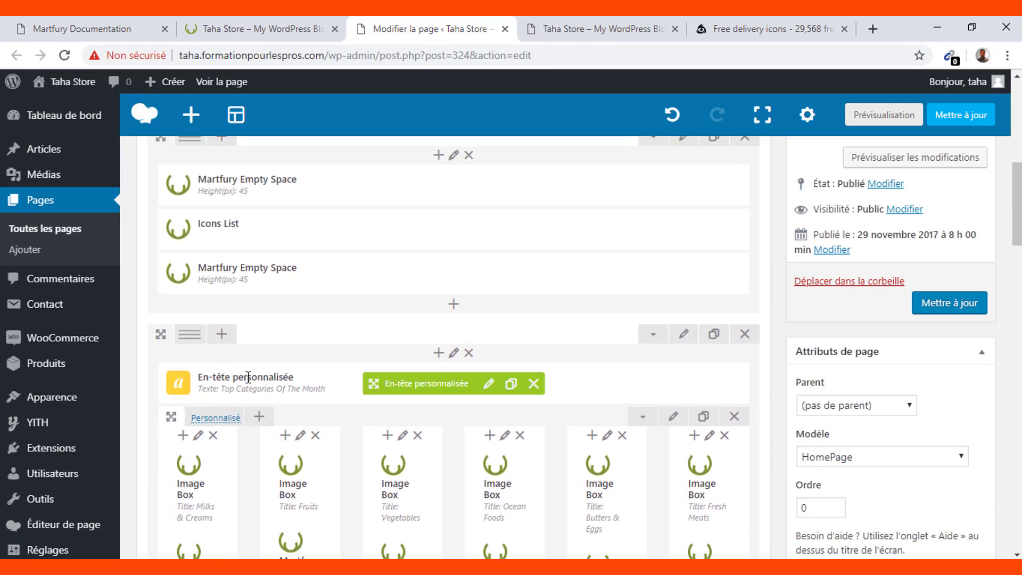
left_click(489, 384)
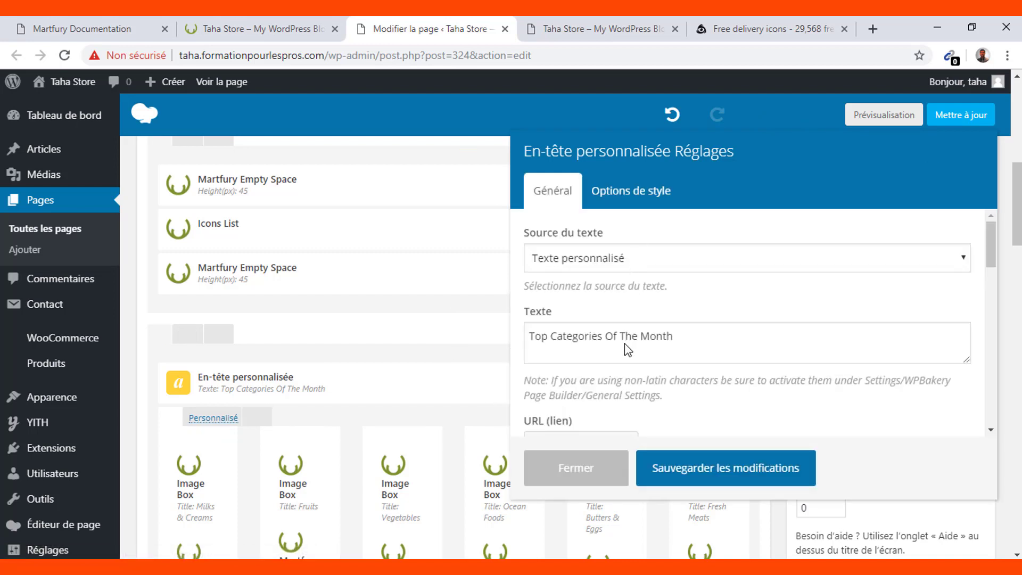
triple_click(572, 337)
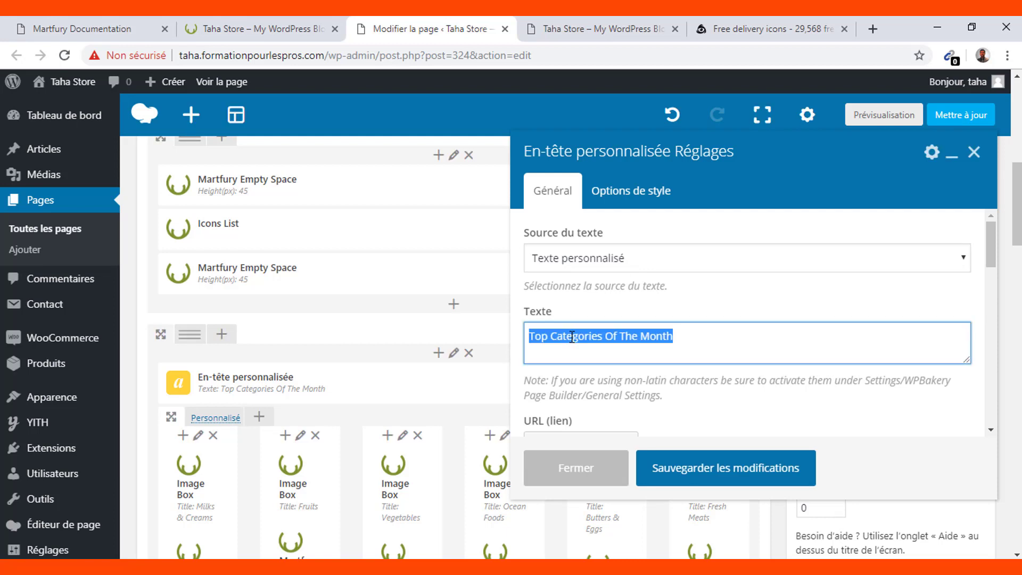
type("Nos")
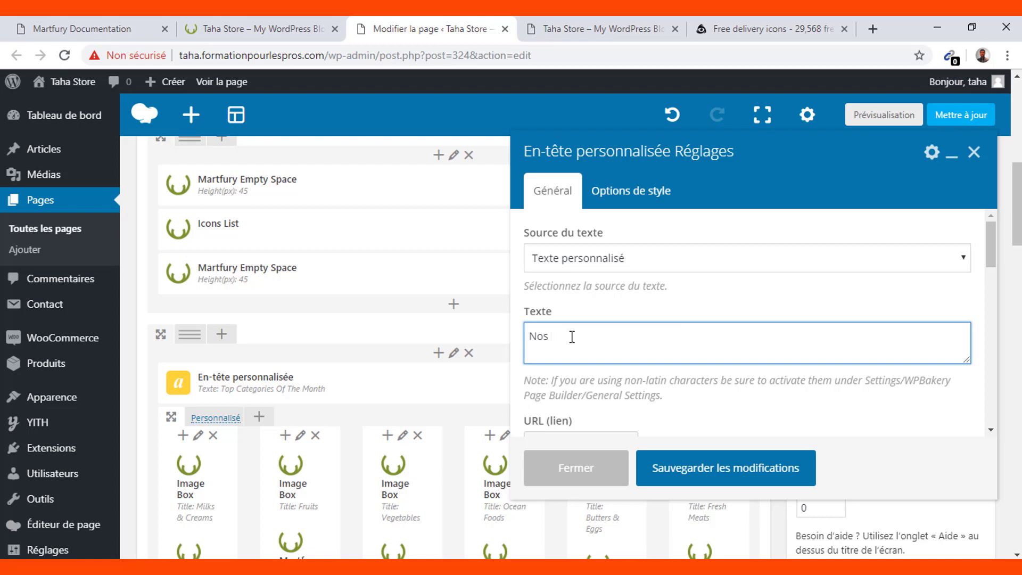
type(" catégori")
type("es de pro")
type("uct")
Set the element tag (Mot clé de l'élément) of the category heading to h1 and save the changes.
scroll(696, 374, "down", 5)
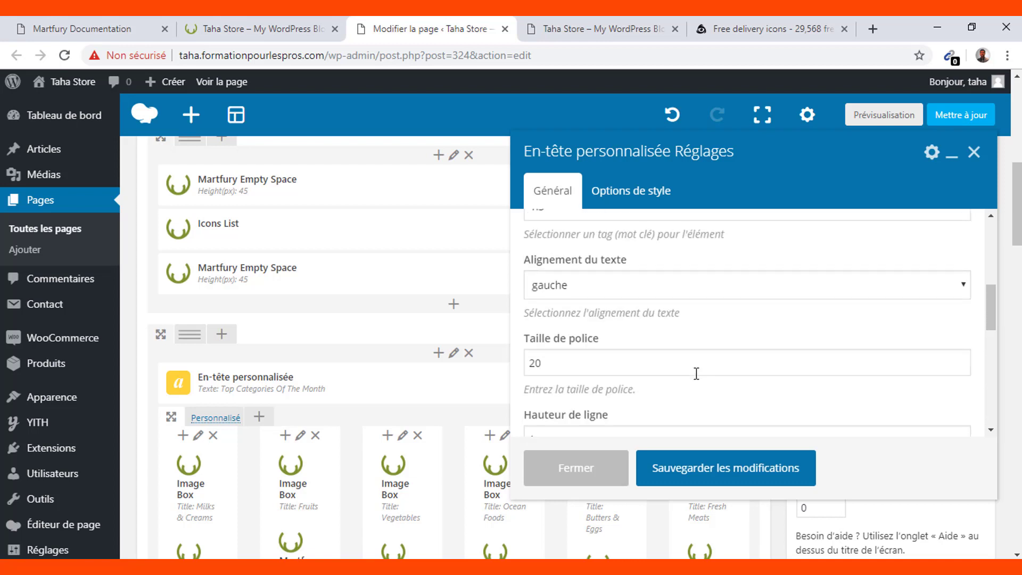
scroll(696, 373, "up", 3)
scroll(697, 373, "down", 3)
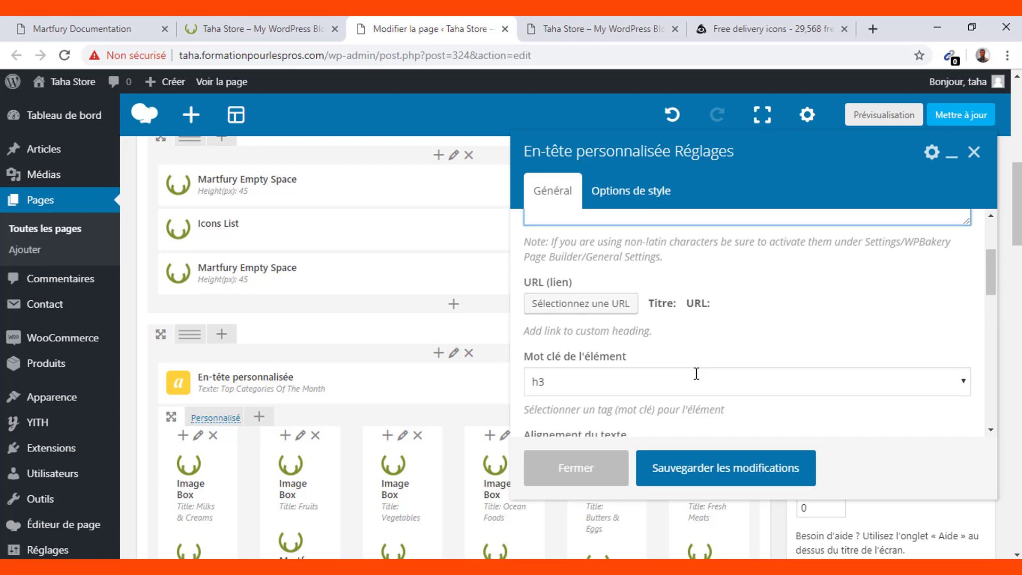
scroll(697, 373, "up", 1)
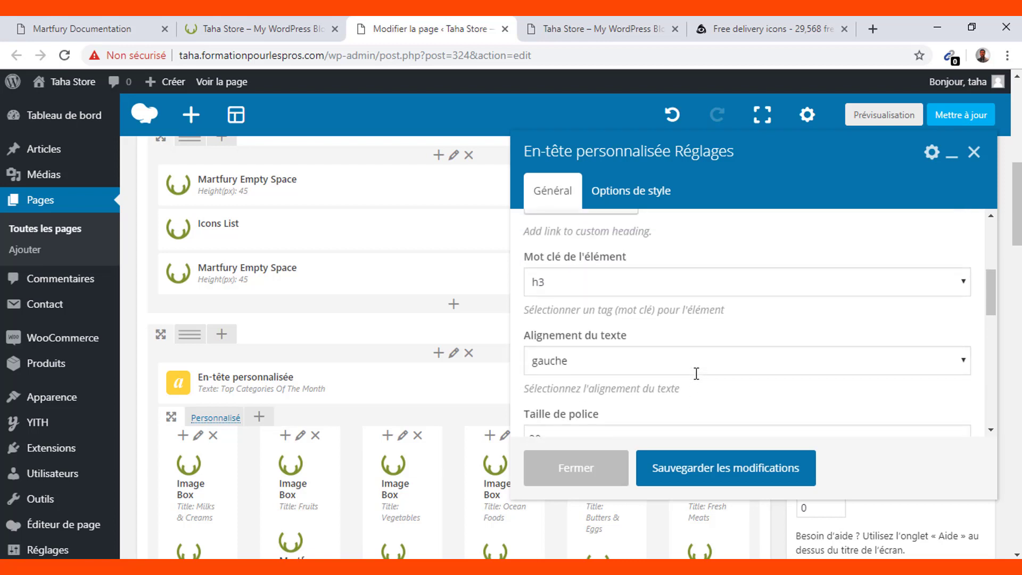
left_click(587, 298)
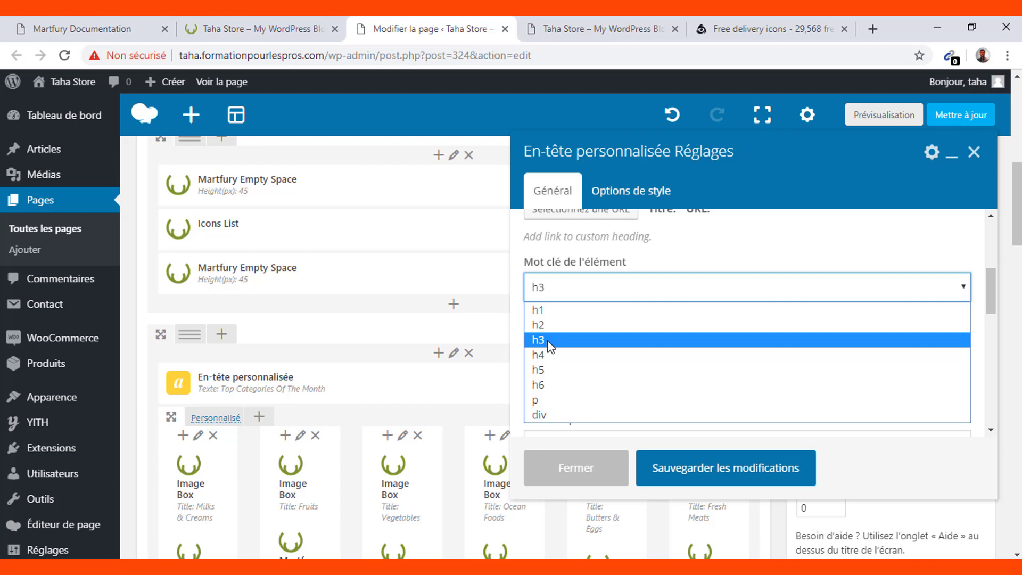
left_click(560, 310)
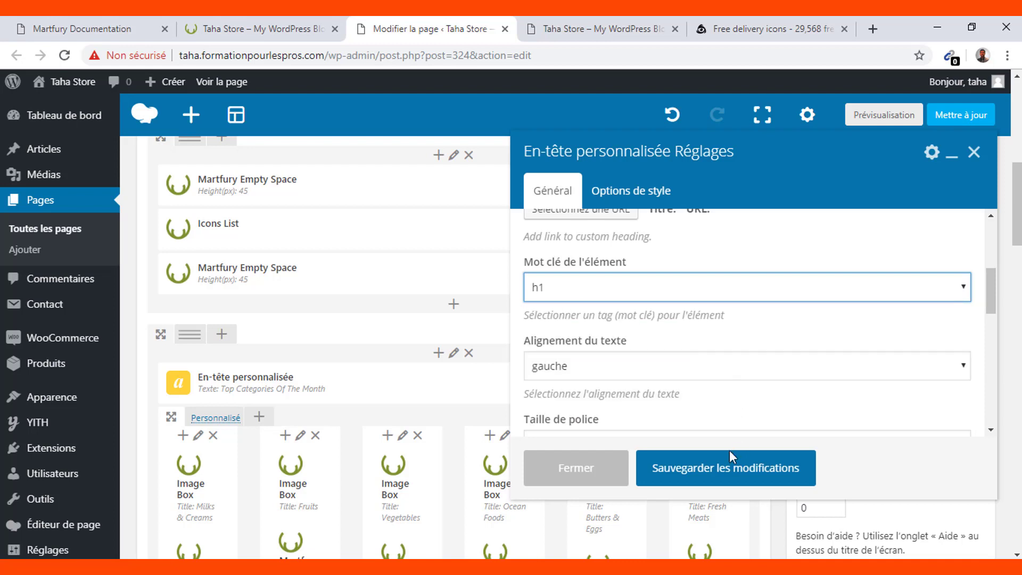
left_click(695, 471)
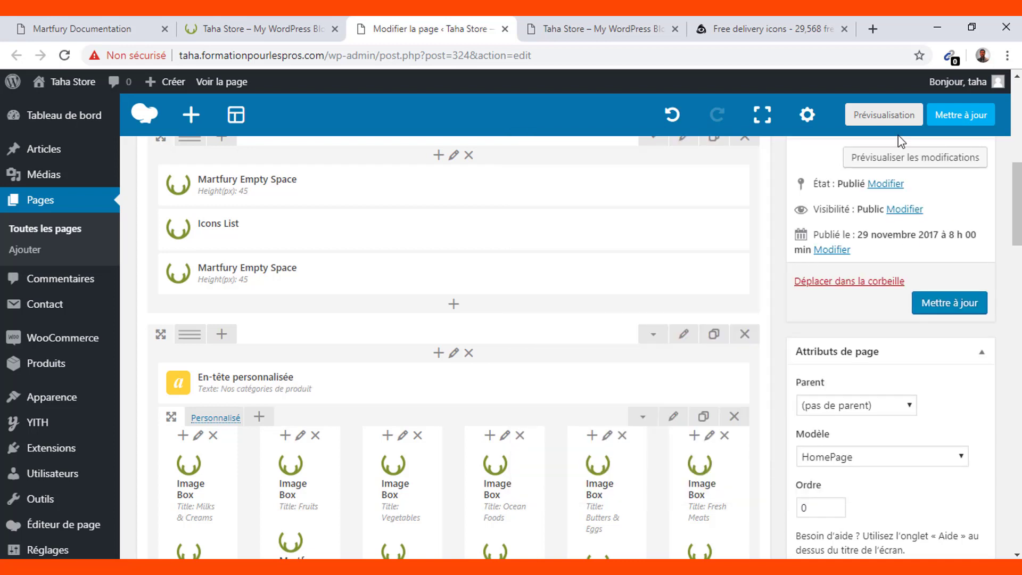
Preview the page changes, check the "Nos catégories de produit" heading, and return to the page editor.
left_click(883, 116)
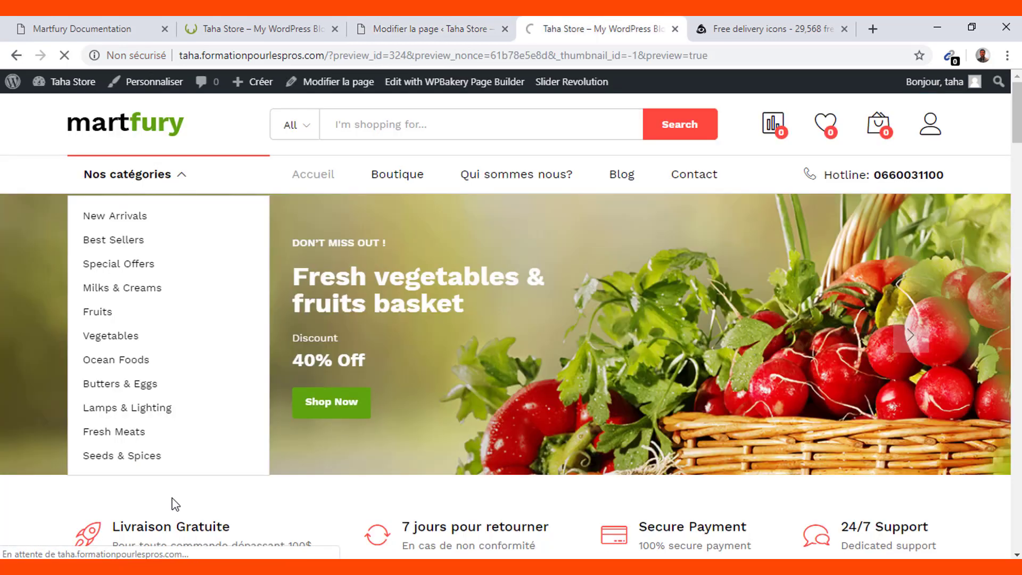
scroll(171, 500, "down", 5)
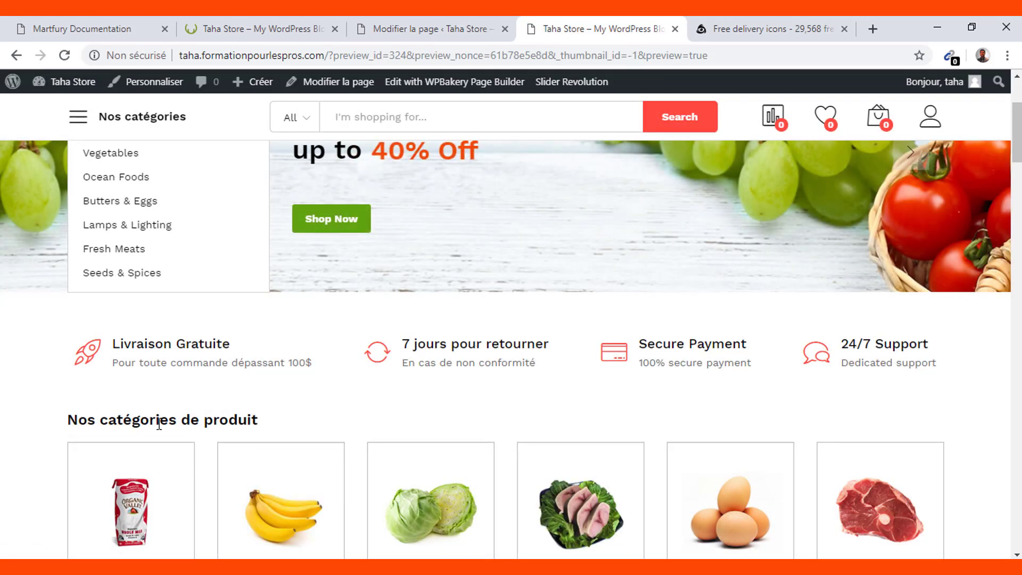
left_click(482, 29)
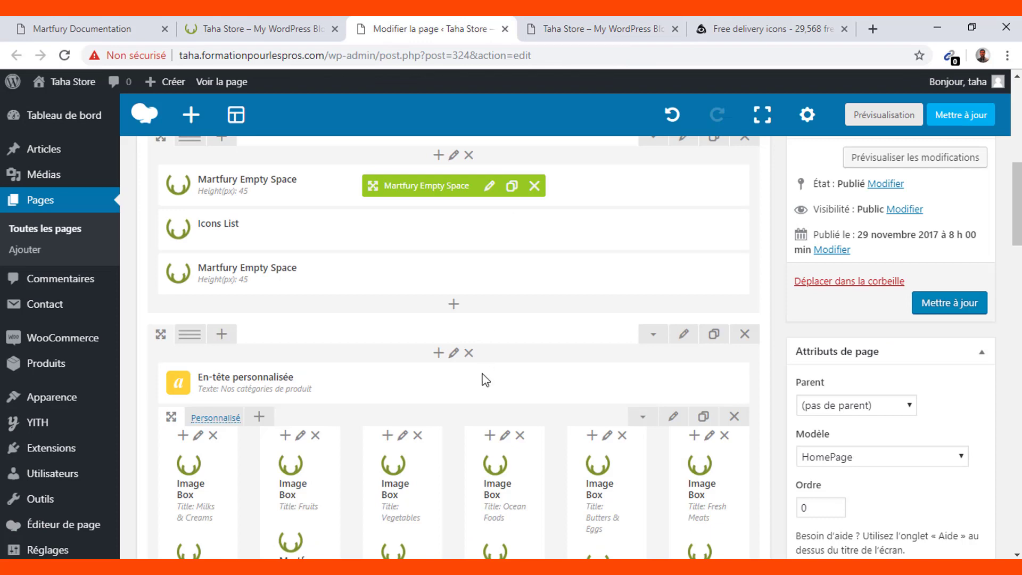
Reopen the "Nos catégories de produit" heading's settings and review its tag, alignment, font size, line height and colour options.
scroll(485, 380, "down", 3)
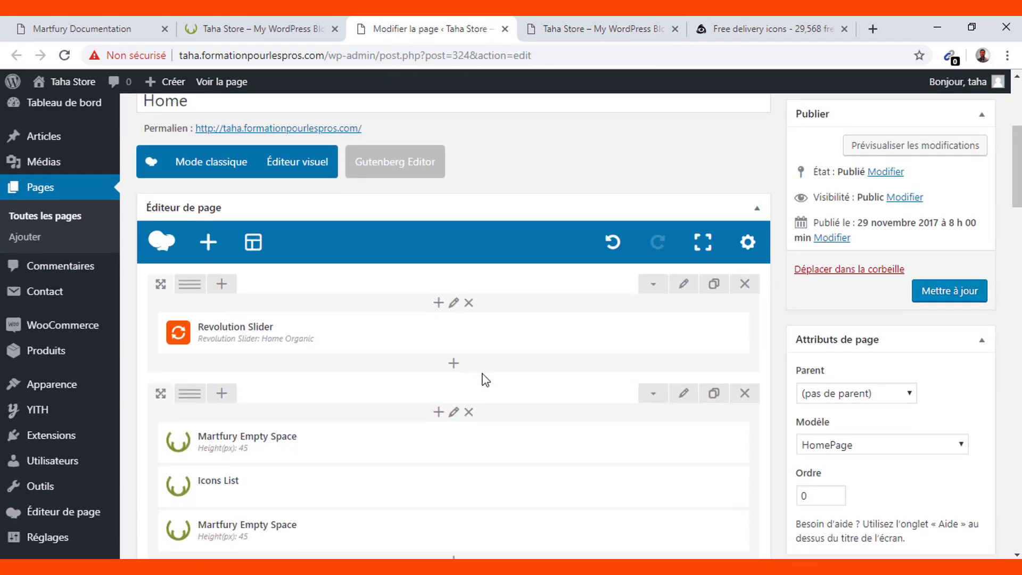
scroll(485, 380, "down", 3)
scroll(484, 379, "up", 3)
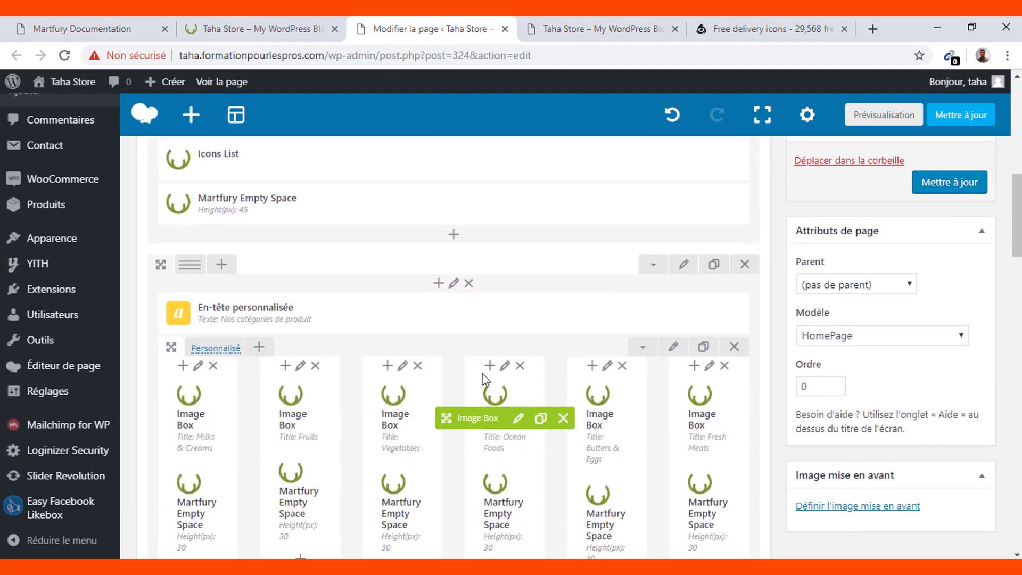
scroll(485, 380, "down", 2)
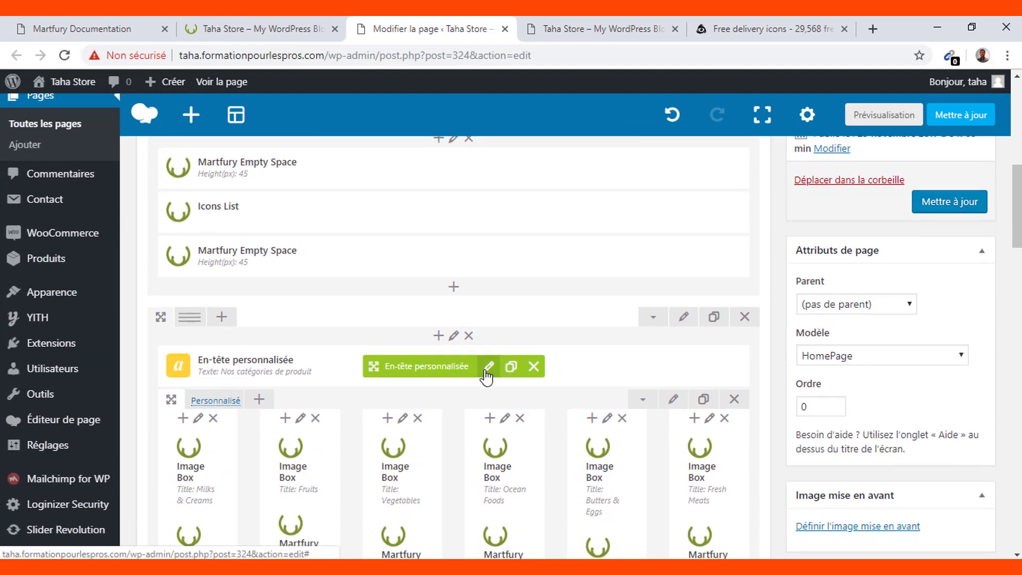
left_click(486, 371)
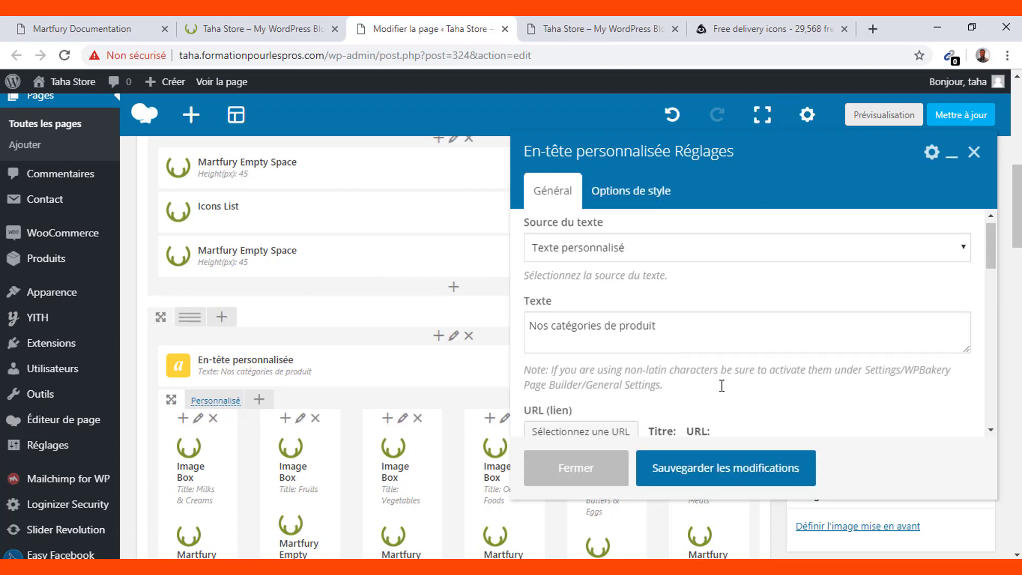
scroll(722, 385, "down", 5)
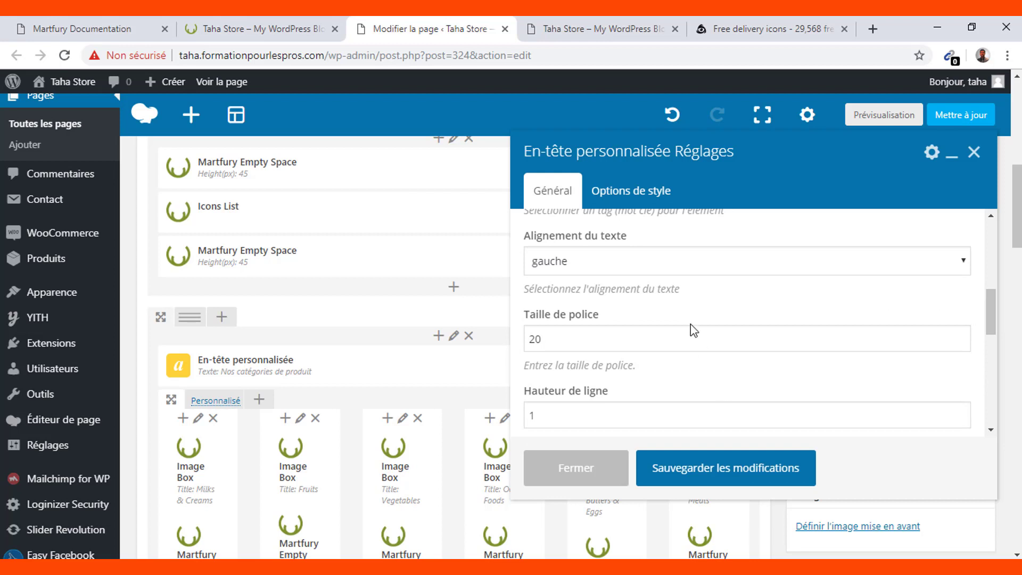
scroll(694, 373, "down", 3)
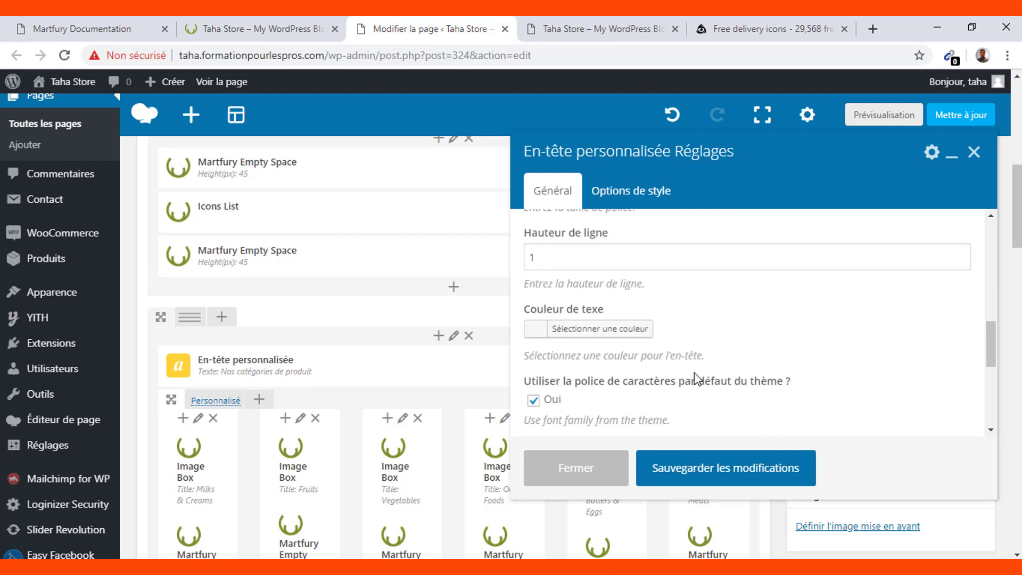
scroll(693, 245, "up", 1)
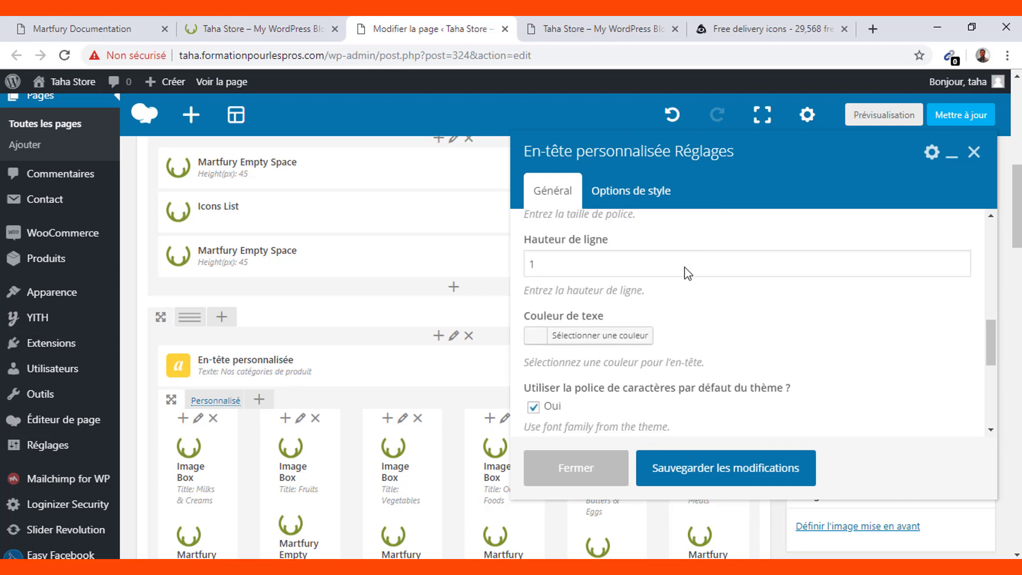
scroll(711, 337, "up", 4)
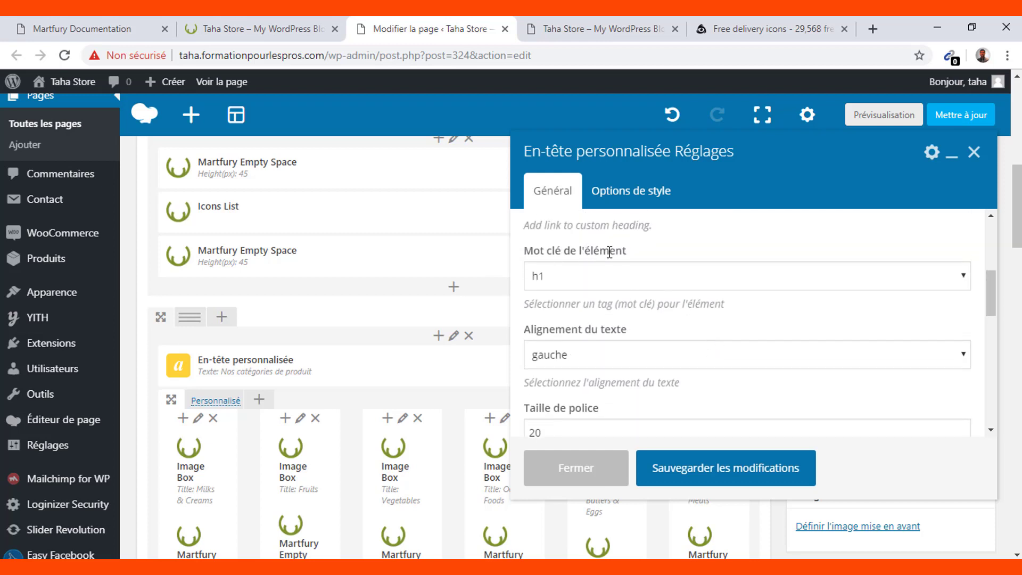
left_click(593, 286)
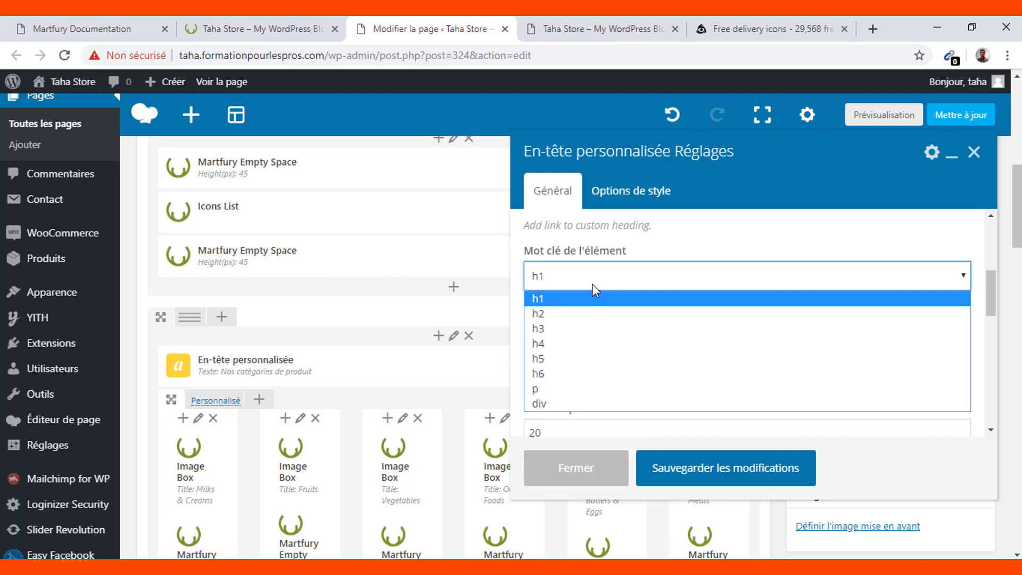
left_click(593, 286)
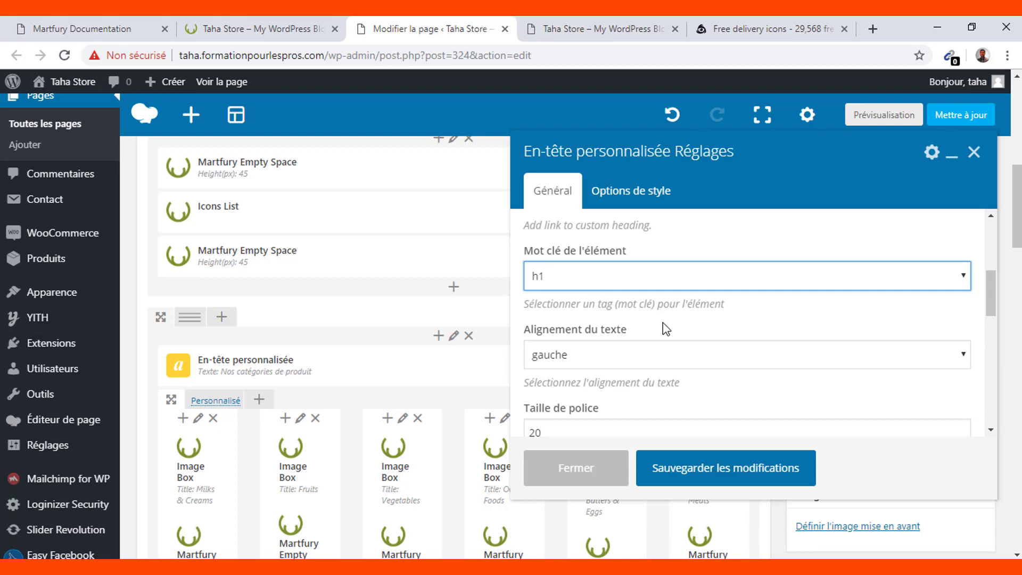
scroll(664, 327, "down", 1)
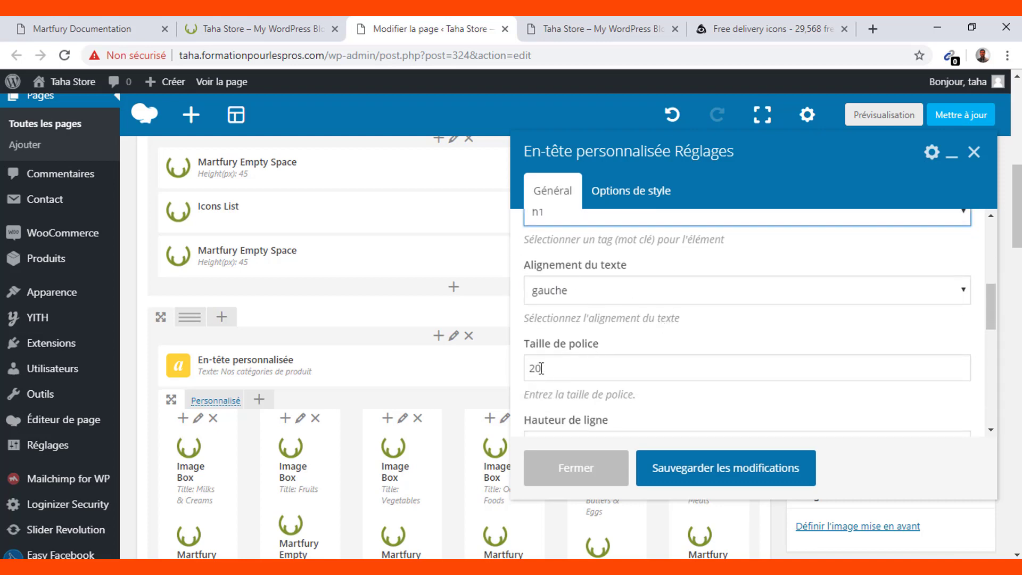
Compare the heading with the preview, review its remaining font and animation options, and save its settings.
left_click(624, 27)
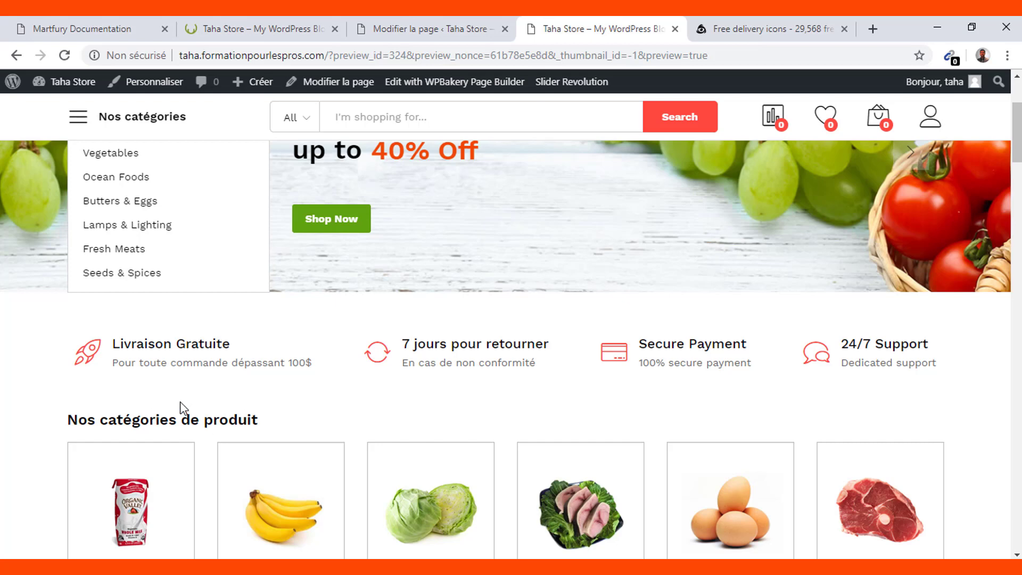
triple_click(124, 424)
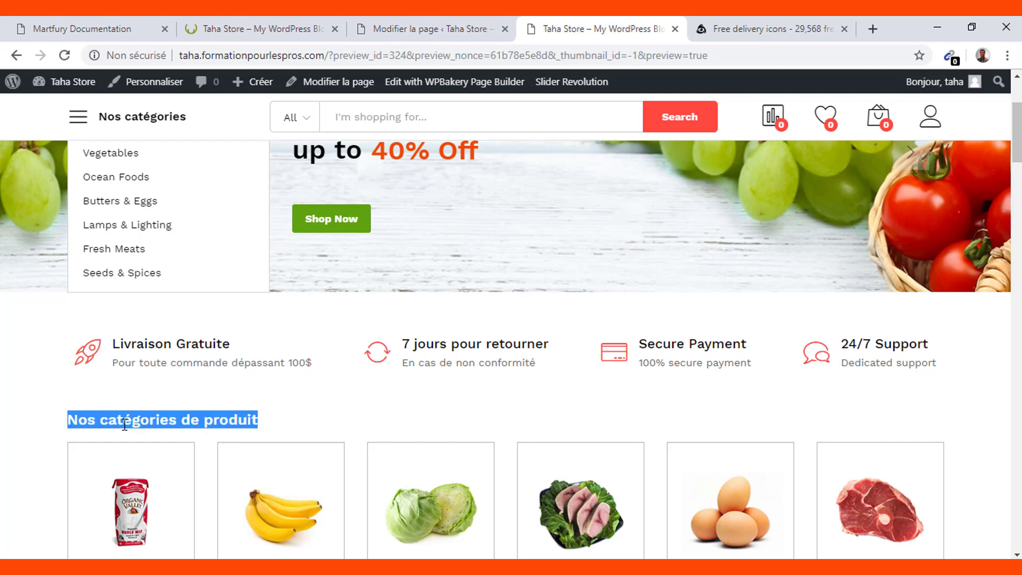
left_click(448, 17)
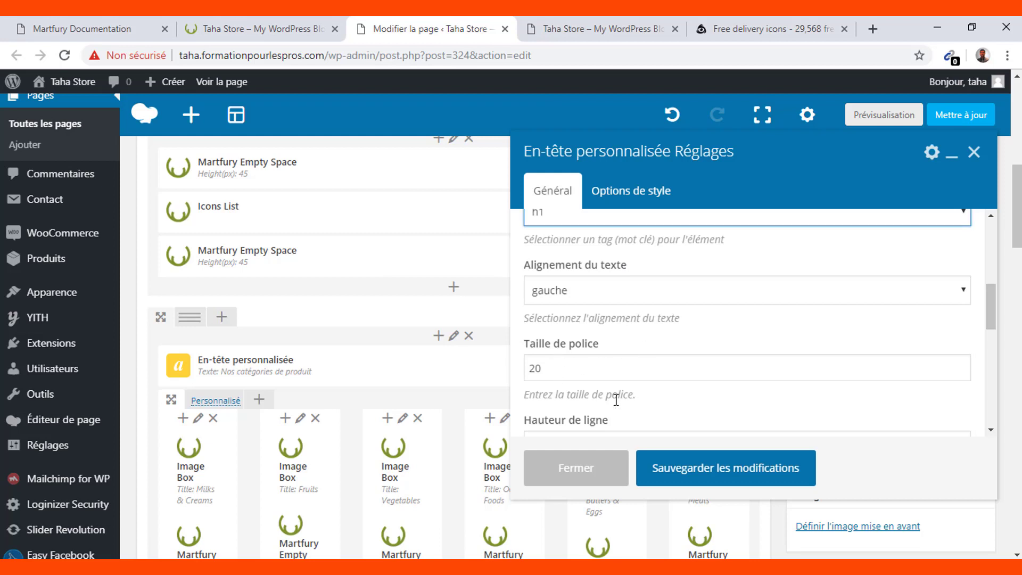
scroll(616, 400, "down", 5)
scroll(616, 400, "down", 2)
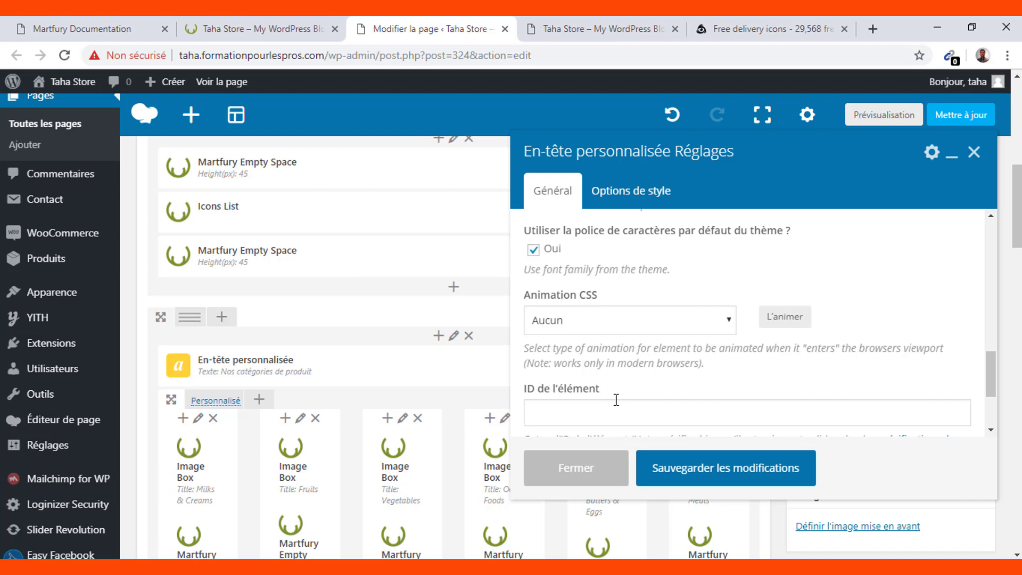
left_click(690, 471)
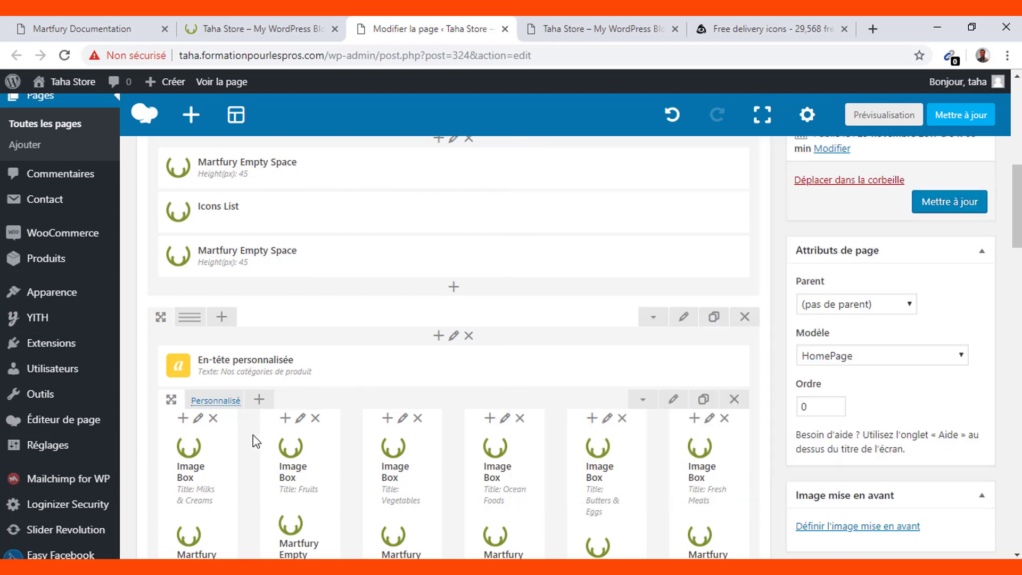
Add an inner row (Rangée) below the last Martfury Empty Space of the product categories section.
scroll(239, 517, "down", 1)
scroll(243, 519, "down", 1)
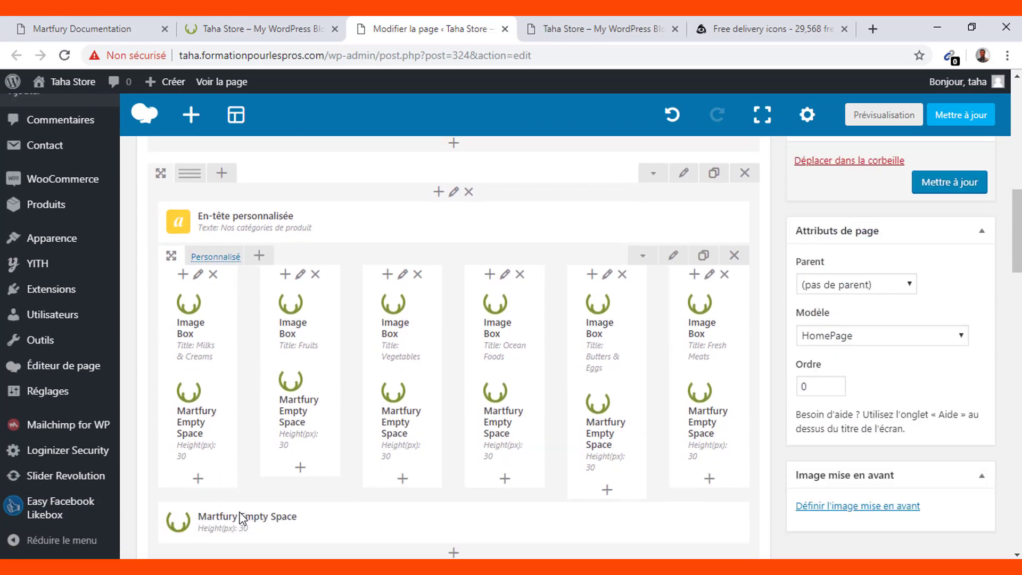
left_click_drag(241, 520, 639, 363)
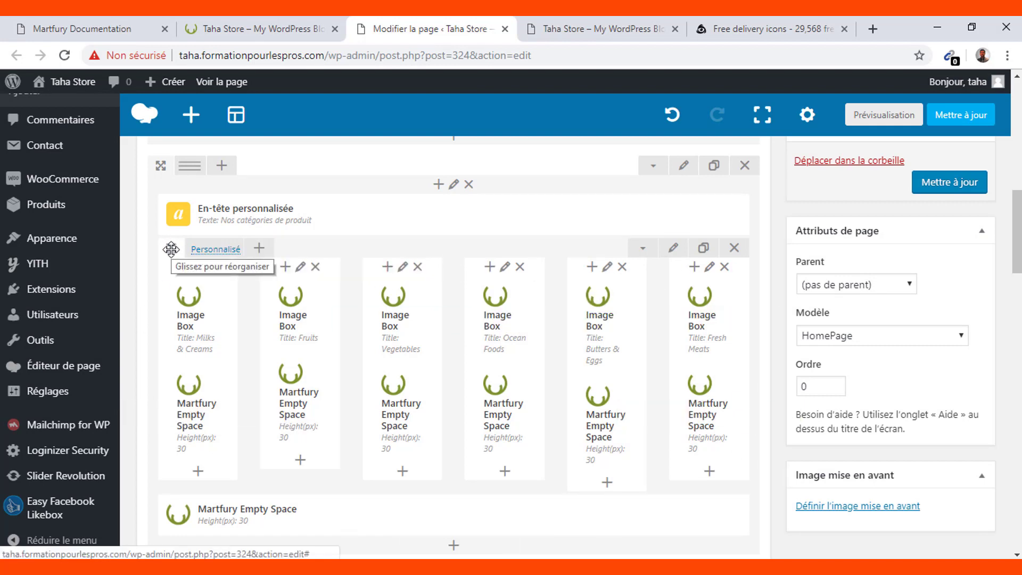
left_click_drag(171, 249, 198, 262)
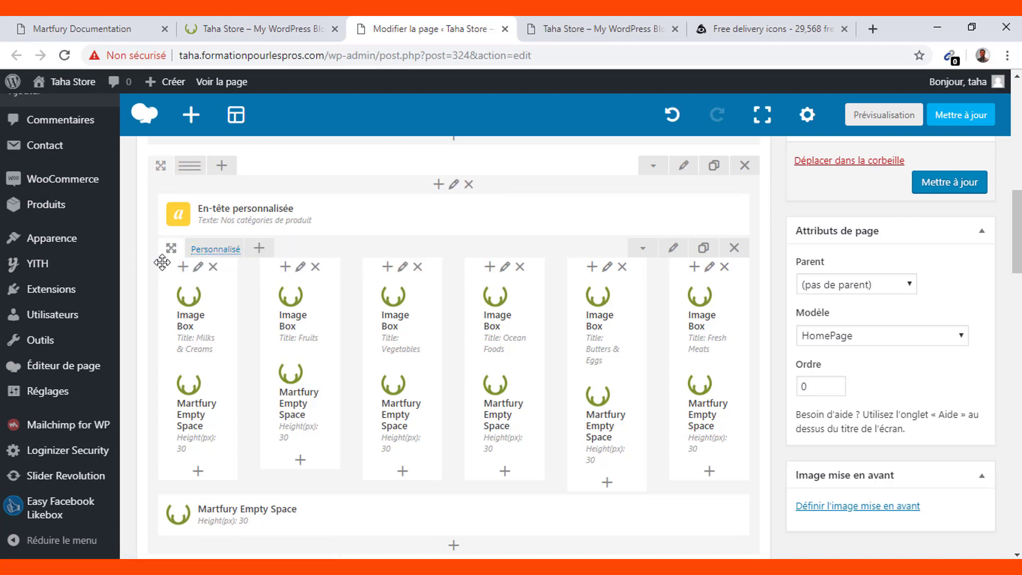
scroll(445, 477, "down", 2)
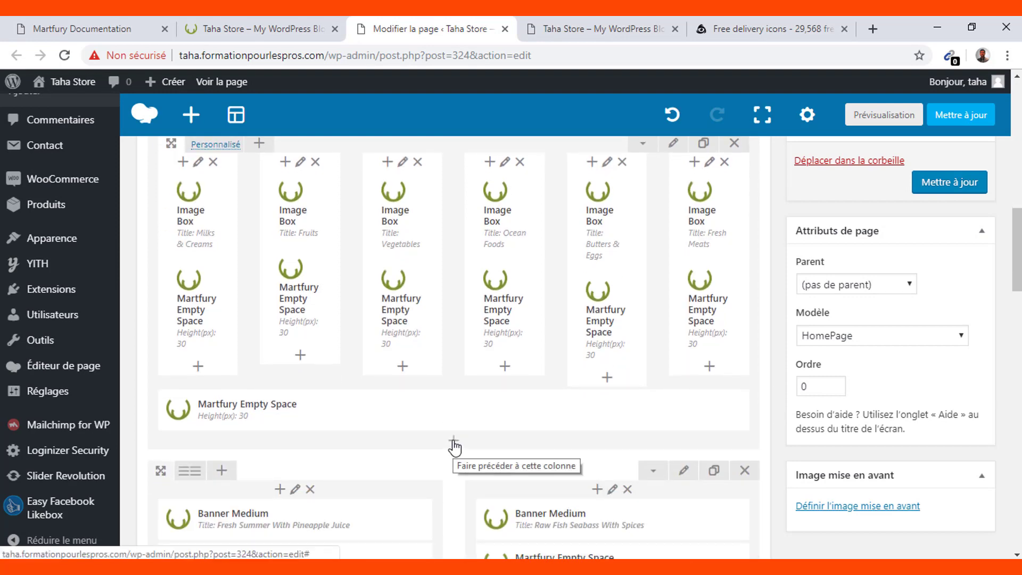
left_click(454, 443)
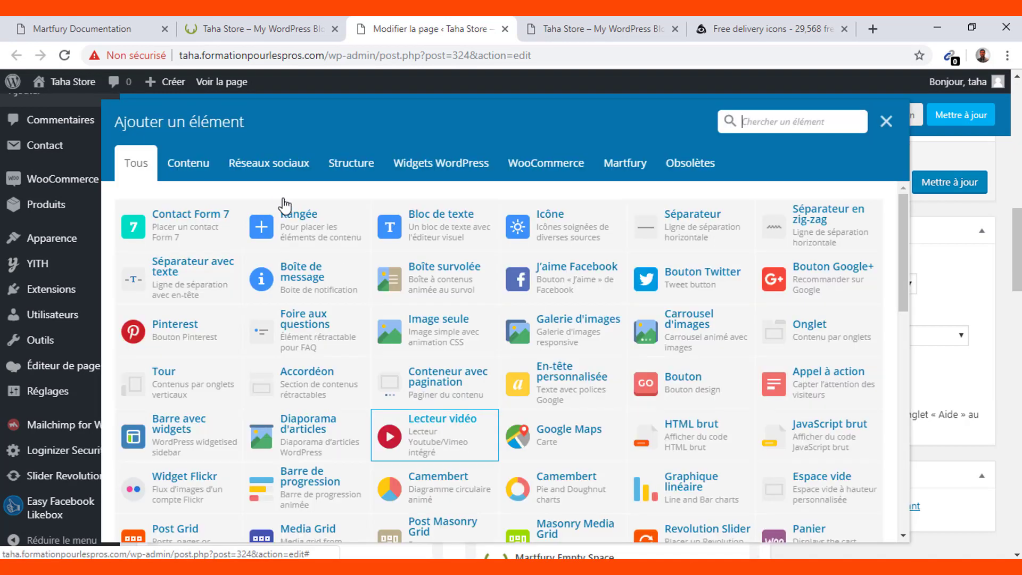
left_click(292, 230)
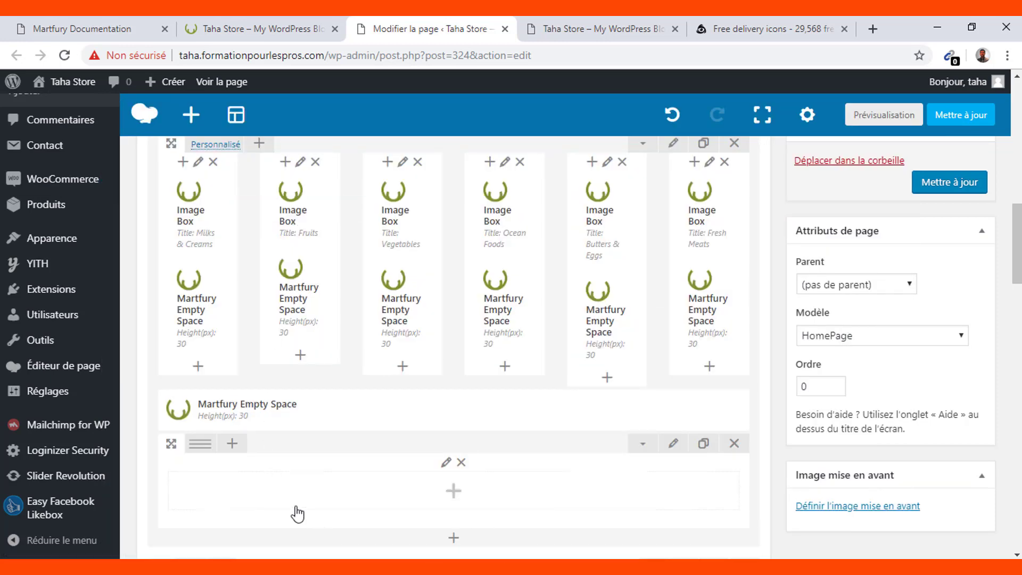
Split the new empty inner row into six equal columns.
mouse_move(202, 302)
mouse_move(200, 447)
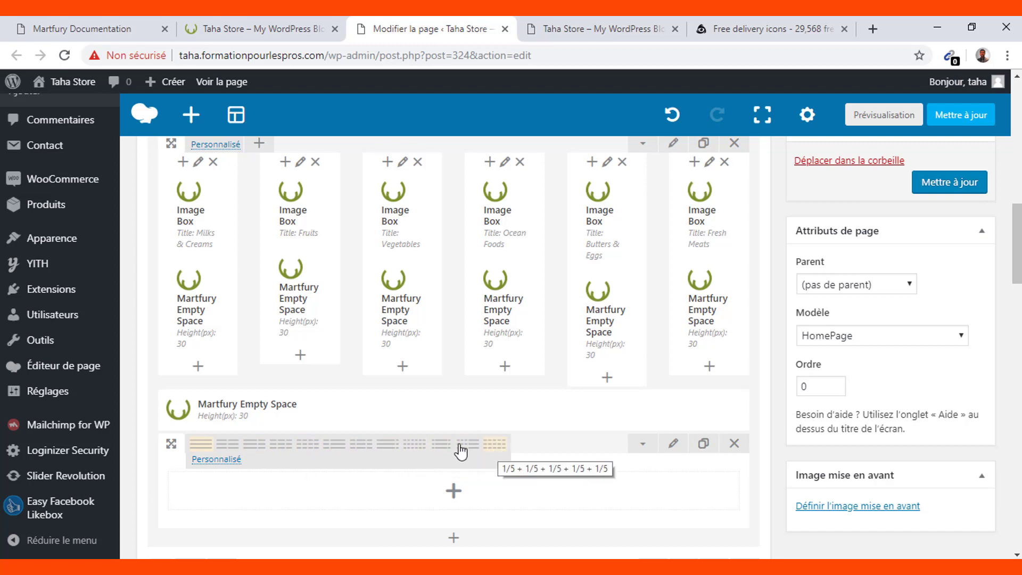
left_click(415, 446)
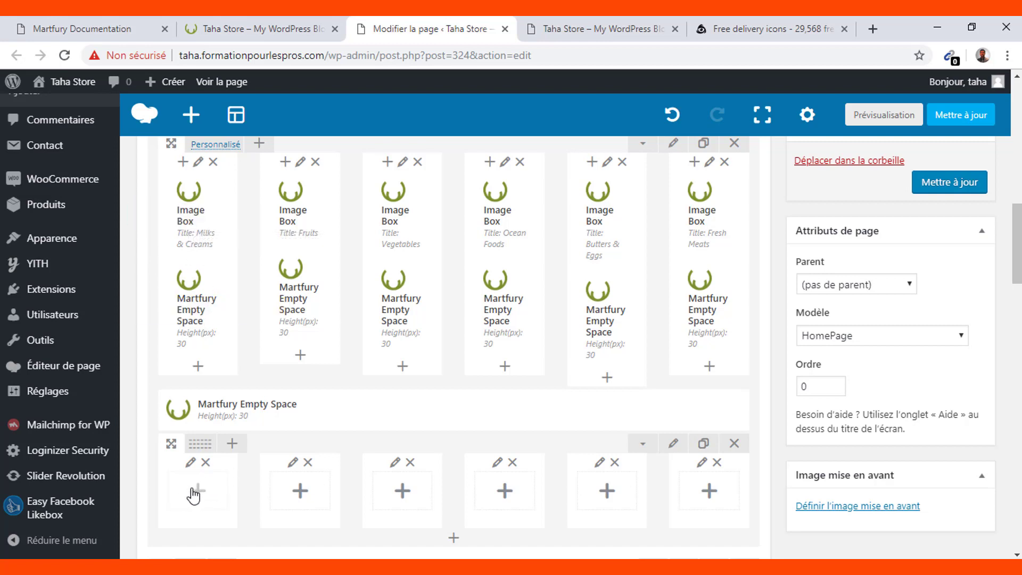
Examine the category image boxes in the home page preview and return to the page editor.
left_click(571, 26)
scroll(296, 436, "down", 4)
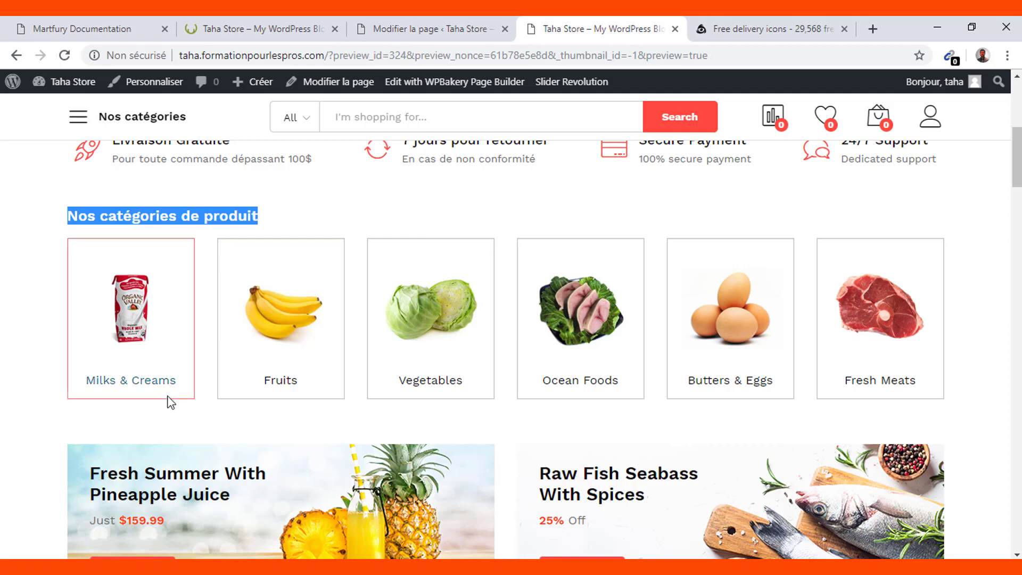
left_click(425, 25)
mouse_move(200, 341)
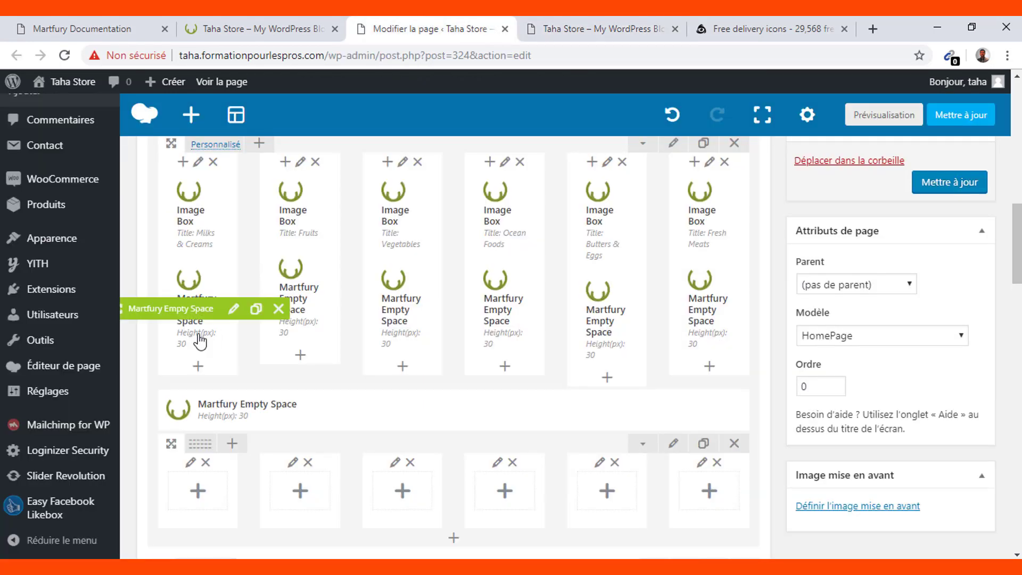
Add an Image Box element to the first column of the new six-column row, searching the elements for "image".
scroll(199, 339, "up", 1)
scroll(195, 325, "down", 2)
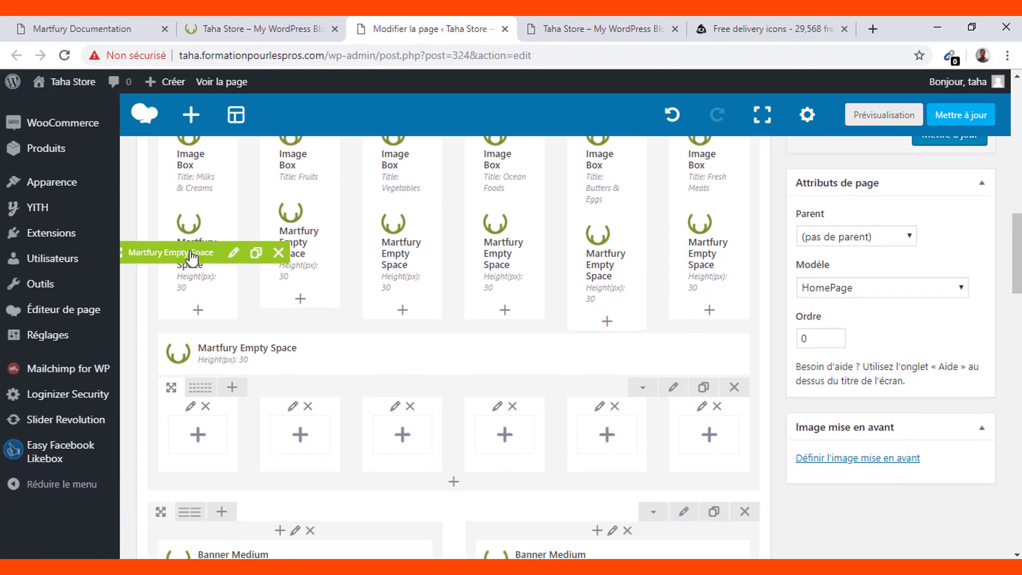
scroll(190, 239, "up", 2)
scroll(190, 240, "up", 1)
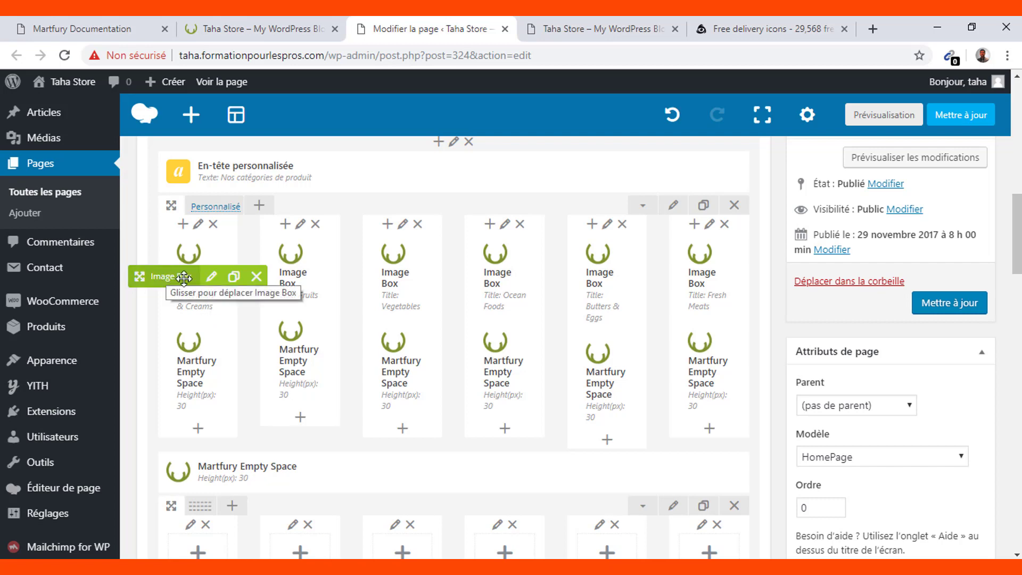
scroll(267, 392, "down", 3)
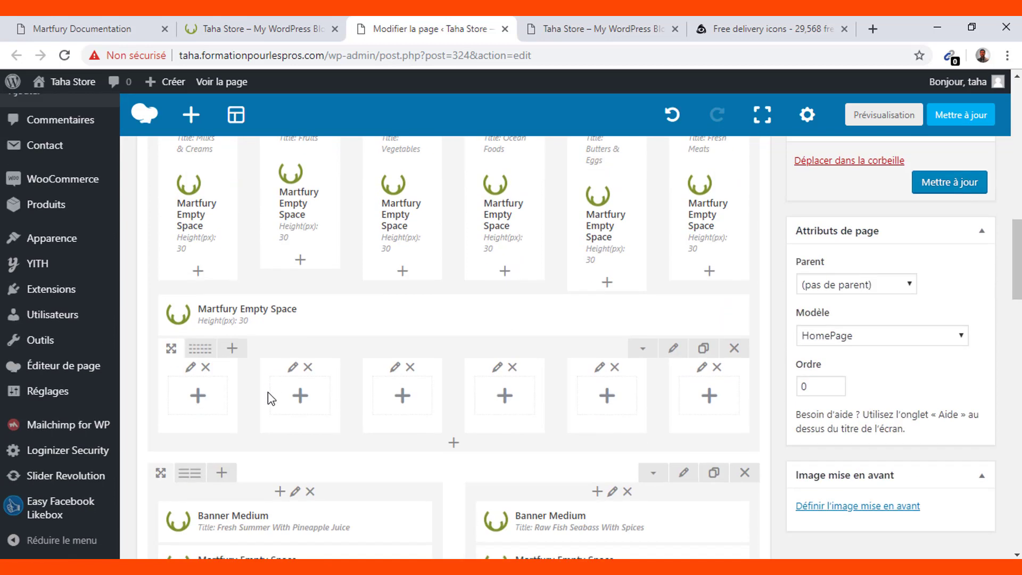
left_click(198, 397)
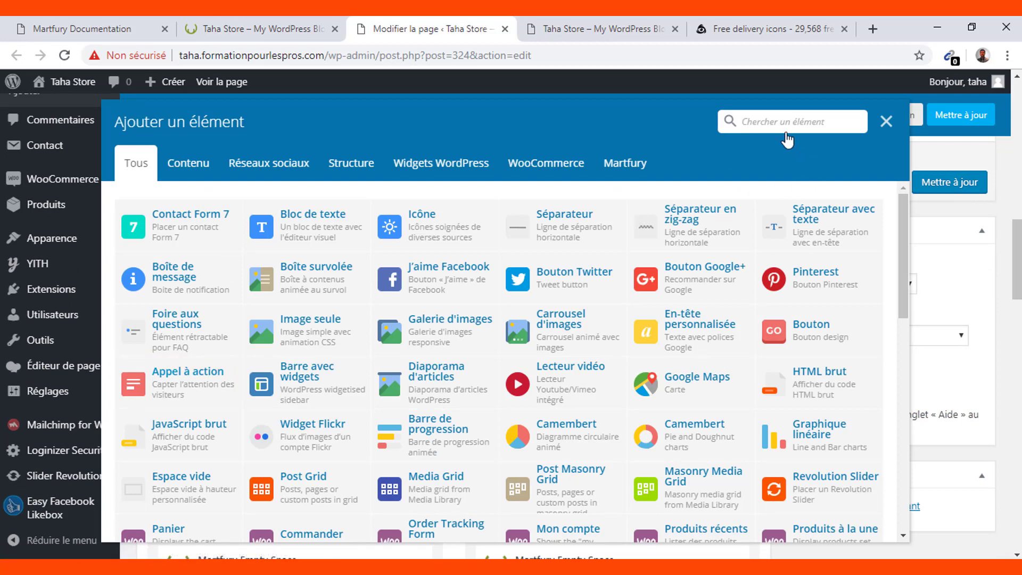
type("ima")
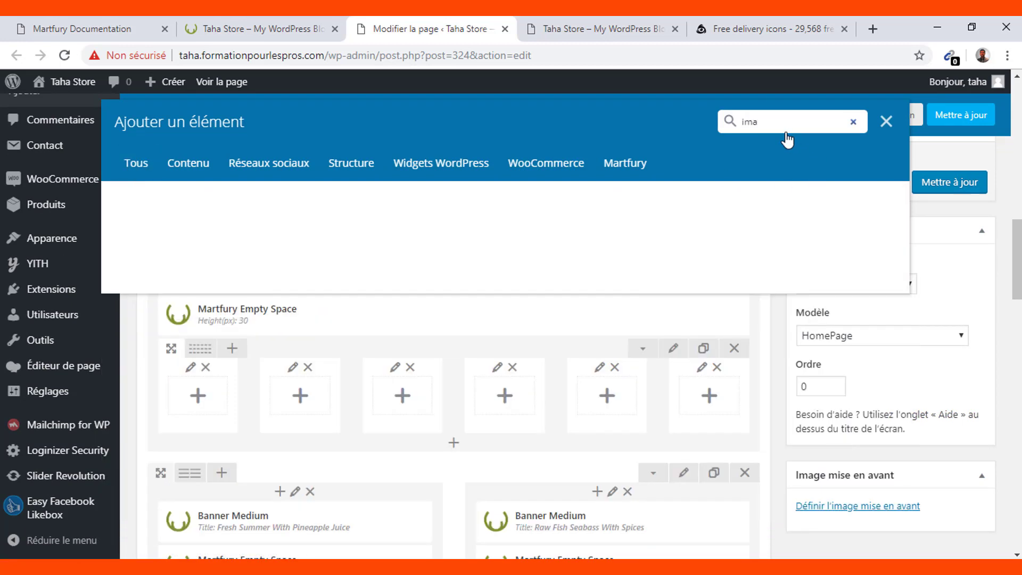
type("ngge")
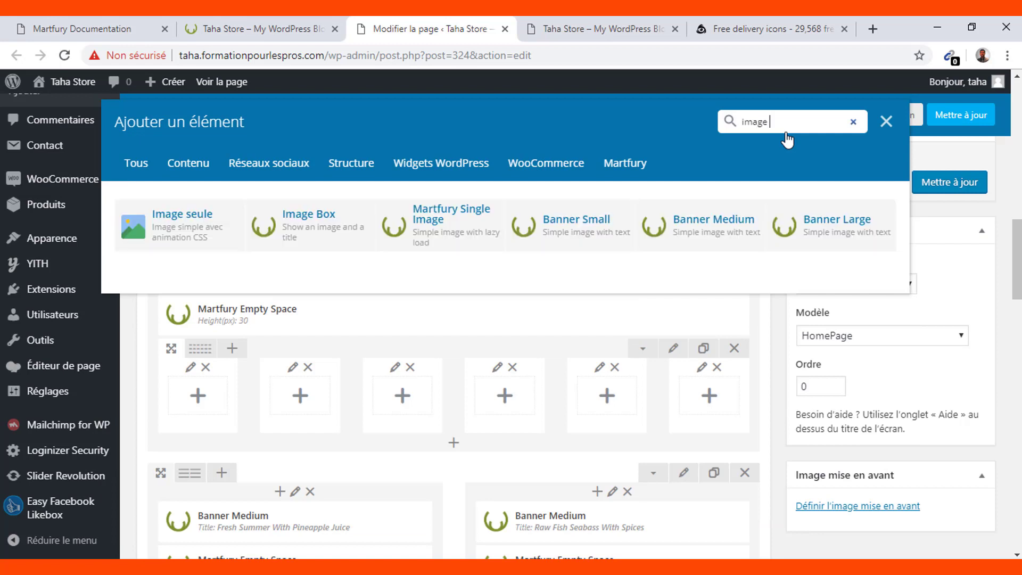
left_click(307, 225)
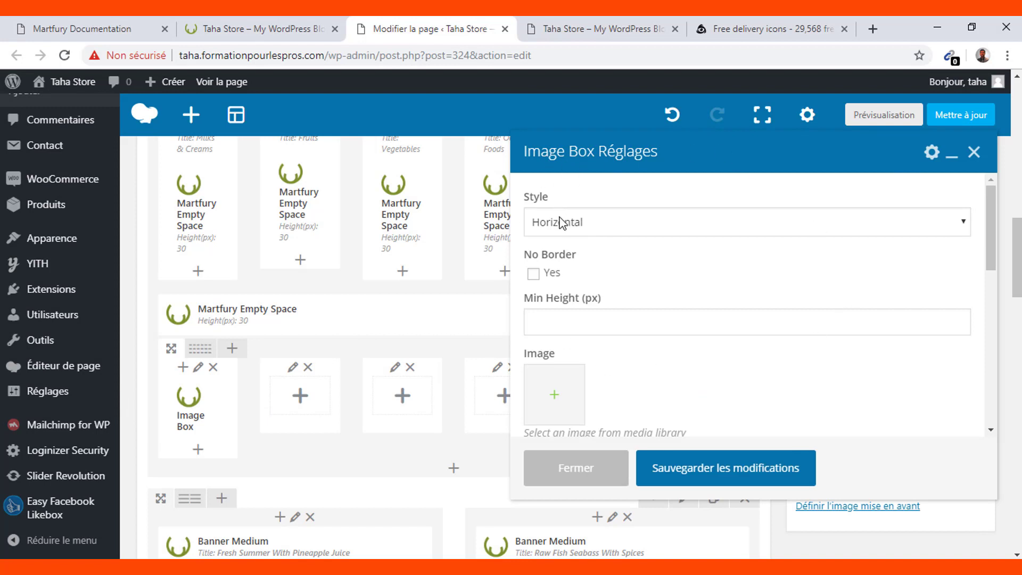
Enable No Border for the new Image Box and check the existing category boxes in the home page preview.
left_click(533, 274)
left_click(592, 27)
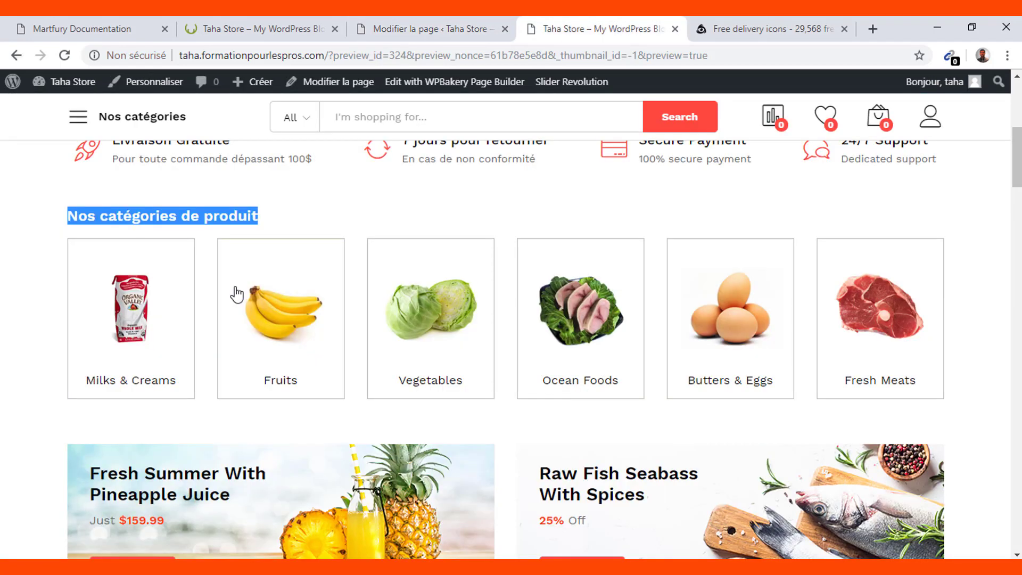
left_click(468, 29)
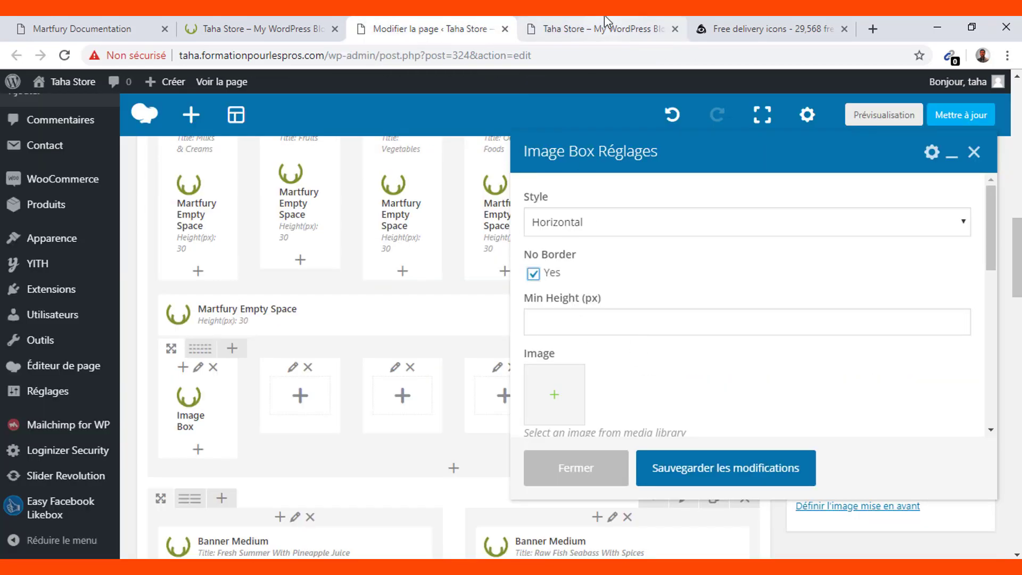
Set the new Image Box's image to the milk carton picture c1.jpg from the media library.
scroll(652, 397, "down", 2)
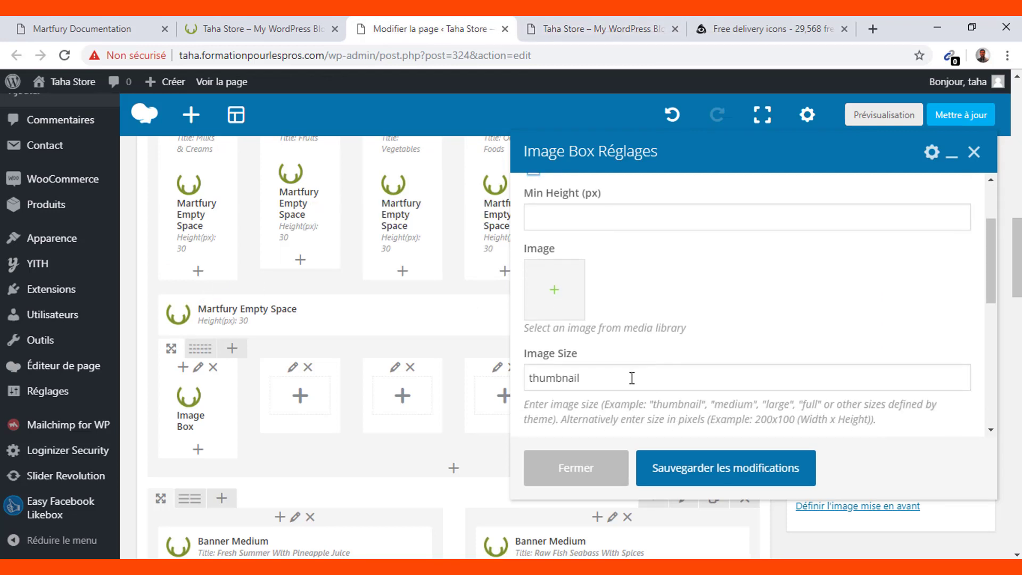
left_click(554, 291)
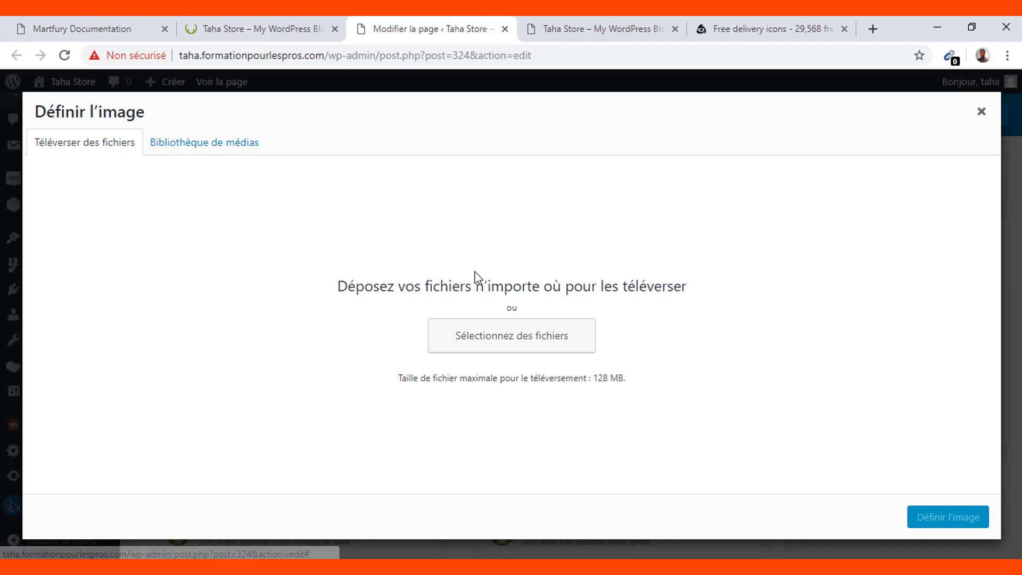
left_click(190, 147)
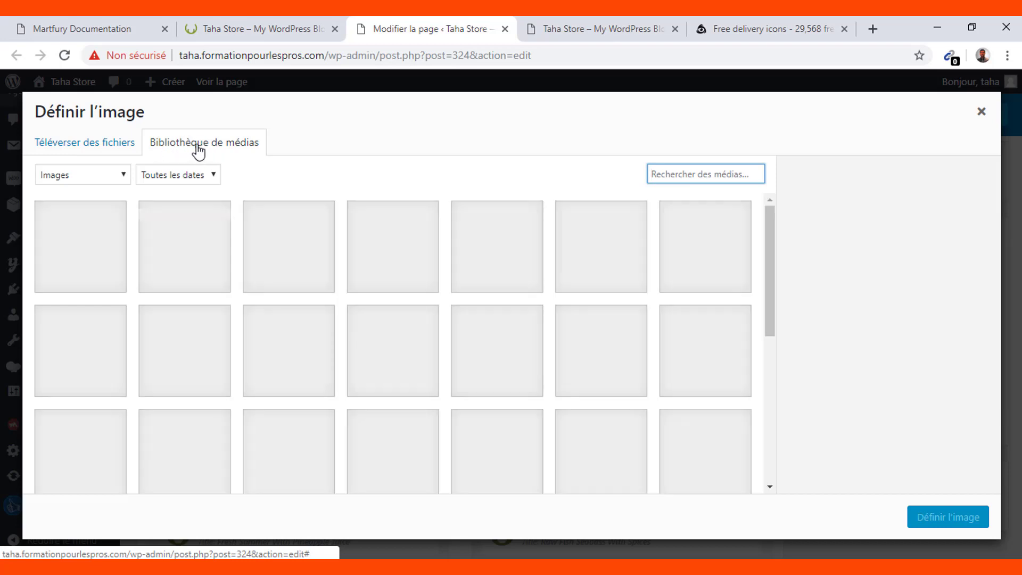
left_click(539, 21)
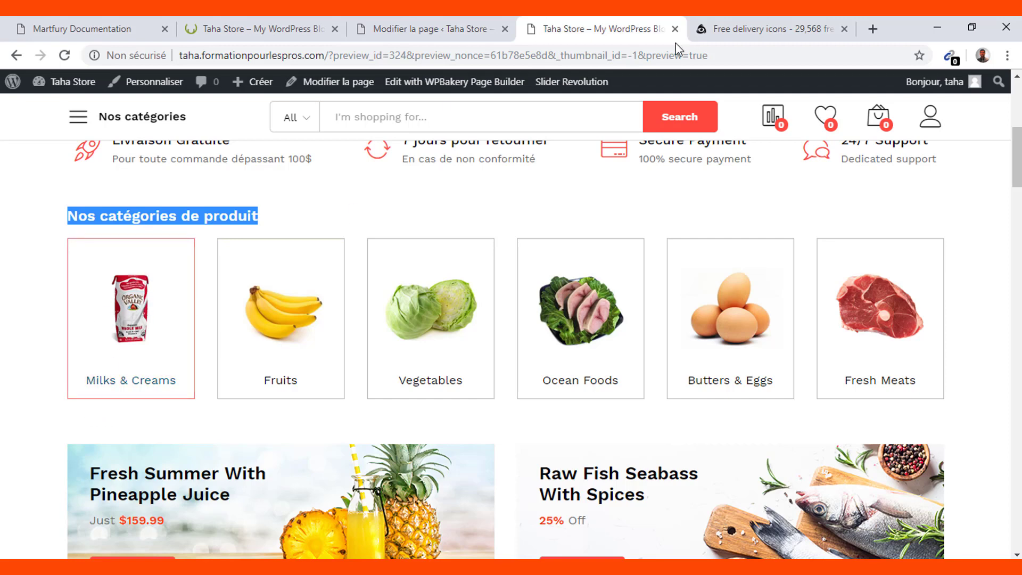
left_click(432, 22)
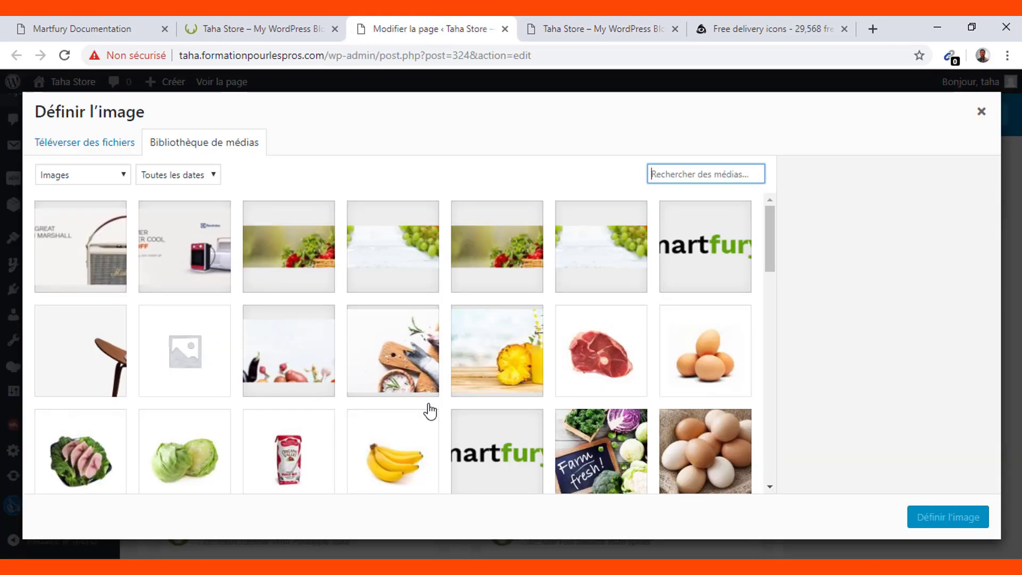
scroll(425, 411, "down", 2)
left_click(311, 376)
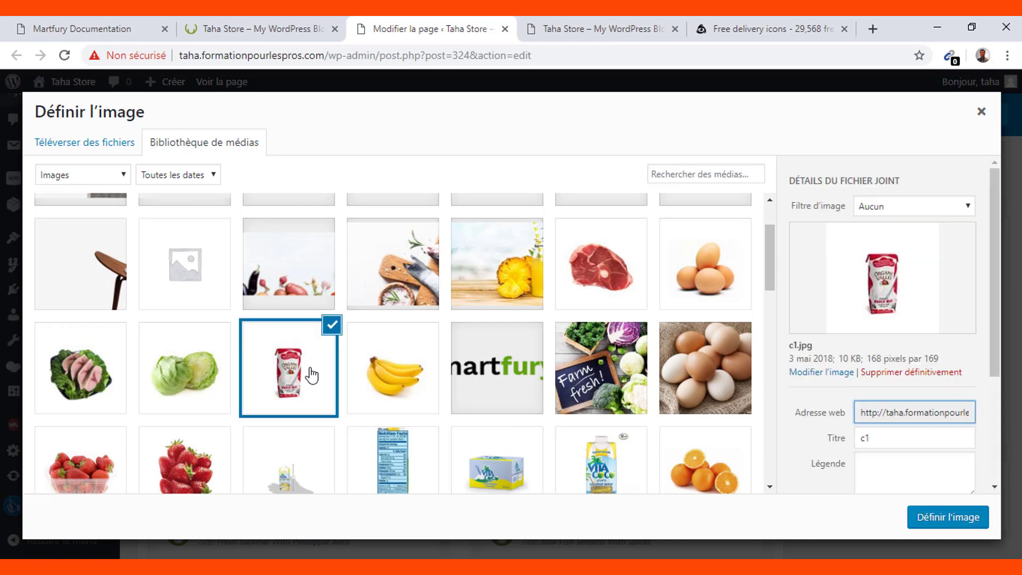
left_click(939, 525)
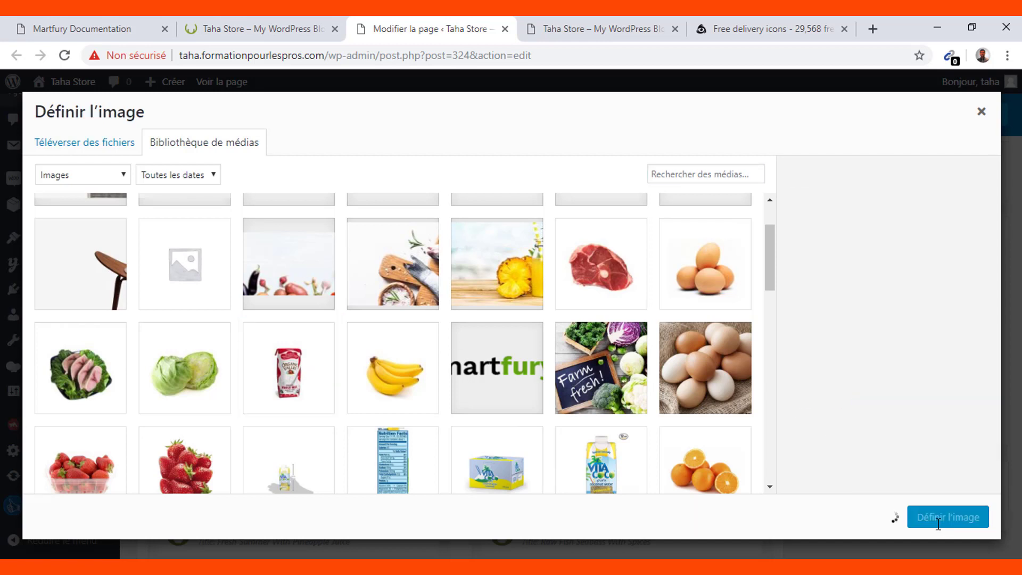
left_click(295, 389)
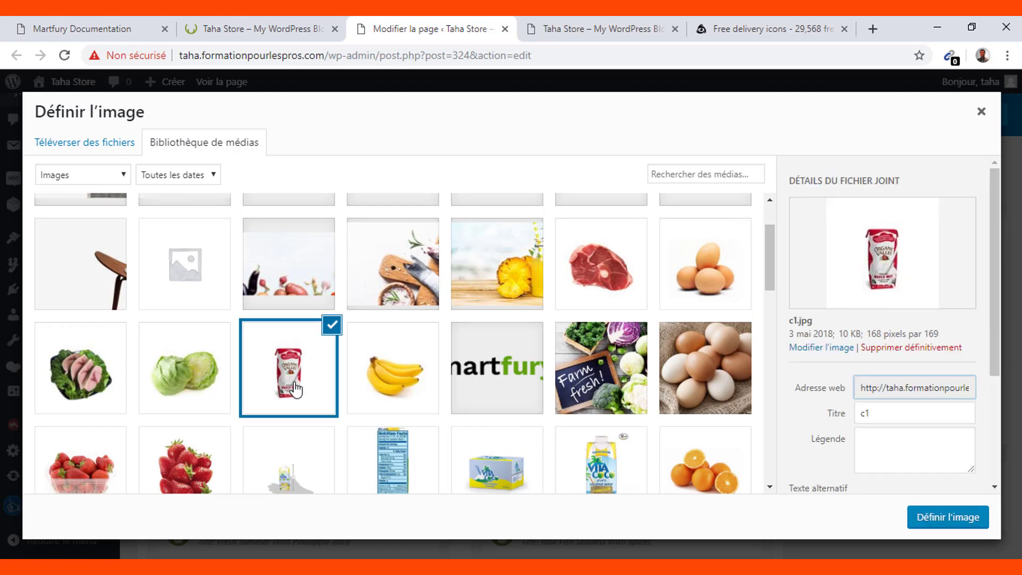
left_click(938, 519)
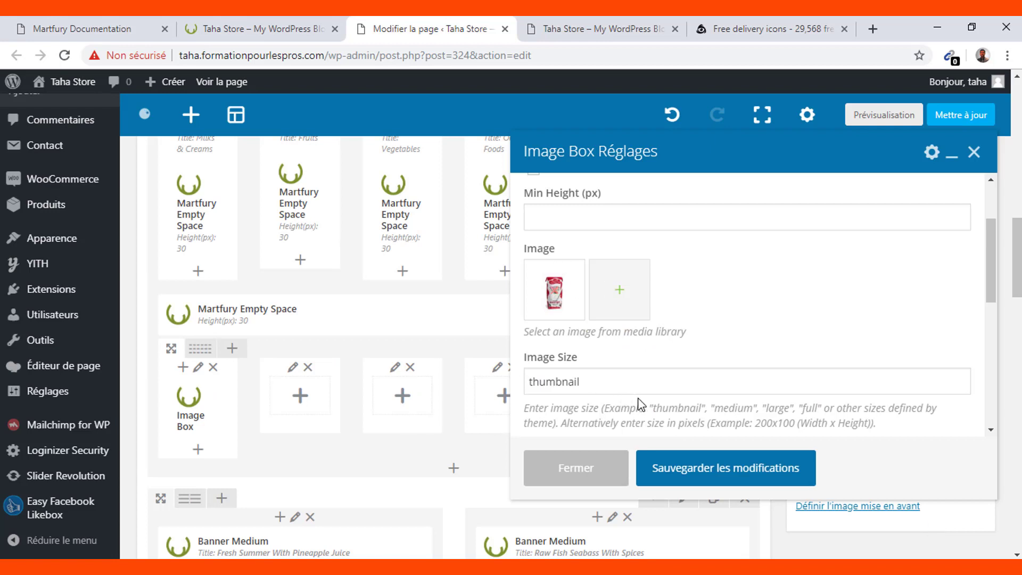
Review the new Image Box's remaining link and class options and save its settings.
scroll(641, 406, "down", 5)
scroll(641, 406, "down", 2)
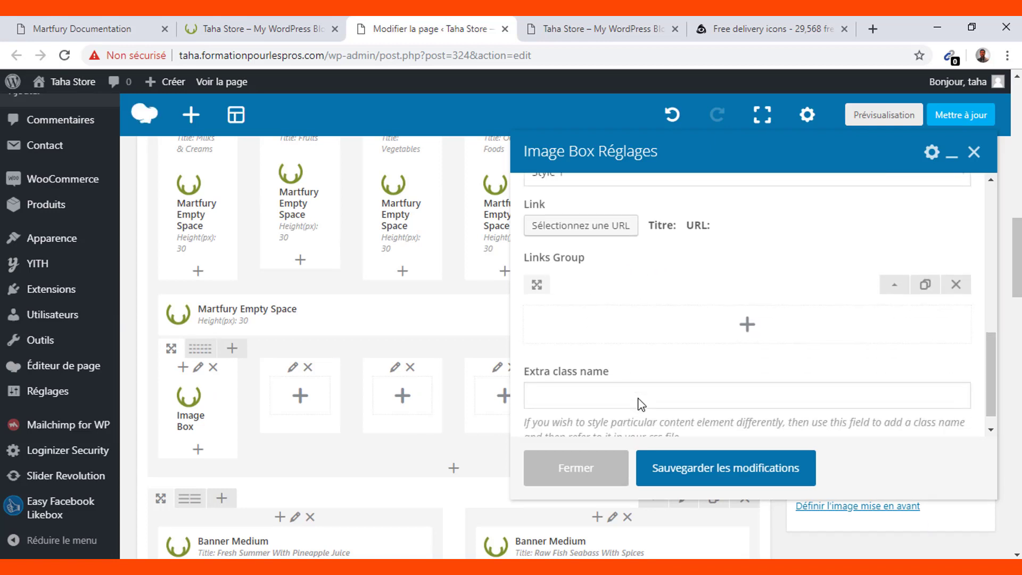
left_click(702, 470)
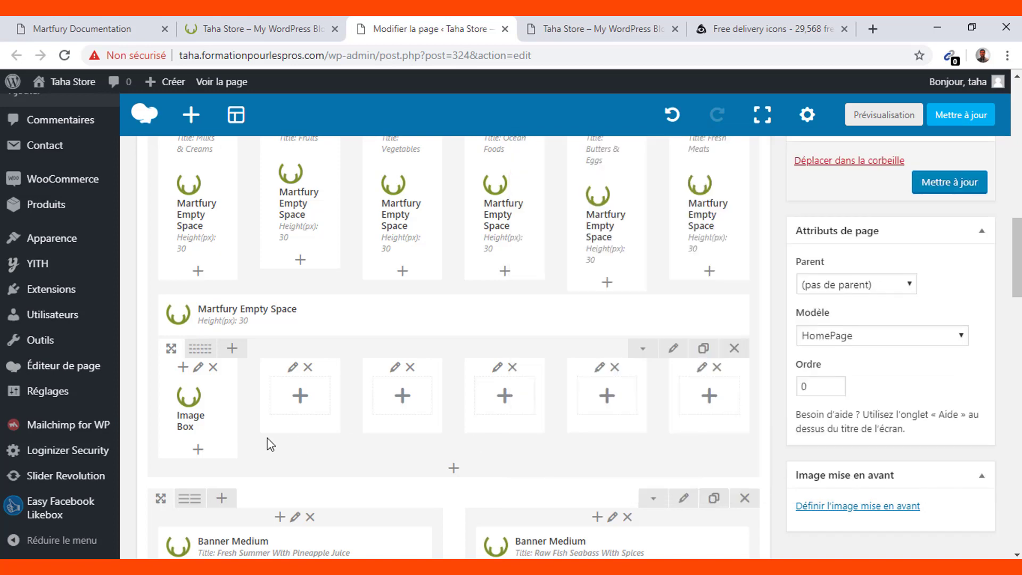
Open the settings of the existing Milks & Creams Image Box and examine its style, image size, title and link.
scroll(193, 199, "up", 2)
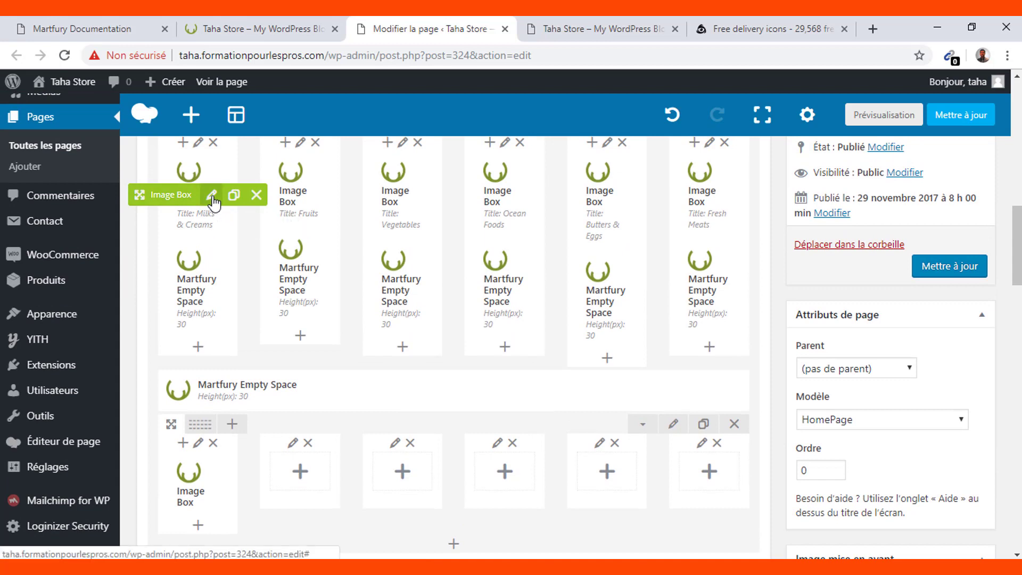
left_click(212, 198)
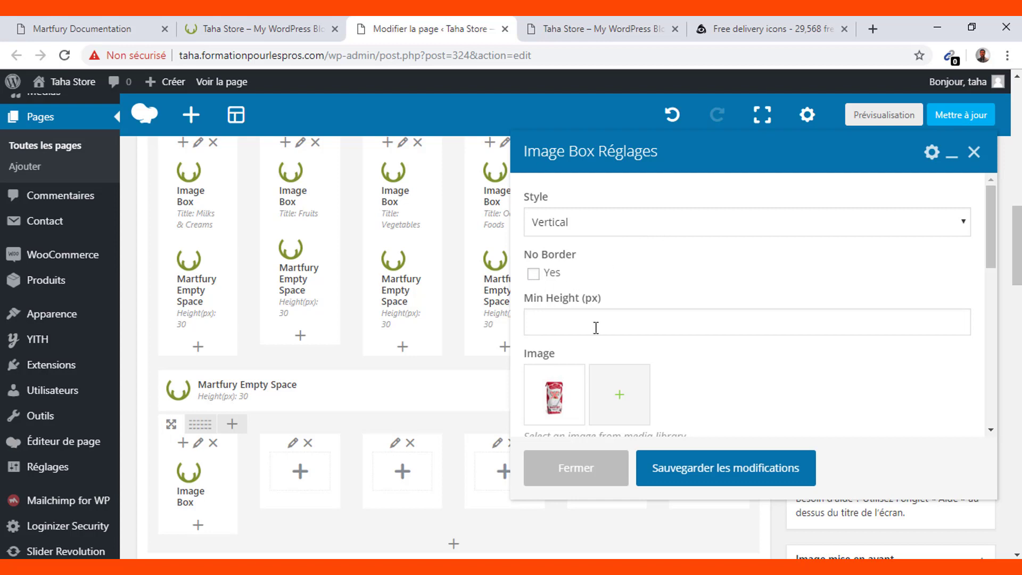
scroll(603, 344, "down", 5)
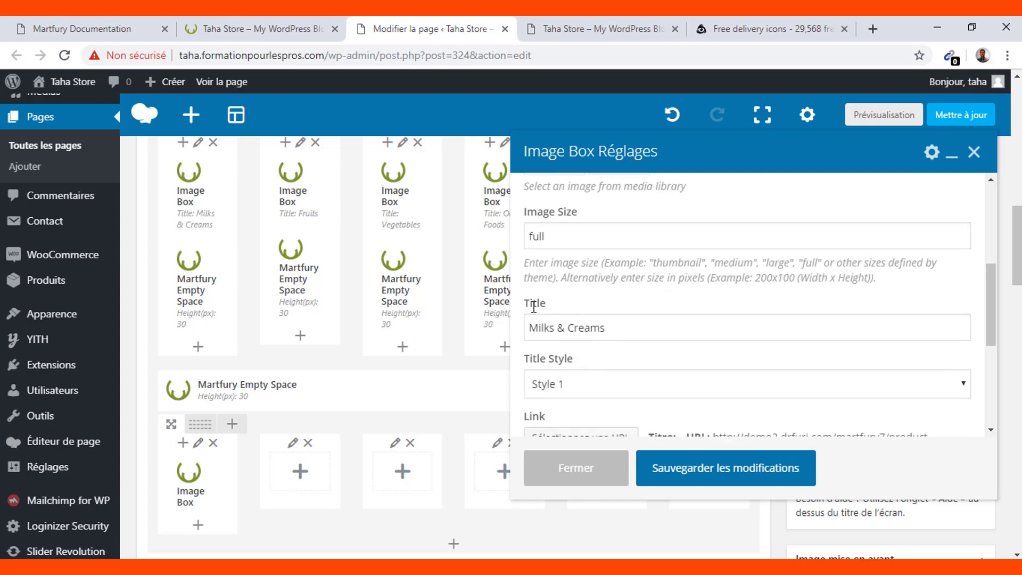
scroll(562, 397, "down", 2)
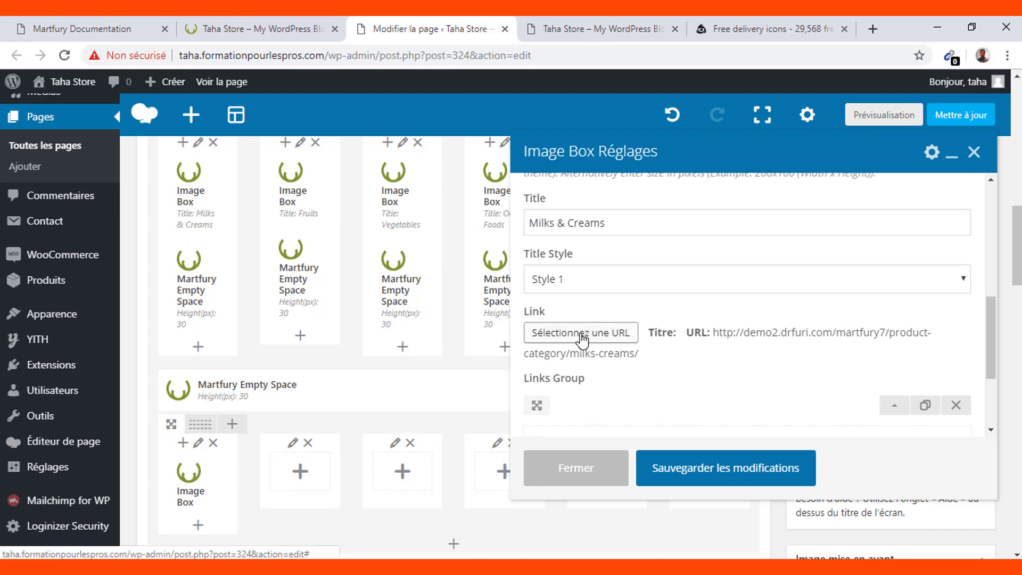
scroll(602, 376, "down", 1)
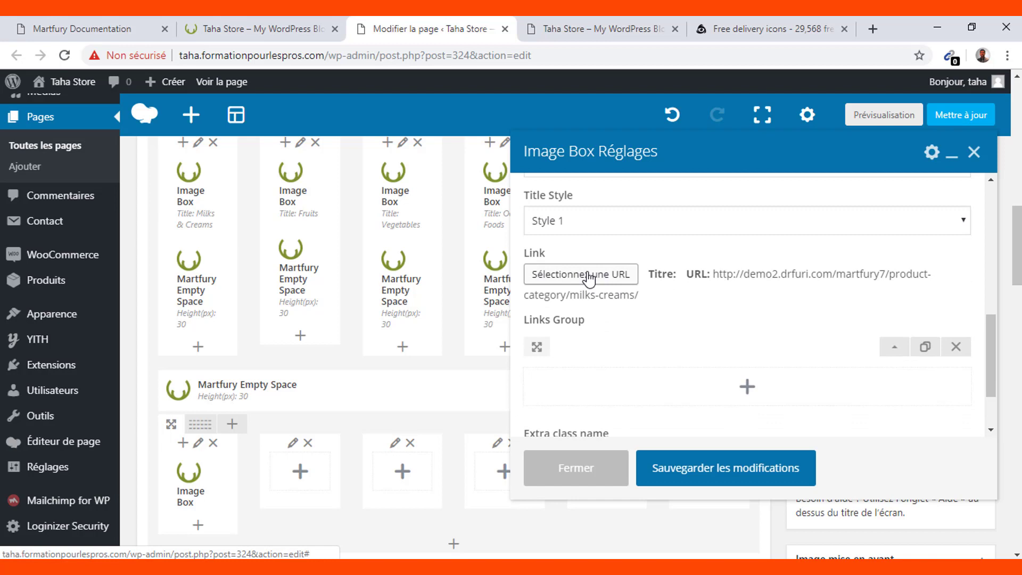
triple_click(739, 274)
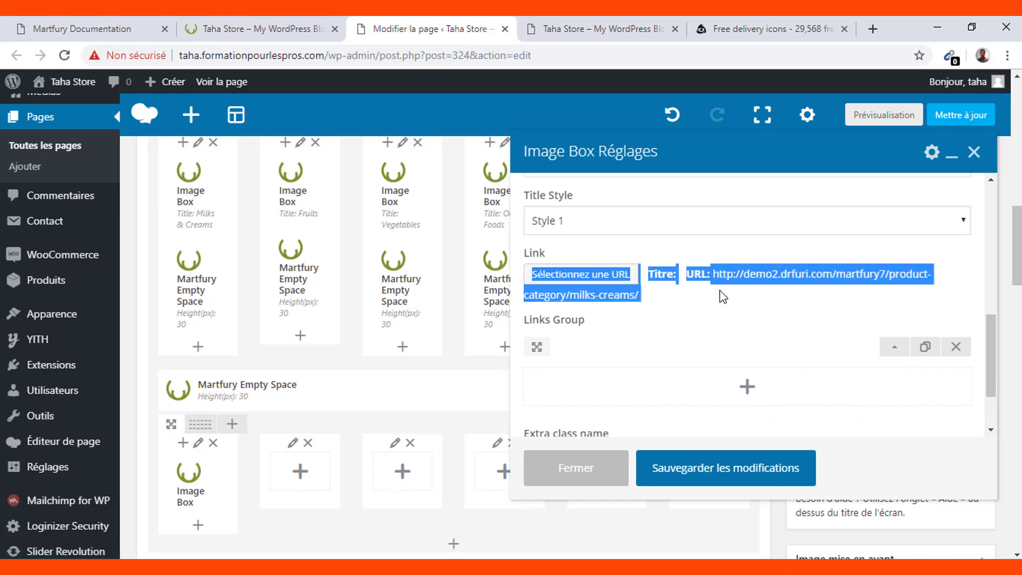
left_click(720, 288)
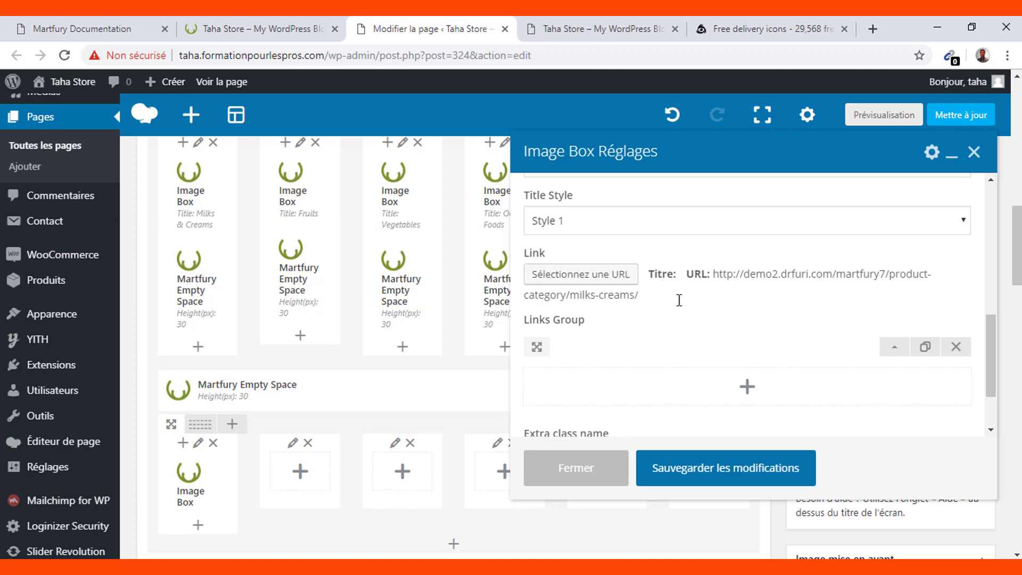
left_click_drag(715, 273, 635, 292)
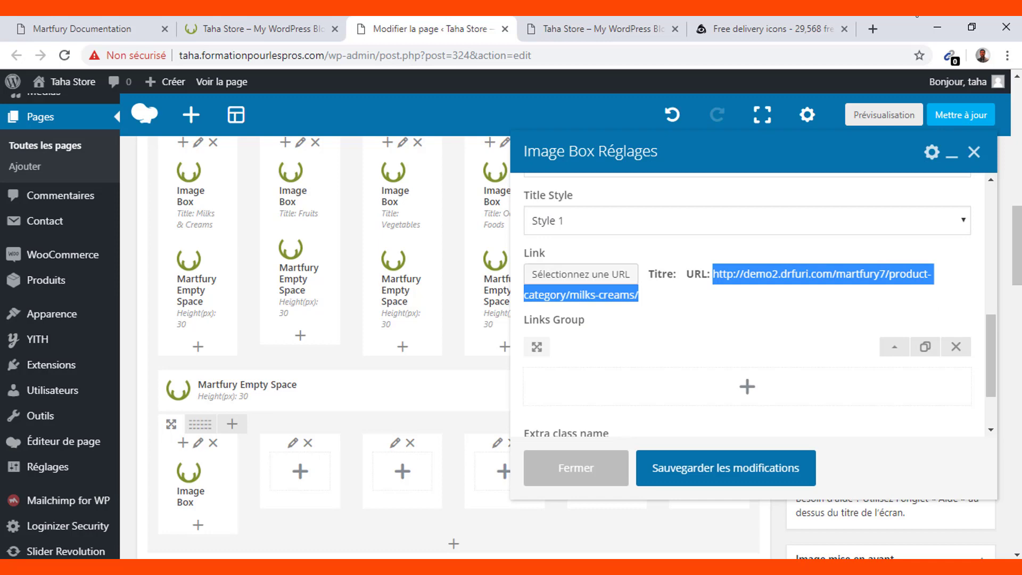
left_click(873, 29)
type("http://demo2.drfuri.com/martfury7/product-category/milks-creams/")
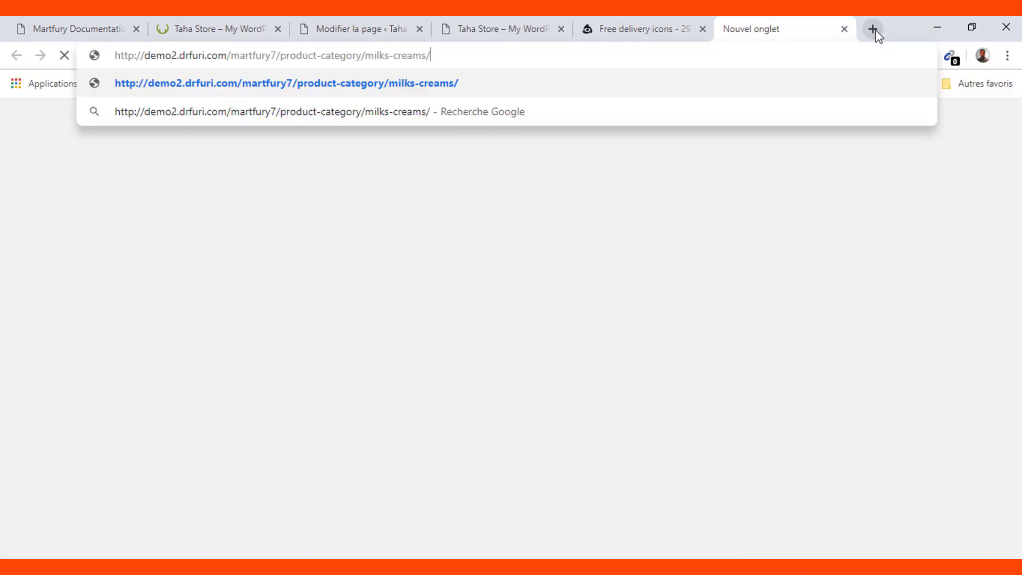
key("Return")
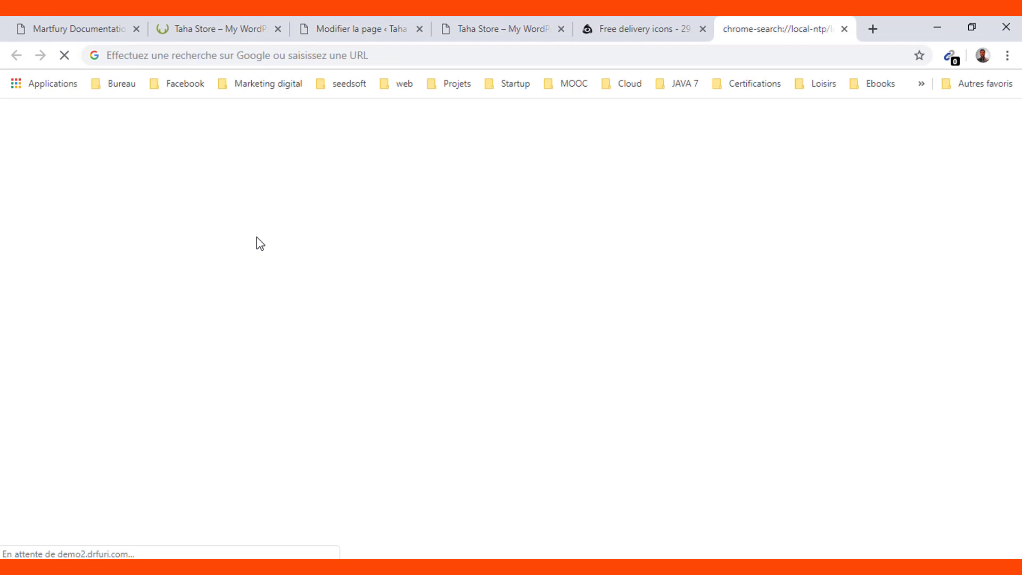
left_click(413, 60)
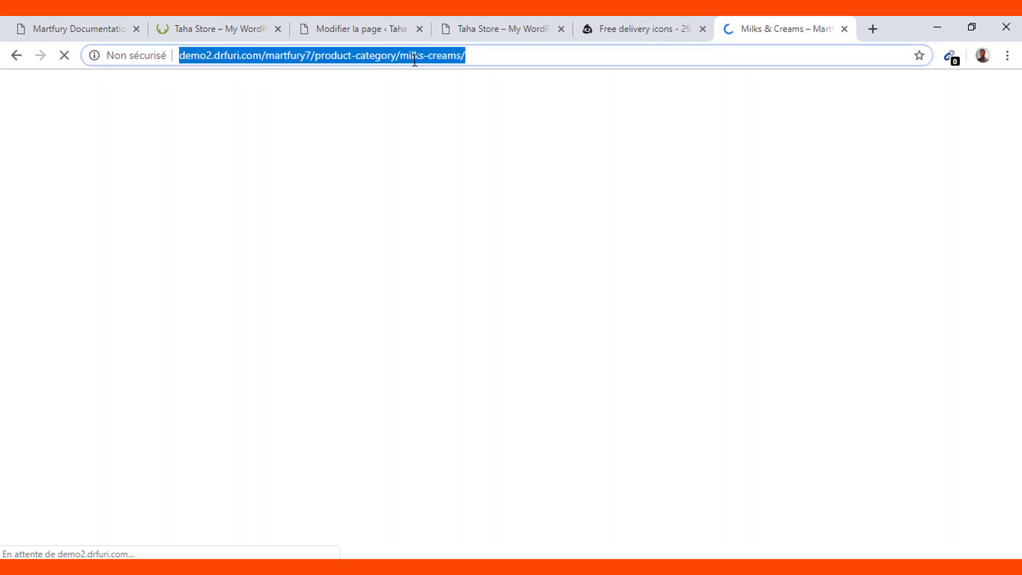
left_click(328, 17)
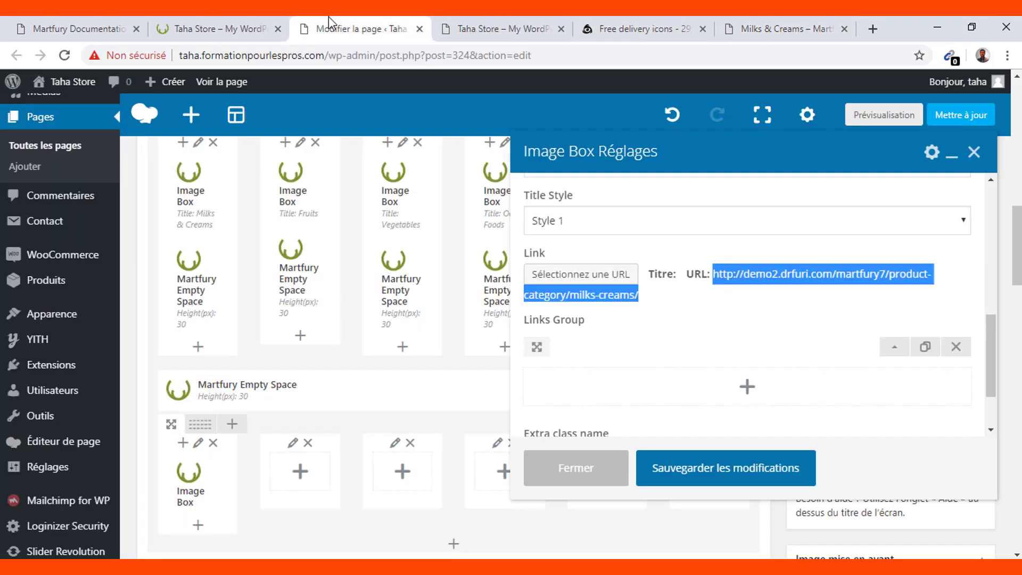
Open the Milks & Creams Image Box's link for editing and clear its web address.
left_click(585, 279)
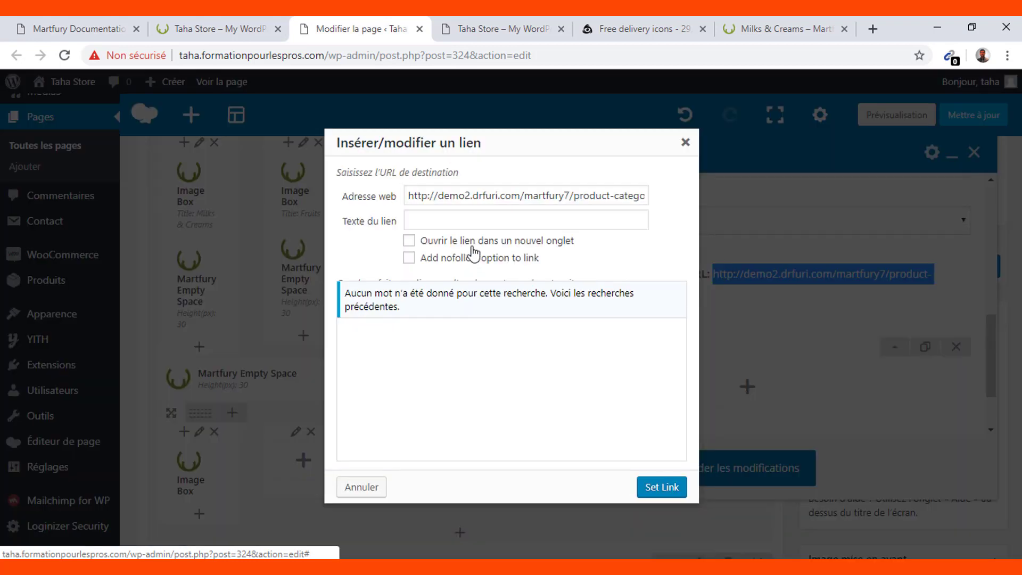
left_click(498, 194)
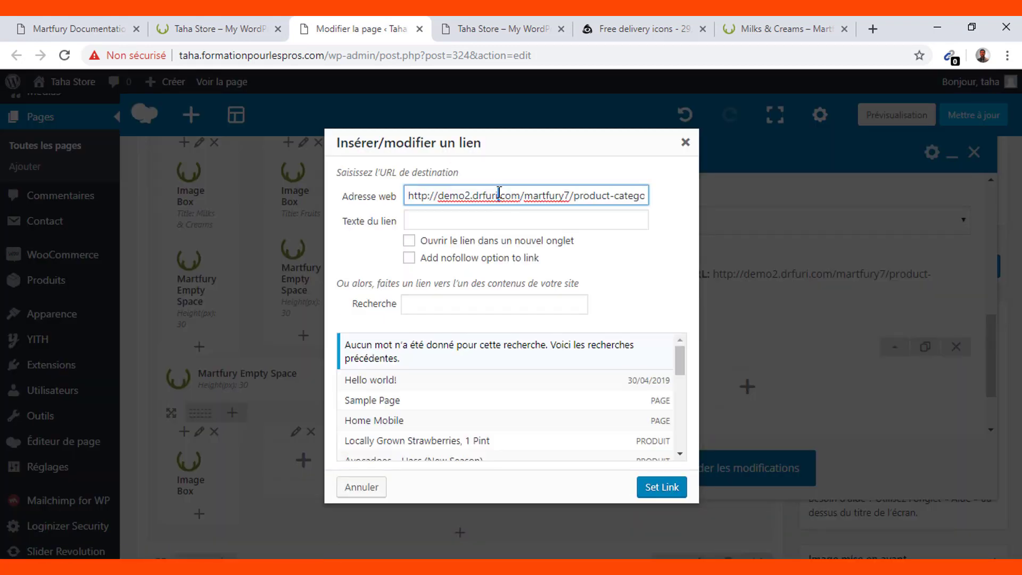
key("BackSpace")
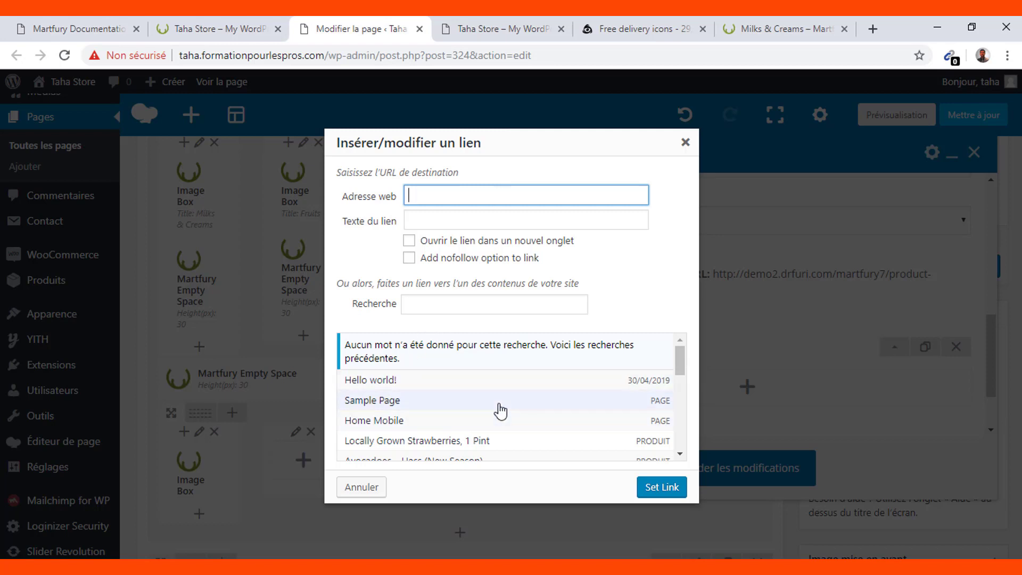
Look through the site's existing posts, pages and products offered as link targets for the Image Box.
scroll(497, 411, "down", 3)
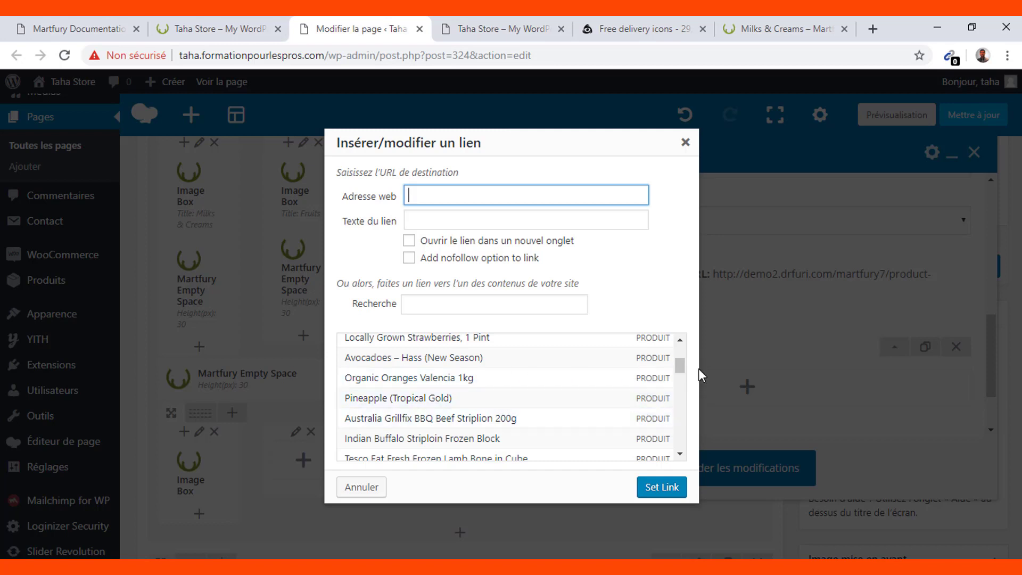
left_click_drag(679, 365, 682, 442)
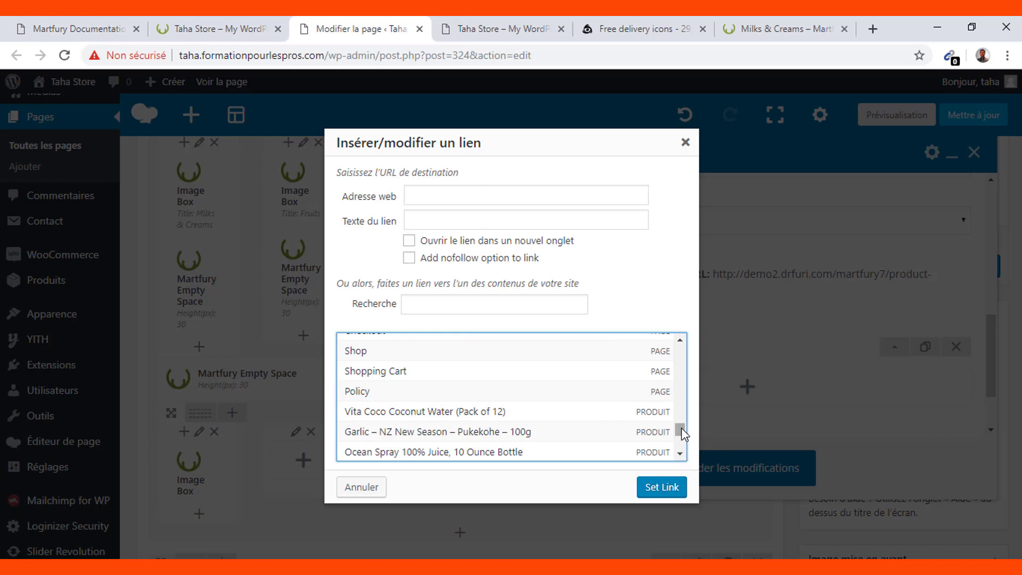
left_click_drag(682, 429, 679, 441)
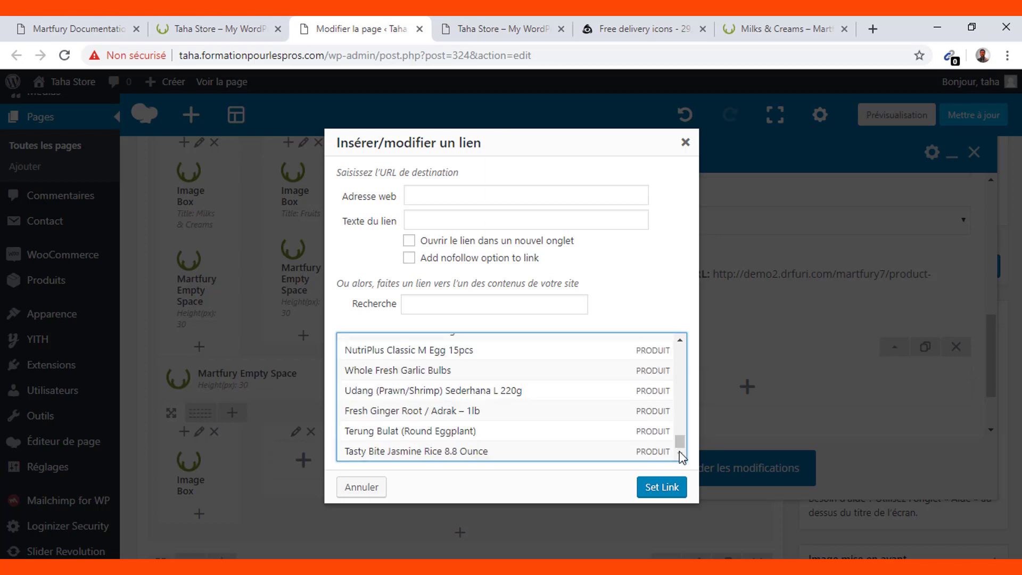
left_click(681, 338)
left_click(681, 339)
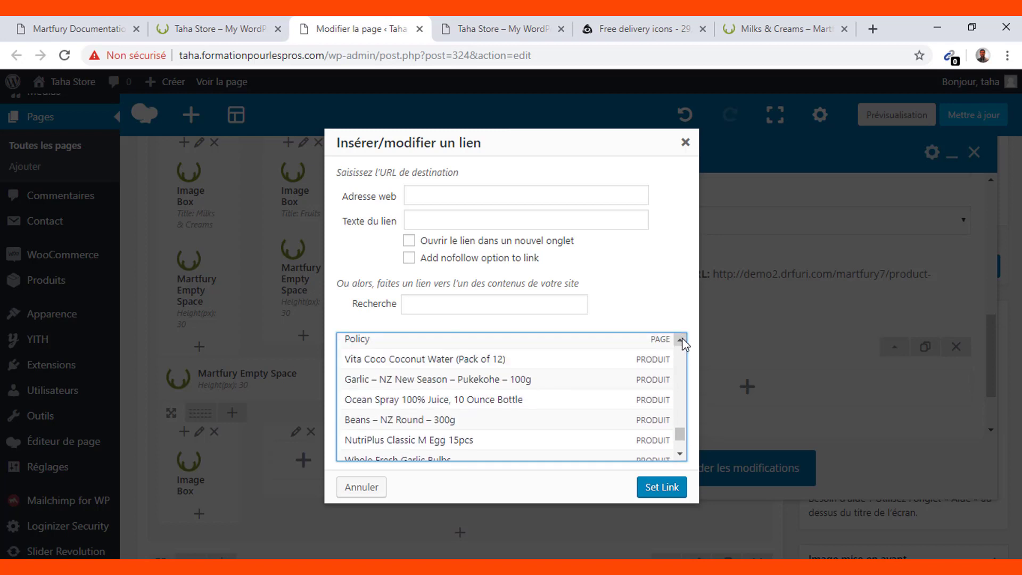
left_click(681, 340)
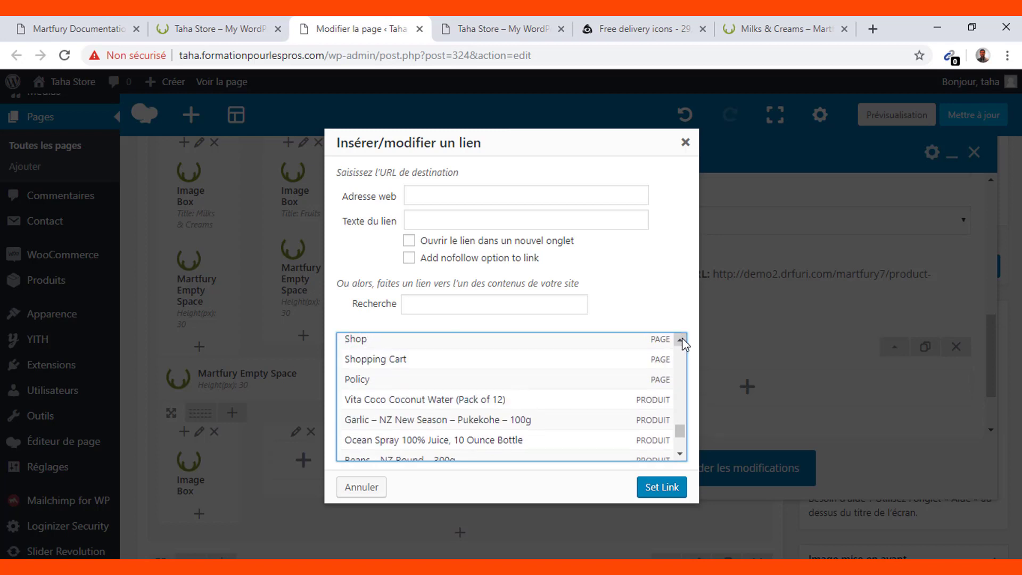
left_click(681, 340)
left_click(681, 339)
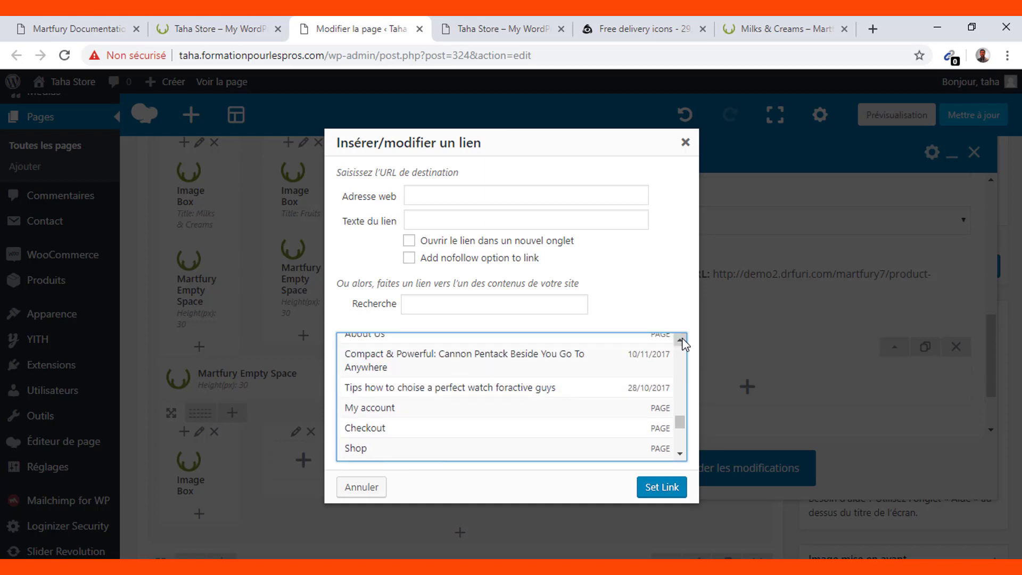
left_click(681, 339)
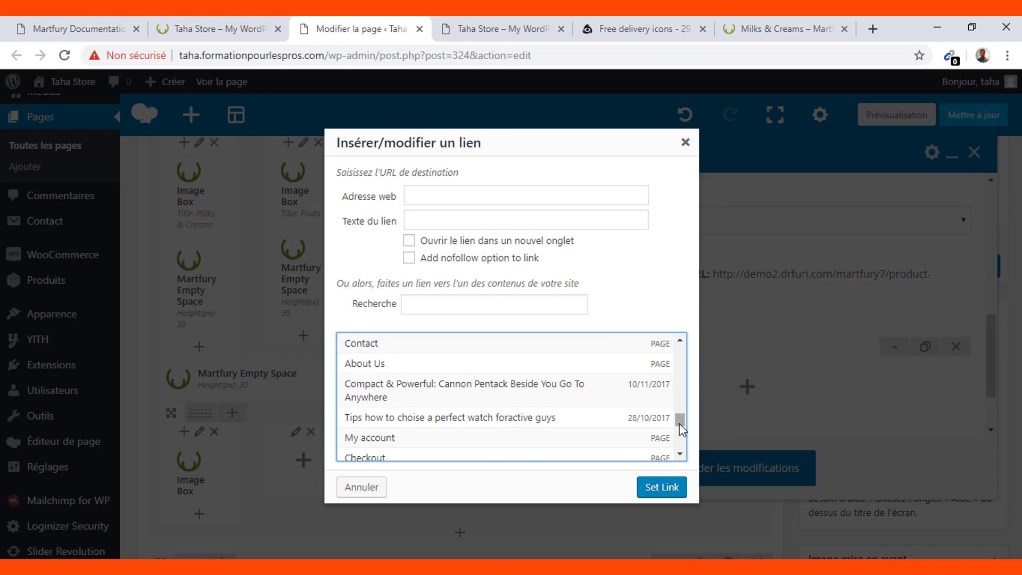
left_click_drag(680, 420, 678, 338)
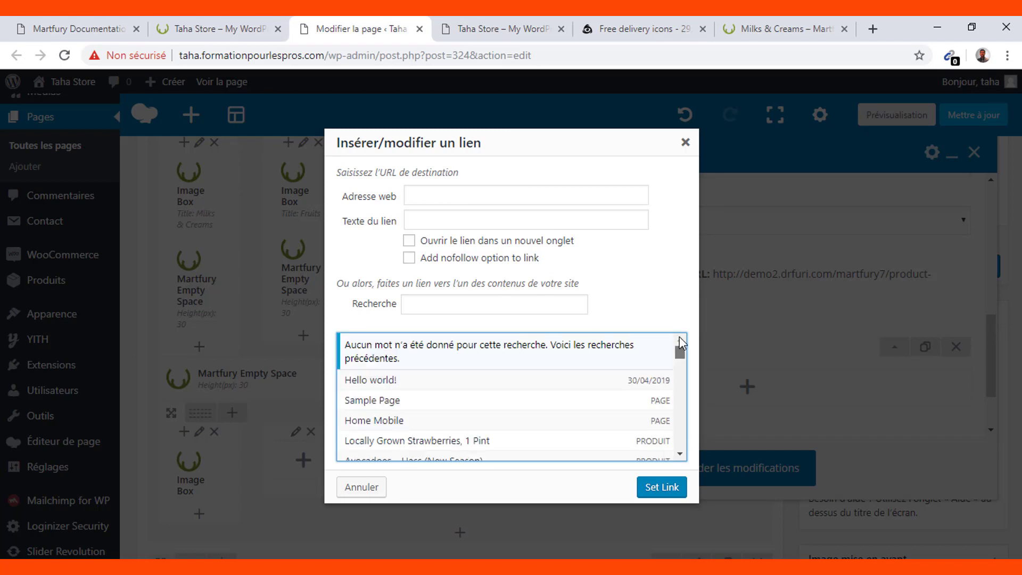
Search the site content for "milk" and set the Image Box's link to the product MariGold 100% Juice Milk 350ml.
left_click(492, 303)
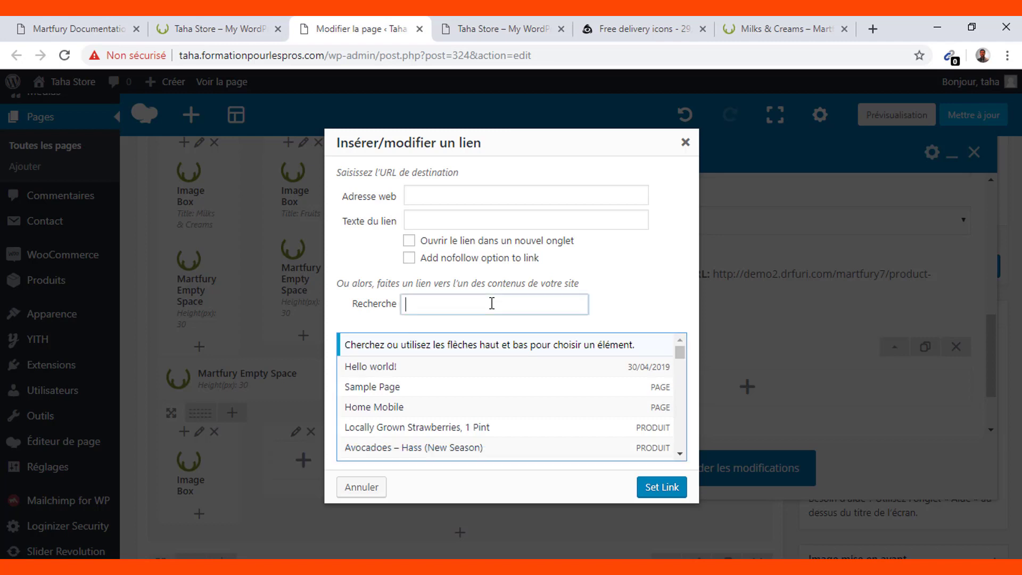
type("milk")
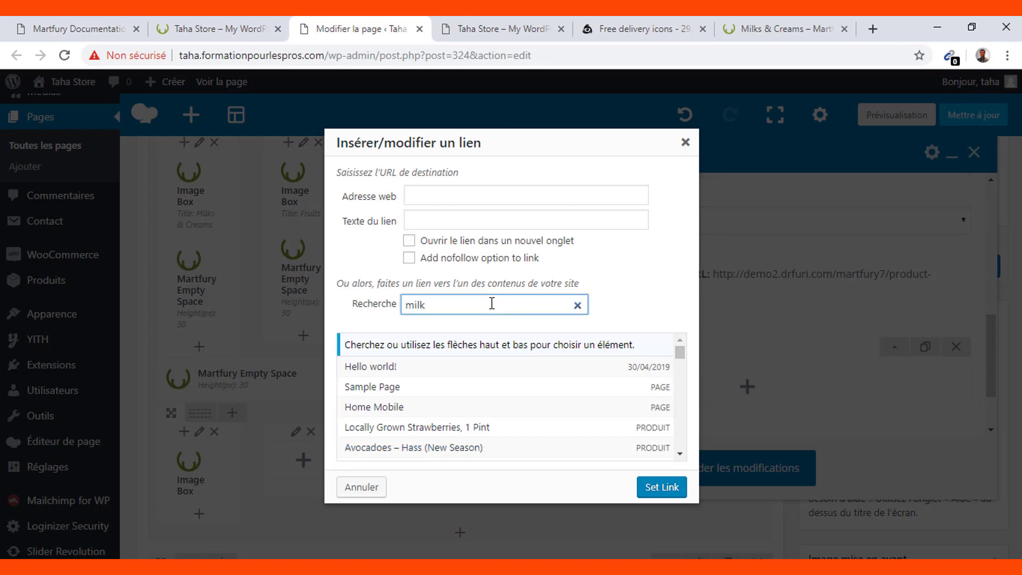
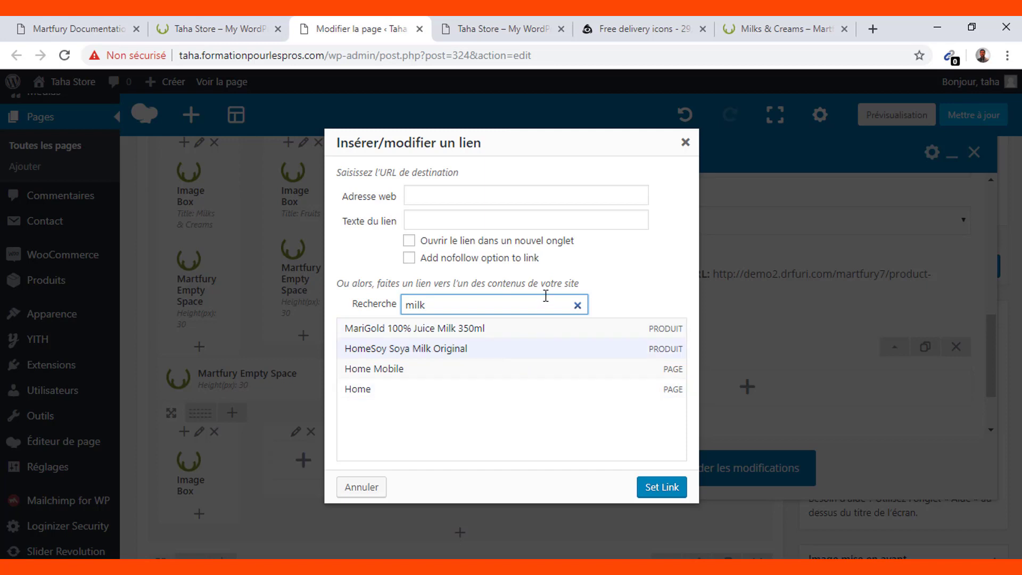
left_click(579, 307)
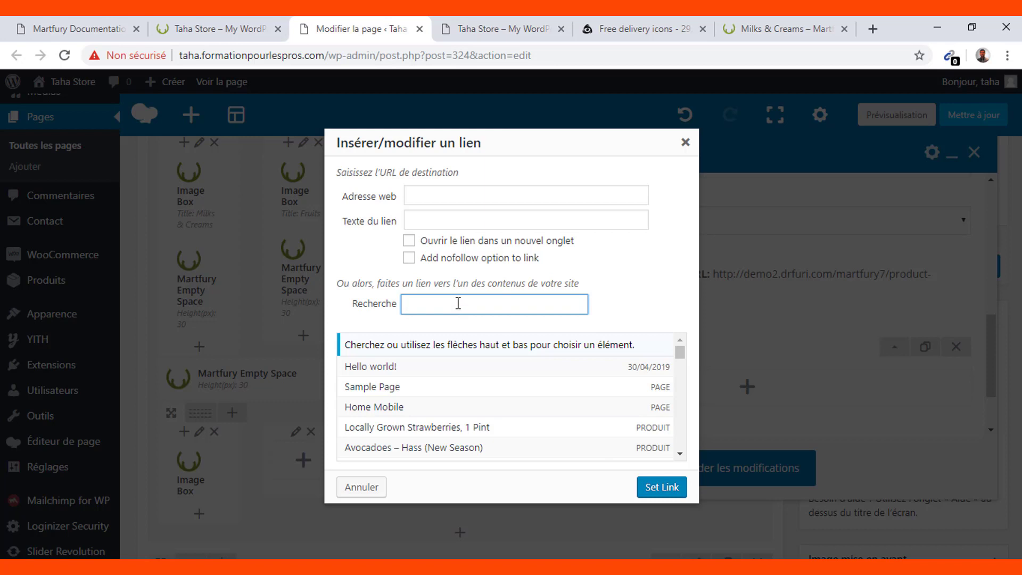
type("milk")
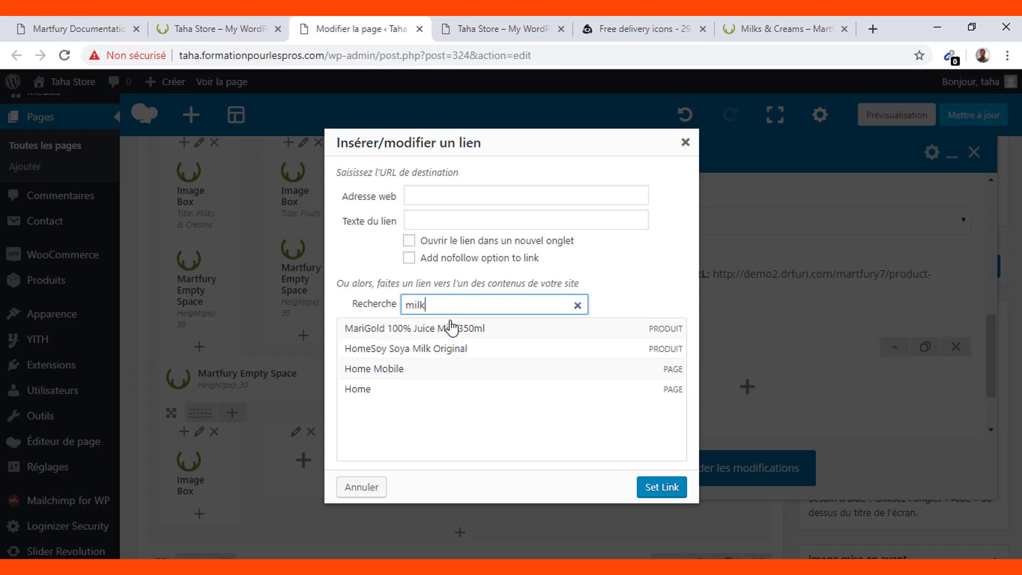
left_click(451, 328)
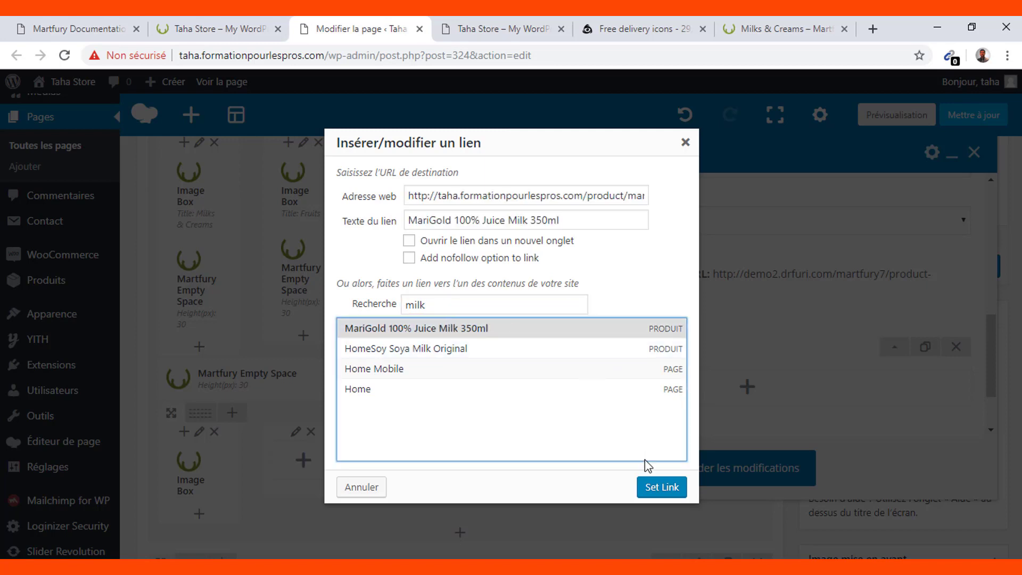
left_click(664, 489)
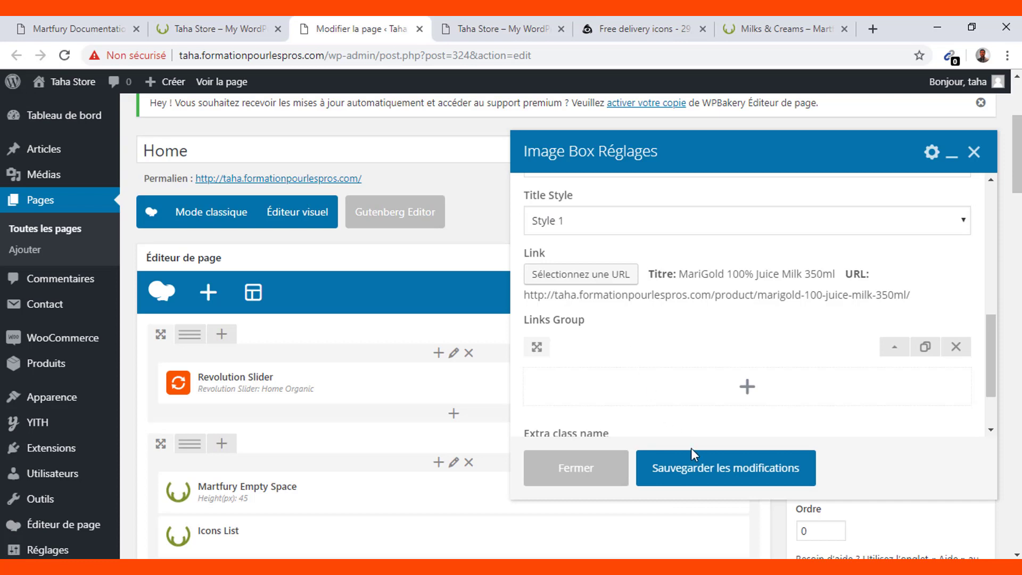
Review the Milks & Creams Image Box's image, size, title and link, and save its settings.
left_click(705, 477)
scroll(756, 298, "up", 4)
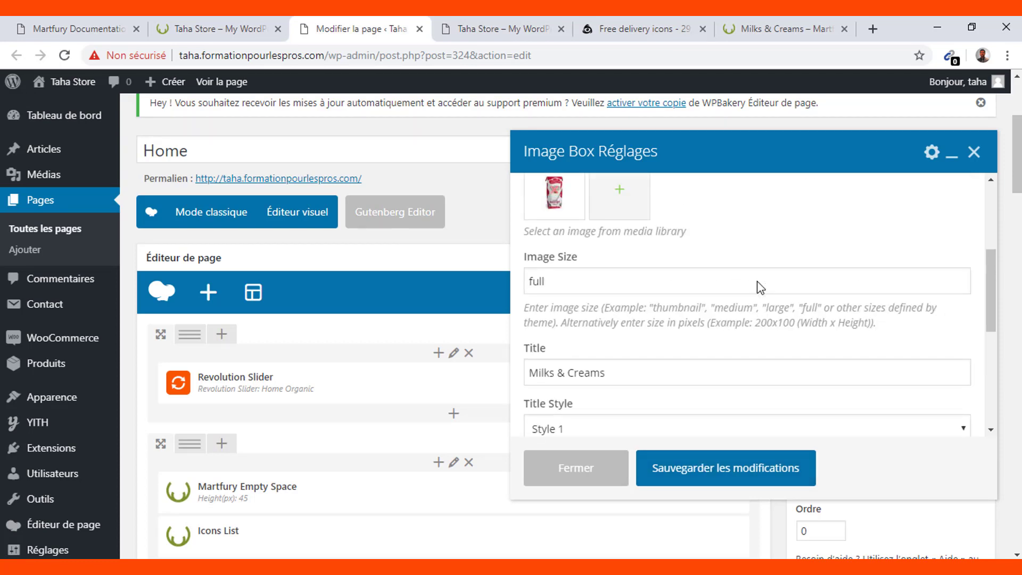
scroll(758, 281, "up", 3)
scroll(759, 285, "down", 6)
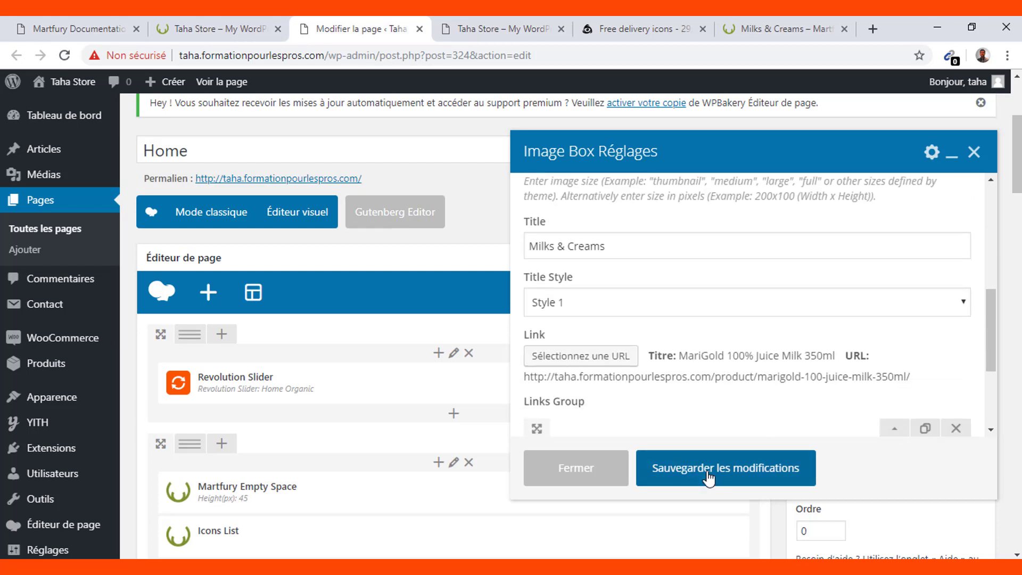
left_click(709, 478)
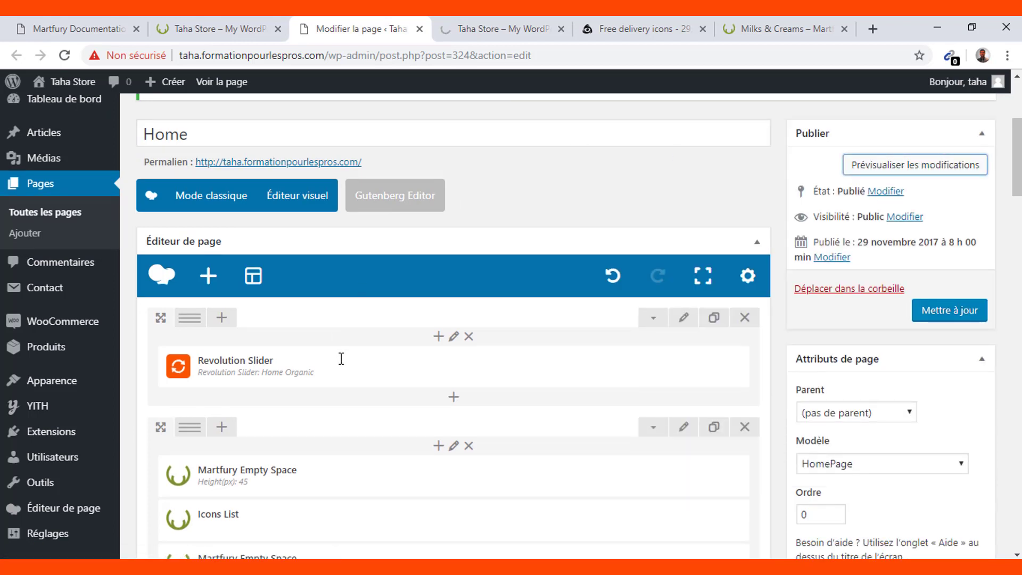
Preview the modified home page and examine the product category boxes and the new row beneath them.
left_click(476, 31)
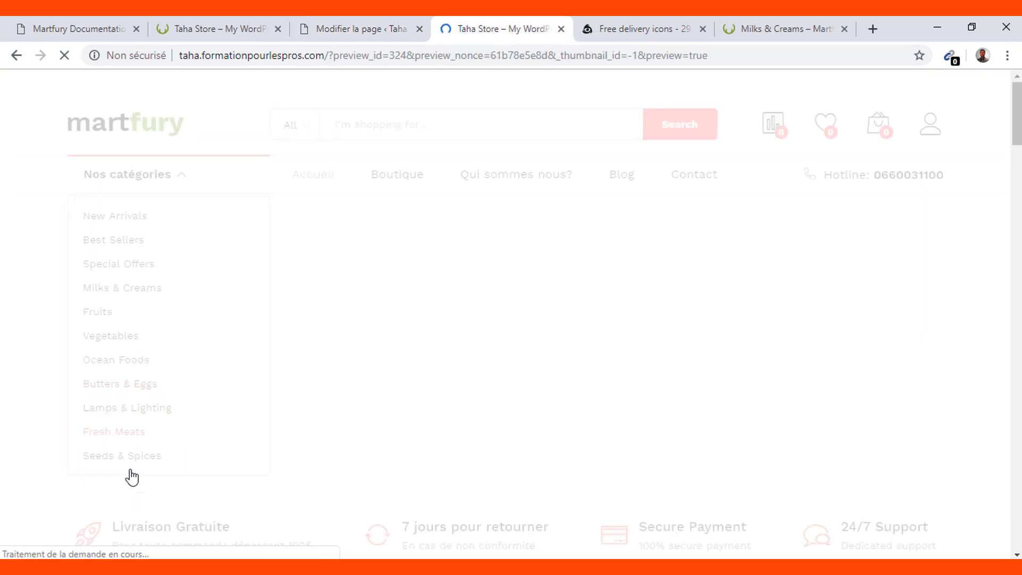
scroll(130, 468, "down", 7)
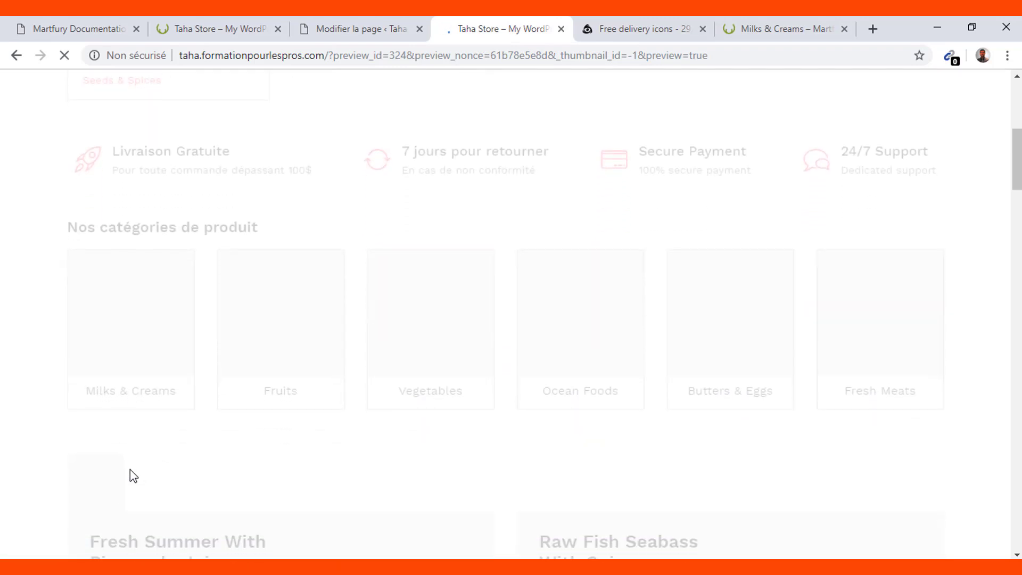
scroll(130, 468, "down", 1)
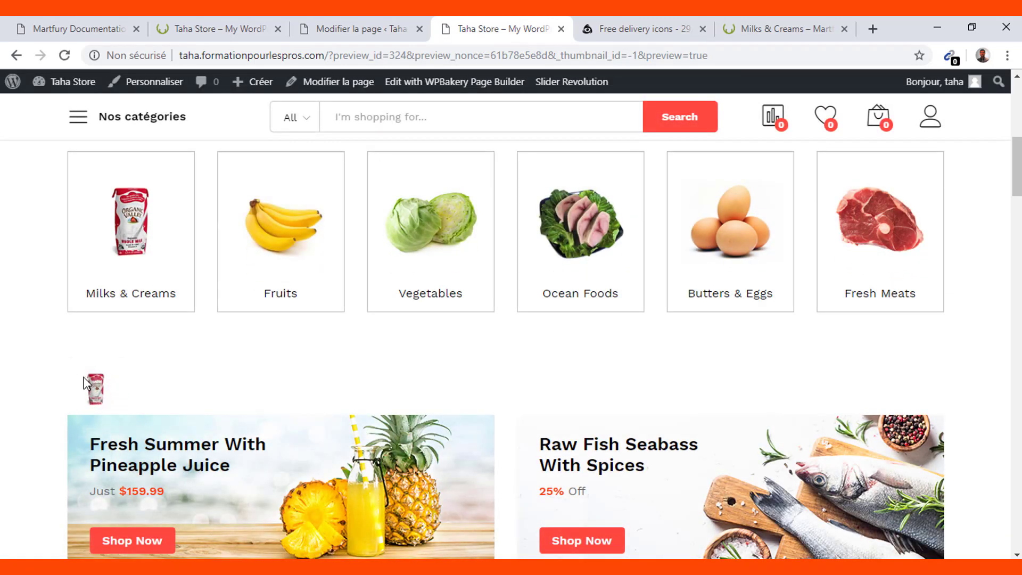
Open the previewed Milks & Creams box's link in a new browser tab and check the domain in its address.
middle_click(127, 260)
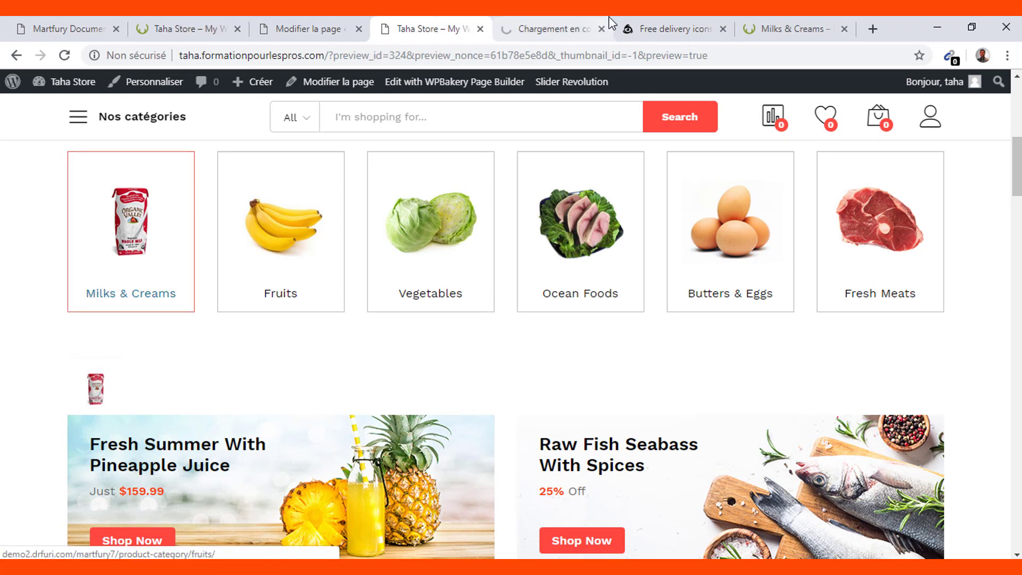
left_click(566, 18)
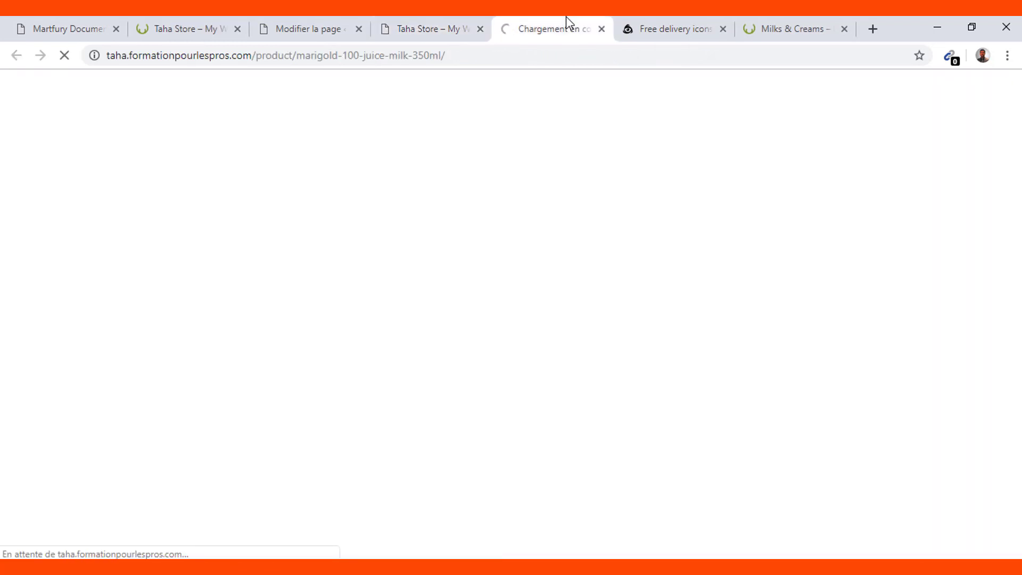
double_click(187, 56)
double_click(245, 55)
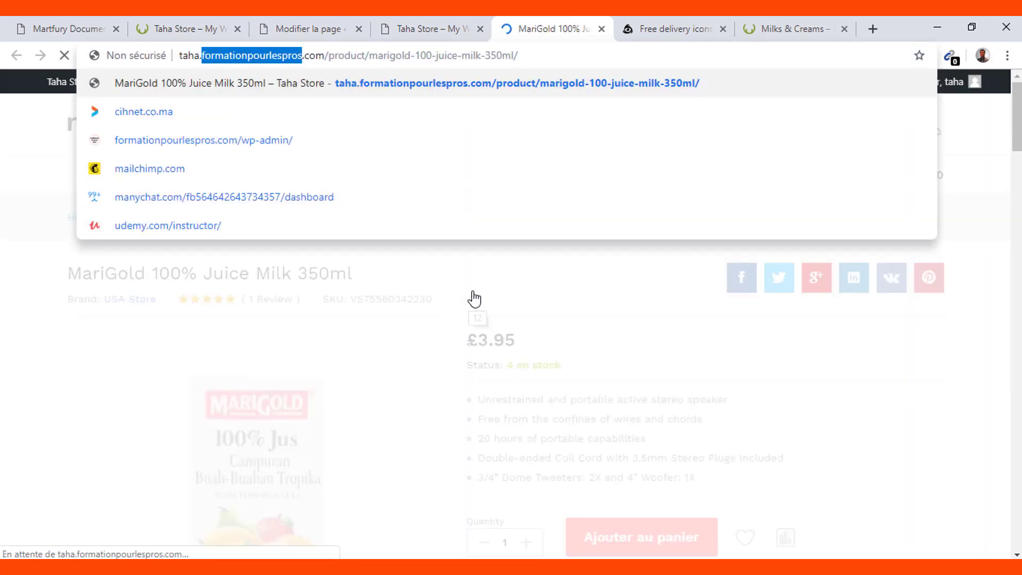
left_click(71, 269)
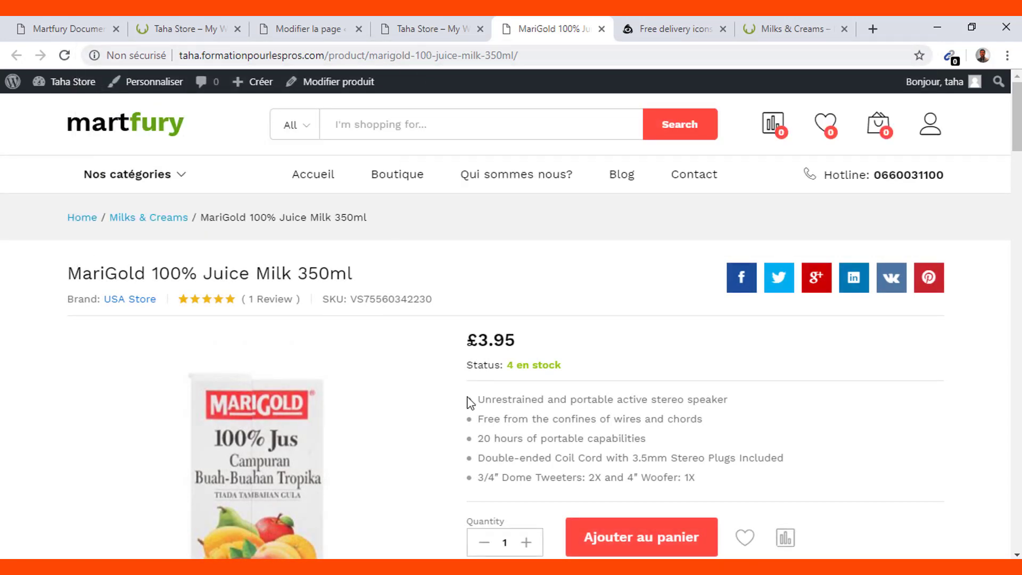
Look through the MariGold product page down to its related products, close it and return to the page editor.
scroll(471, 407, "down", 8)
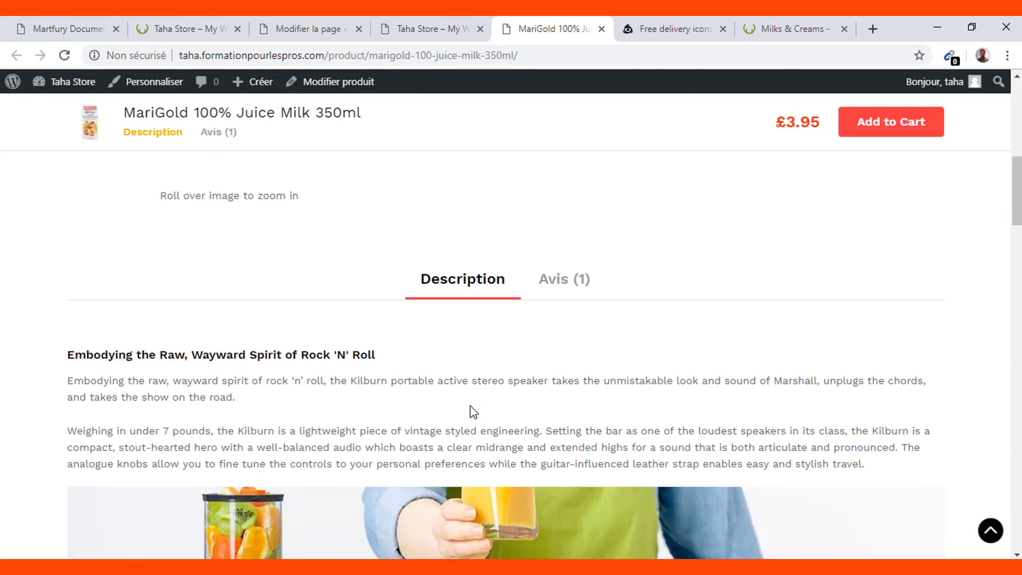
scroll(471, 410, "down", 15)
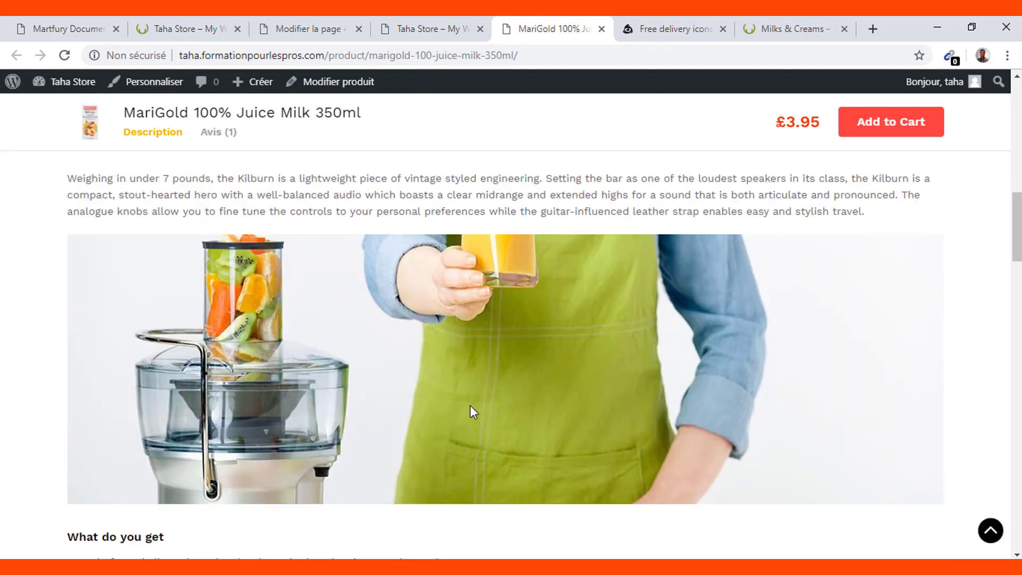
scroll(474, 411, "down", 5)
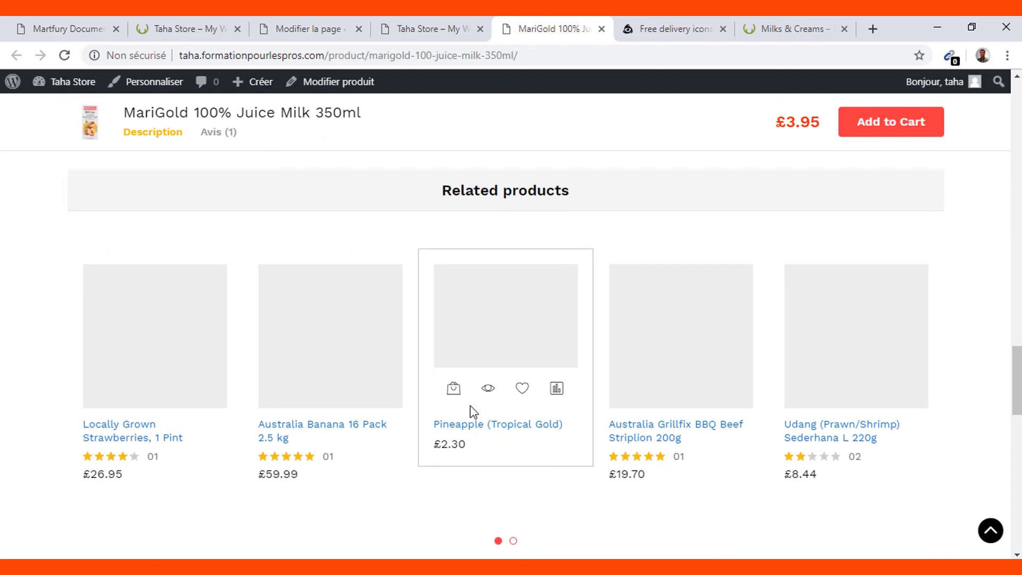
scroll(473, 411, "up", 1)
scroll(471, 410, "up", 10)
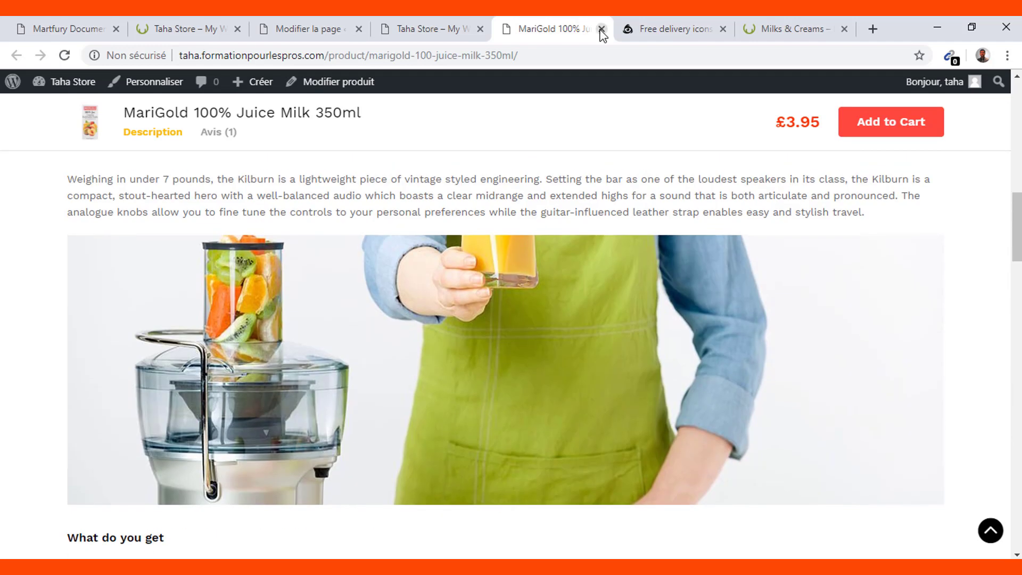
left_click(601, 28)
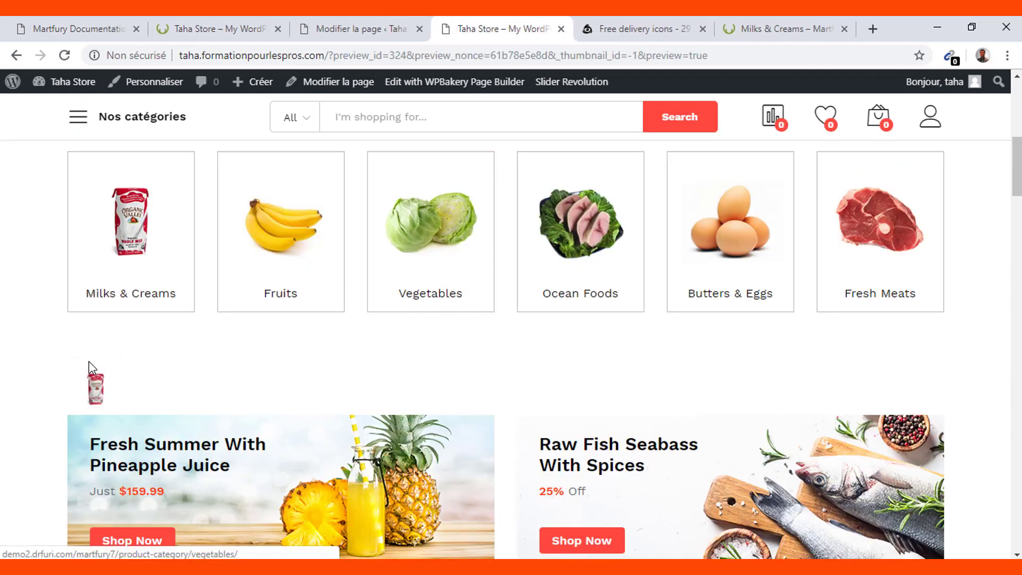
left_click(388, 30)
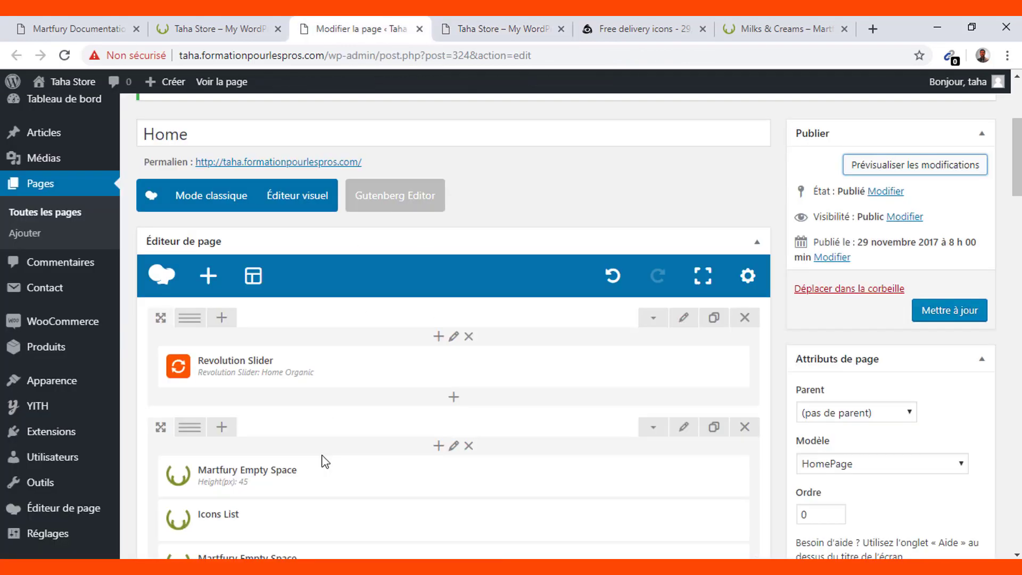
Compare the Home page's editor rows with the preview's slider, icons list, product categories and banners.
scroll(321, 461, "down", 5)
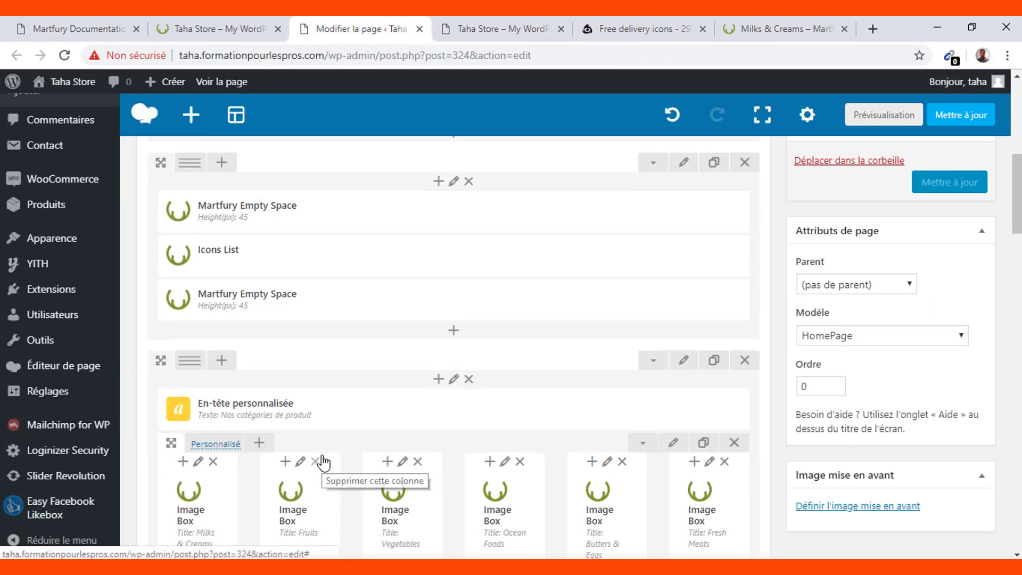
scroll(323, 461, "down", 2)
scroll(323, 463, "down", 2)
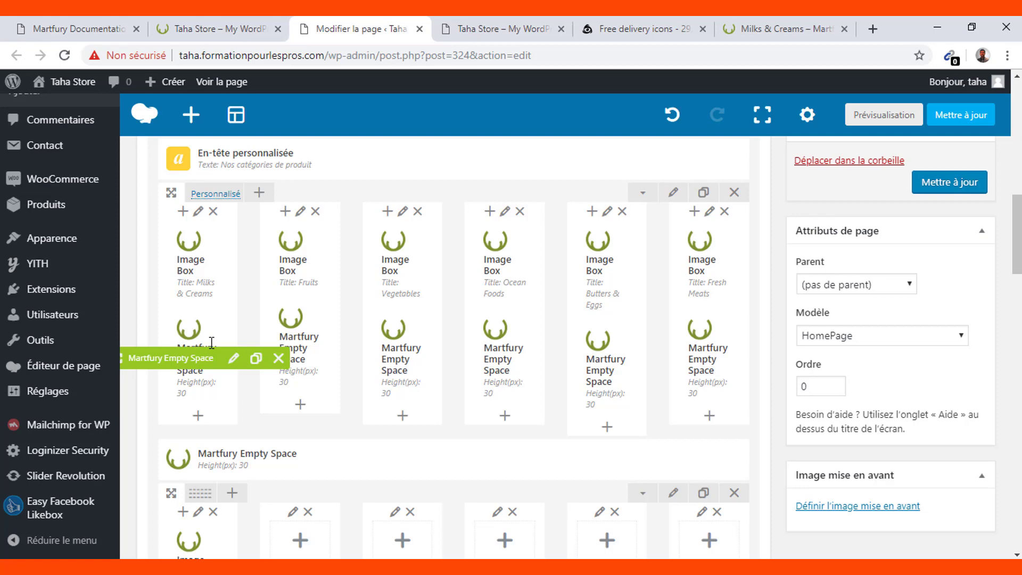
left_click(522, 17)
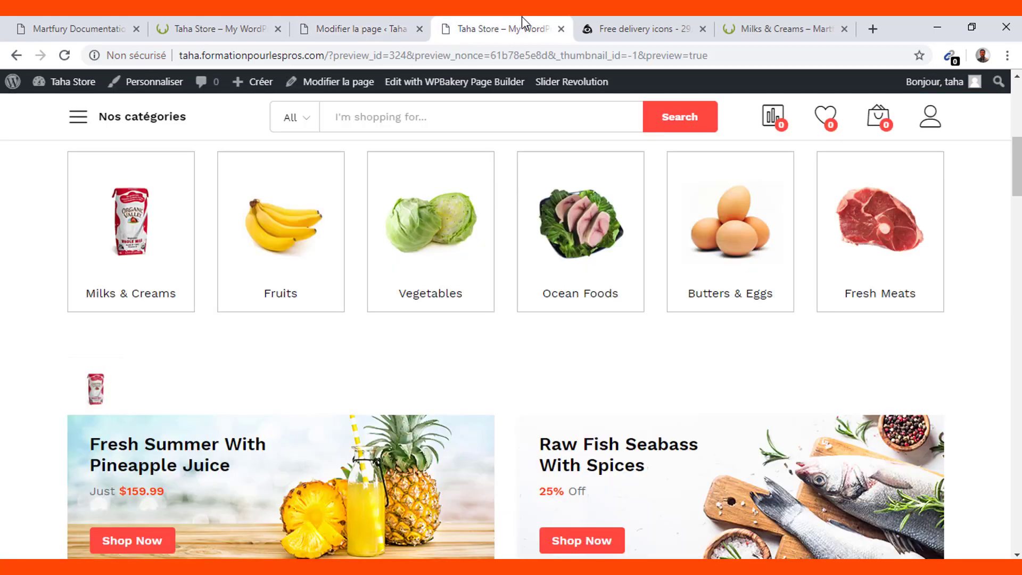
scroll(508, 345, "up", 10)
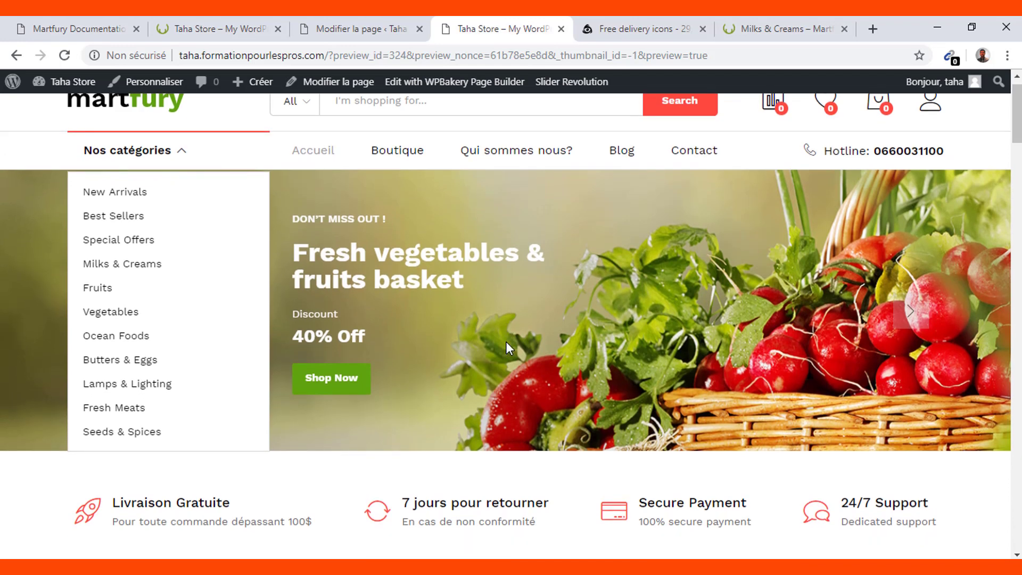
scroll(506, 341, "down", 3)
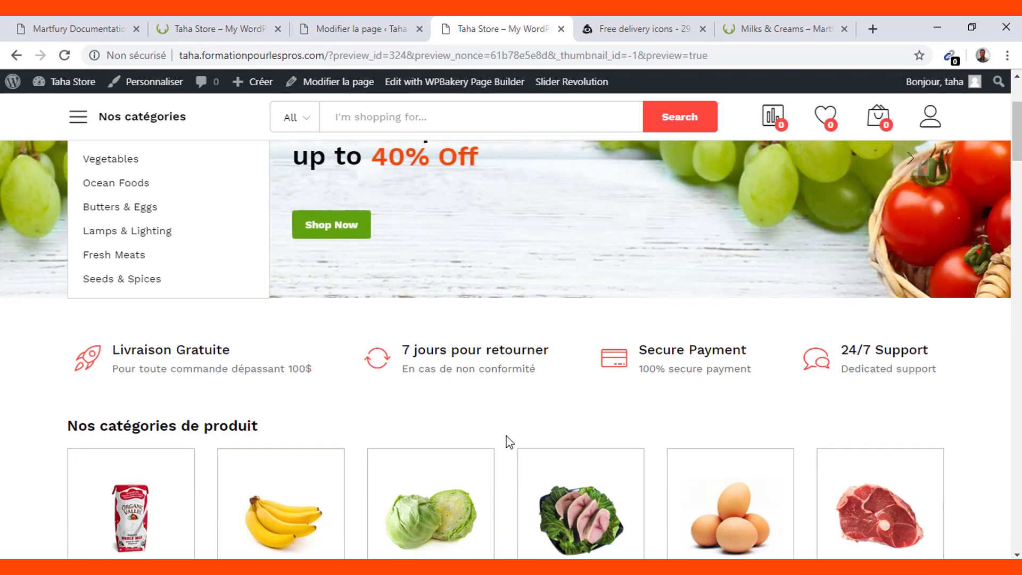
scroll(509, 441, "down", 5)
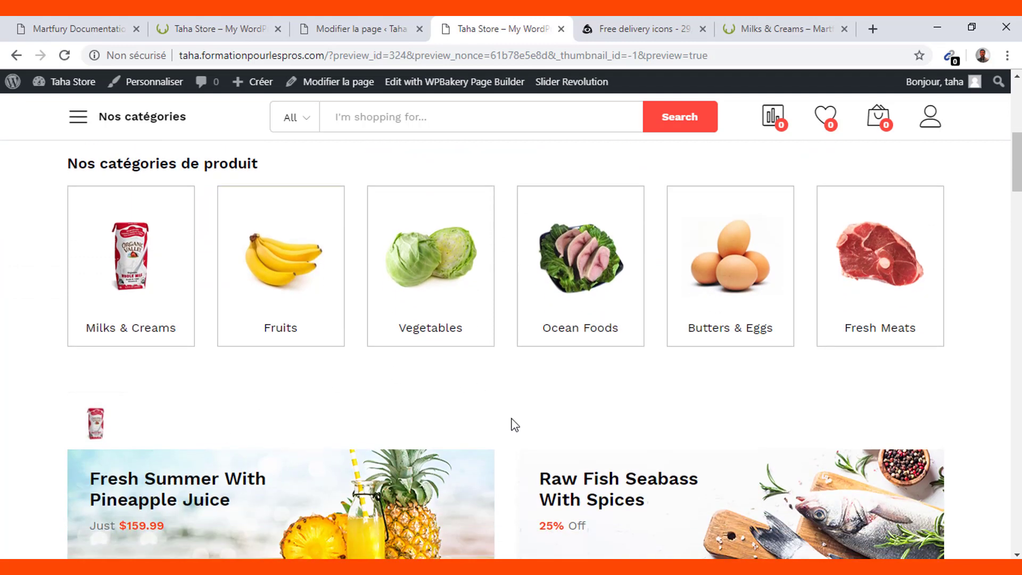
scroll(514, 424, "down", 4)
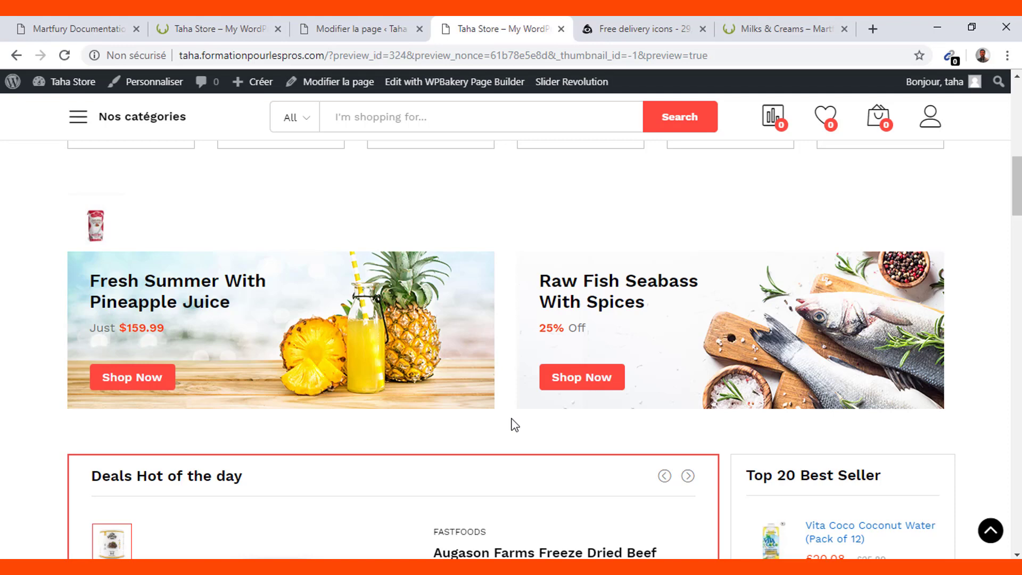
scroll(514, 424, "up", 10)
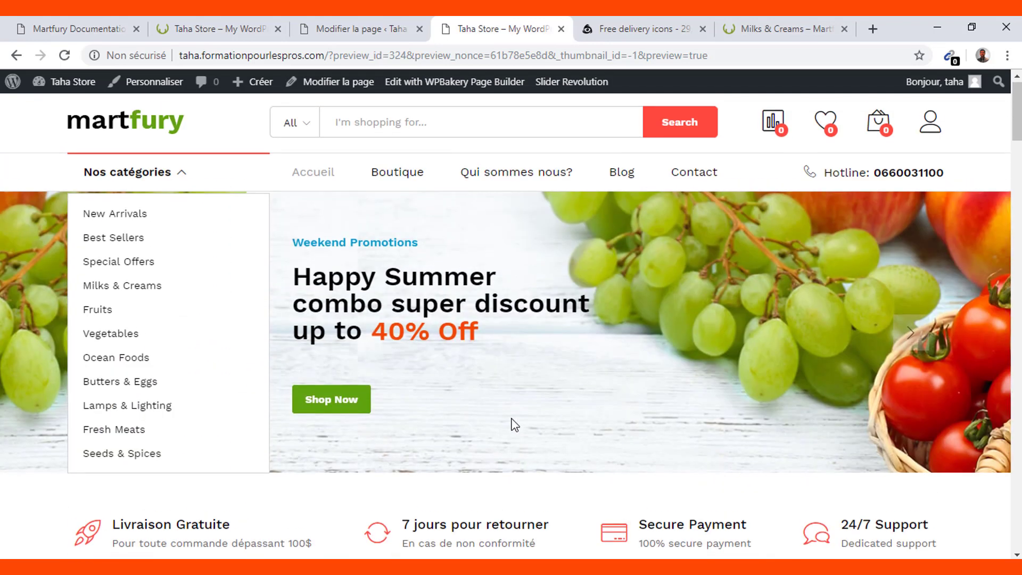
scroll(514, 424, "down", 4)
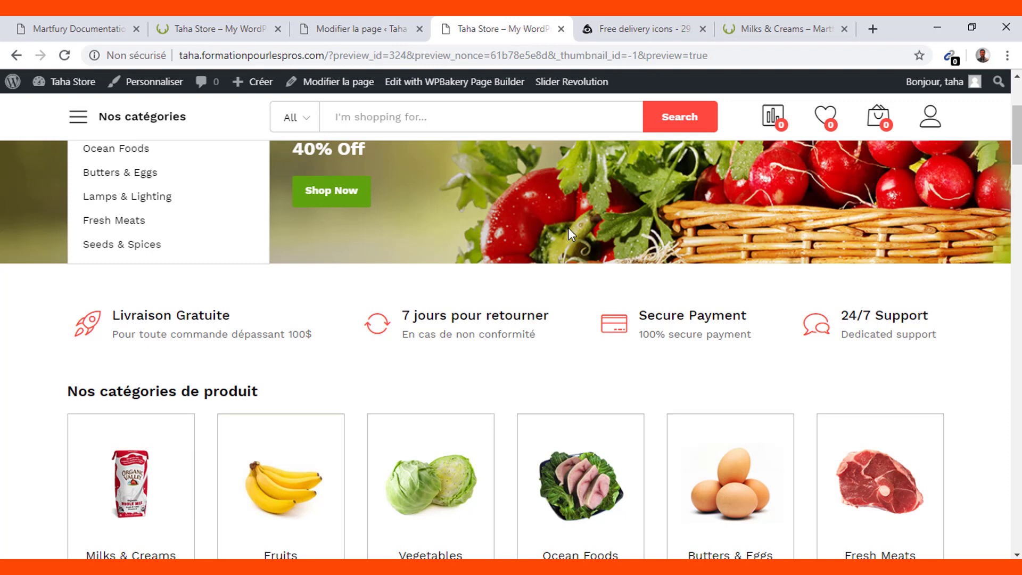
Delete the inner row below the product categories that holds only one untitled Image Box.
left_click(400, 21)
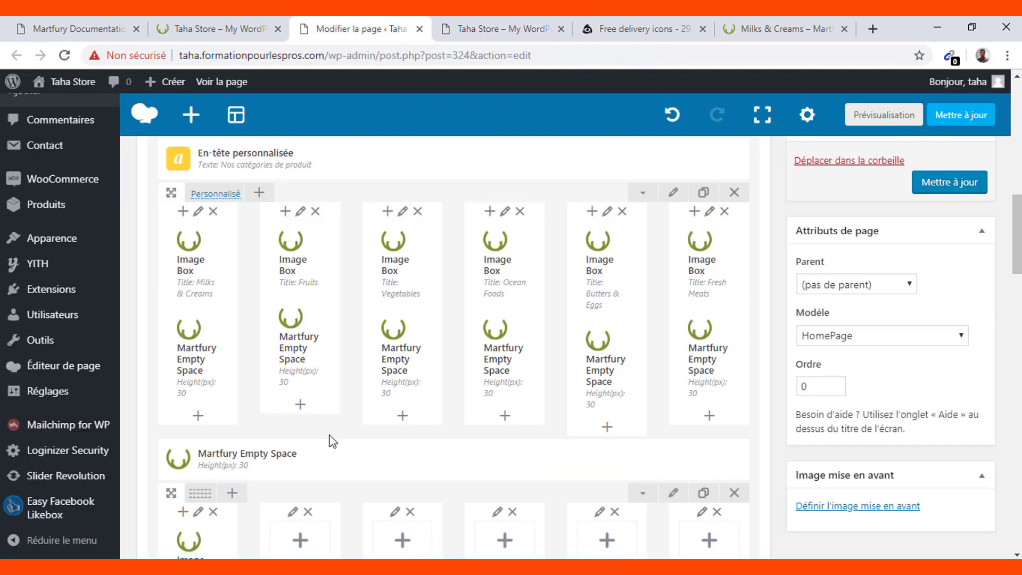
scroll(331, 440, "down", 5)
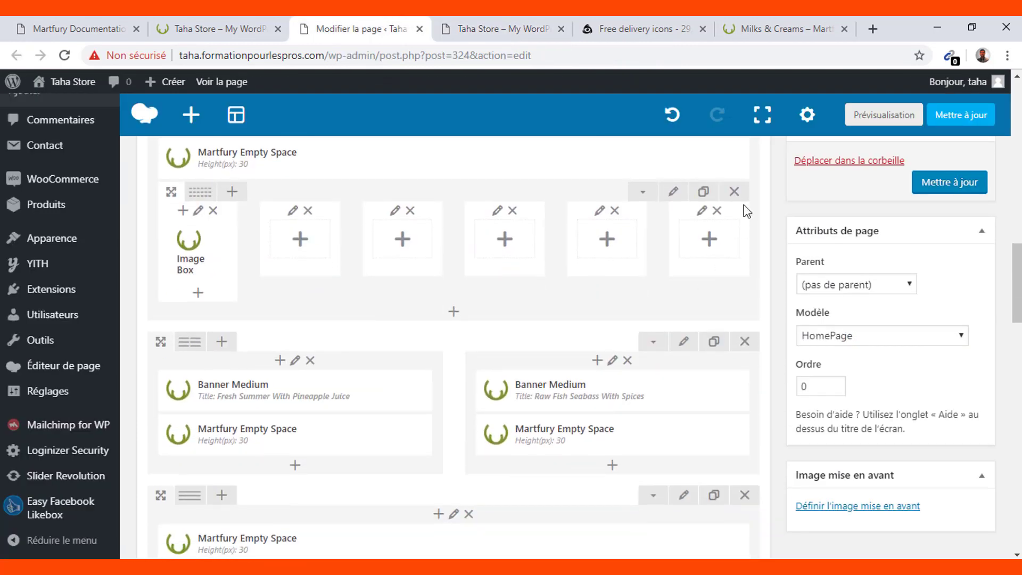
scroll(702, 246, "up", 3)
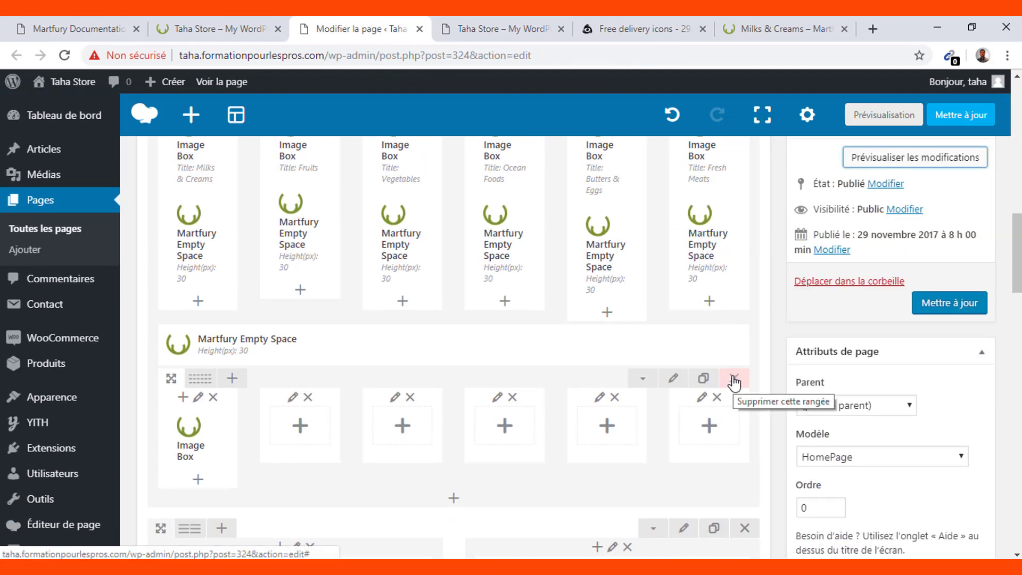
left_click(735, 379)
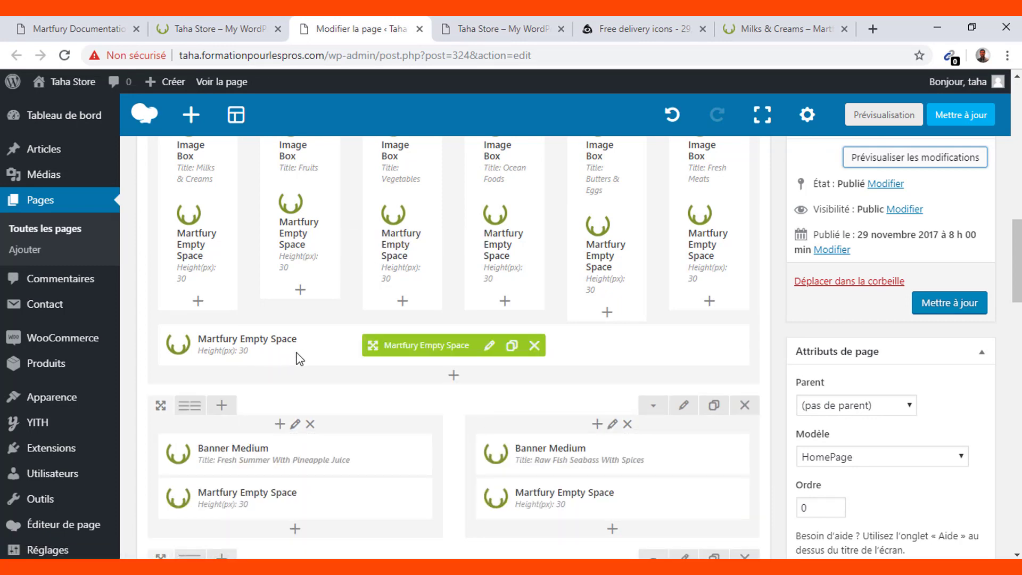
Preview the modified Home page and check the area between the product categories and the two banners.
left_click(468, 28)
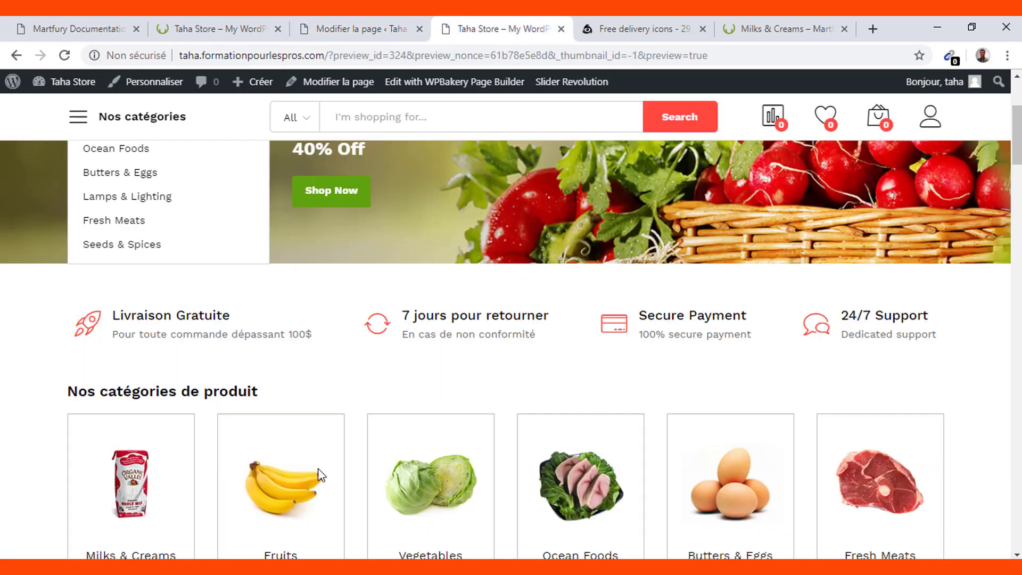
scroll(320, 476, "down", 3)
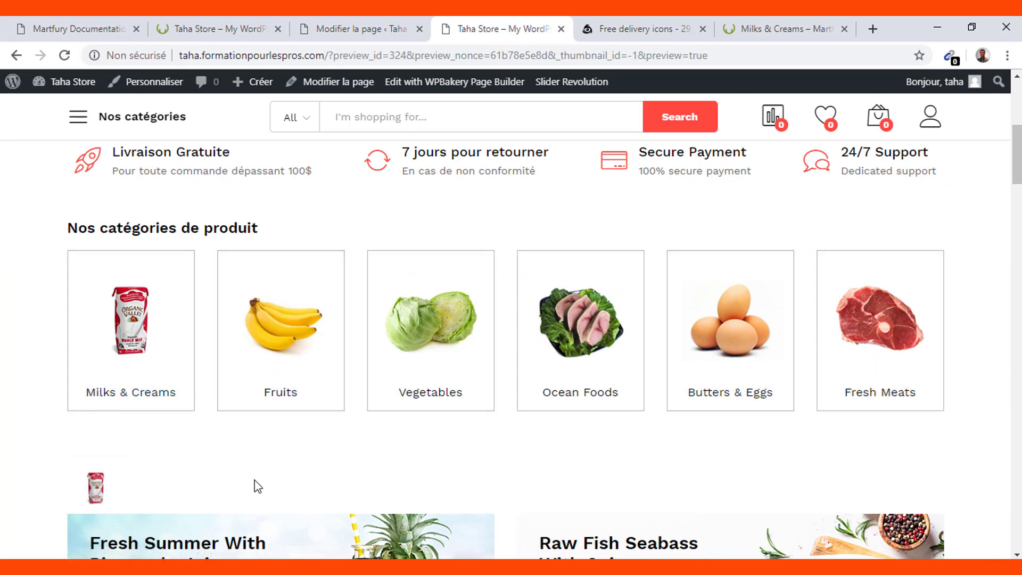
scroll(258, 486, "down", 5)
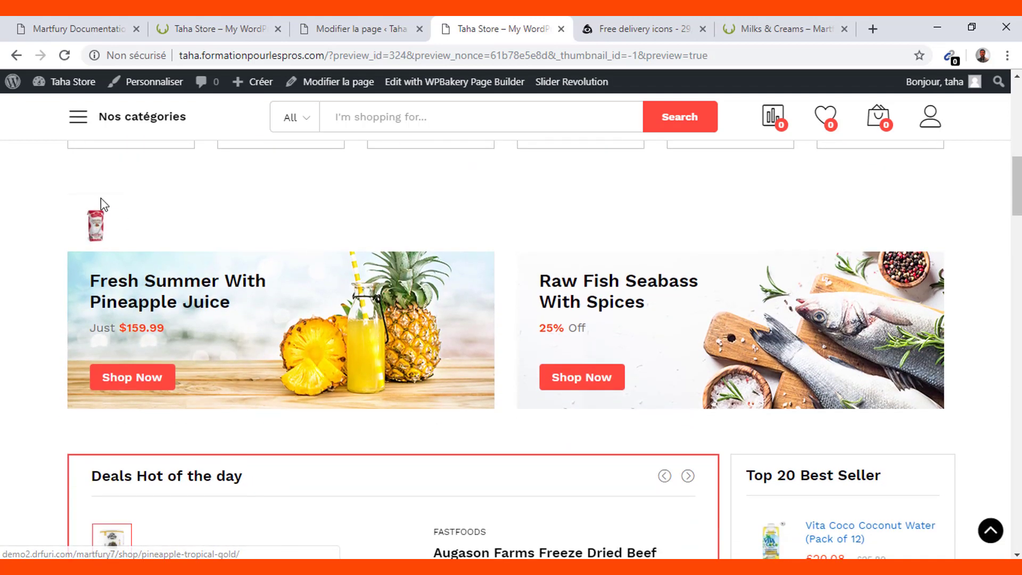
left_click(354, 35)
left_click(873, 120)
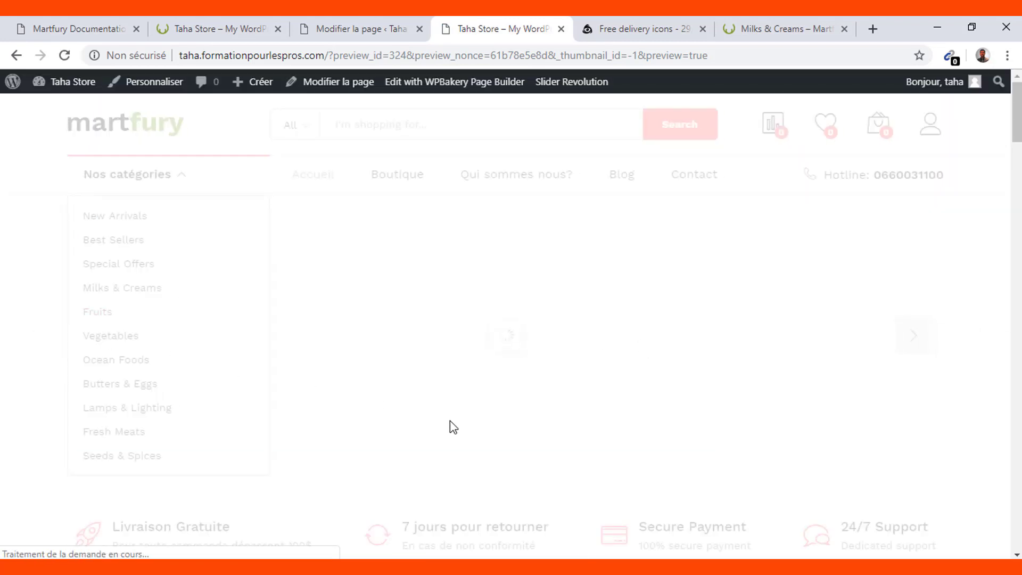
scroll(450, 420, "down", 4)
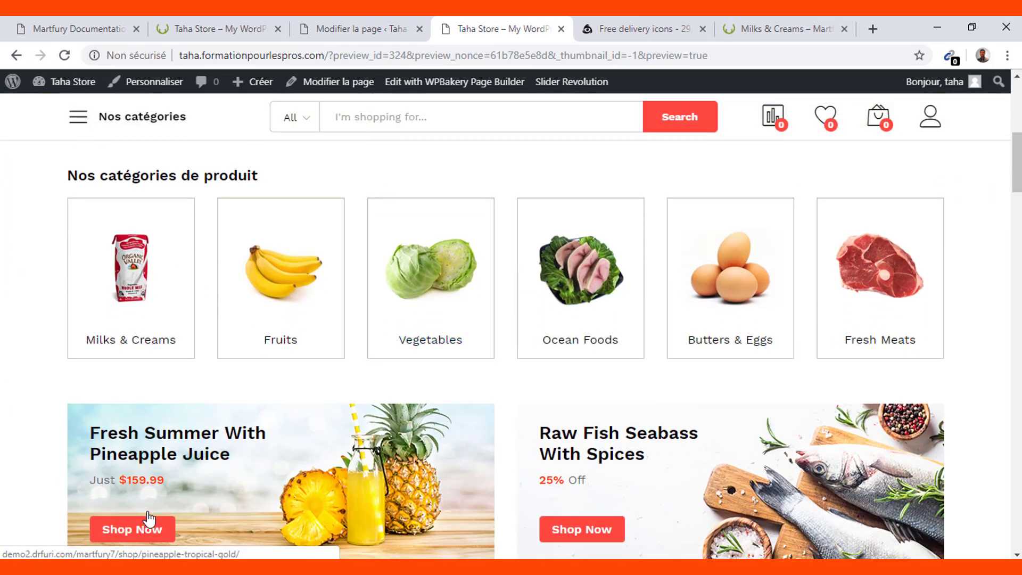
scroll(203, 485, "down", 1)
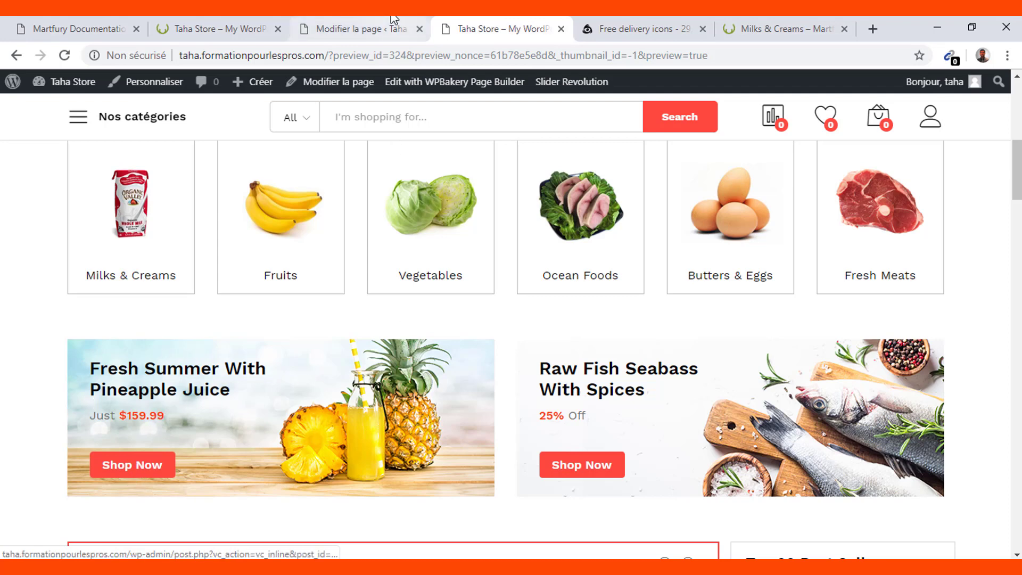
Search the elements that can be added under the Fresh Summer With Pineapple Juice banner for "banner", and view the row's column layouts.
left_click(392, 24)
scroll(394, 419, "down", 2)
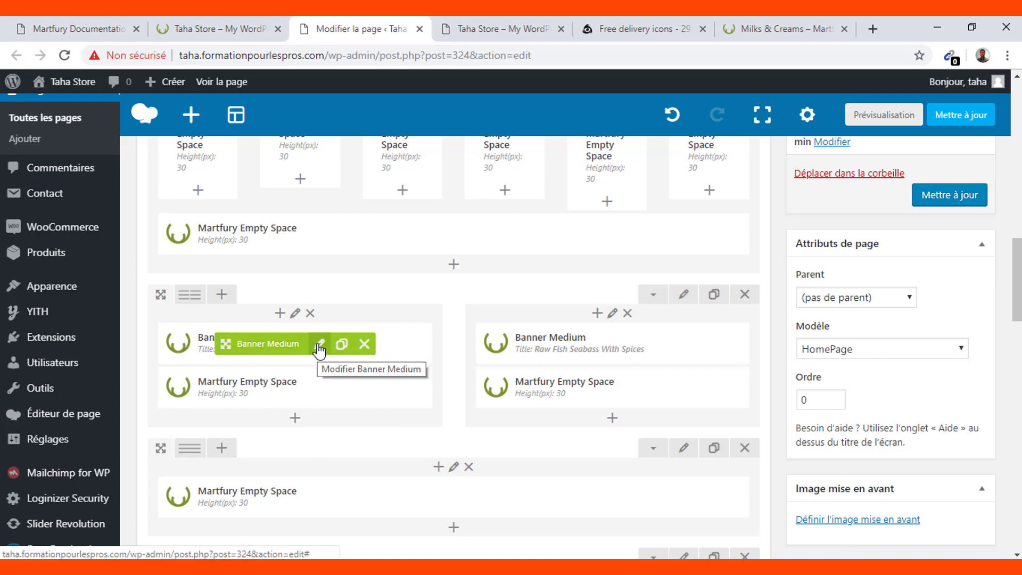
left_click(295, 418)
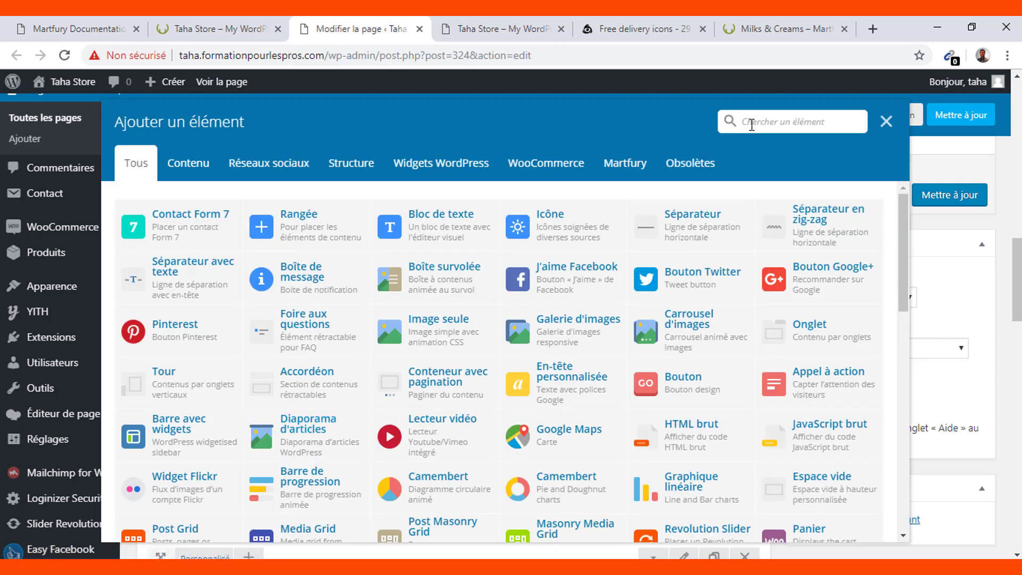
type("banner")
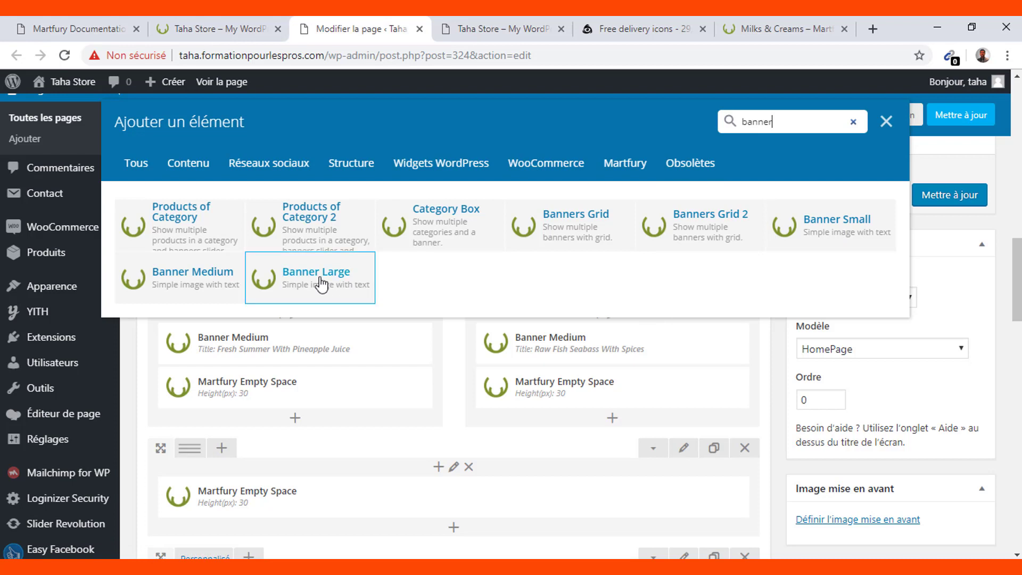
left_click(885, 126)
mouse_move(313, 360)
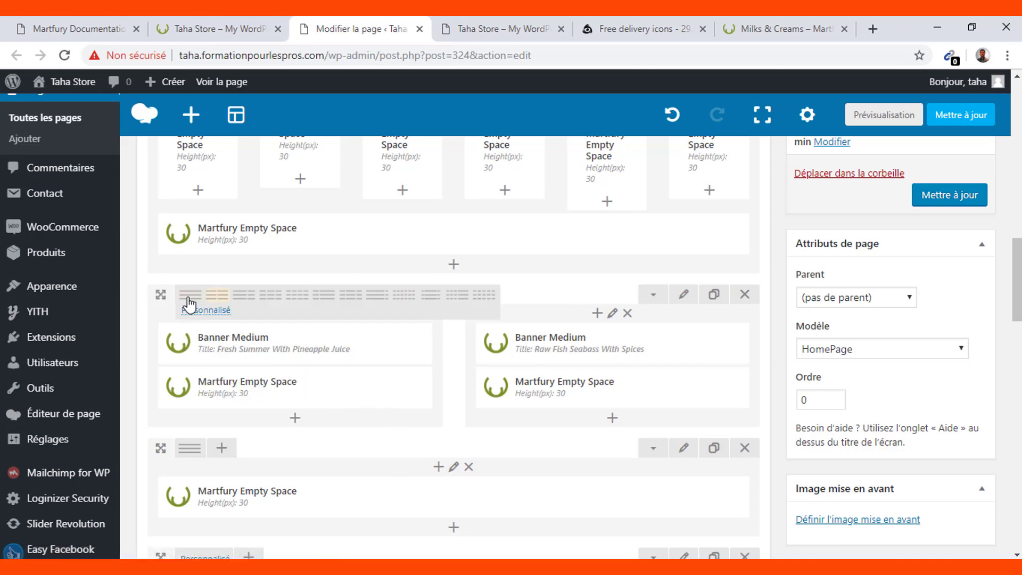
mouse_move(191, 295)
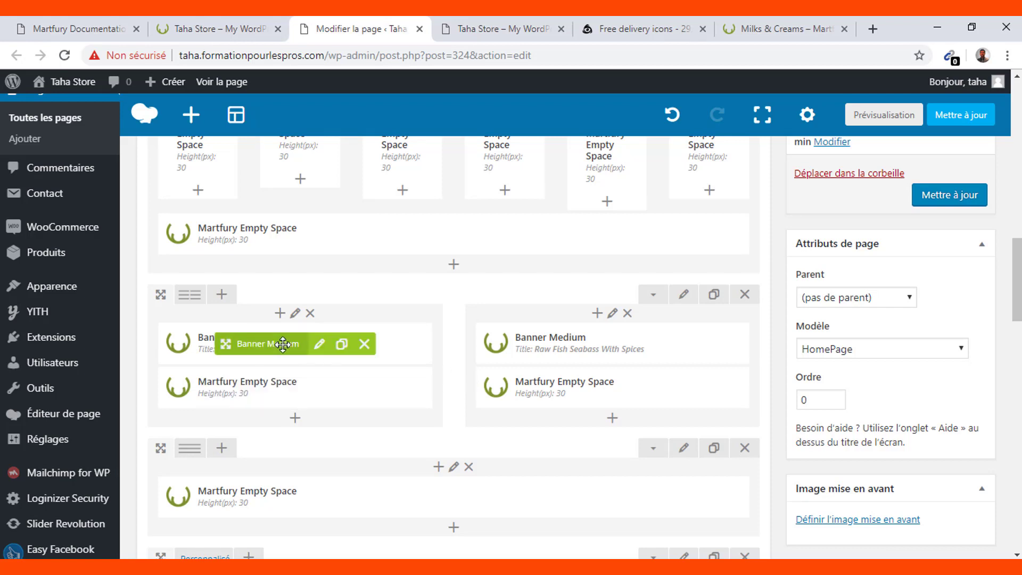
Open the Shop Now link of the Fresh Summer With Pineapple Juice banner for editing.
left_click(320, 345)
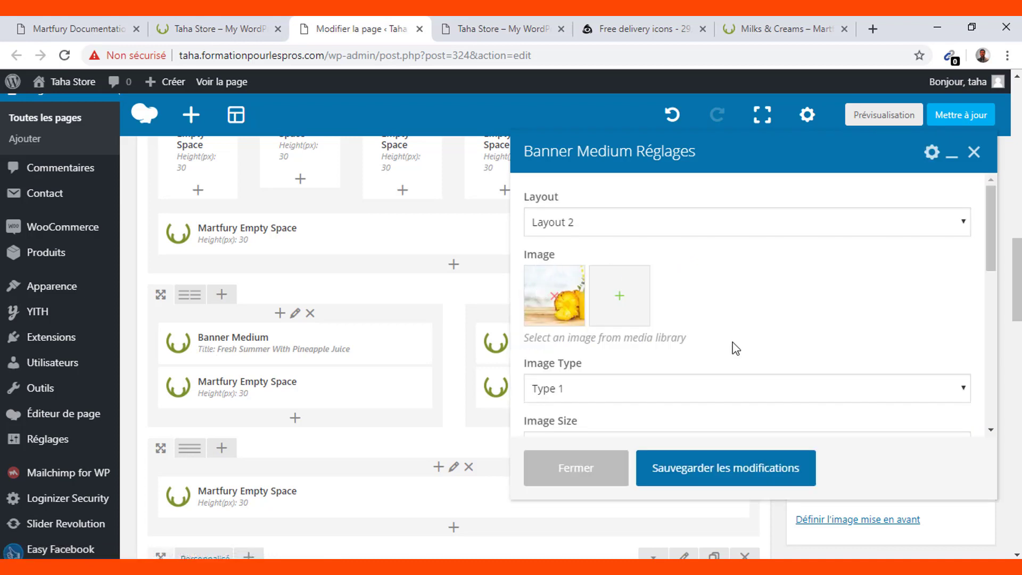
scroll(736, 349, "down", 5)
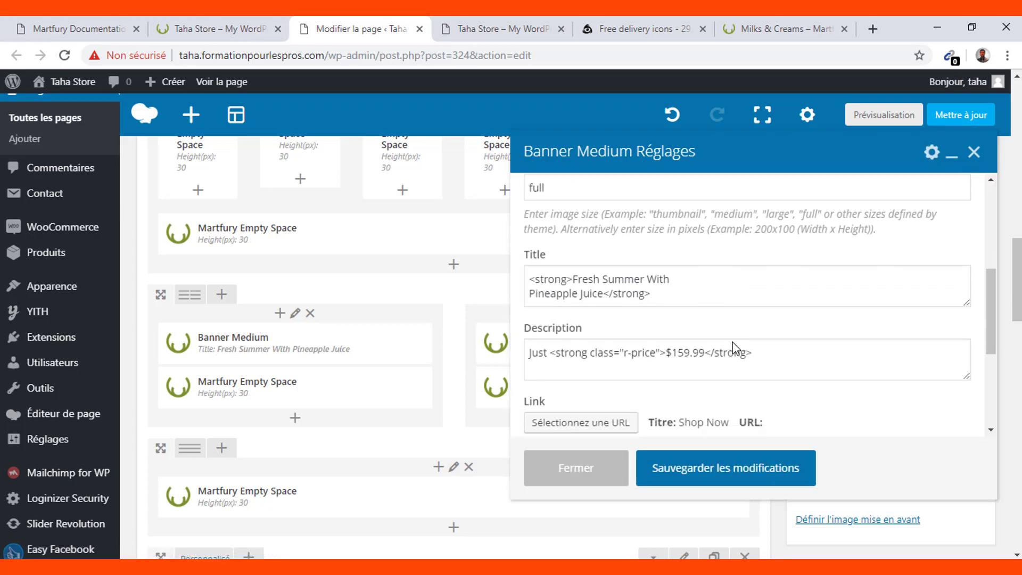
scroll(734, 347, "down", 1)
scroll(734, 342, "down", 3)
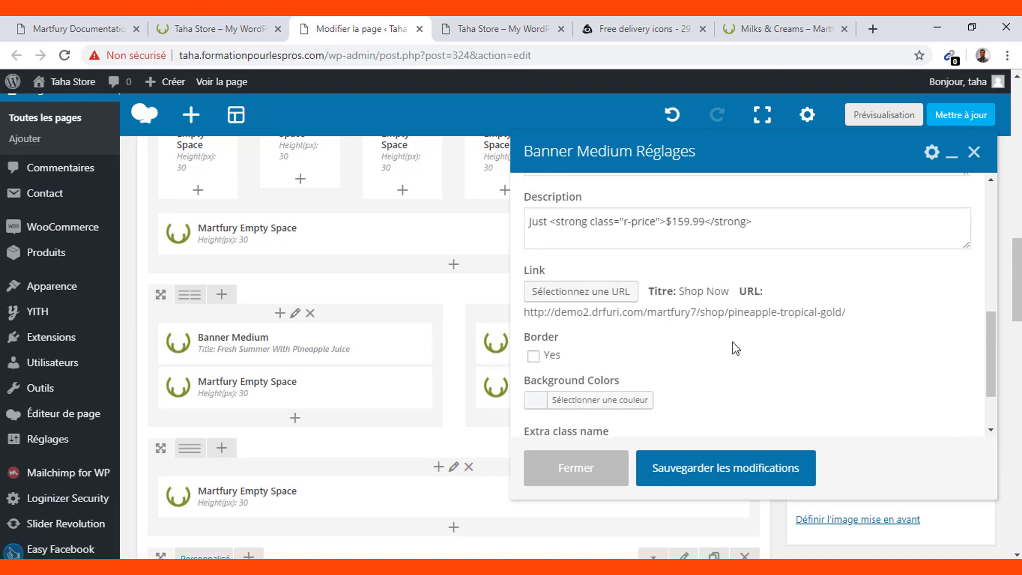
left_click(598, 290)
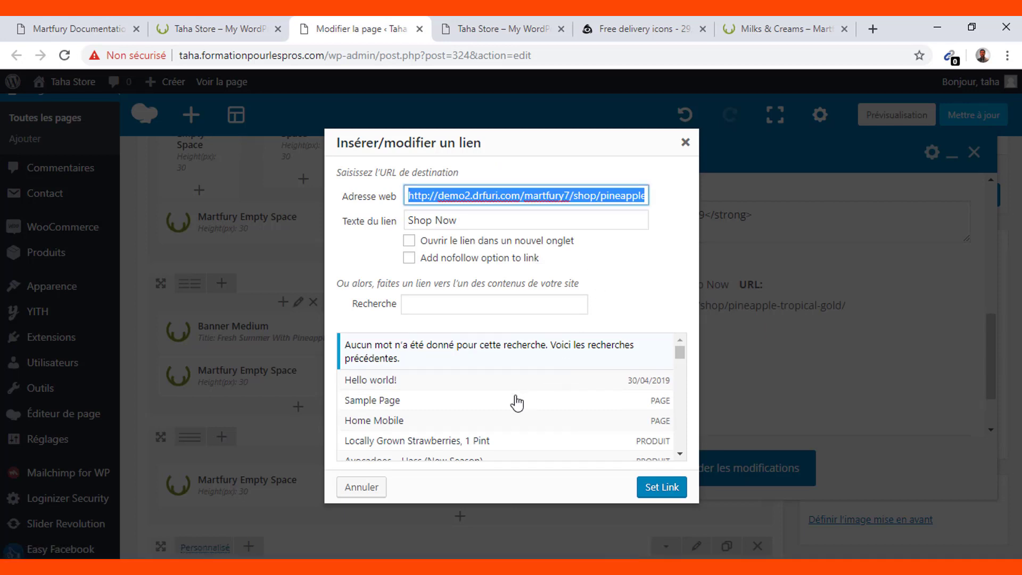
Link the Fresh Summer With Pineapple Juice banner's Shop Now button to the product Beans – NZ Round – 300g and save the banner settings.
scroll(508, 409, "down", 3)
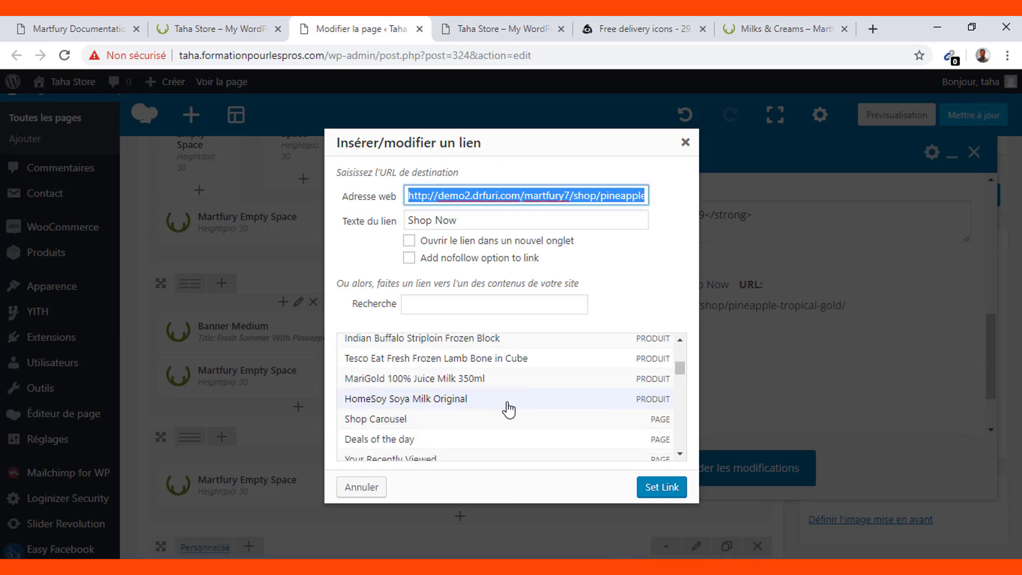
scroll(508, 408, "down", 1)
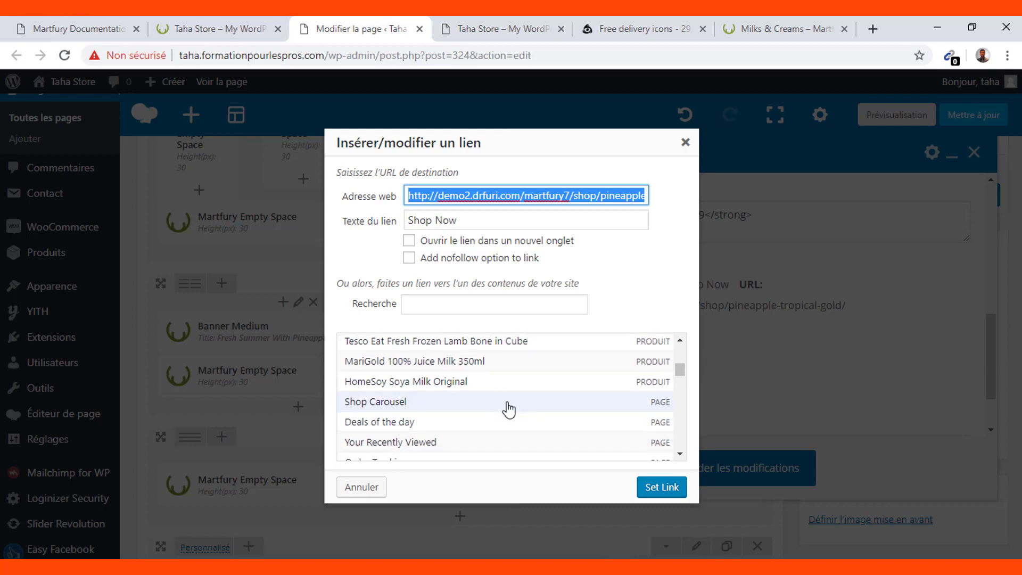
scroll(508, 409, "down", 6)
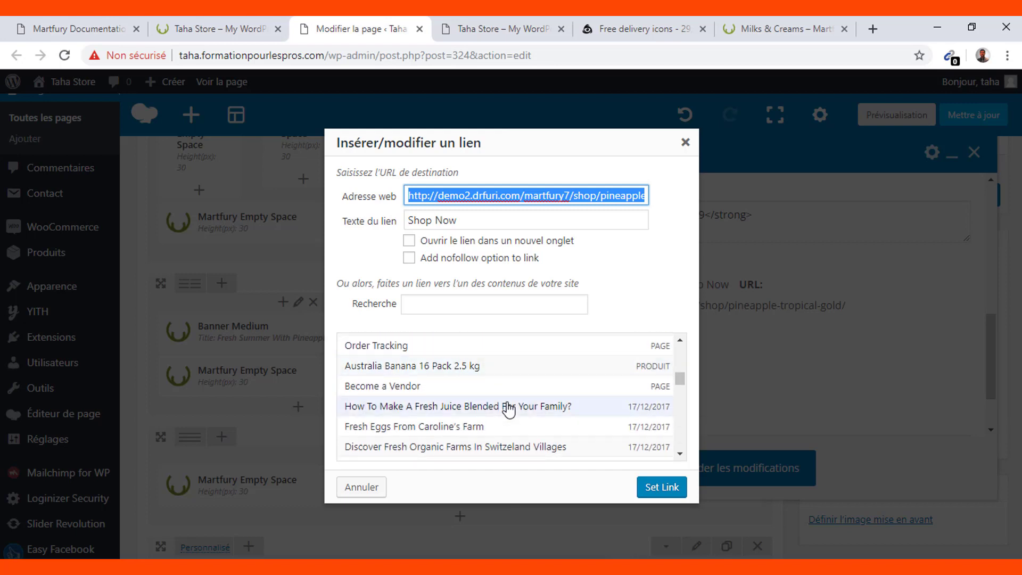
scroll(508, 409, "down", 7)
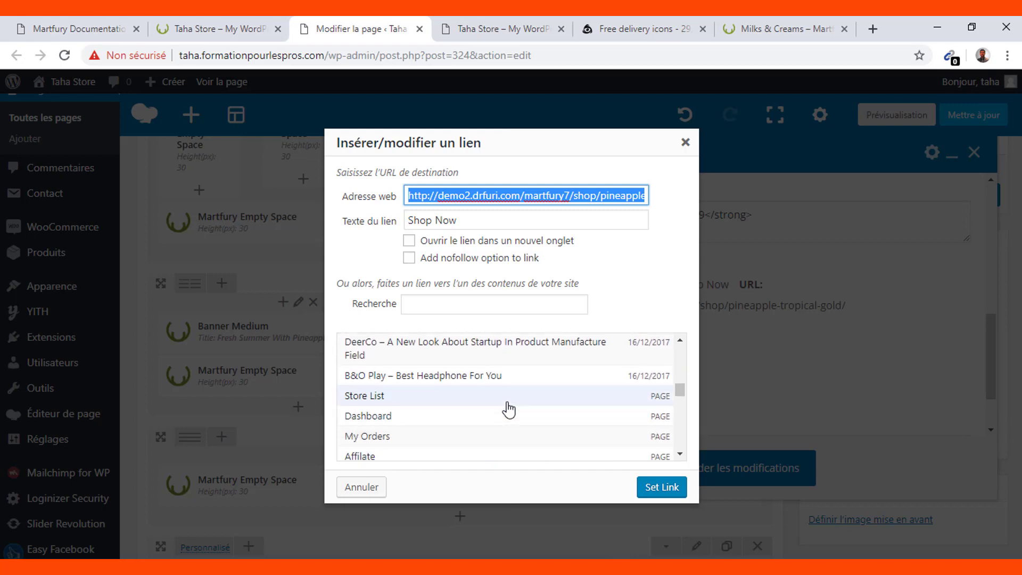
scroll(509, 408, "up", 1)
scroll(508, 409, "down", 5)
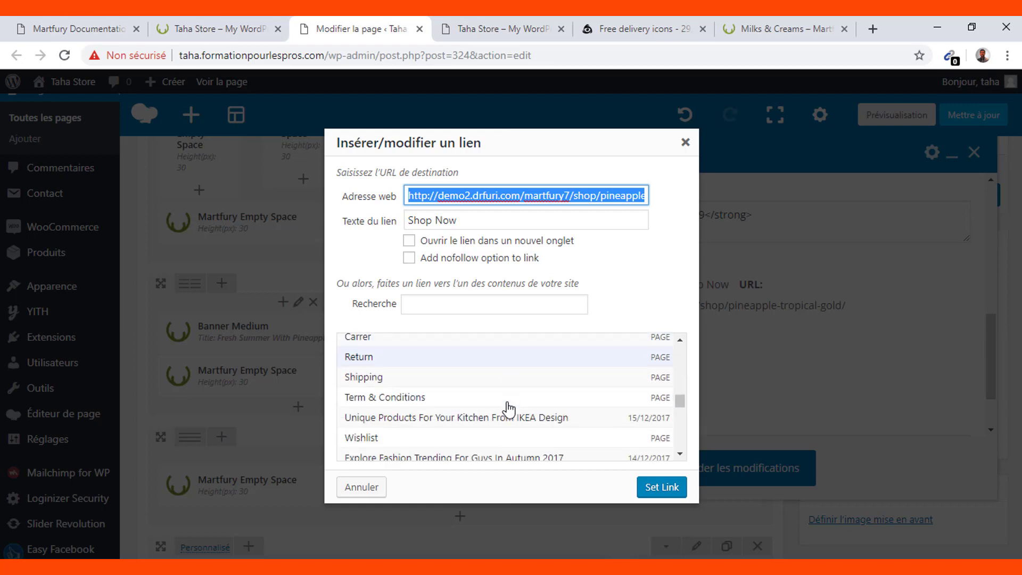
scroll(508, 409, "down", 1)
scroll(509, 409, "down", 1)
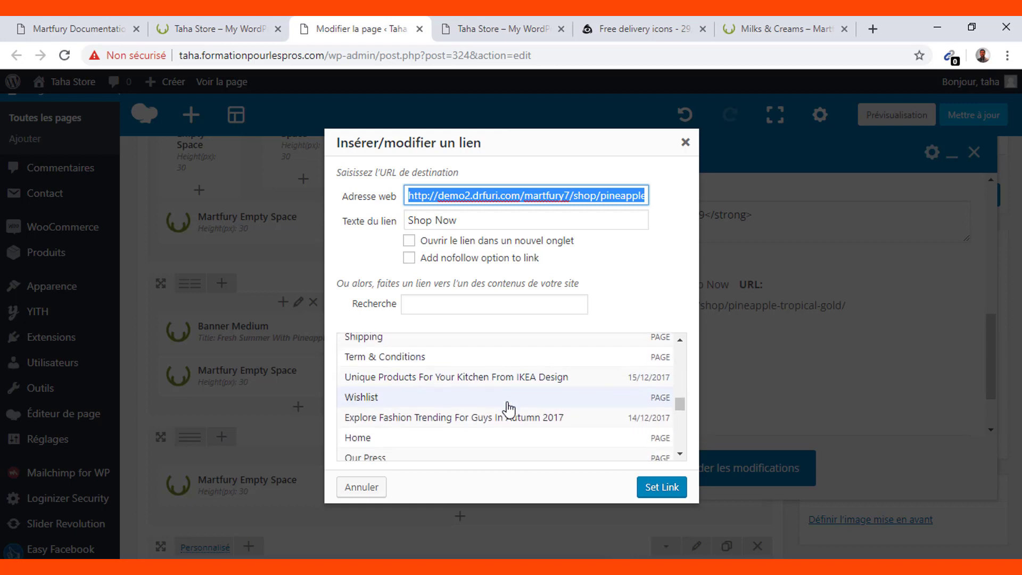
scroll(508, 409, "down", 3)
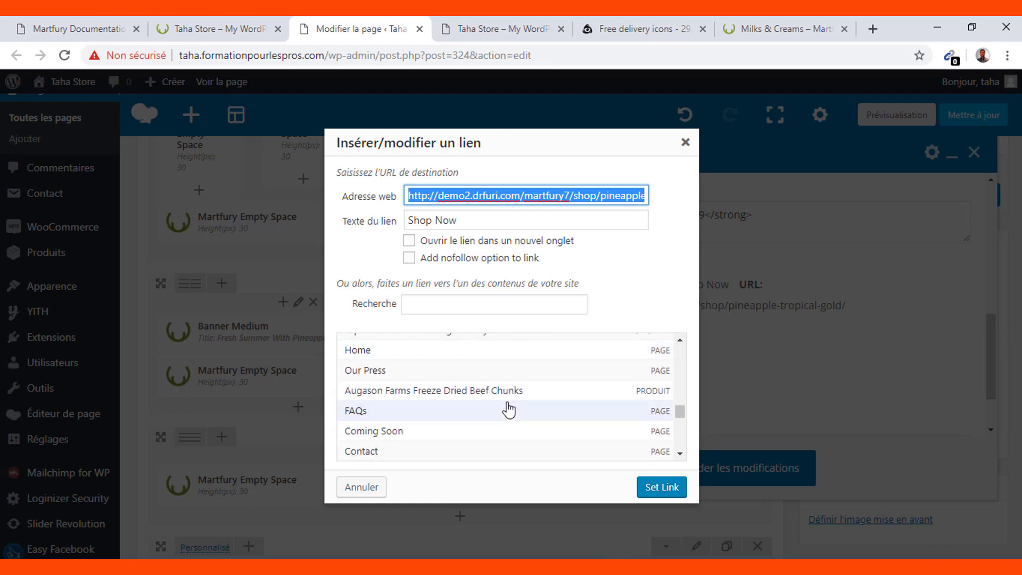
scroll(509, 409, "down", 4)
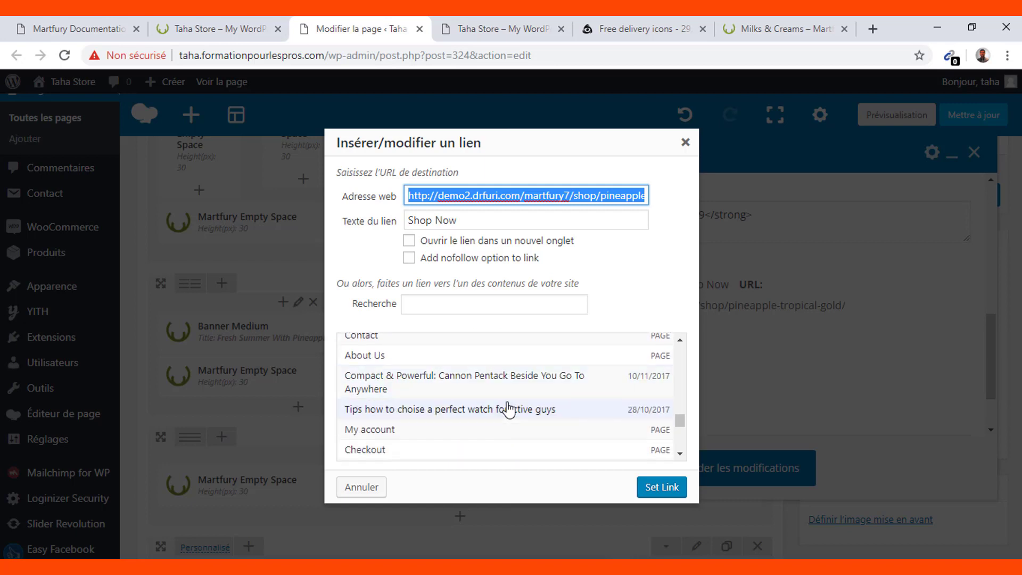
scroll(508, 409, "down", 8)
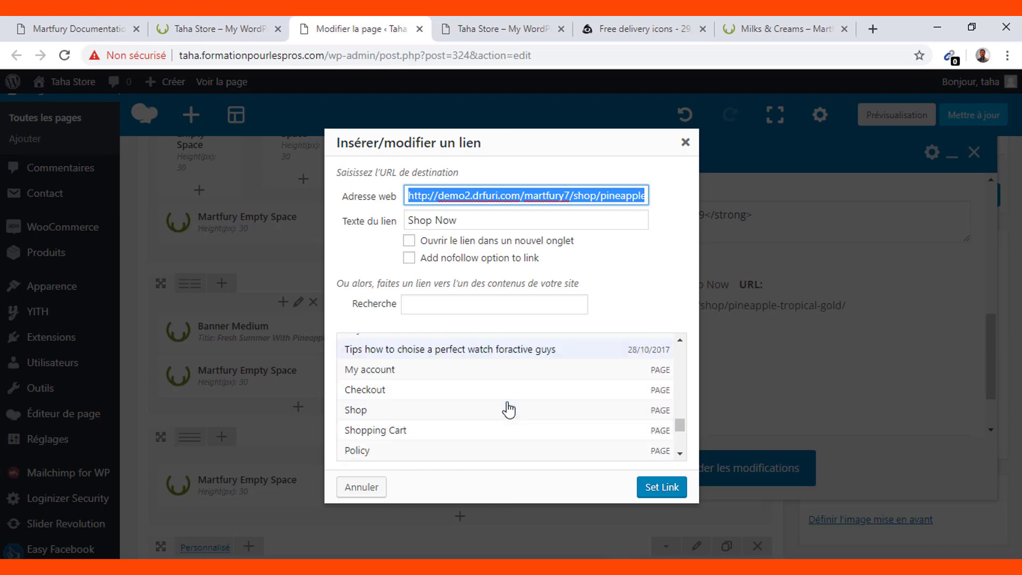
scroll(508, 409, "down", 3)
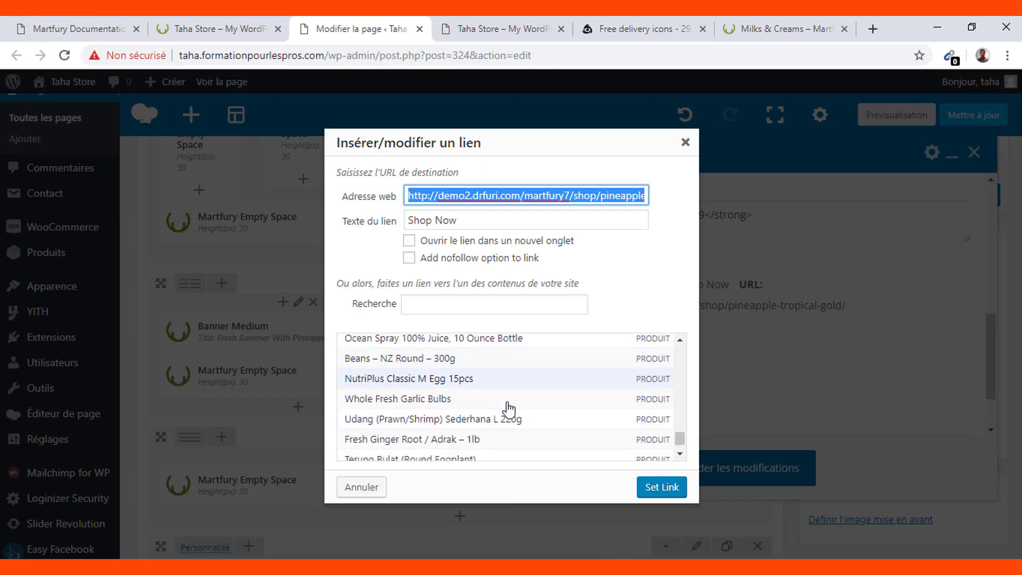
left_click(452, 354)
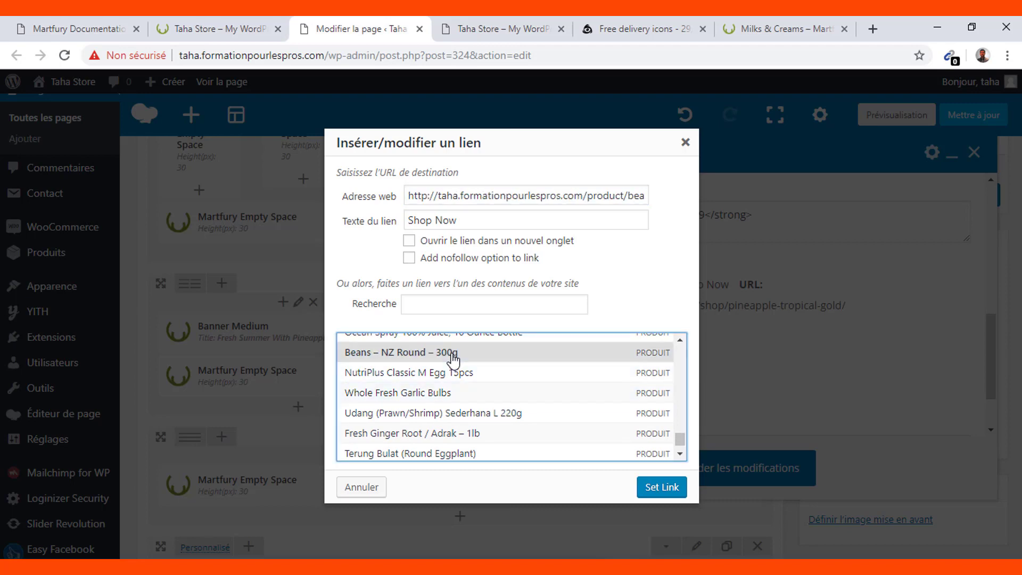
left_click(661, 487)
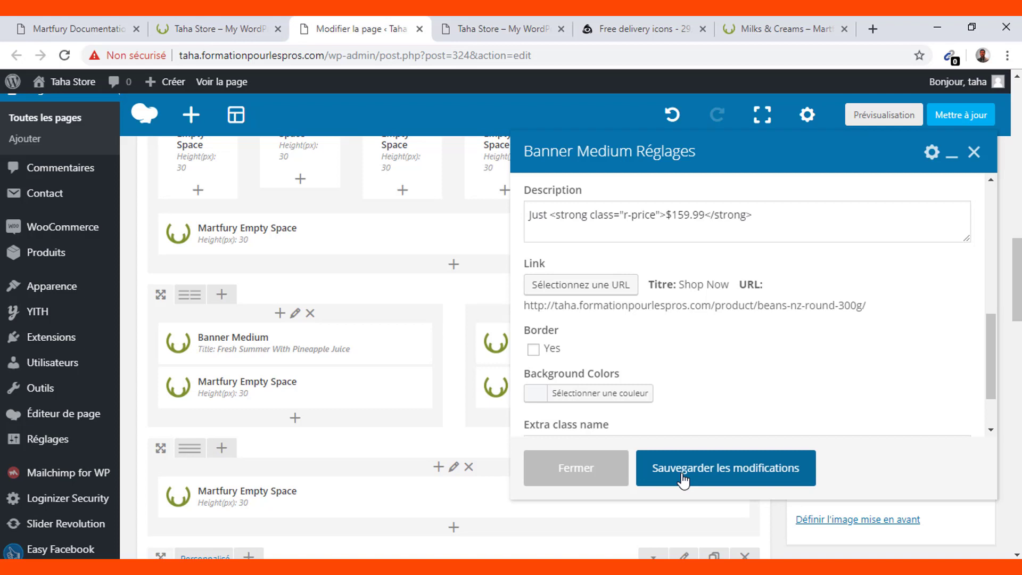
left_click(683, 480)
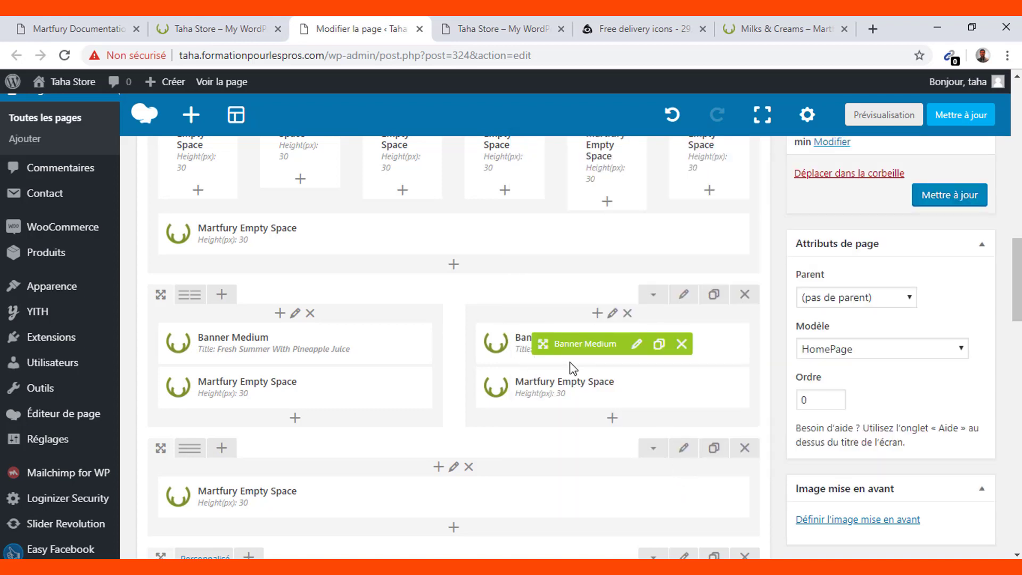
Compare the editor rows below the two banners with the Deals Hot of the day and Top 20 Best Seller blocks in the page preview.
scroll(572, 368, "down", 3)
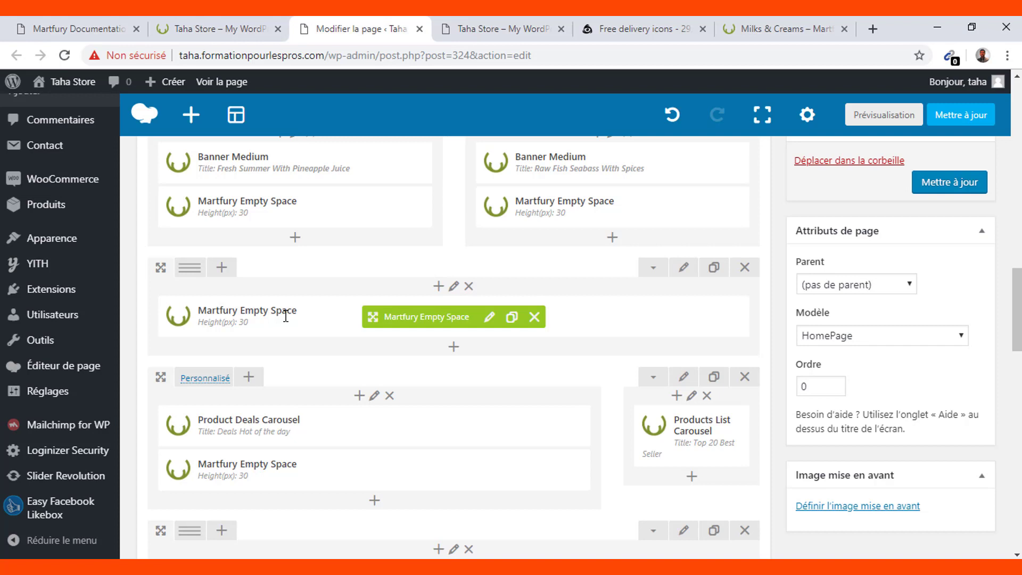
scroll(286, 316, "down", 1)
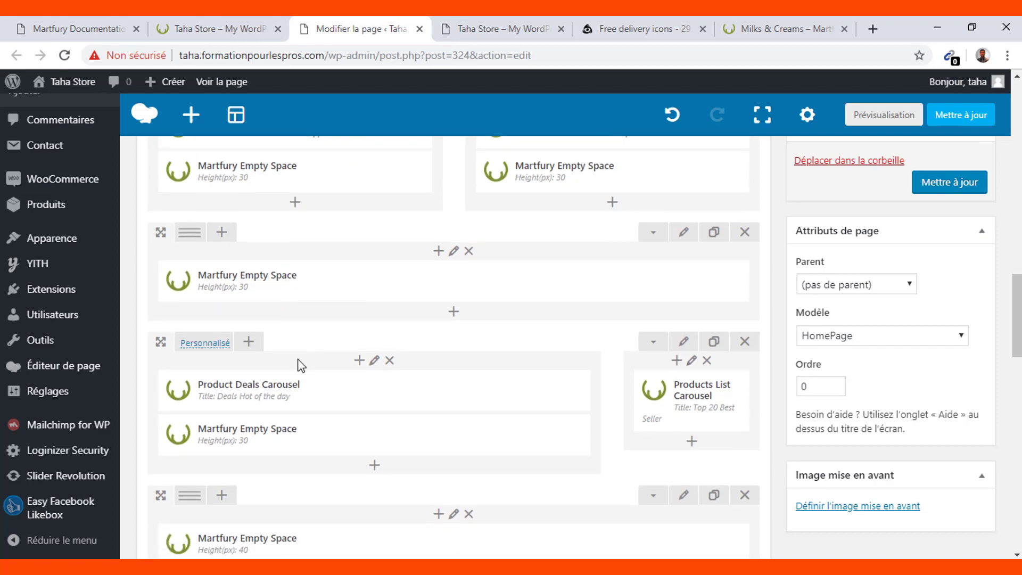
left_click(494, 28)
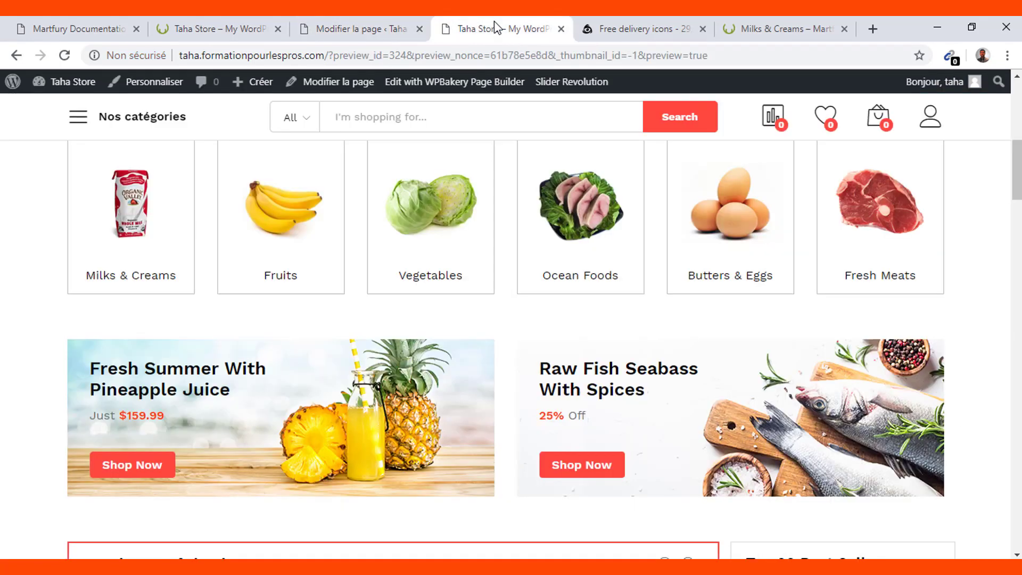
scroll(402, 353, "down", 5)
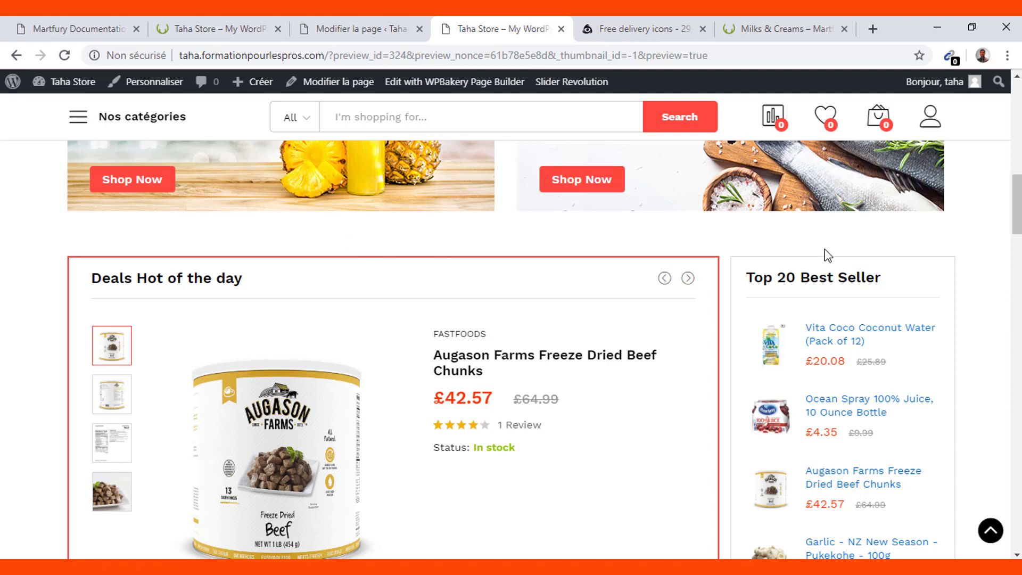
left_click(332, 24)
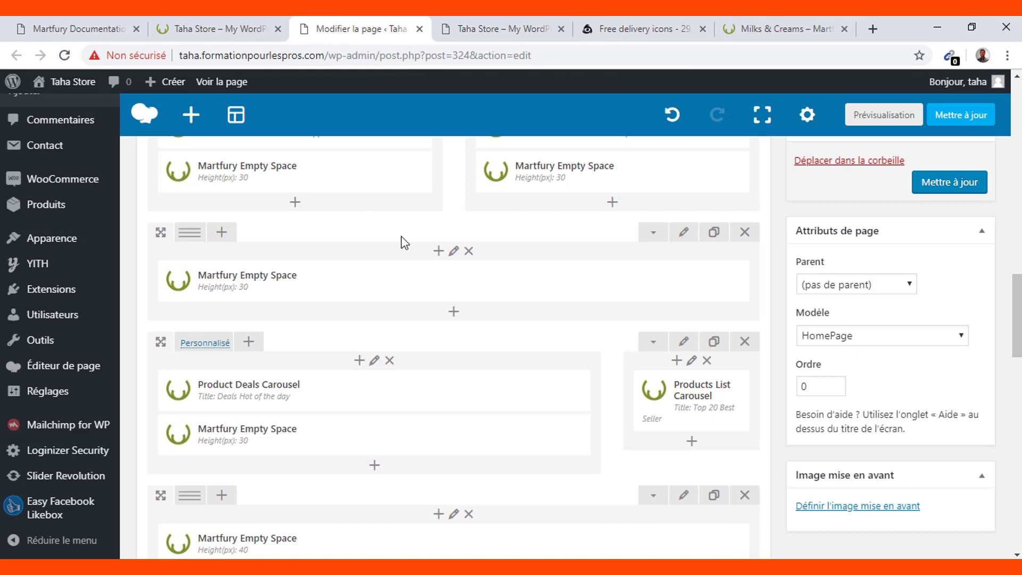
Open the custom column layout of the Product Deals Carousel row and compare its column proportions with the page preview.
mouse_move(422, 406)
mouse_move(205, 345)
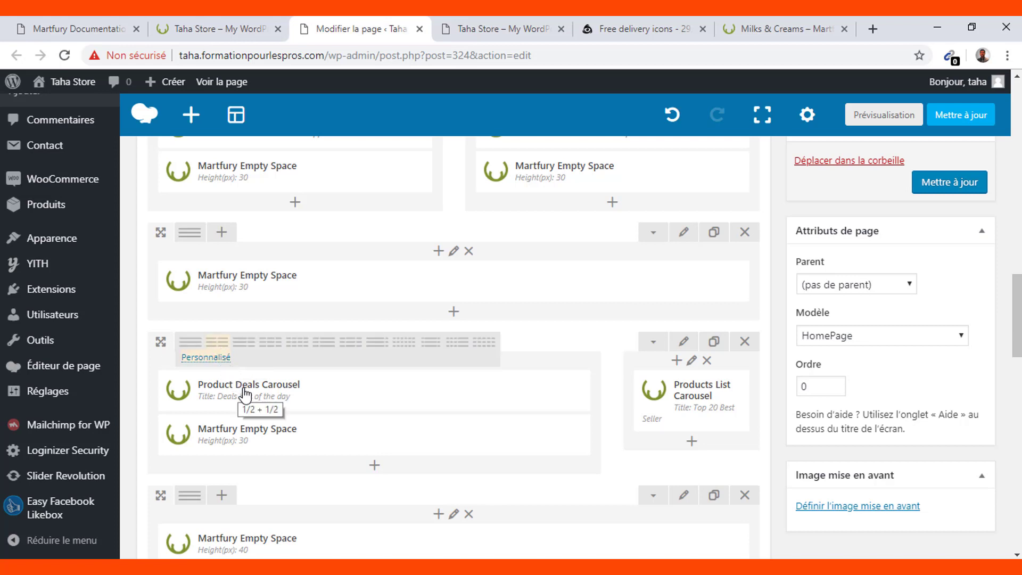
left_click(205, 357)
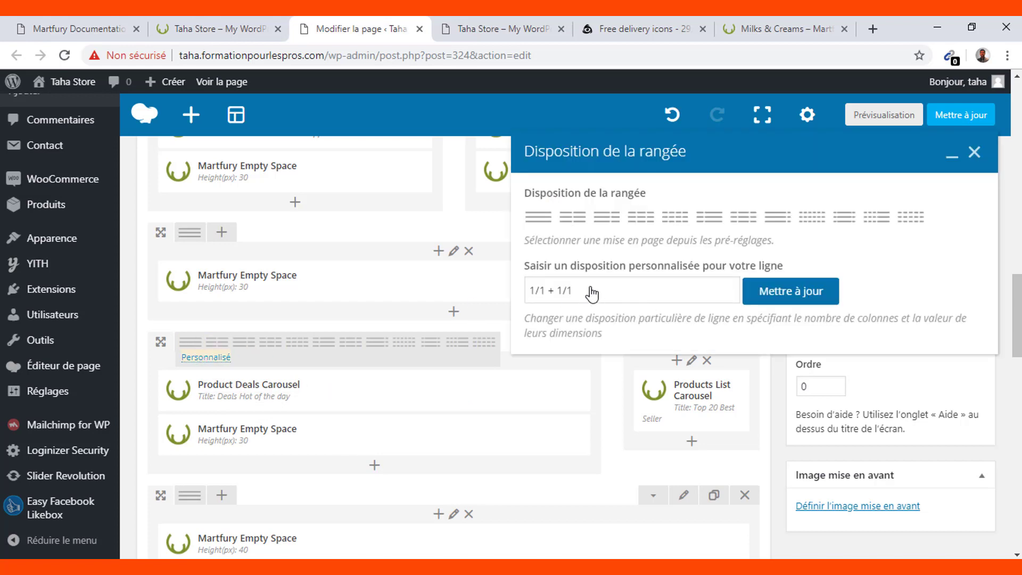
scroll(592, 293, "down", 1)
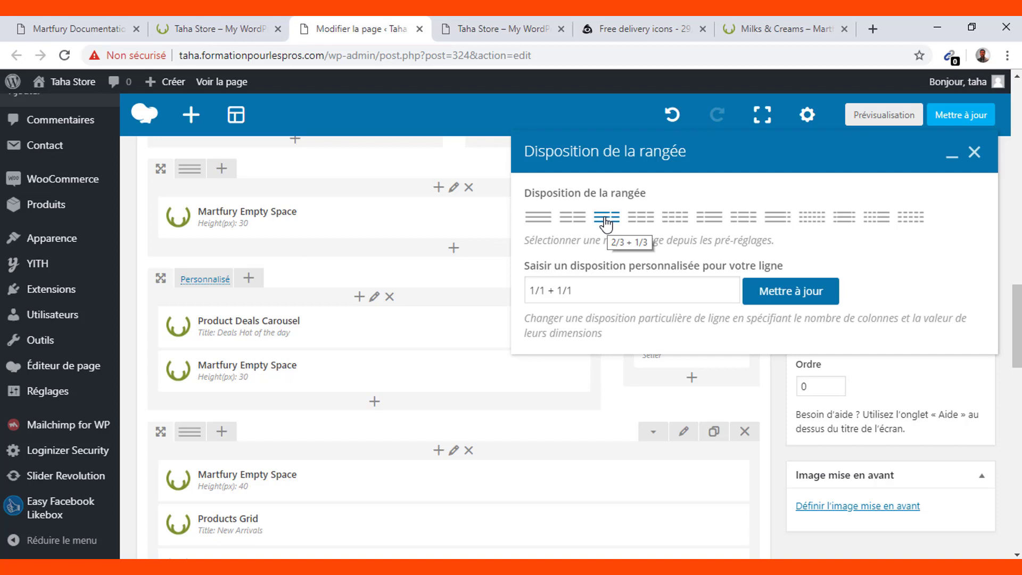
mouse_move(373, 333)
left_click(516, 19)
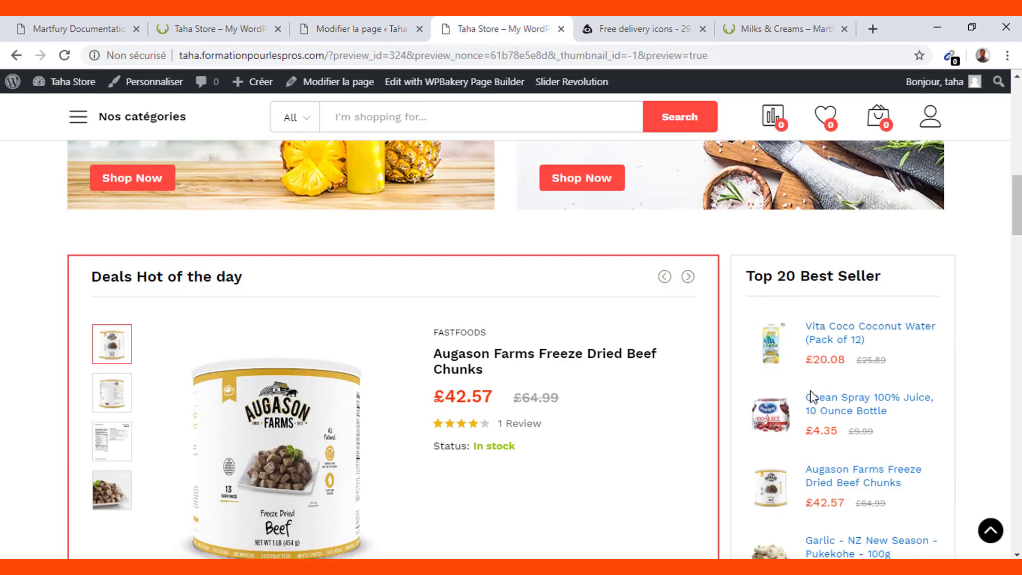
scroll(811, 395, "down", 1)
left_click(345, 31)
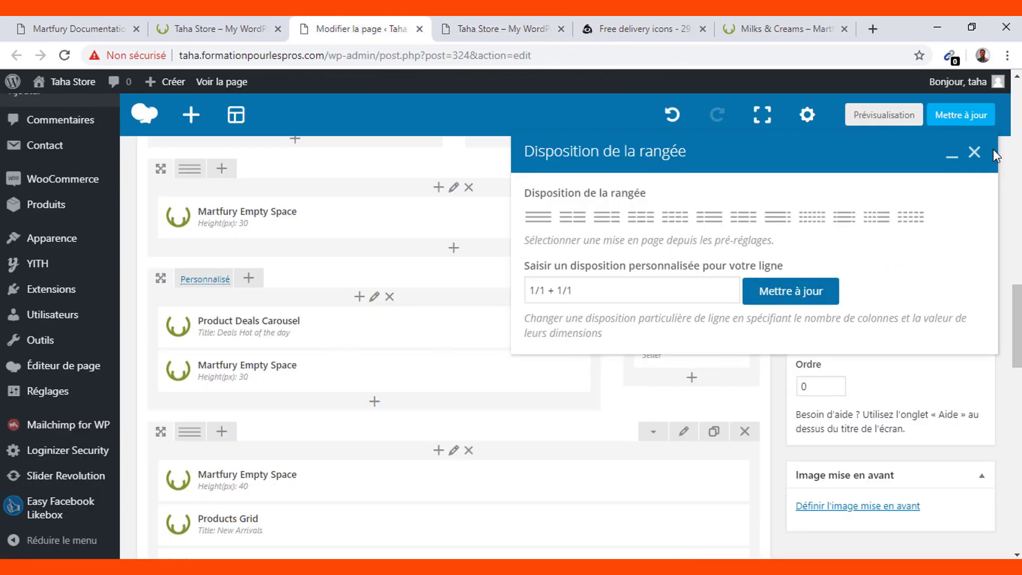
Set the Product Deals Carousel row's custom layout to 3/4 + 1/4, check the proportions against the preview, and apply it.
left_click(546, 290)
key("BackSpace")
key("BackSpace")
key("BackSpace")
key("BackSpace")
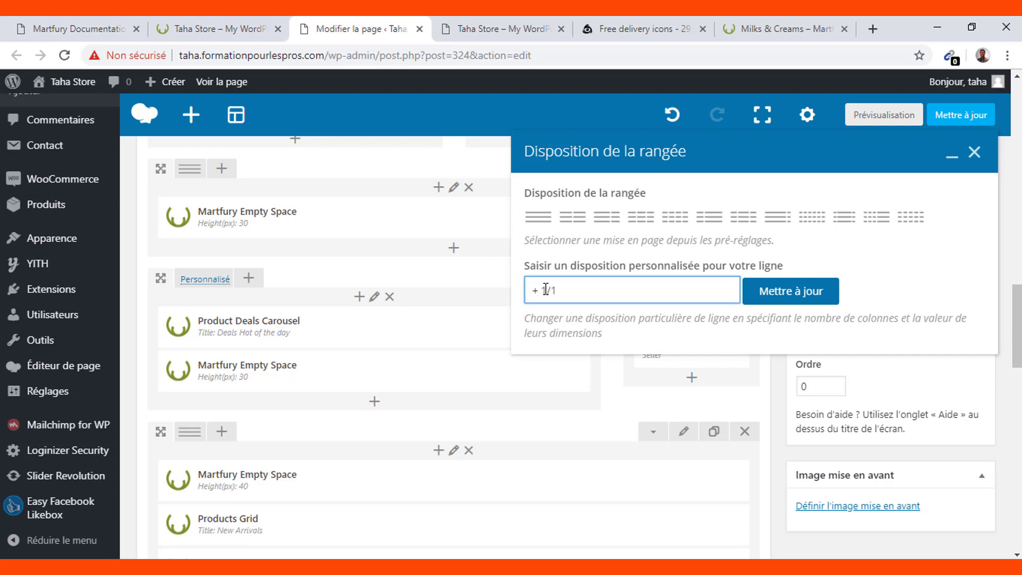
type("3/4")
left_click(503, 27)
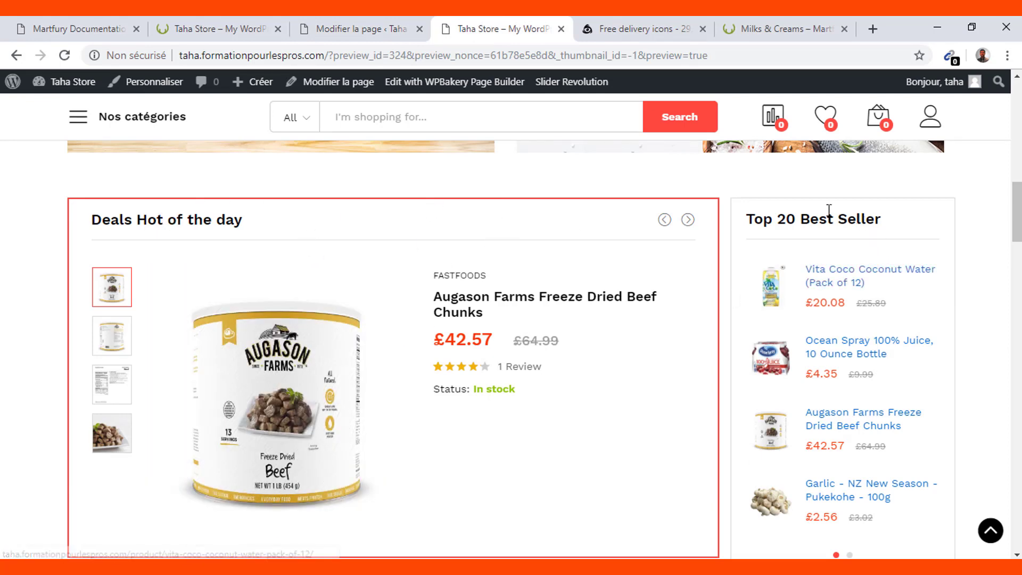
left_click(367, 31)
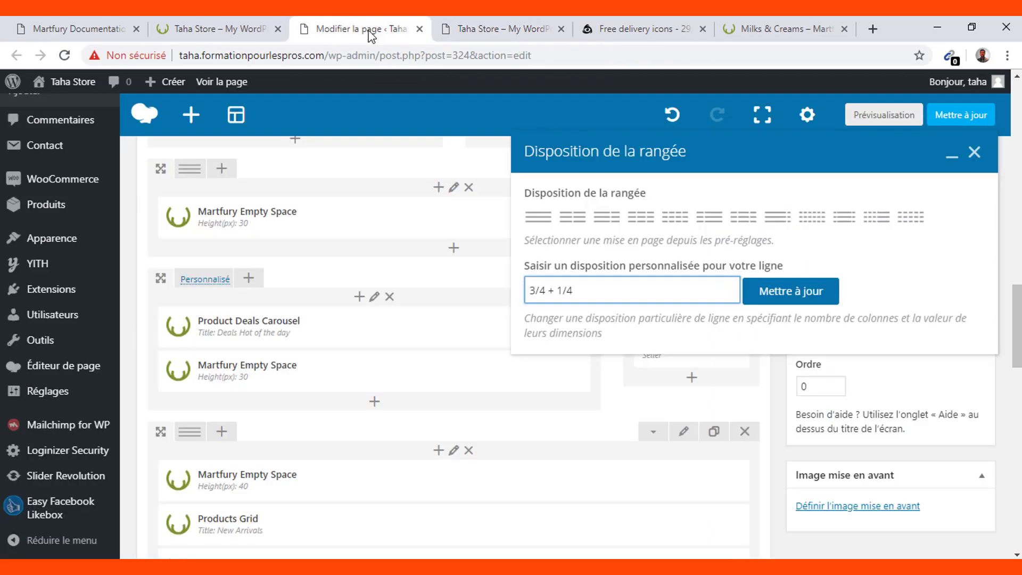
left_click(482, 24)
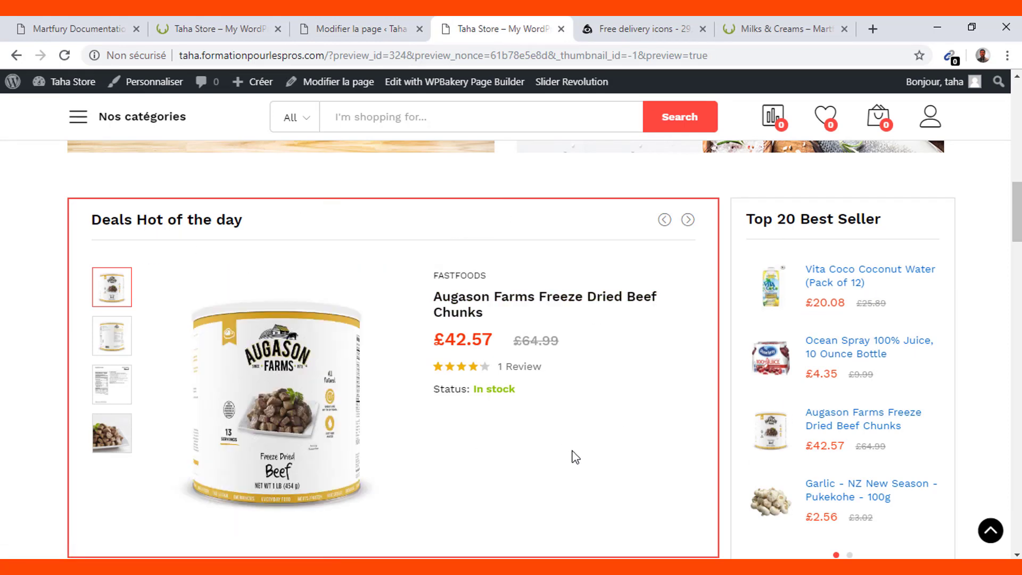
left_click(240, 29)
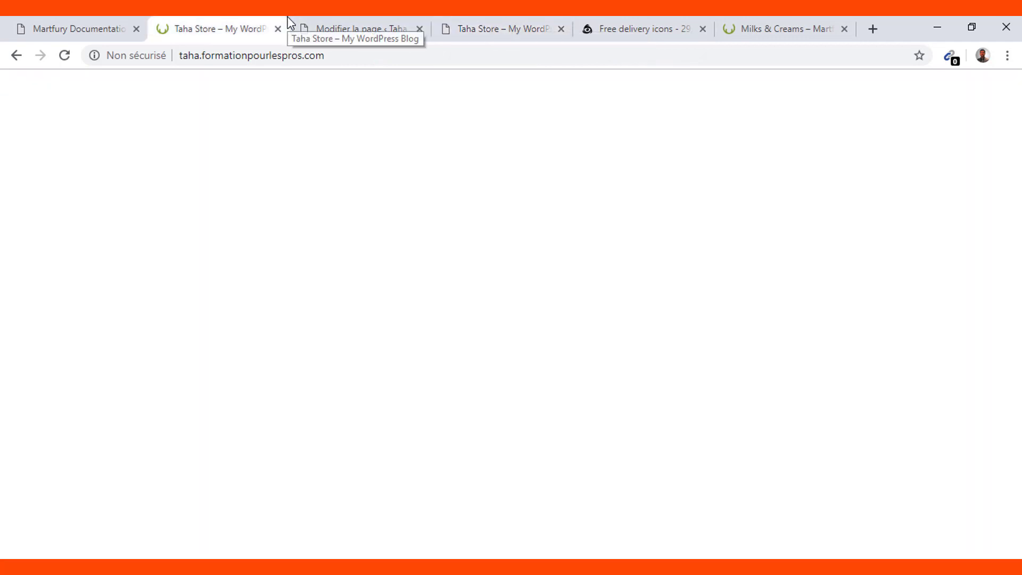
left_click(358, 18)
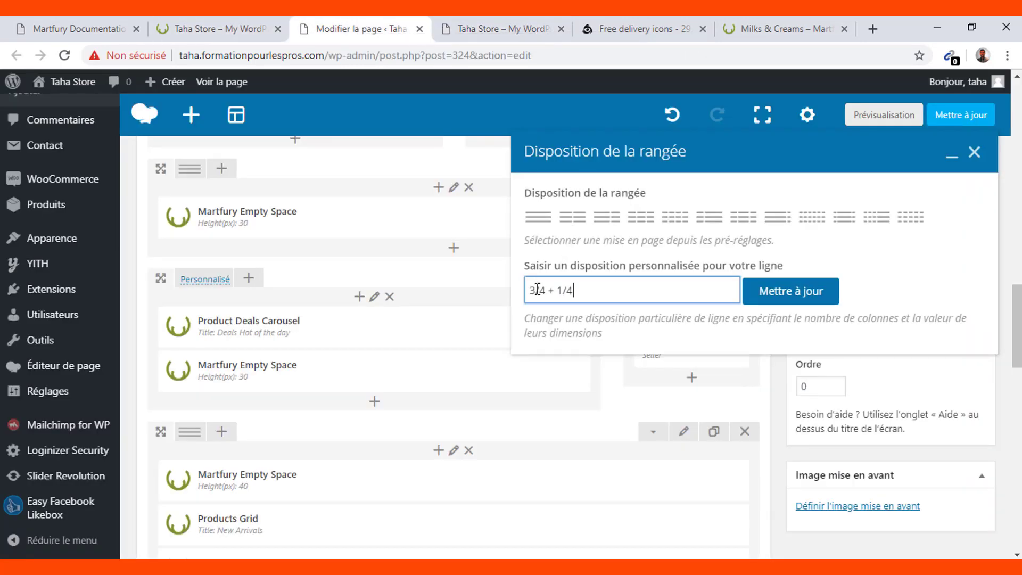
left_click(808, 296)
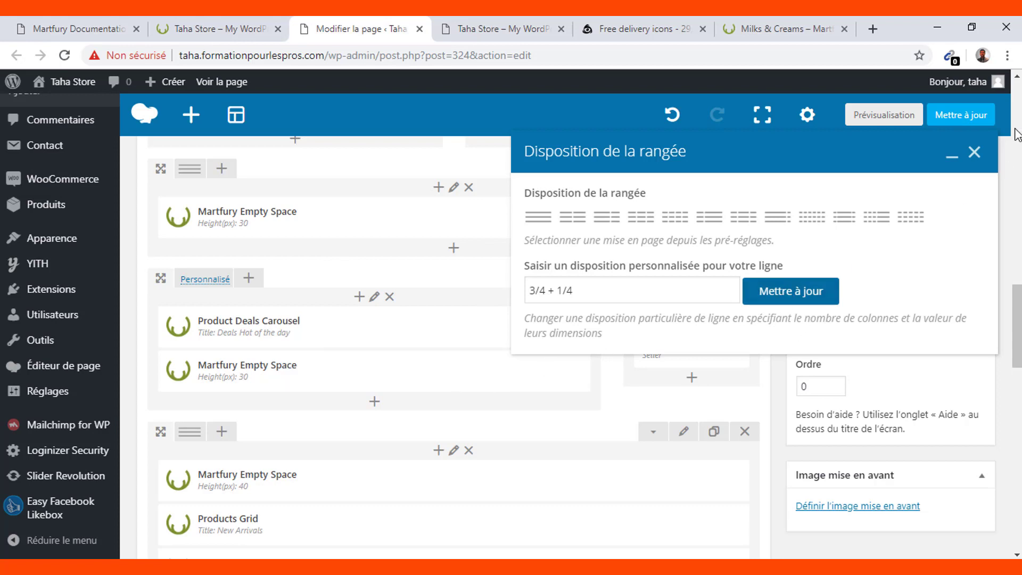
left_click(974, 152)
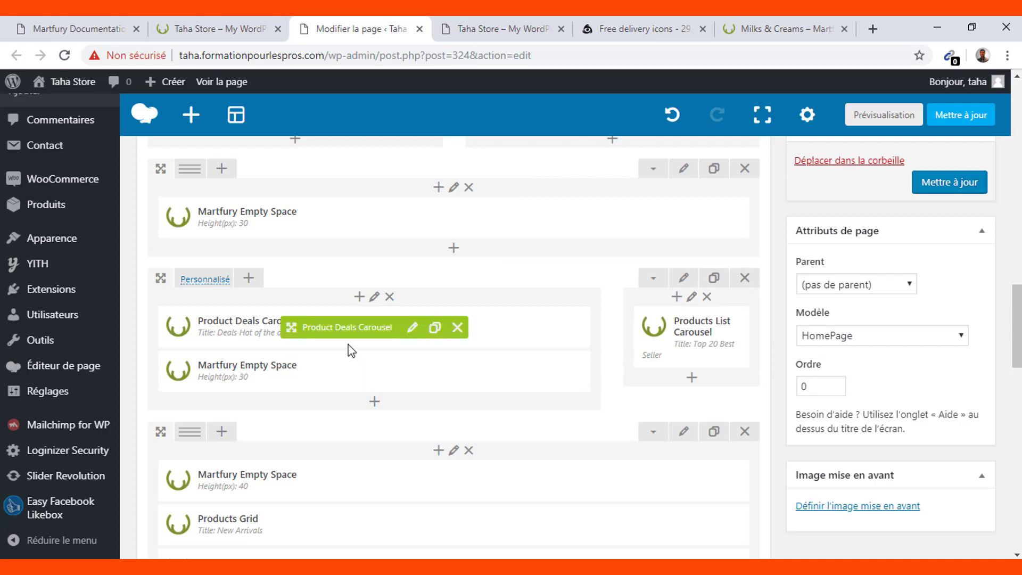
Recheck the custom layout of the Product Deals Carousel row and view the Deals Hot of the day block in the page preview.
mouse_move(473, 379)
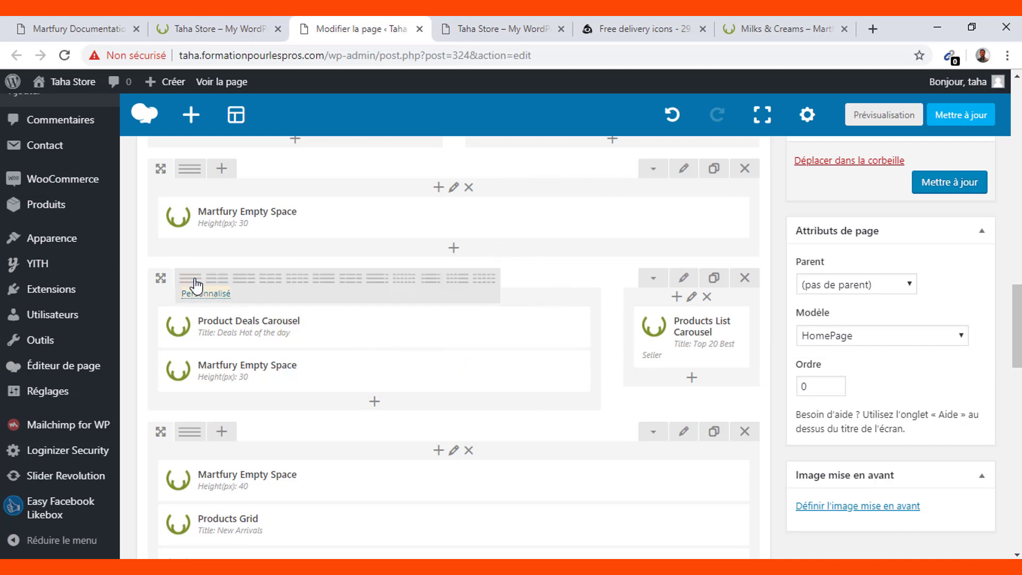
mouse_move(537, 398)
mouse_move(198, 276)
left_click(213, 294)
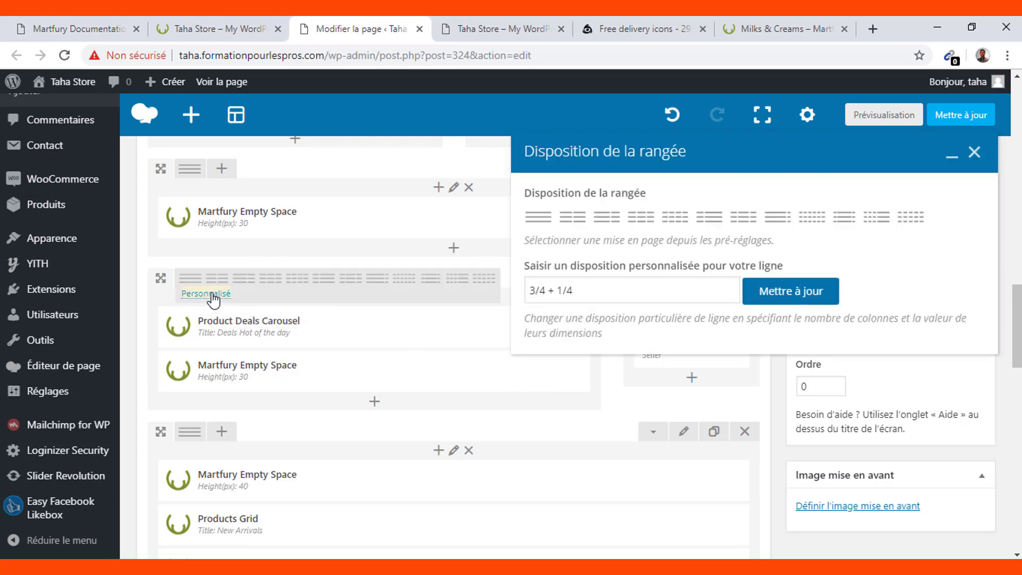
left_click(975, 152)
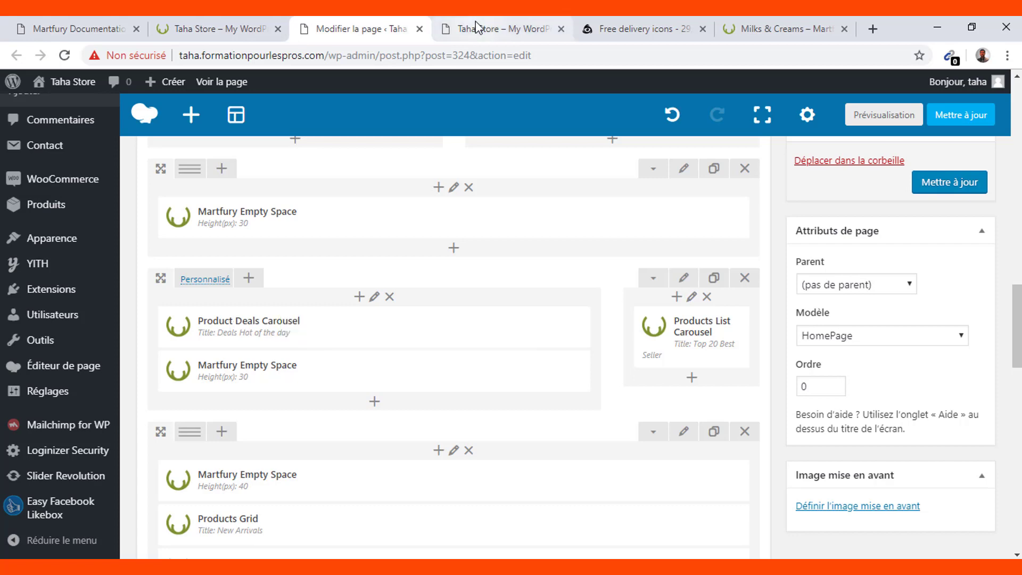
left_click(500, 29)
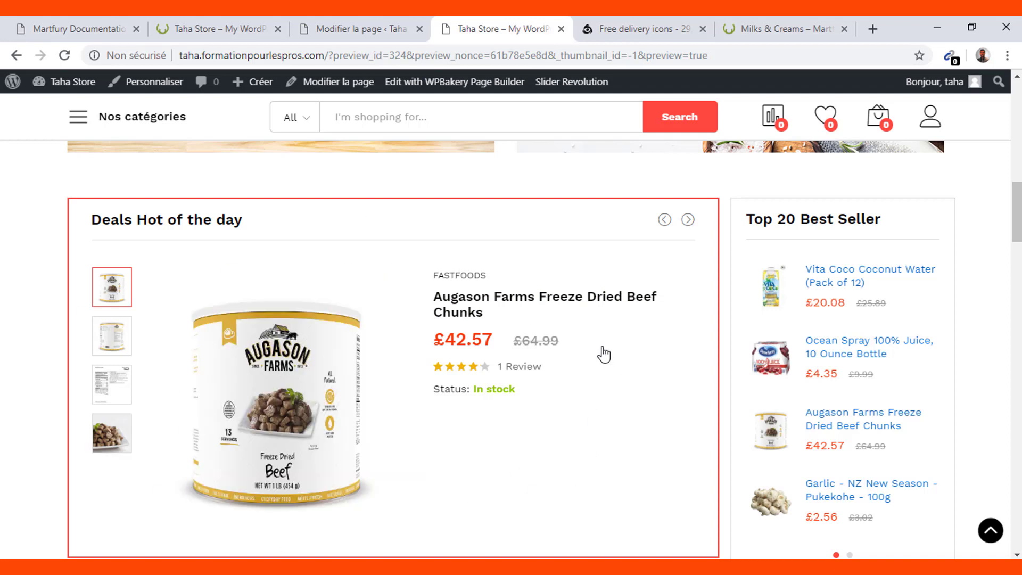
Search the element library for "deal" from the Product Deals Carousel column, view the matching elements, and close it without adding any.
left_click(347, 31)
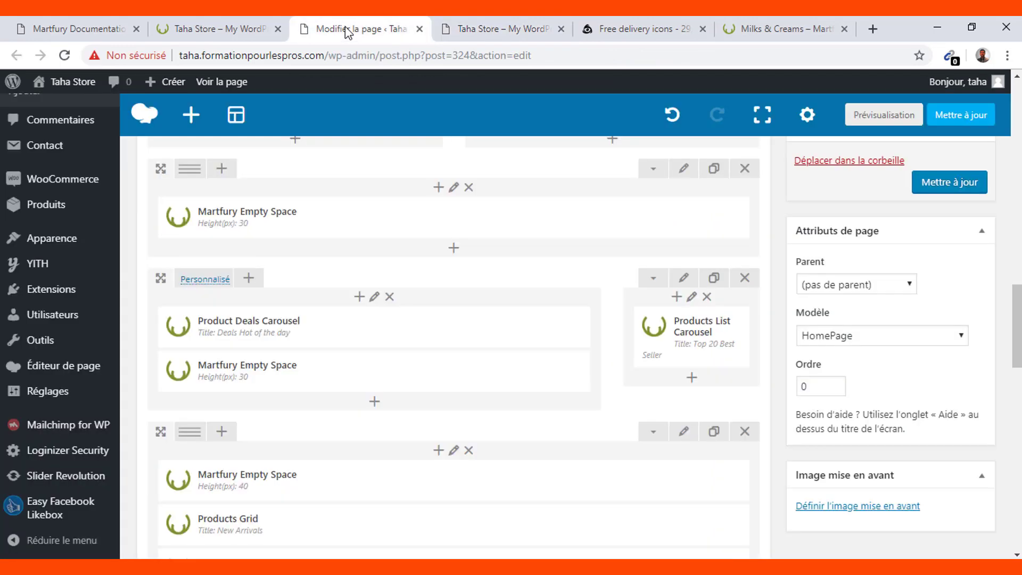
mouse_move(292, 328)
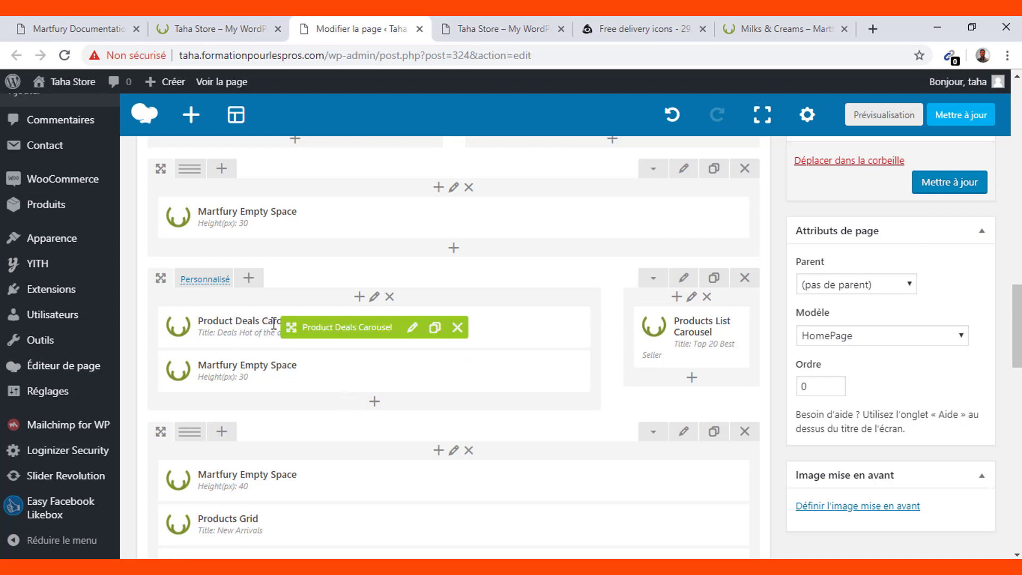
left_click(360, 298)
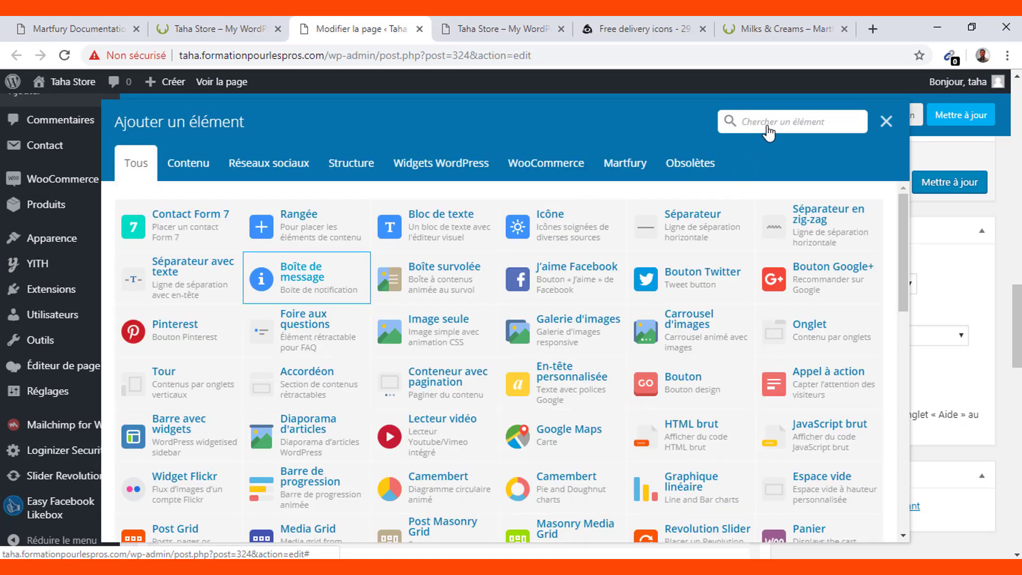
type("deal")
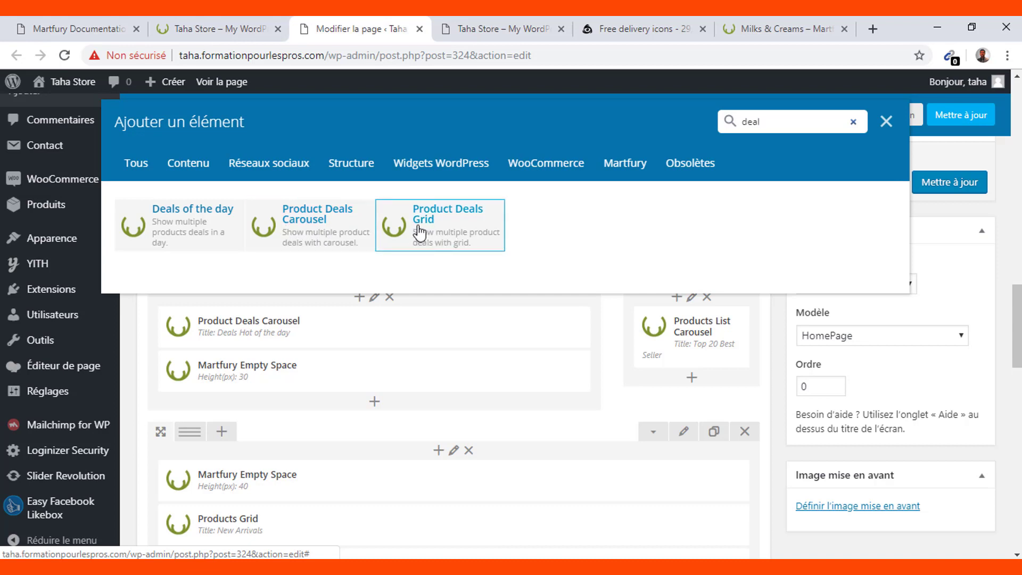
left_click(887, 123)
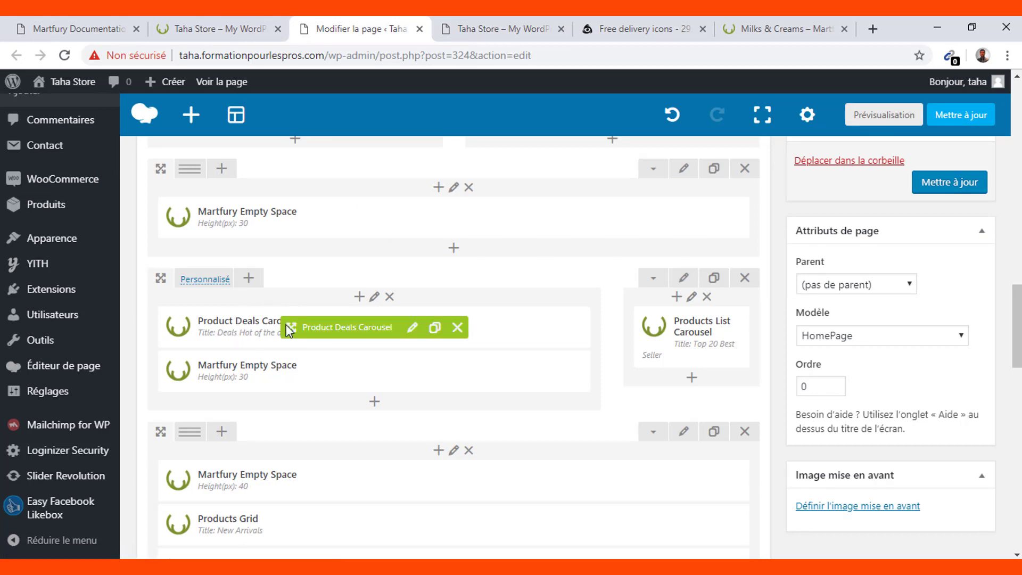
Set the title of the Product Deals Carousel to "Meilleurs Deals du jour".
left_click(413, 330)
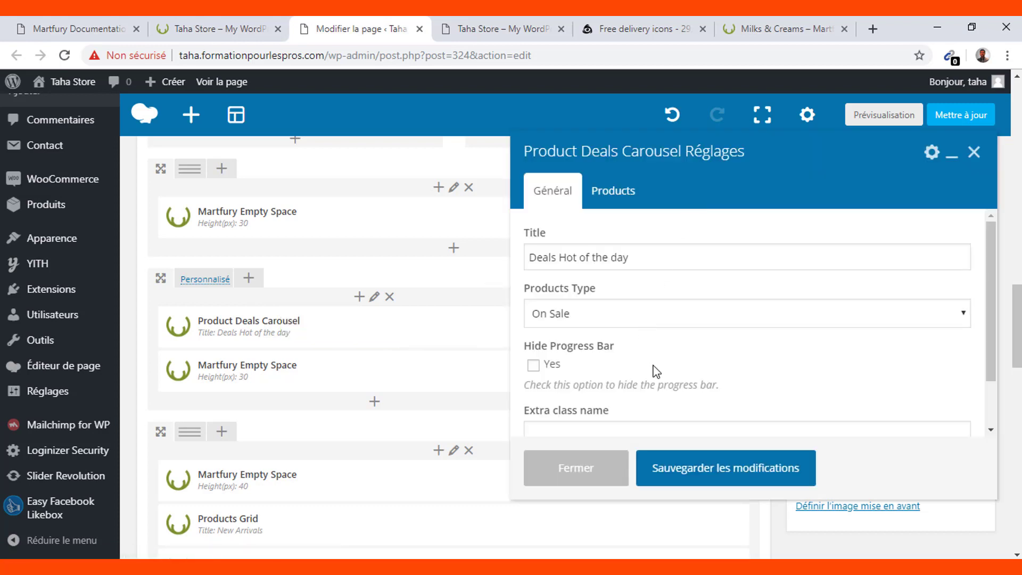
scroll(657, 371, "down", 2)
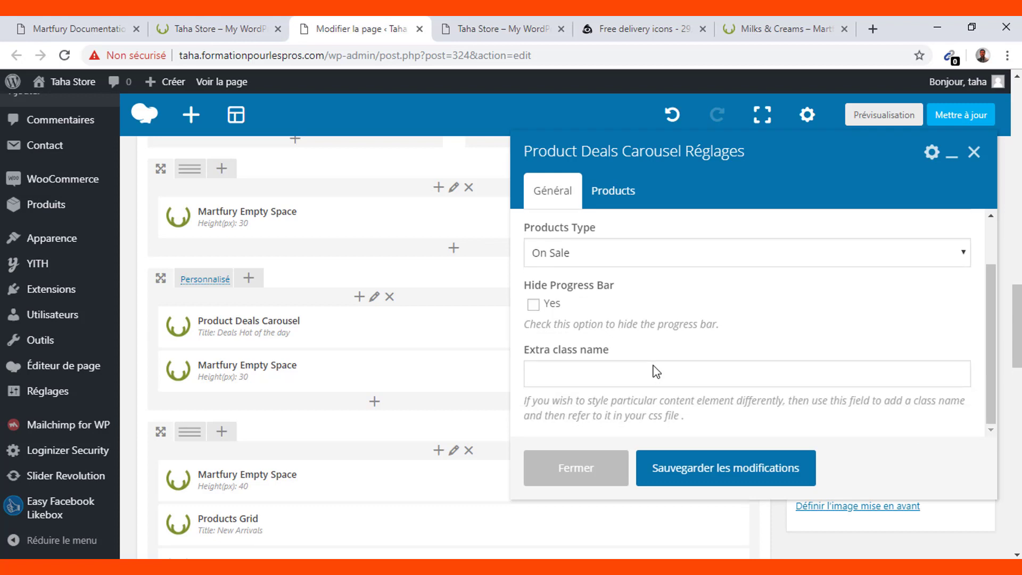
scroll(657, 371, "up", 2)
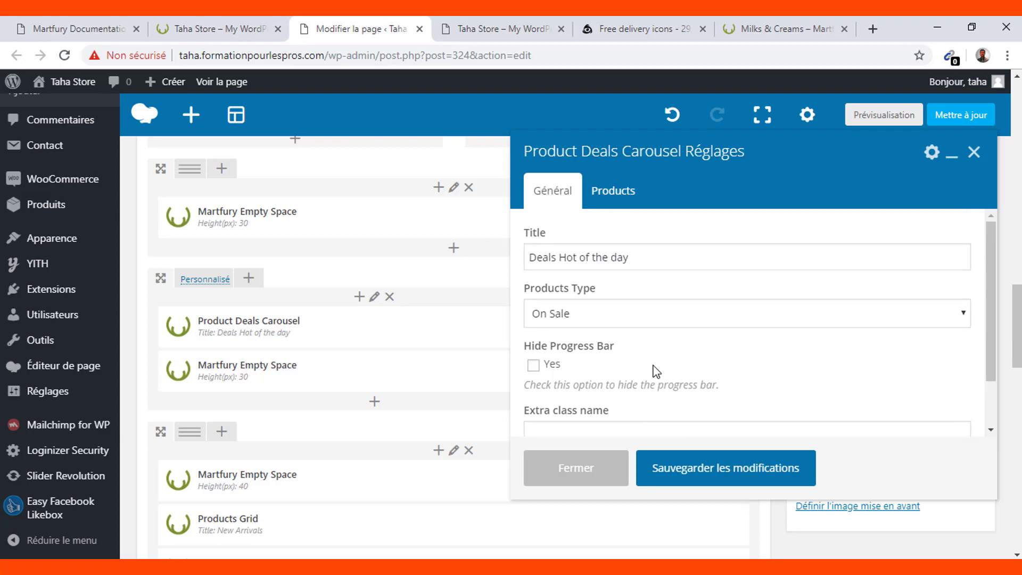
triple_click(594, 257)
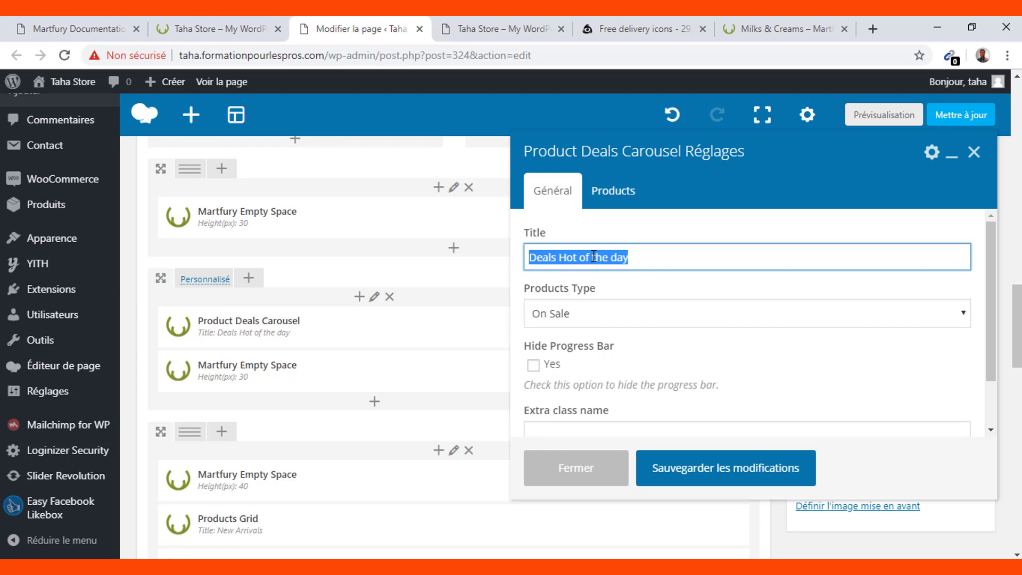
type("Meilleurs D")
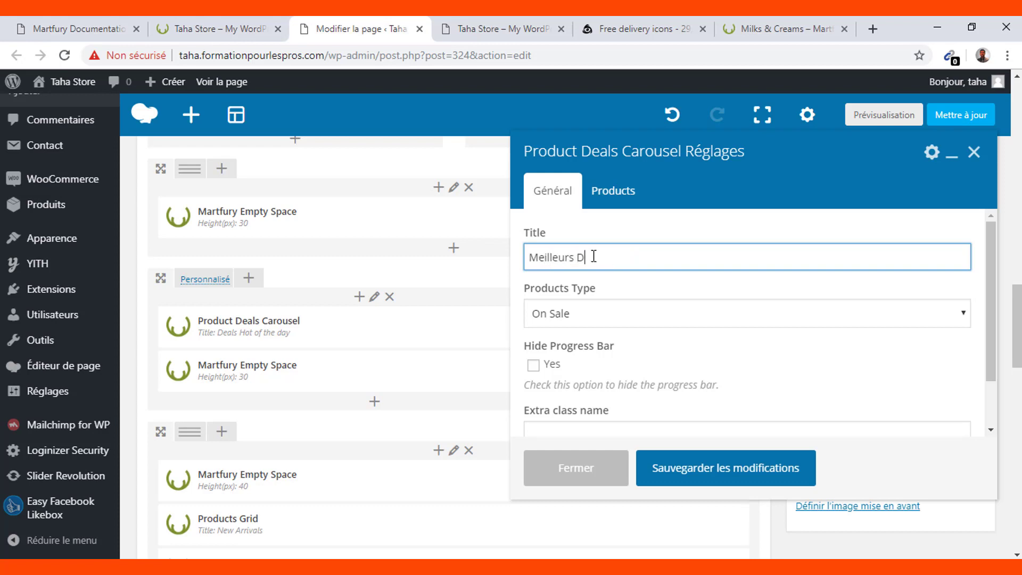
type("eals")
triple_click(593, 256)
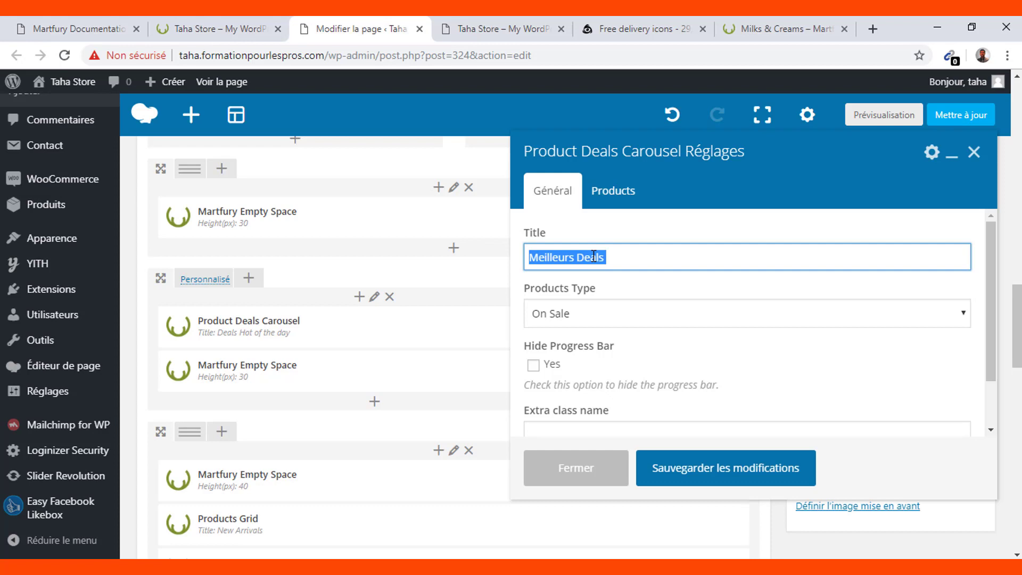
key("End")
type("du jour")
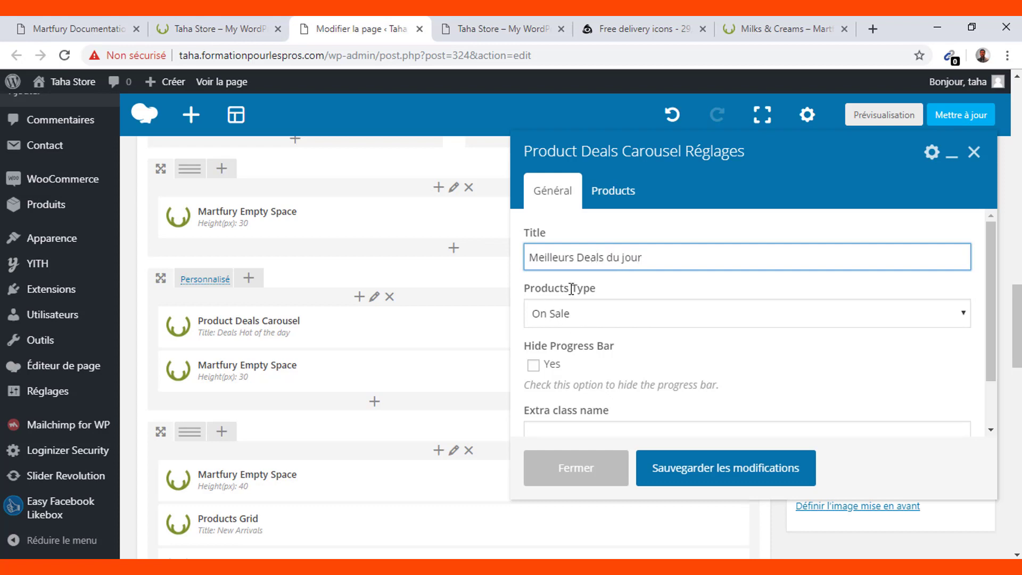
Review the available product types for the deals carousel and choose On Sale.
left_click(583, 322)
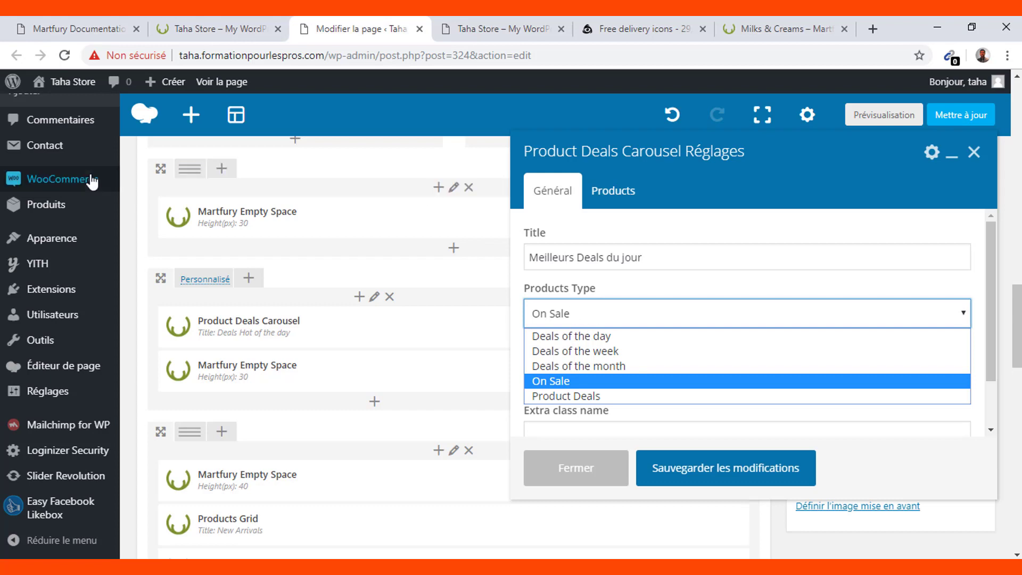
mouse_move(86, 182)
mouse_move(62, 207)
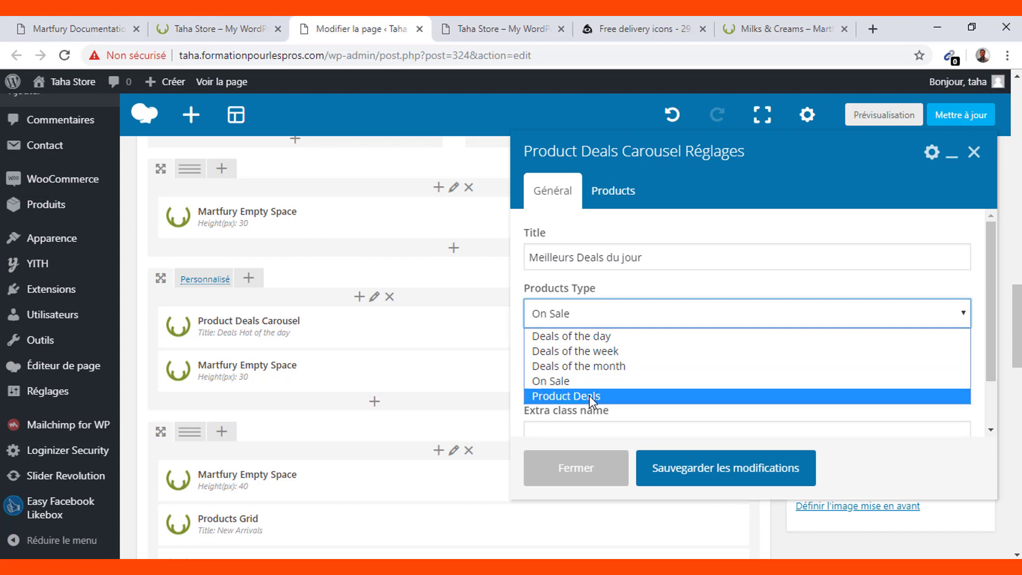
left_click(592, 381)
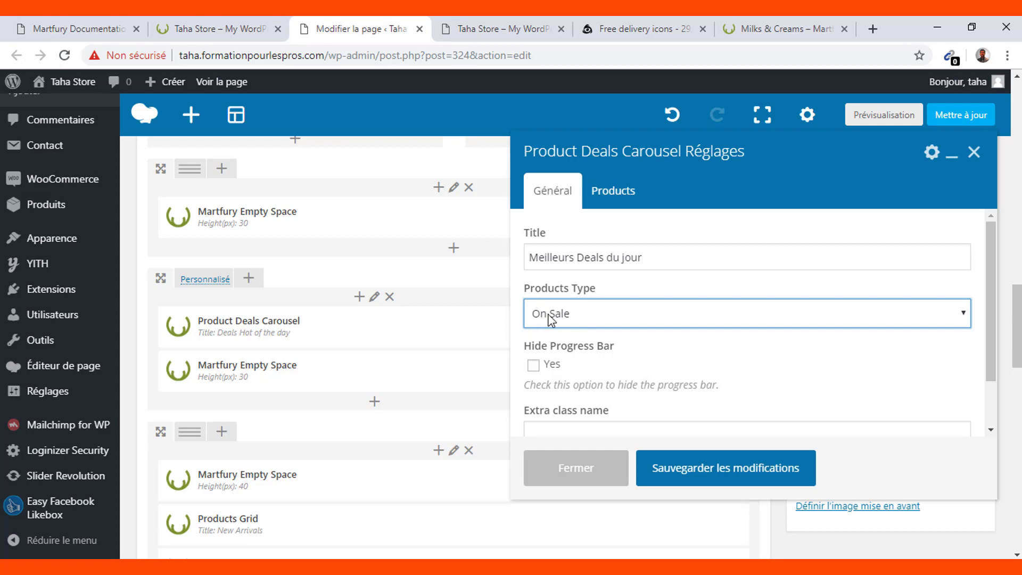
Review the Product Deals Carousel's category, number, autoplay, navigation and order settings, and save the element's changes.
left_click(614, 198)
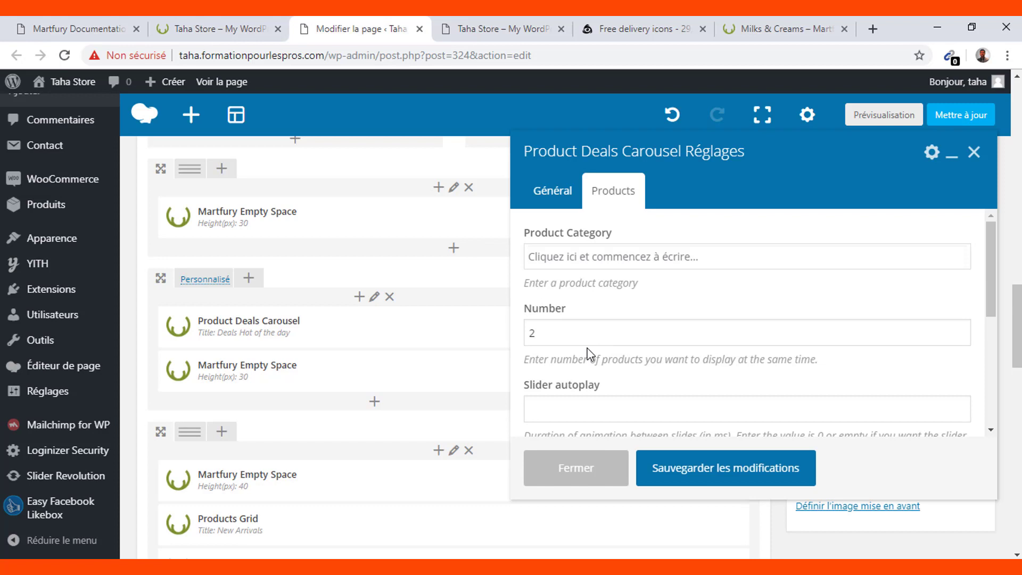
scroll(590, 354, "down", 2)
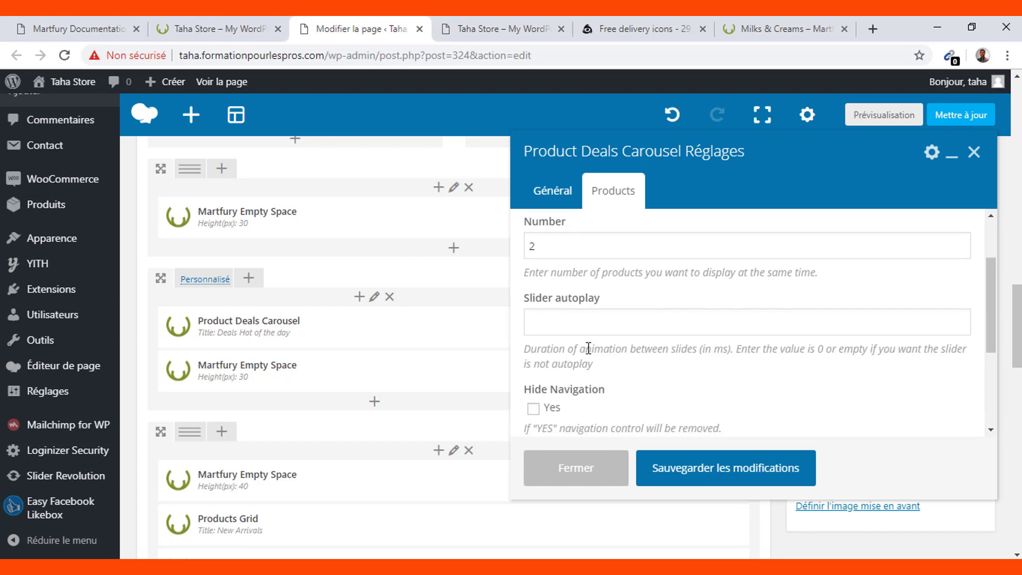
scroll(590, 354, "down", 3)
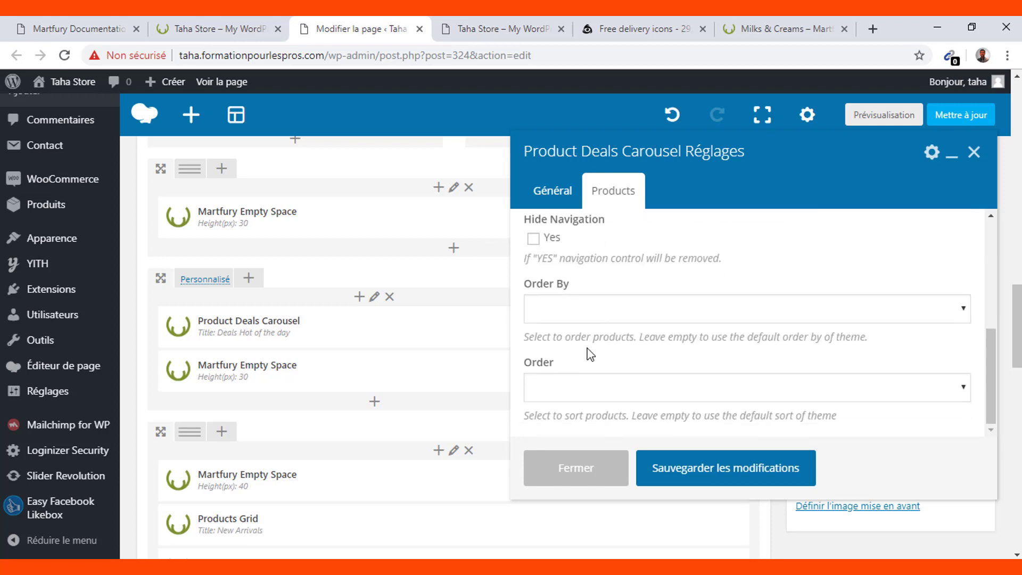
scroll(589, 354, "down", 5)
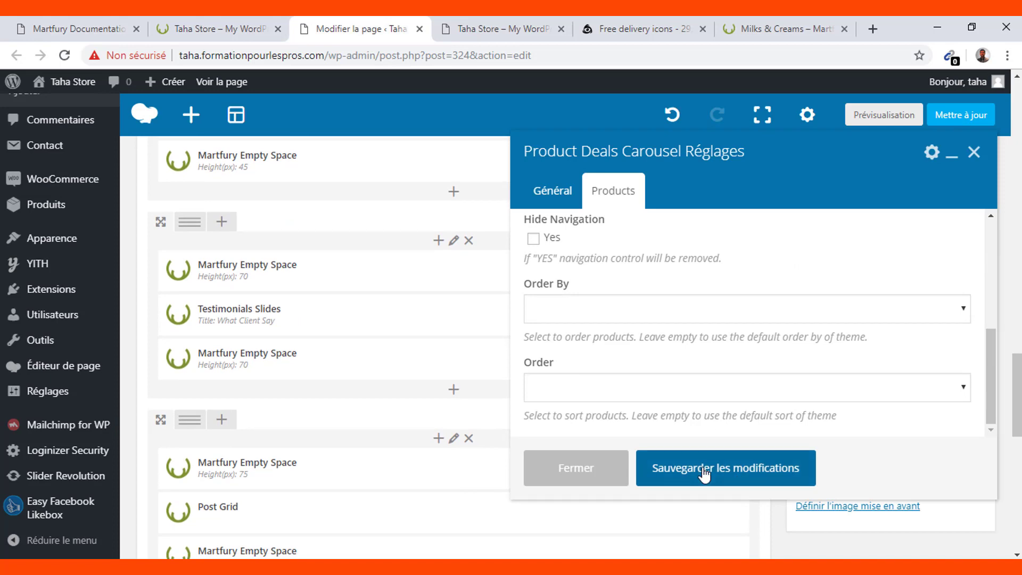
left_click(705, 474)
Open the settings of the Products List Carousel and set its title to "Top 3 des meilleurs produits".
scroll(375, 311, "up", 2)
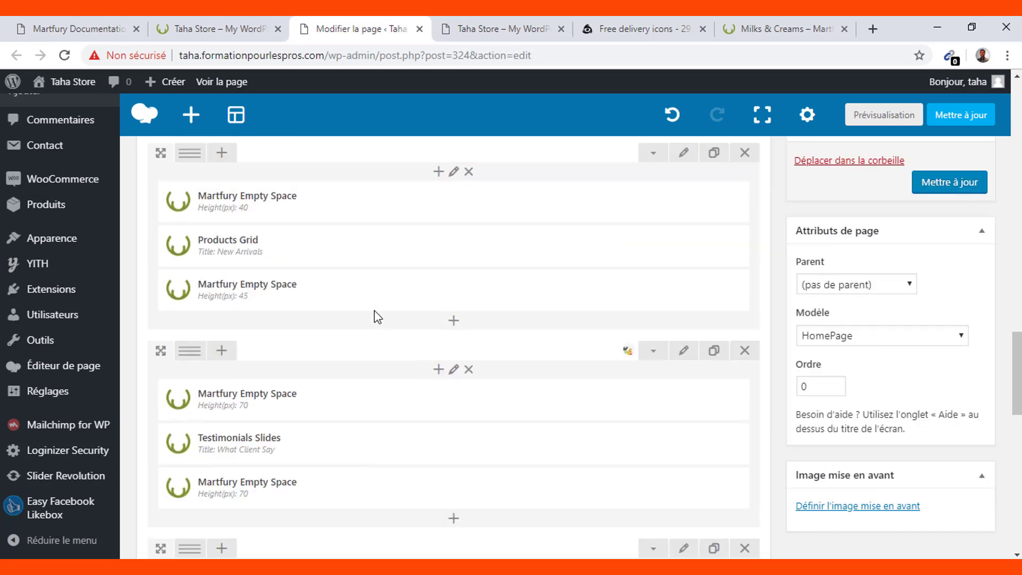
scroll(375, 311, "up", 2)
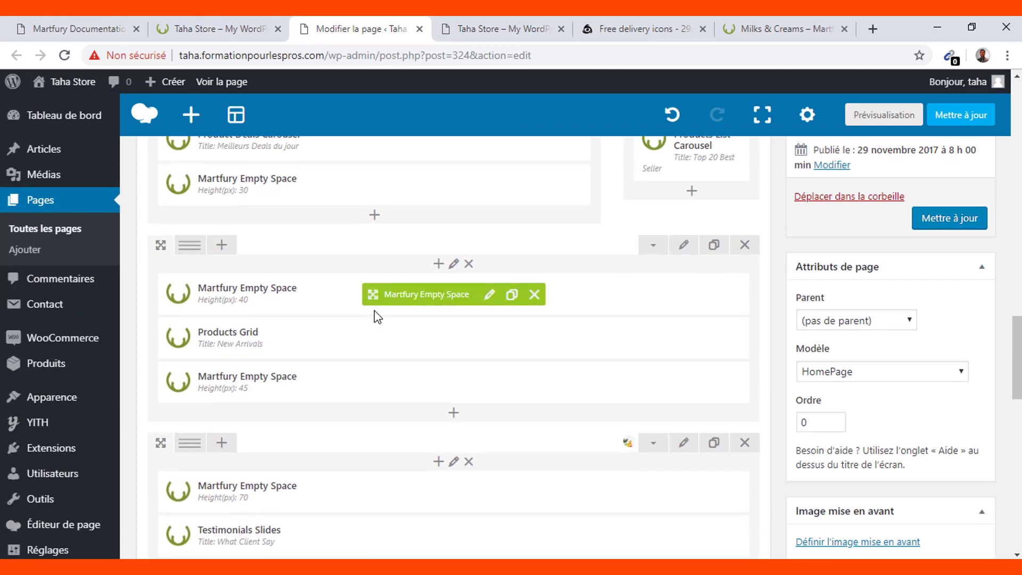
scroll(374, 311, "up", 2)
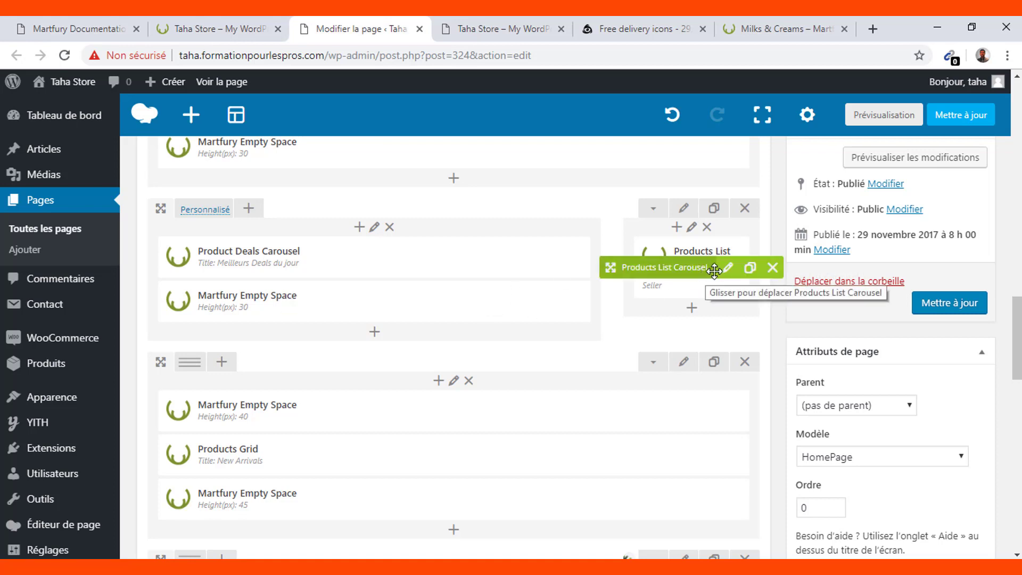
left_click(728, 268)
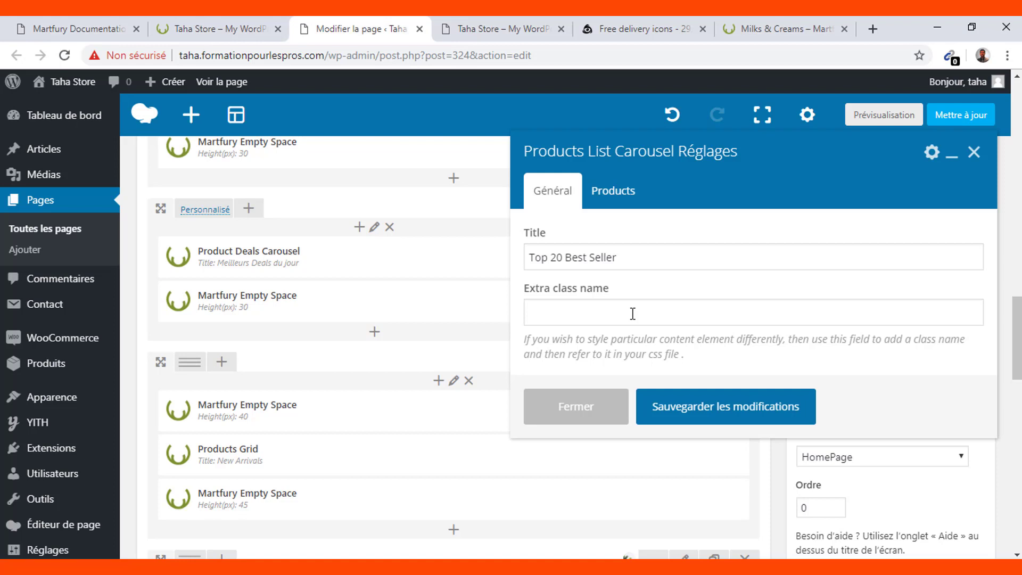
scroll(633, 313, "down", 2)
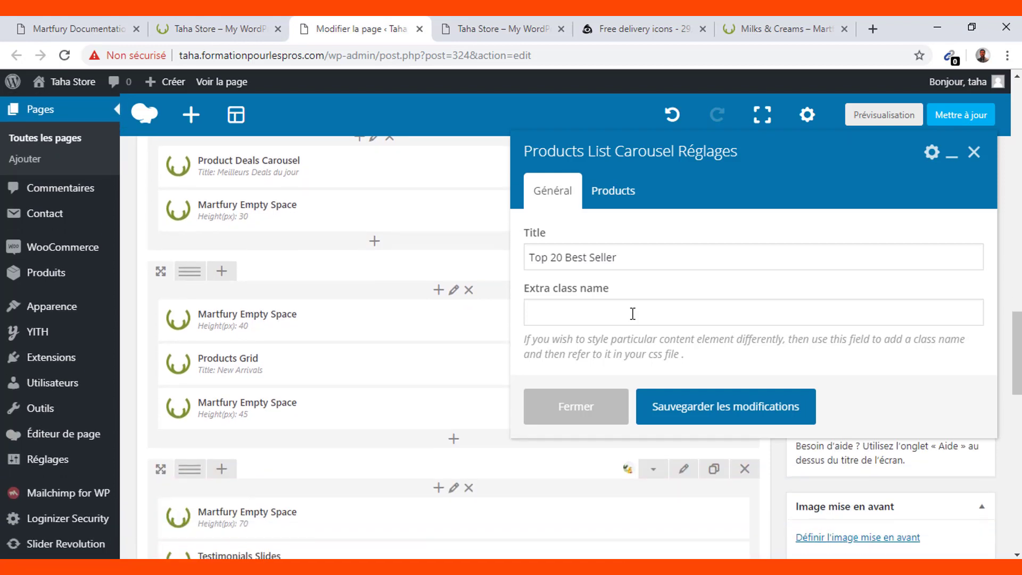
scroll(632, 313, "up", 4)
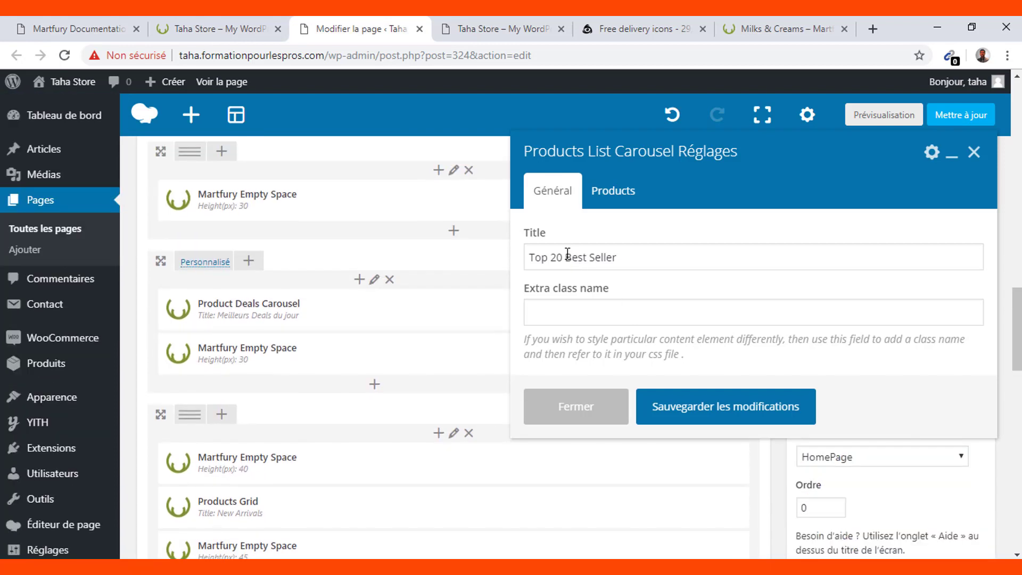
triple_click(564, 255)
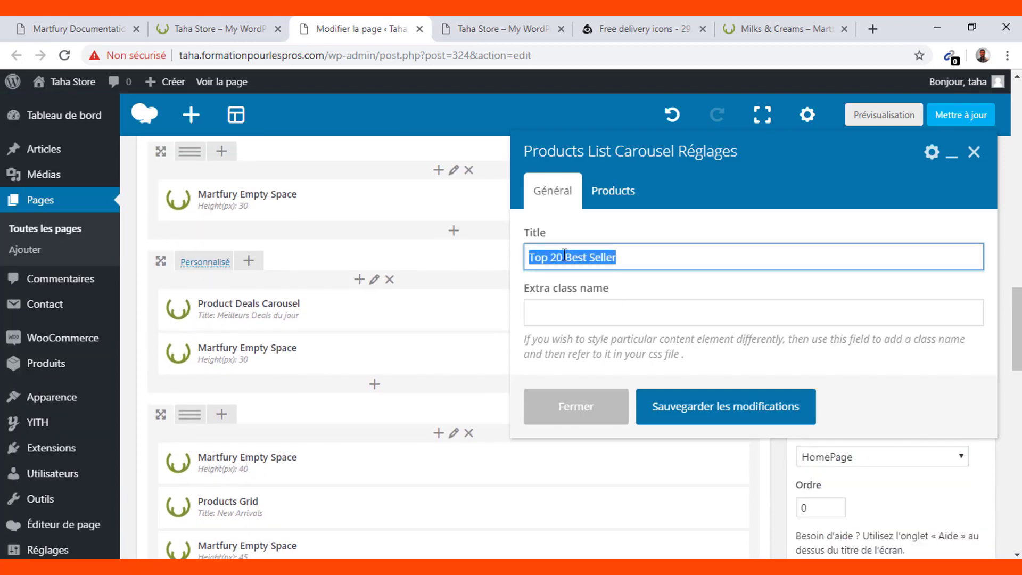
type("Top ")
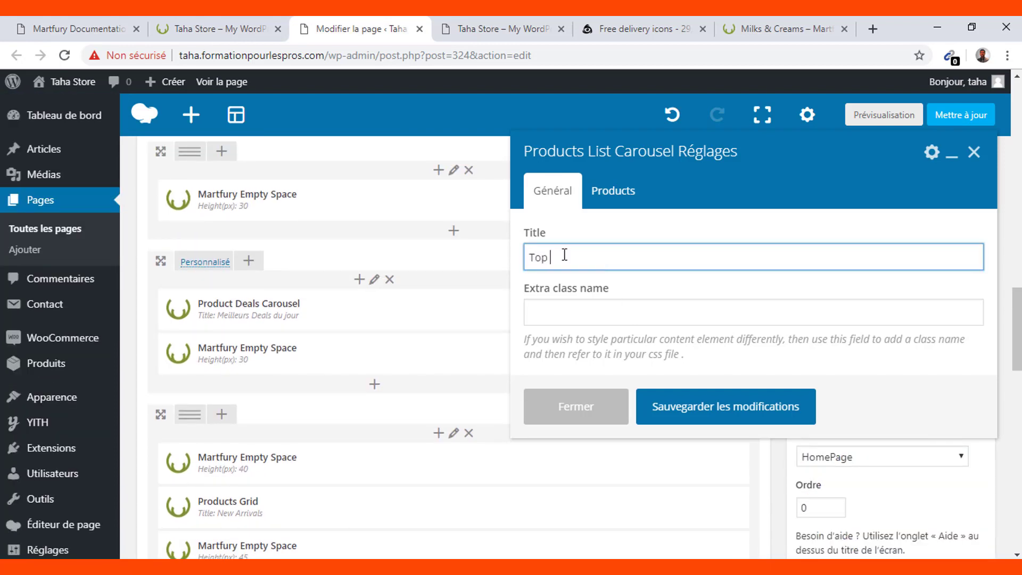
type("3 des meilleurs produits")
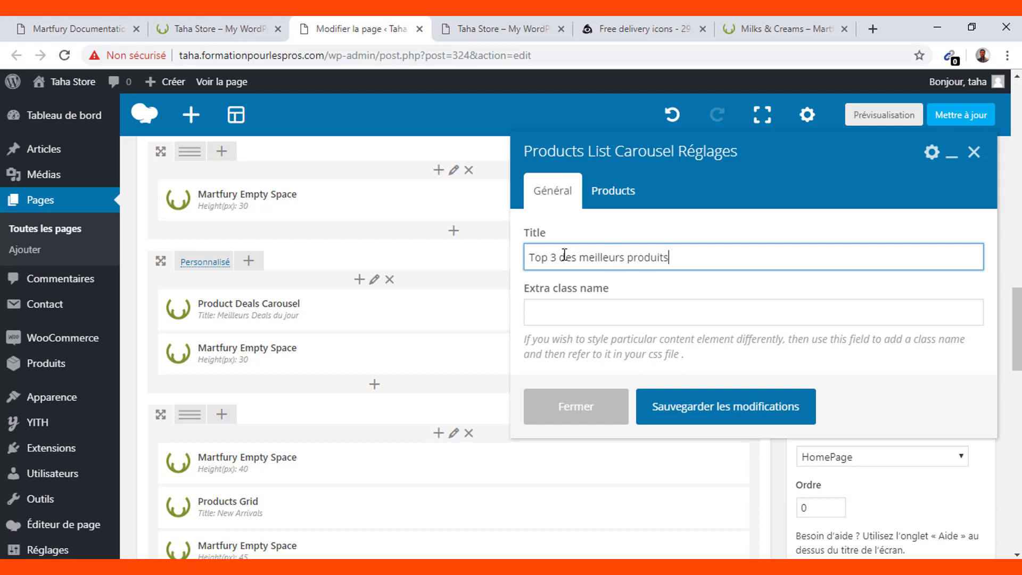
Compare the Products List Carousel's selected products and rows with both slides of the Top 20 Best Seller block in the page preview.
left_click(616, 190)
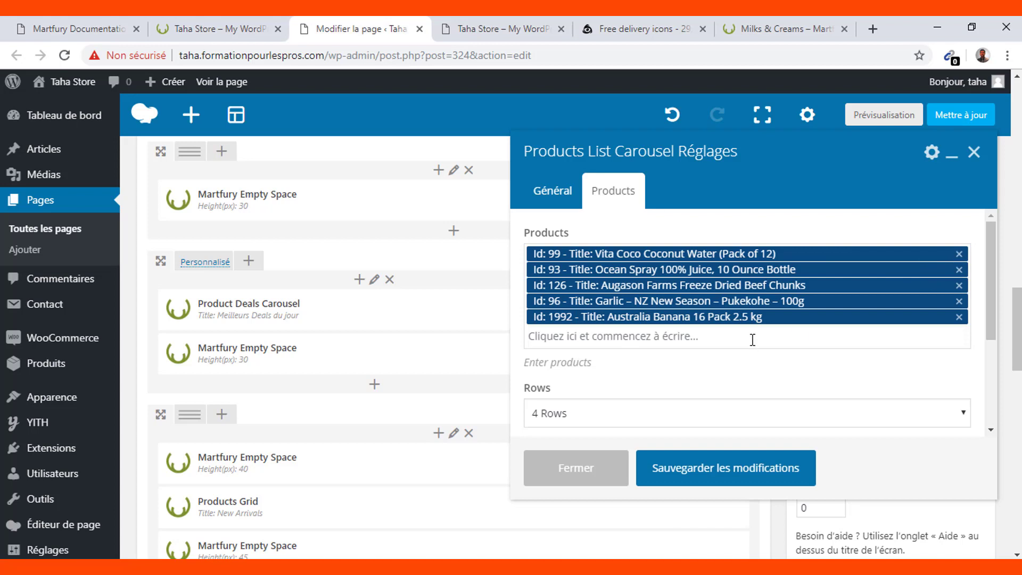
scroll(753, 340, "down", 1)
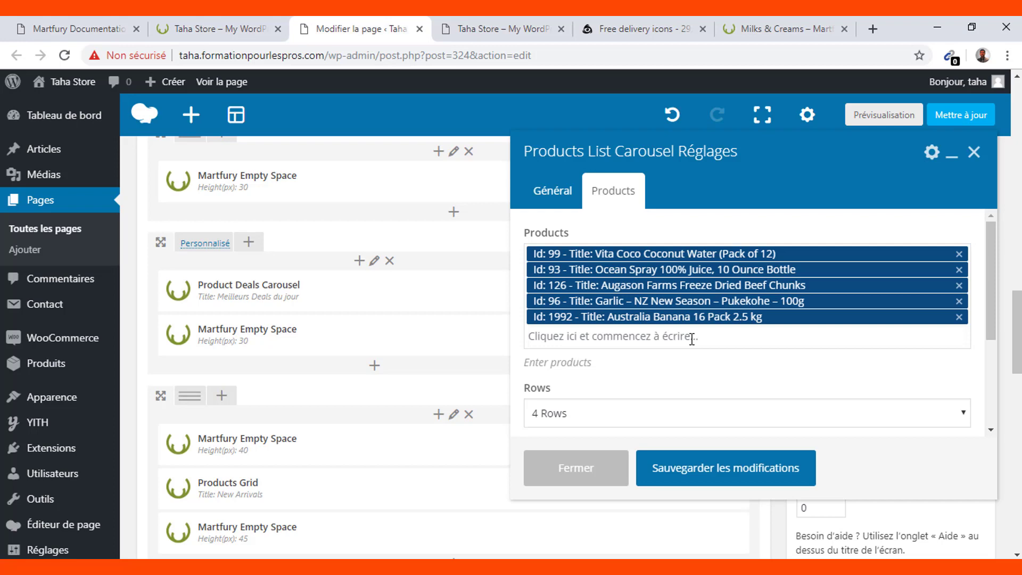
left_click(509, 22)
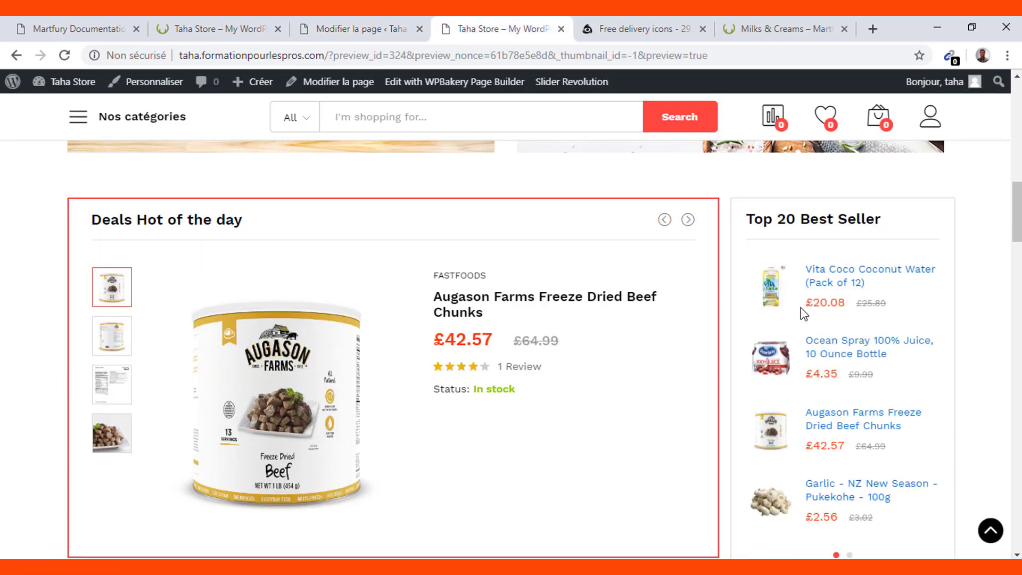
scroll(803, 314, "down", 1)
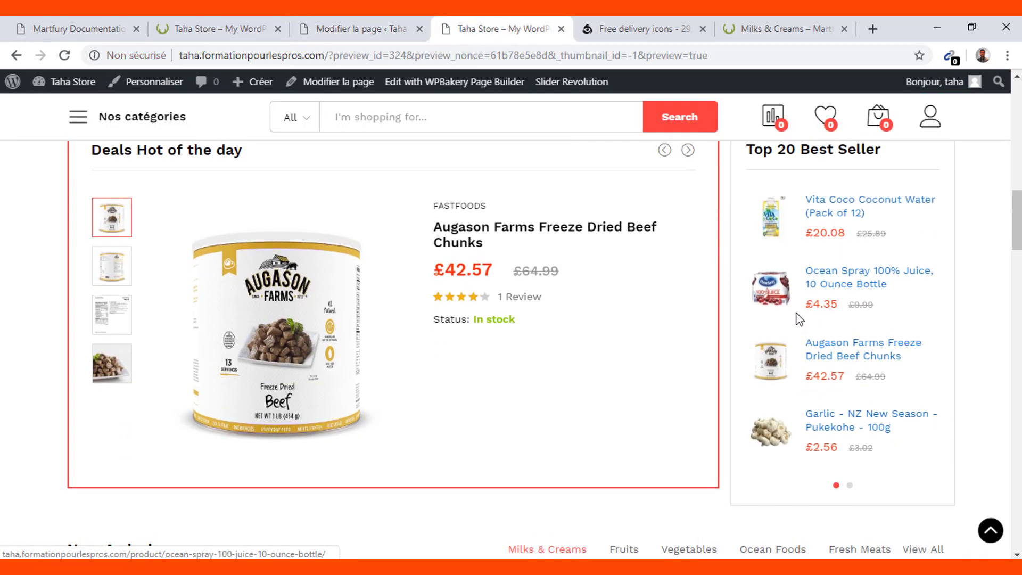
scroll(797, 320, "up", 1)
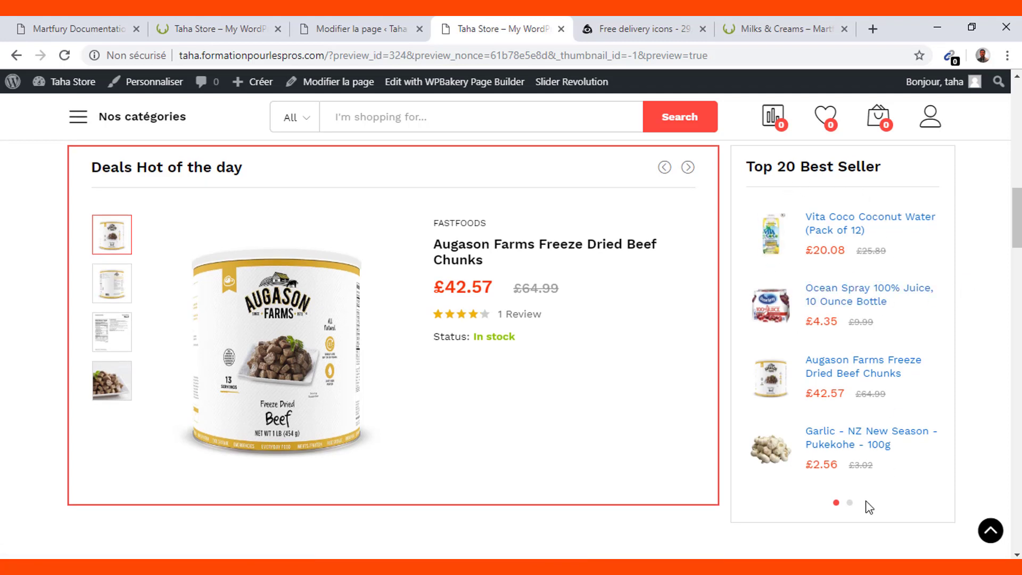
left_click(850, 503)
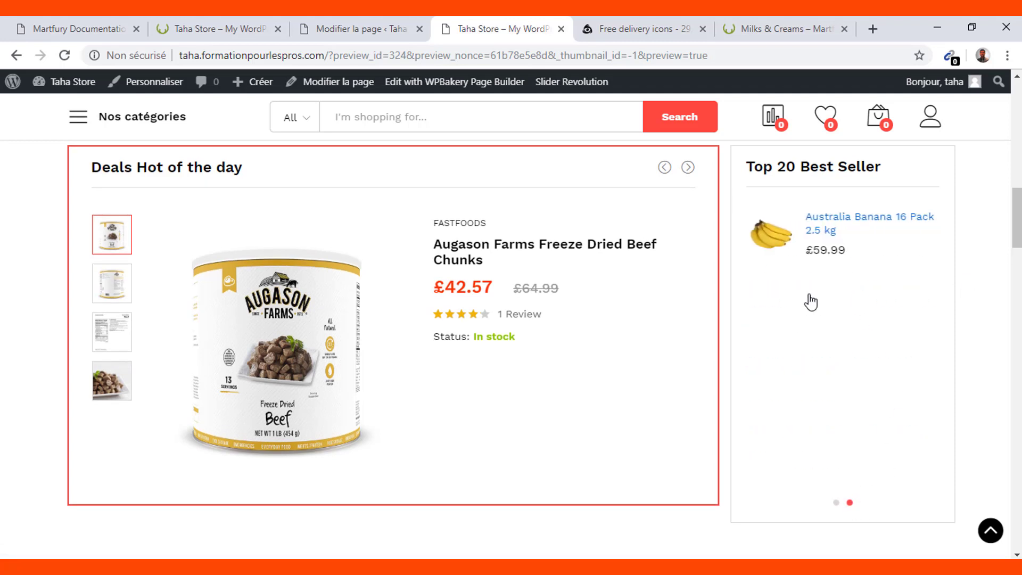
left_click(365, 20)
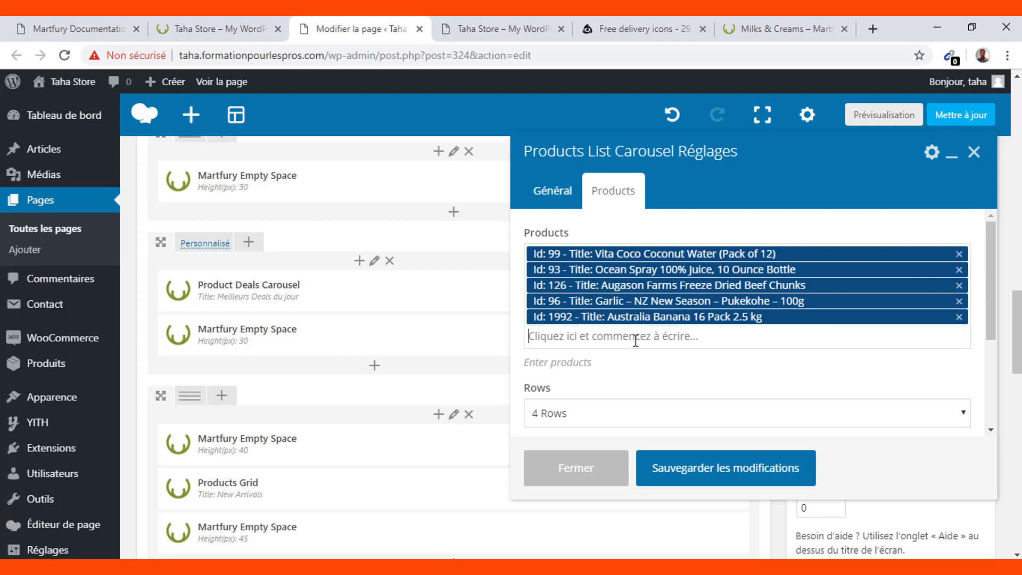
Add the products MariGold 100% Juice Milk 350ml and HomeSoy Soya Milk Original to the Products List Carousel.
type("milk")
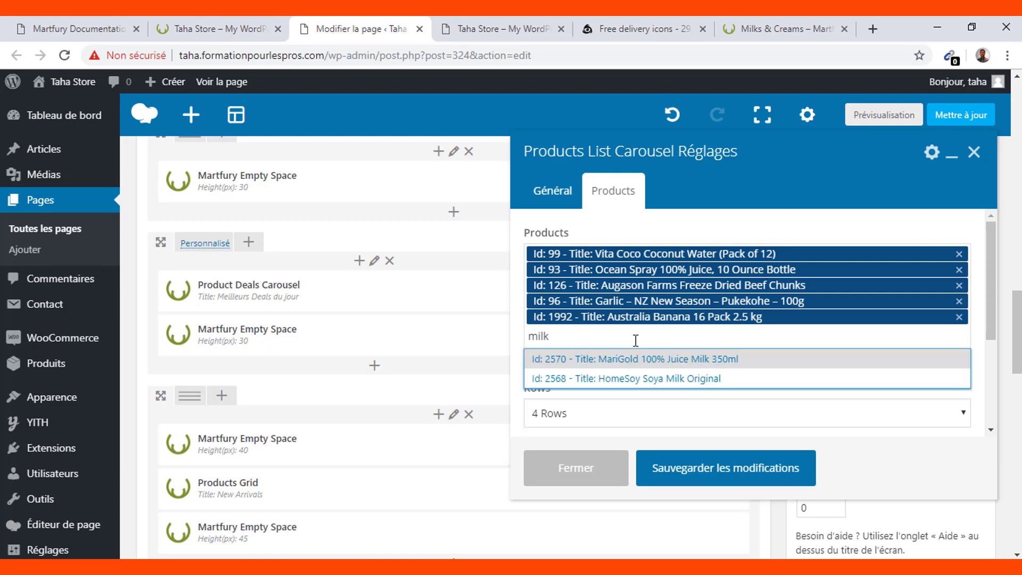
left_click(607, 359)
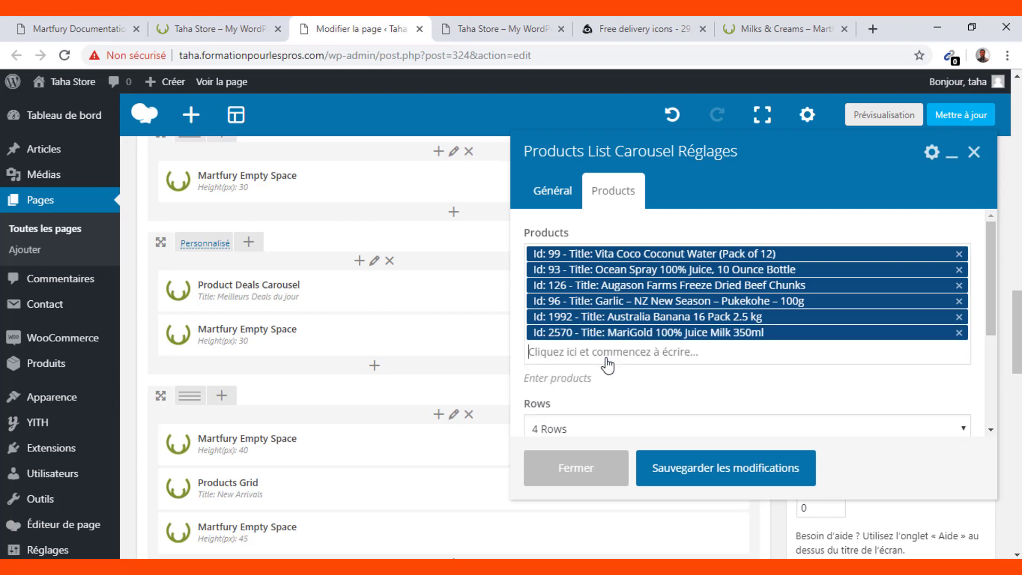
type("milk")
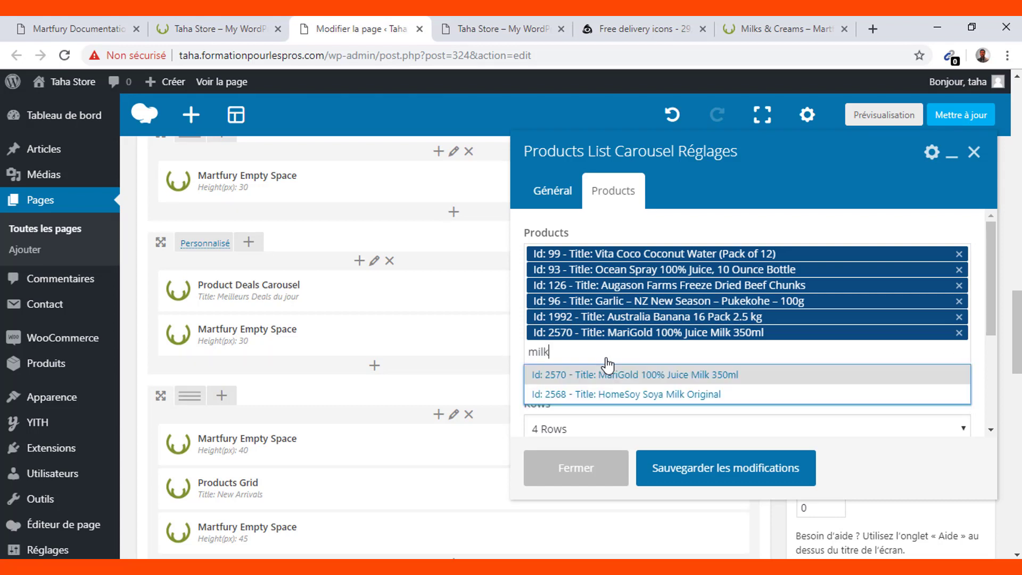
left_click(584, 395)
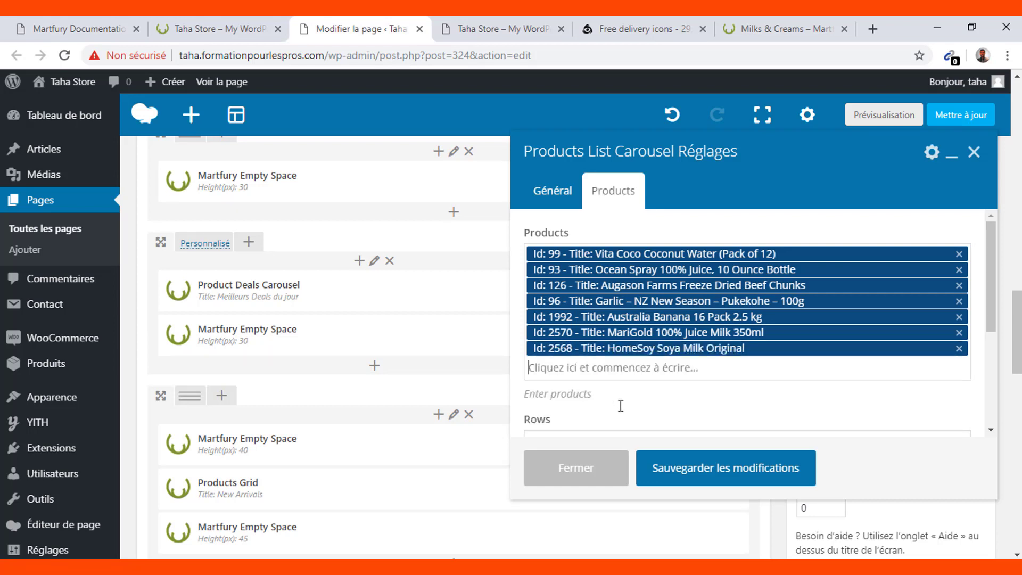
Set the Products List Carousel's slider autoplay to 5000 ms and save the element's changes.
scroll(644, 404, "down", 2)
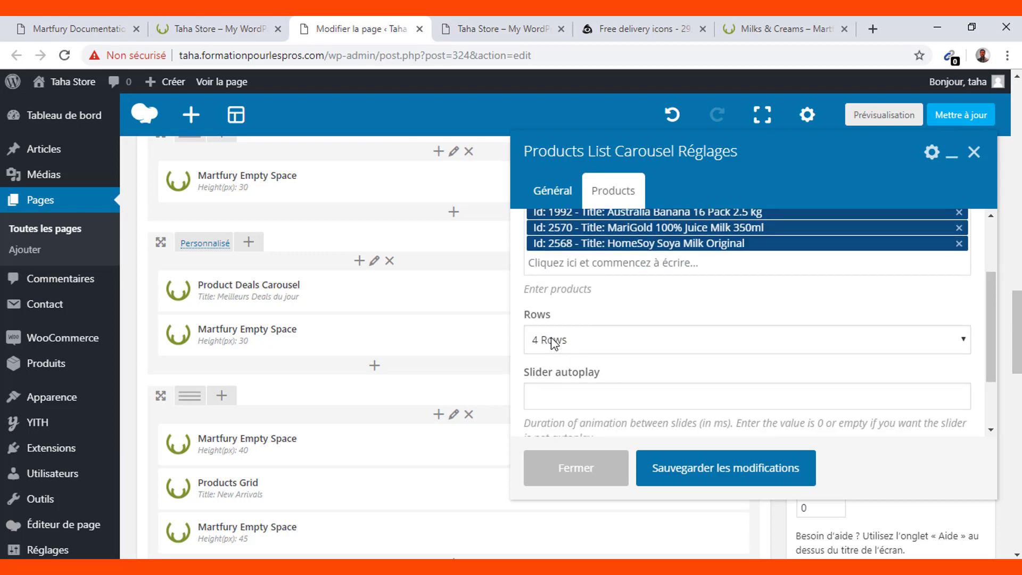
scroll(553, 342, "down", 1)
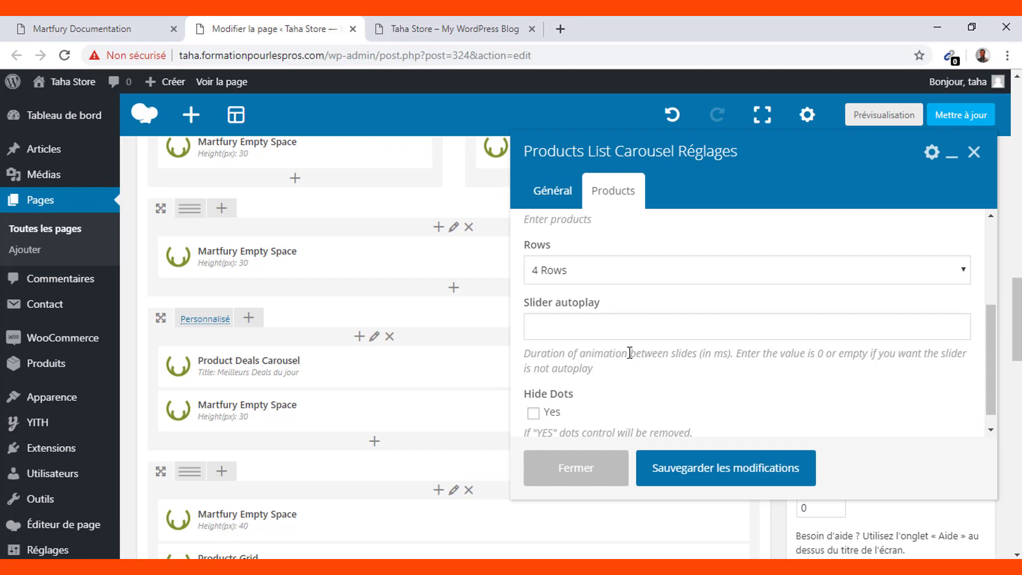
left_click(588, 331)
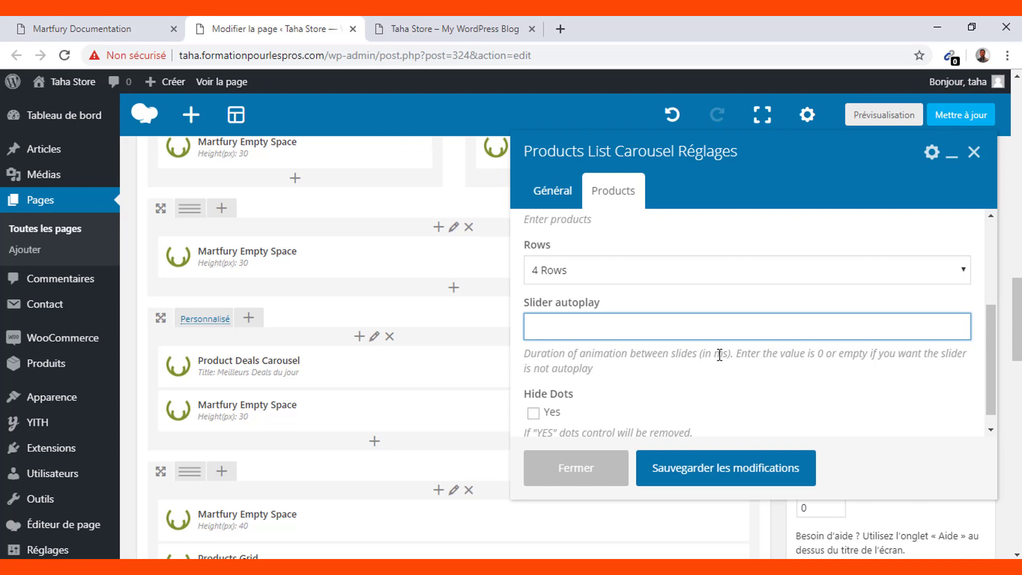
type("5000")
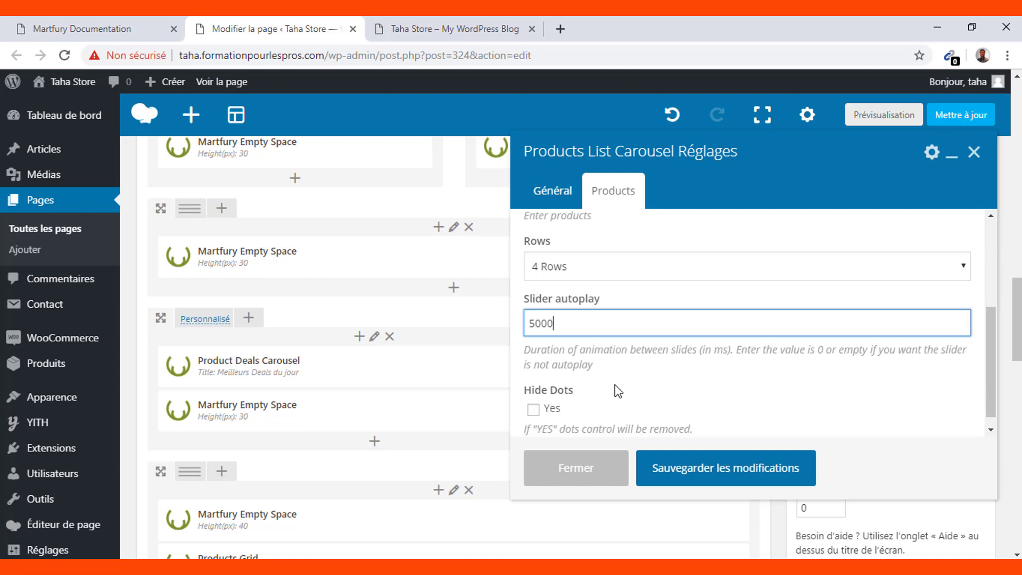
scroll(618, 392, "down", 3)
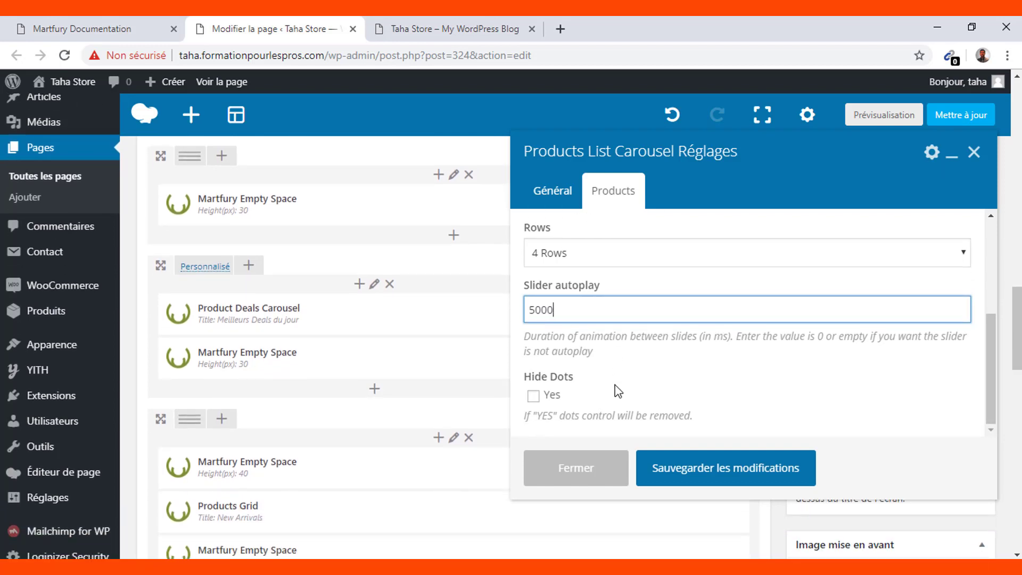
left_click(689, 480)
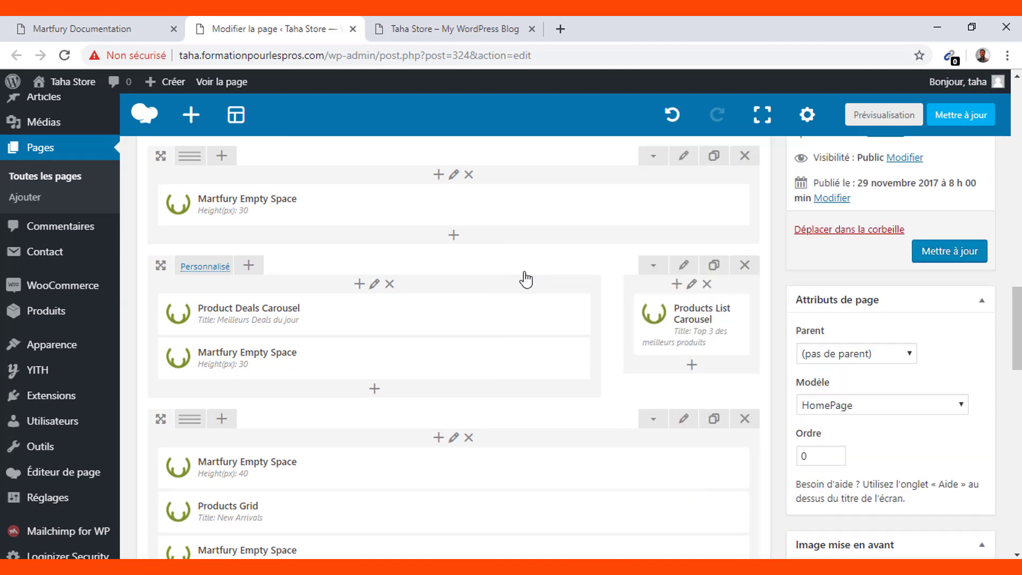
Preview the updated page and check both slides of the Top 3 des meilleurs produits block.
left_click(862, 113)
left_click(447, 23)
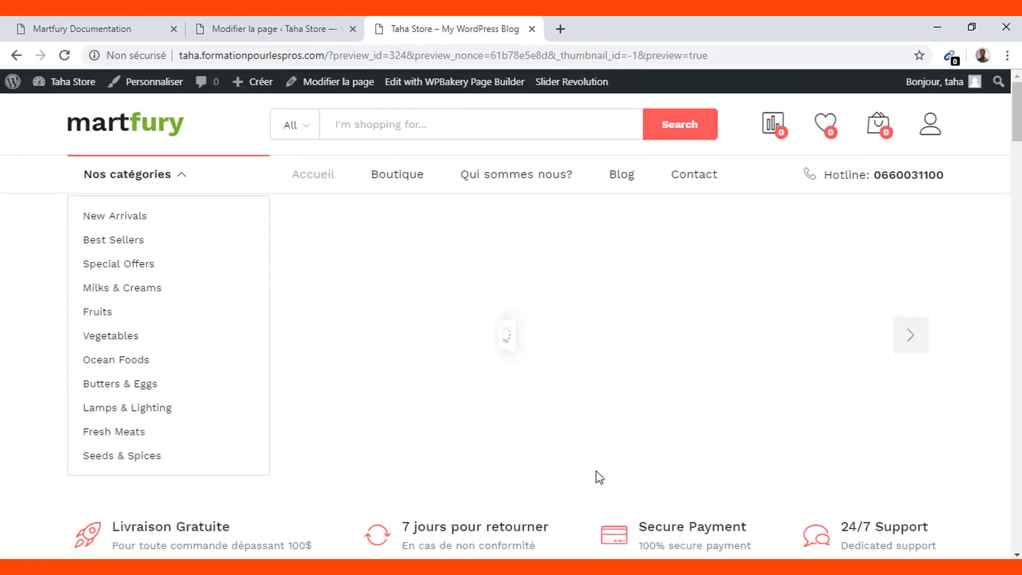
scroll(600, 478, "down", 6)
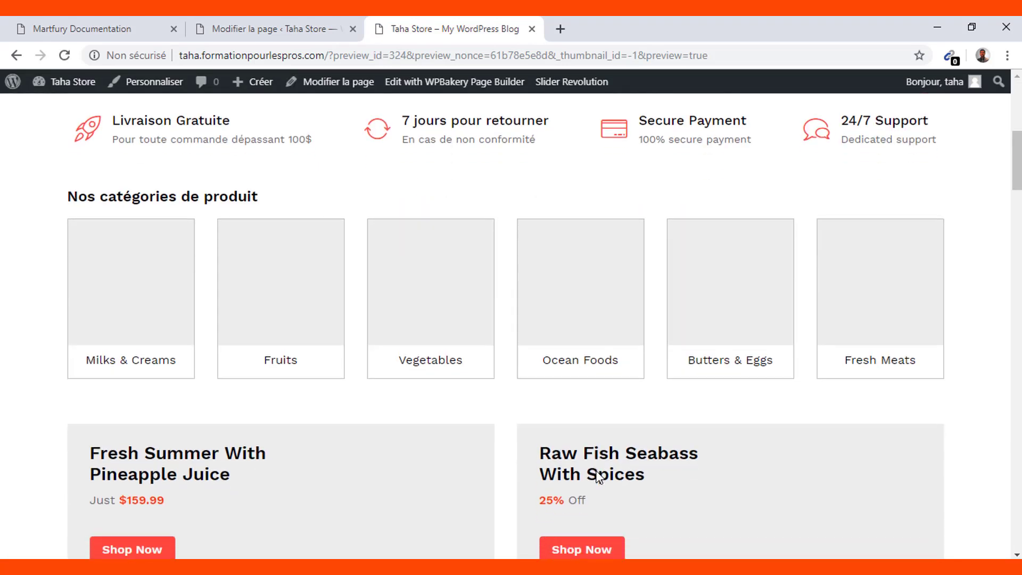
scroll(601, 478, "down", 8)
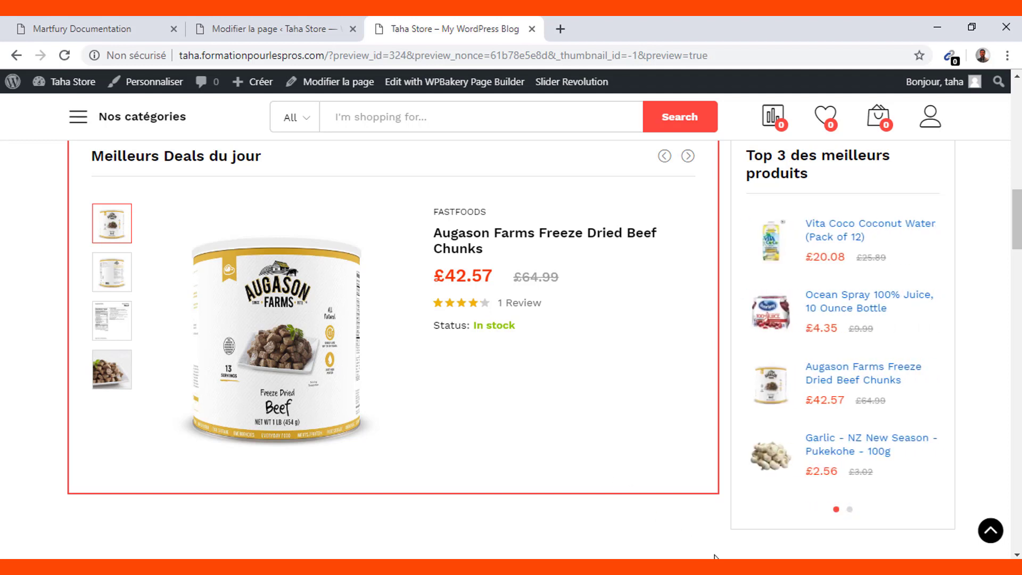
left_click(849, 510)
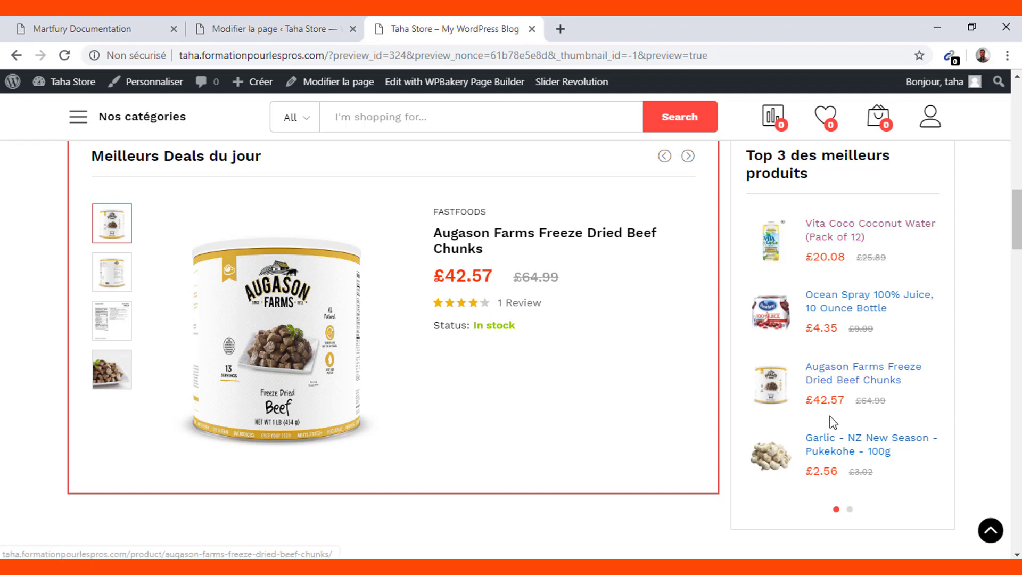
Locate the Products Grid in the editor and examine its New Arrivals block in the preview for Fruits, Vegetables and Ocean Foods.
left_click(269, 28)
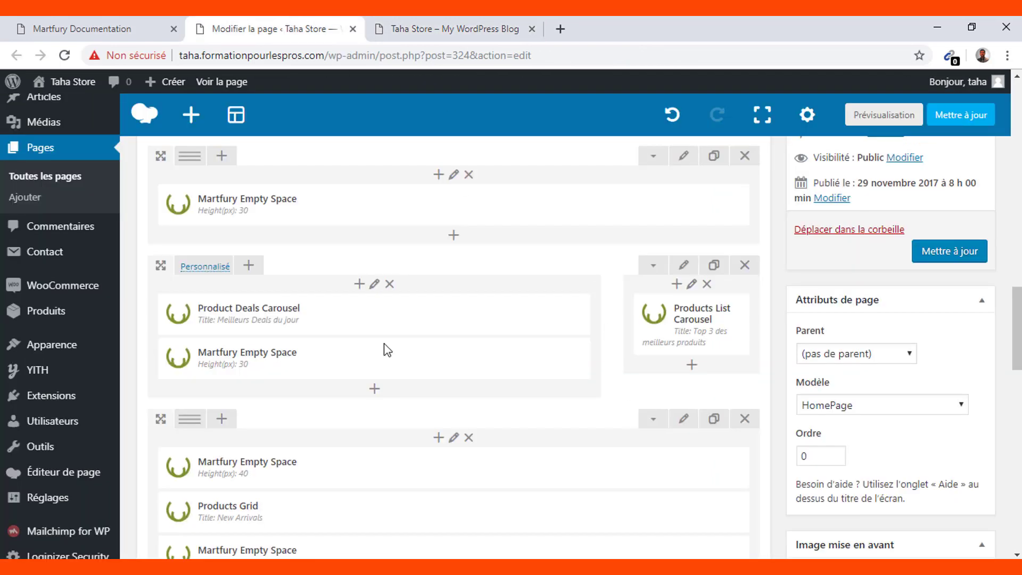
mouse_move(700, 348)
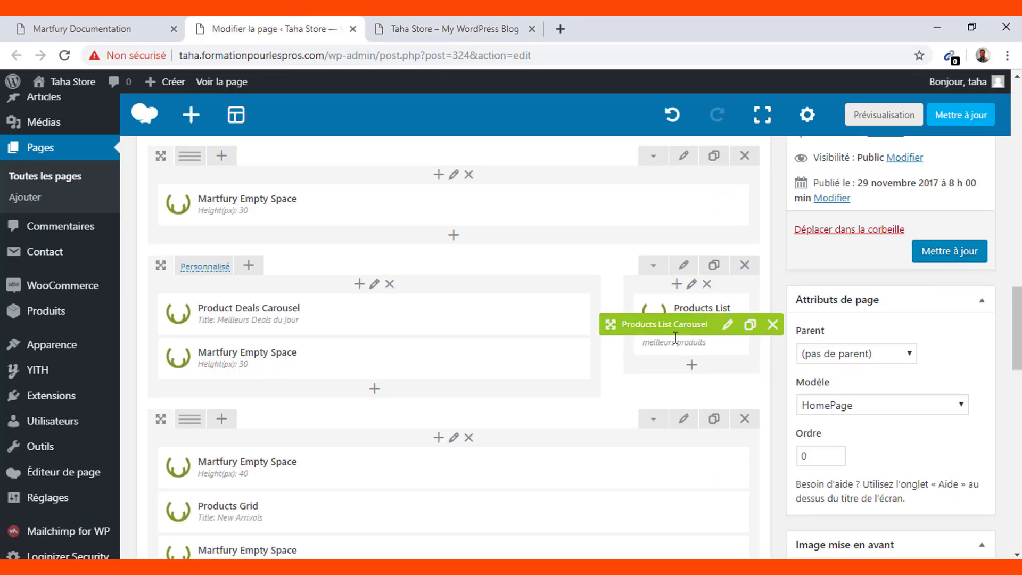
scroll(565, 428, "down", 3)
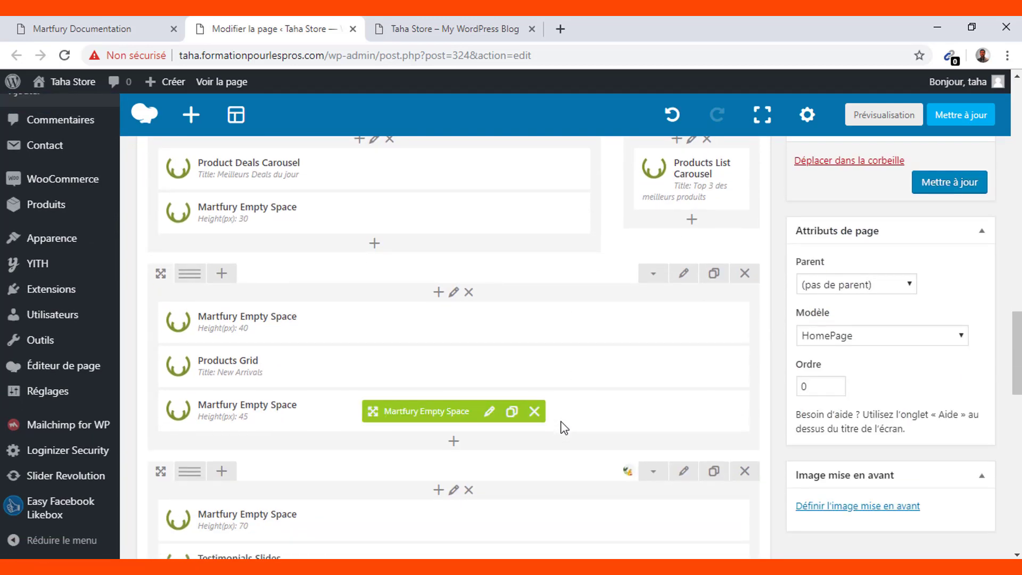
mouse_move(298, 359)
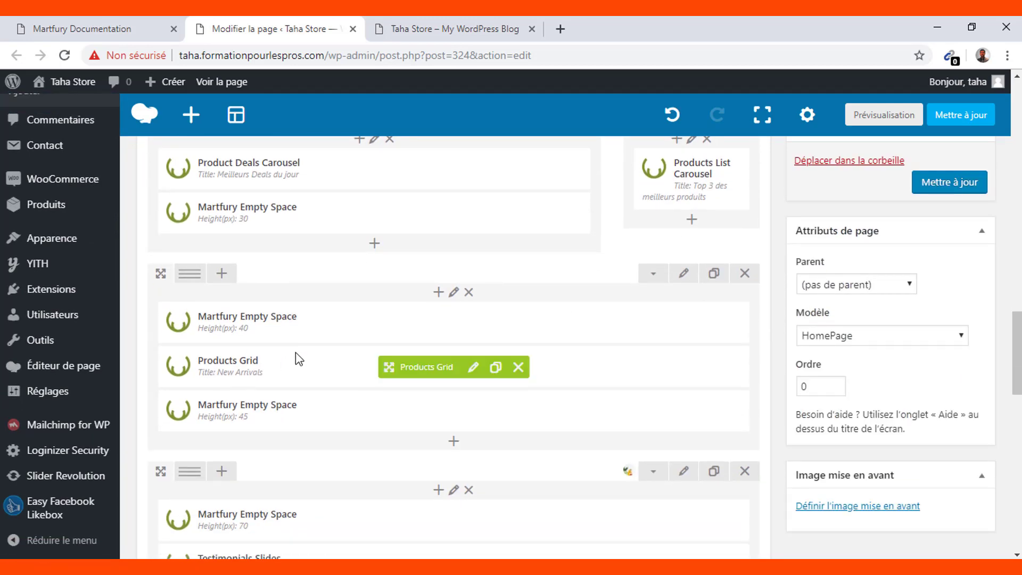
left_click(424, 21)
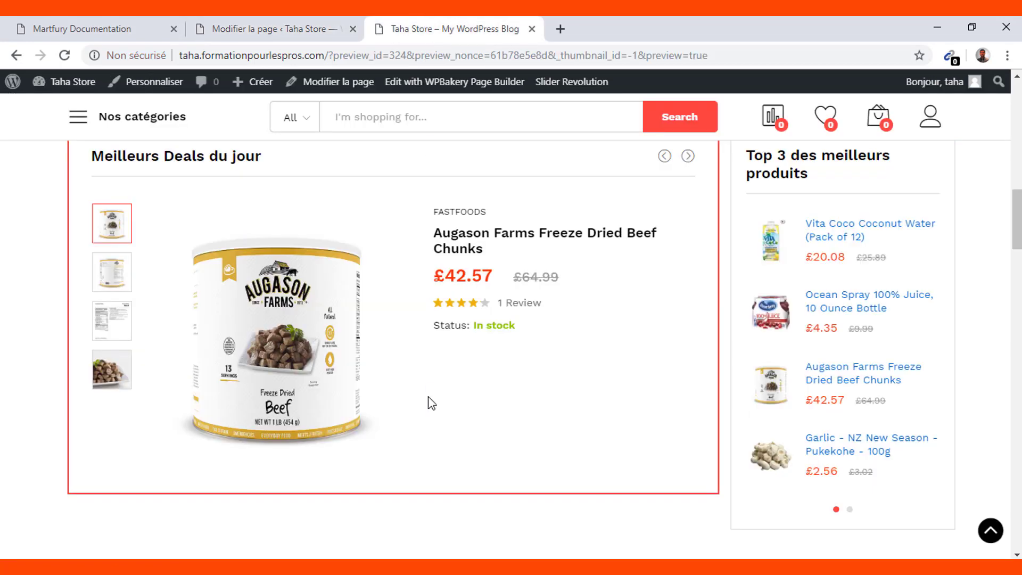
scroll(431, 403, "down", 5)
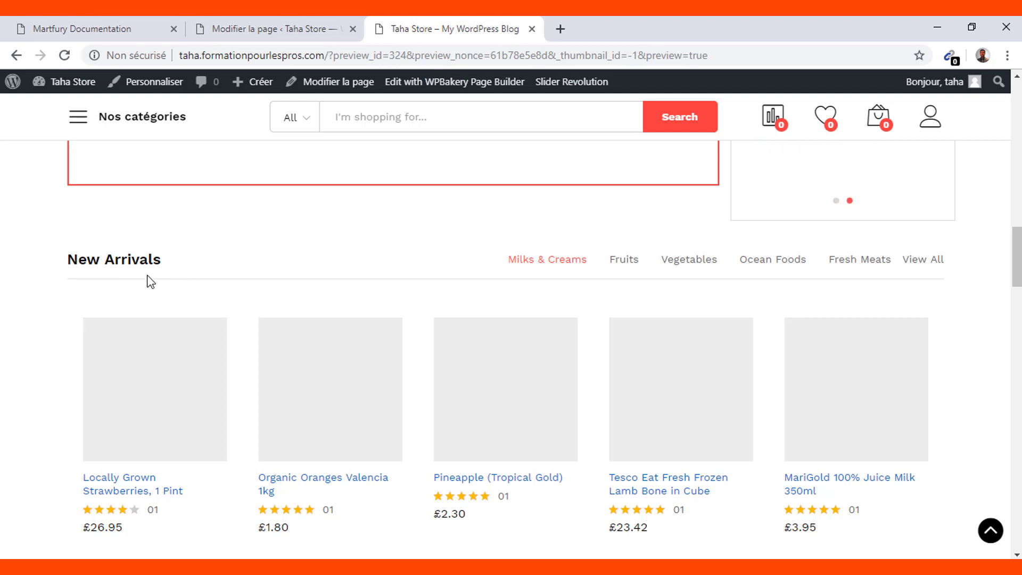
left_click(623, 263)
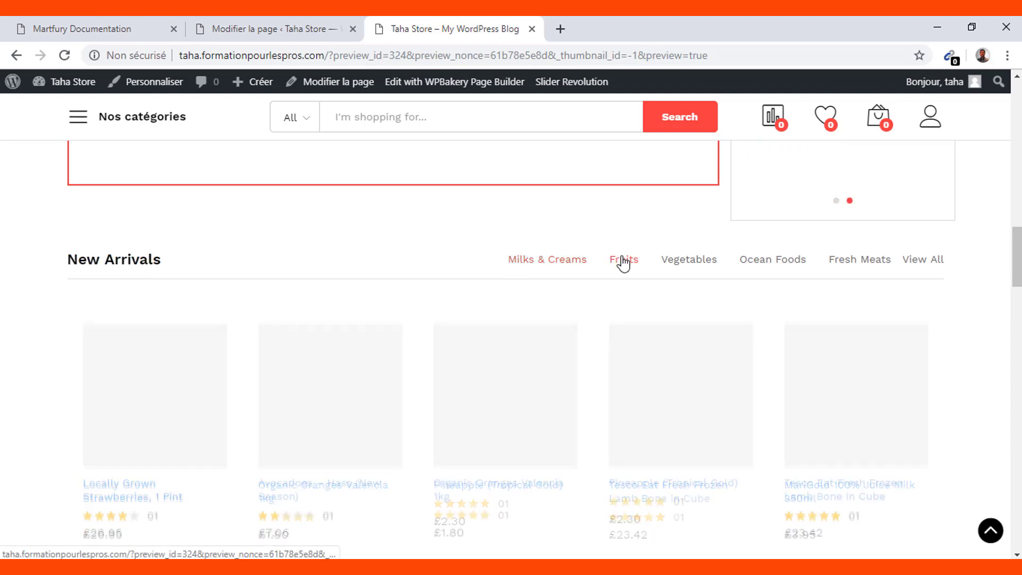
left_click(695, 269)
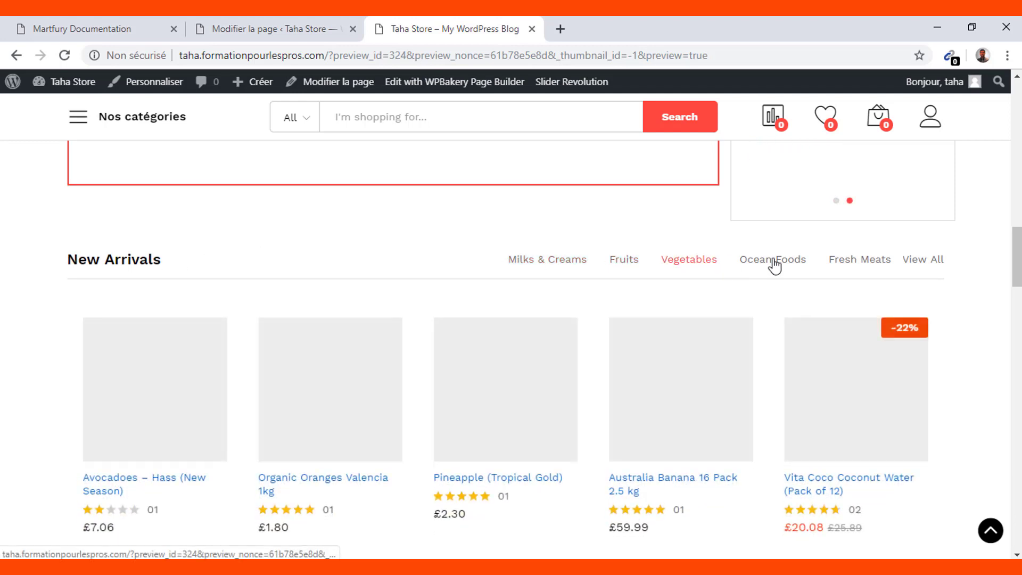
left_click(775, 265)
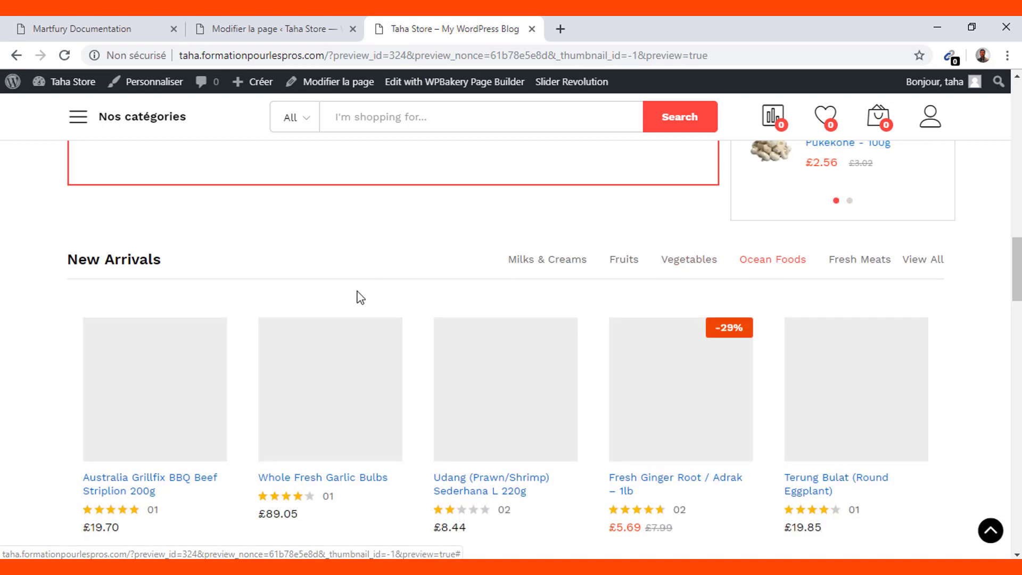
Open the Products Grid's settings in the page editor, title it "Nouvel arrivage" and set 5 products per view.
left_click(293, 22)
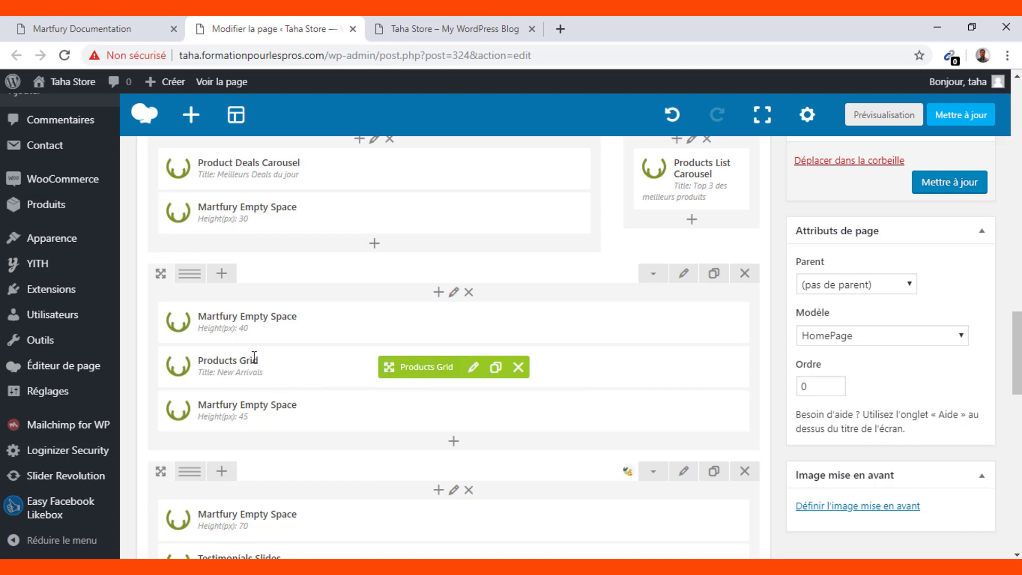
left_click(473, 369)
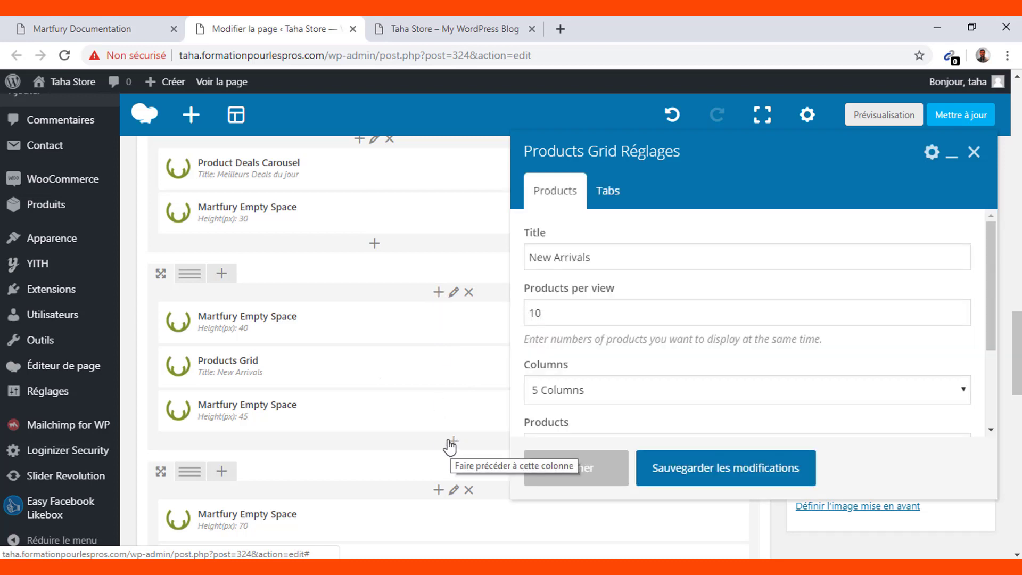
triple_click(557, 257)
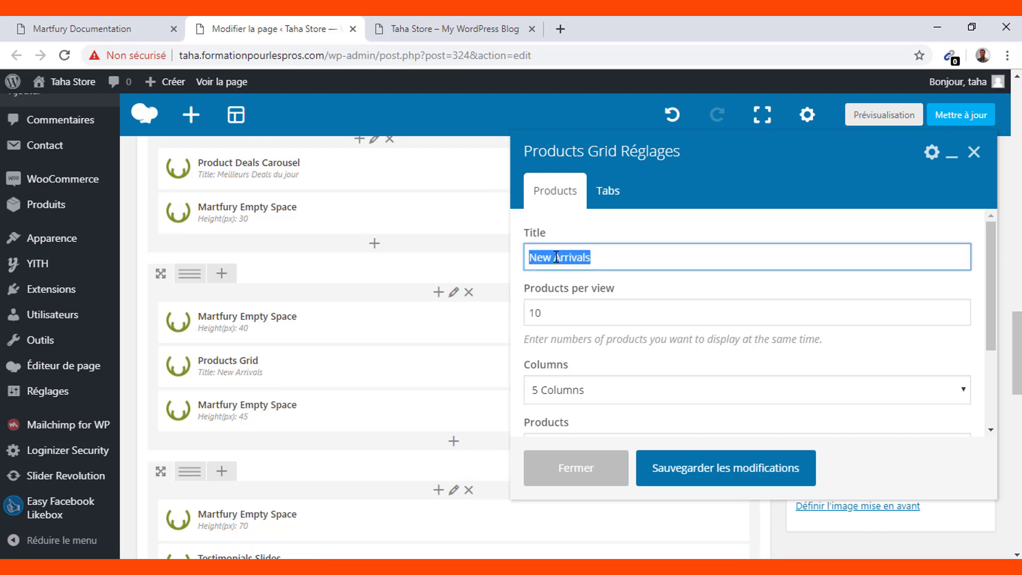
type("Nouv")
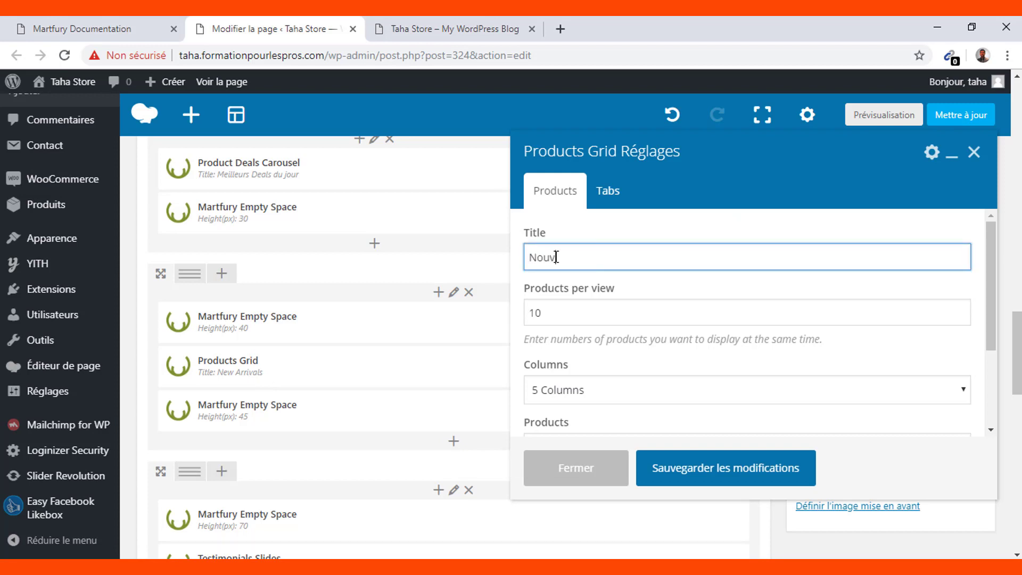
type("el arrivage")
double_click(544, 312)
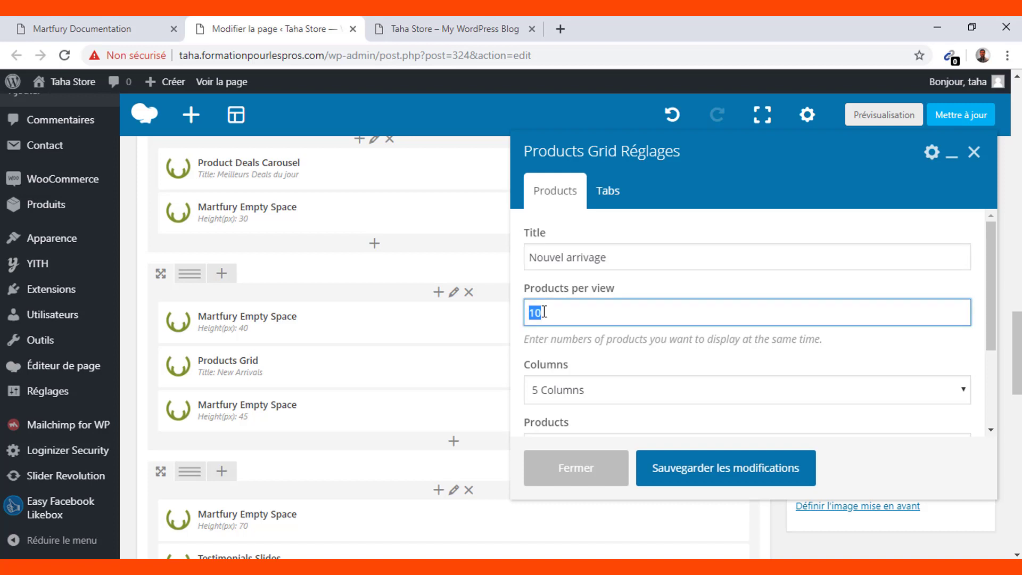
type("5")
Review the Products Grid's available product types, choose Recent, and save the element's changes.
scroll(573, 367, "down", 2)
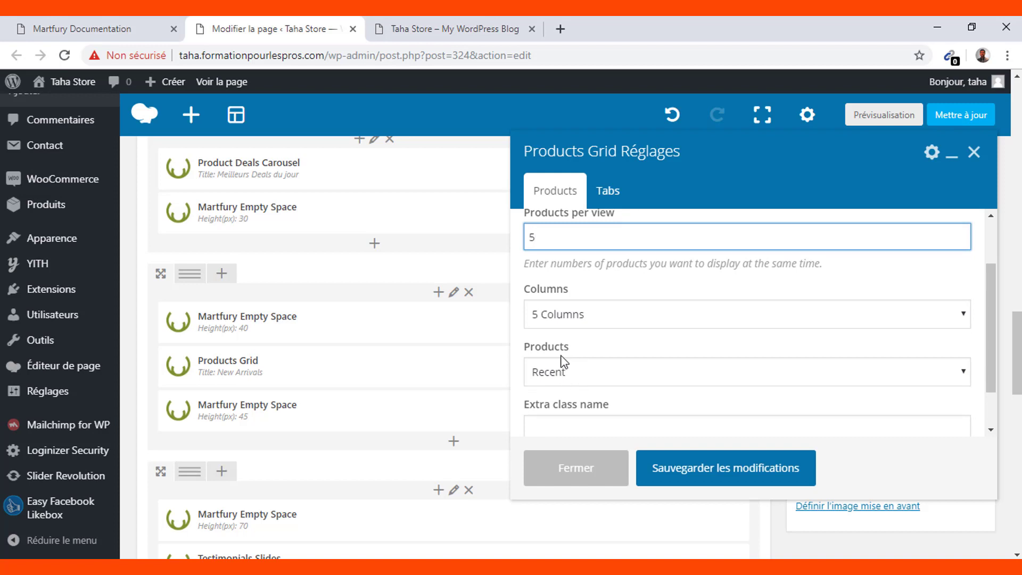
left_click(604, 380)
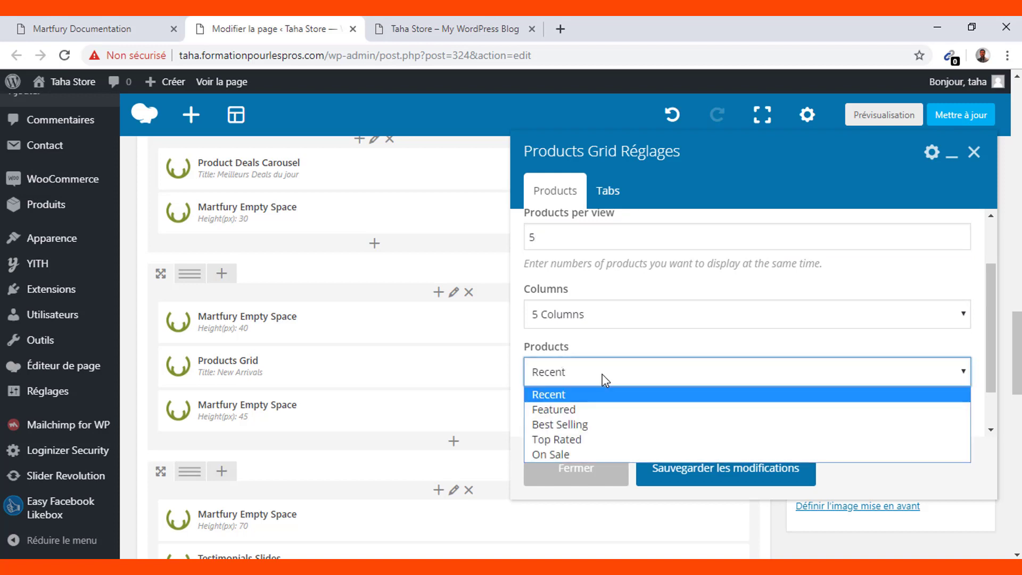
left_click(576, 394)
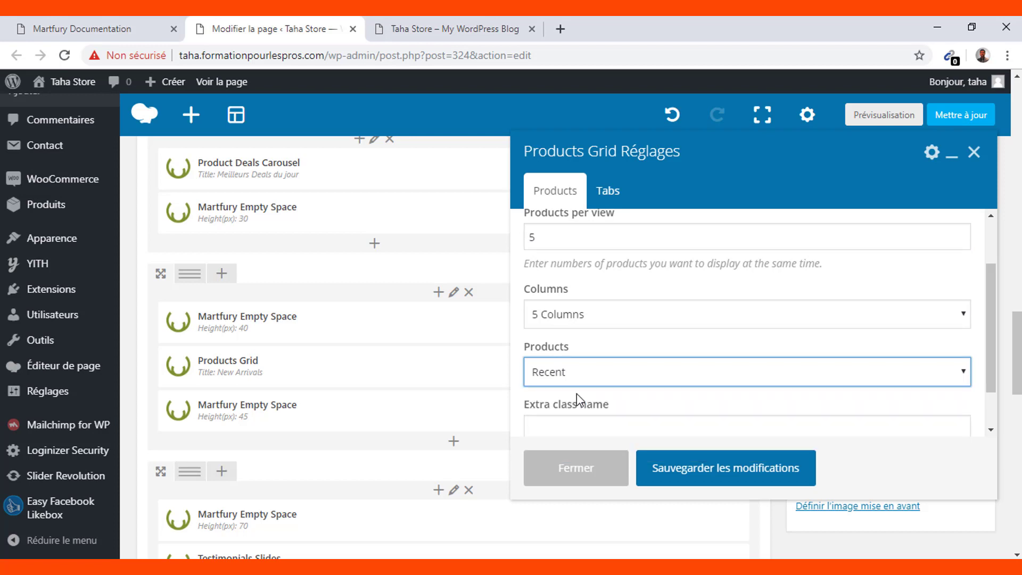
scroll(577, 394, "down", 1)
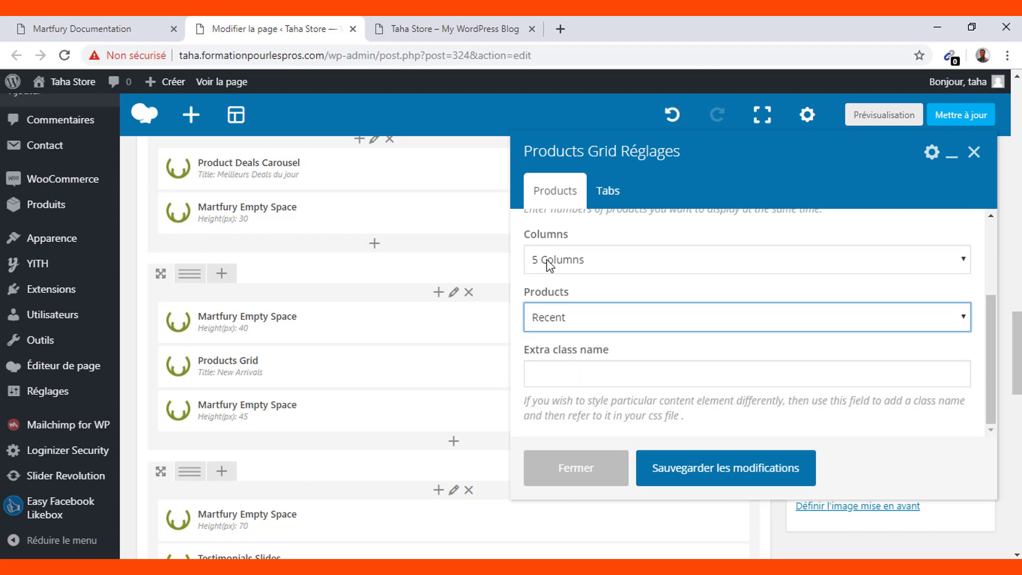
left_click(707, 470)
left_click(707, 470)
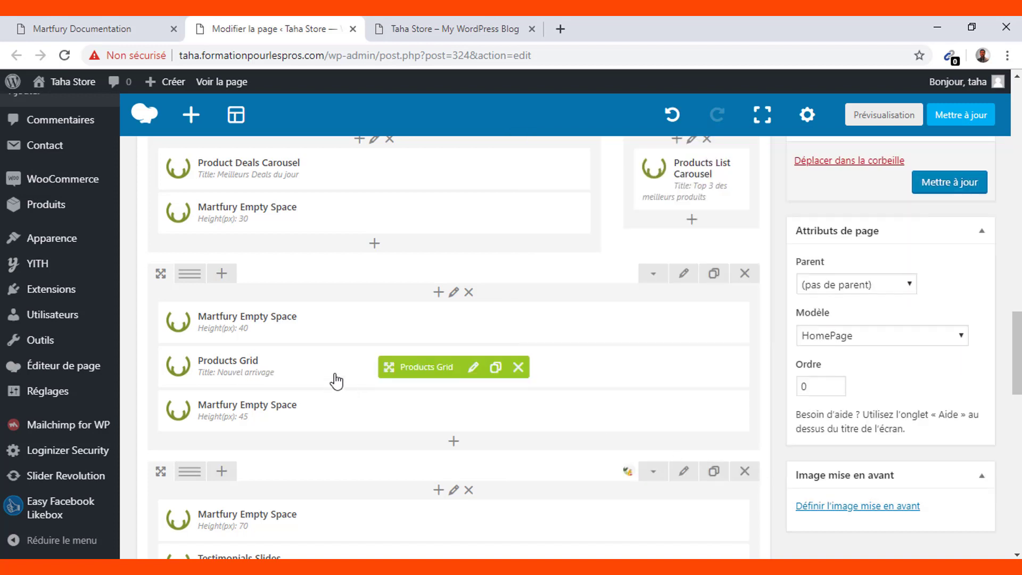
Open the Products Grid's category tab settings and add Milks & Creams once more to its product categories.
left_click(472, 368)
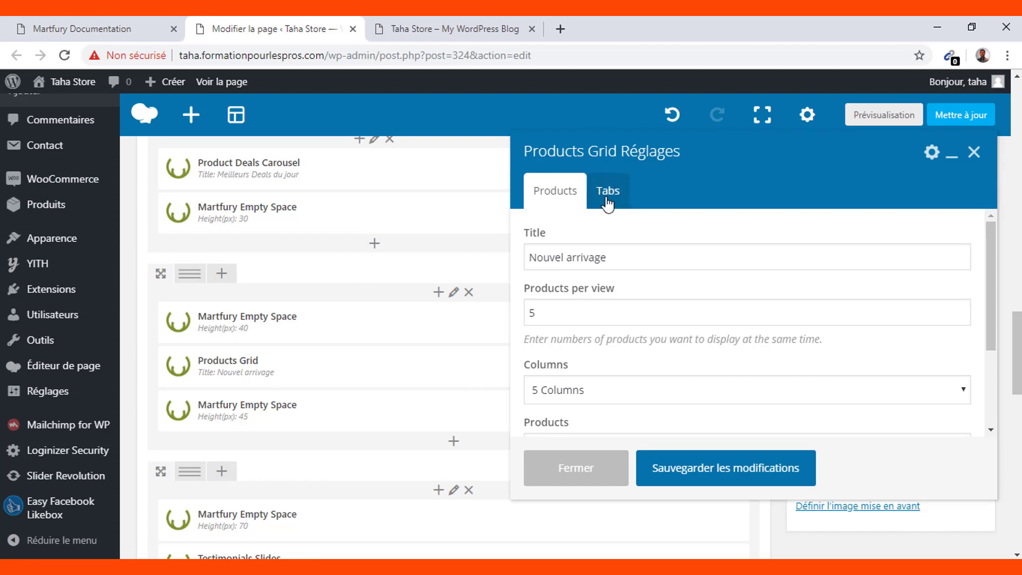
left_click(612, 188)
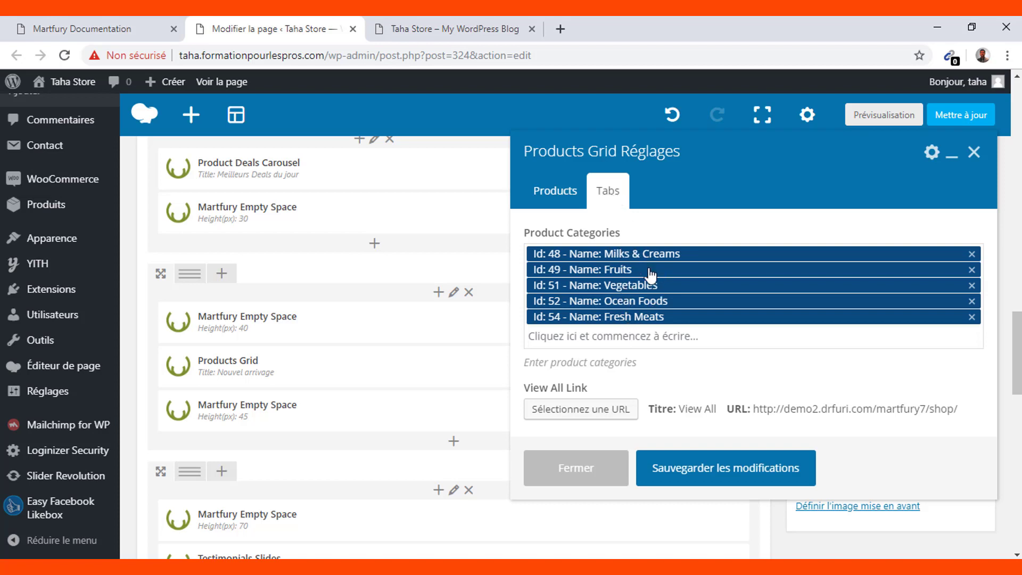
scroll(642, 311, "down", 2)
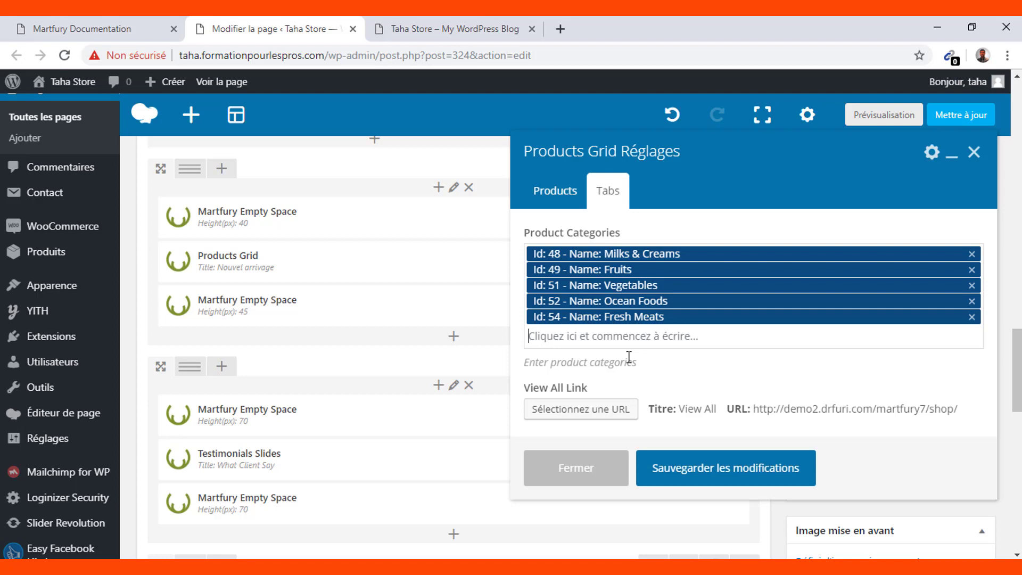
type("milk")
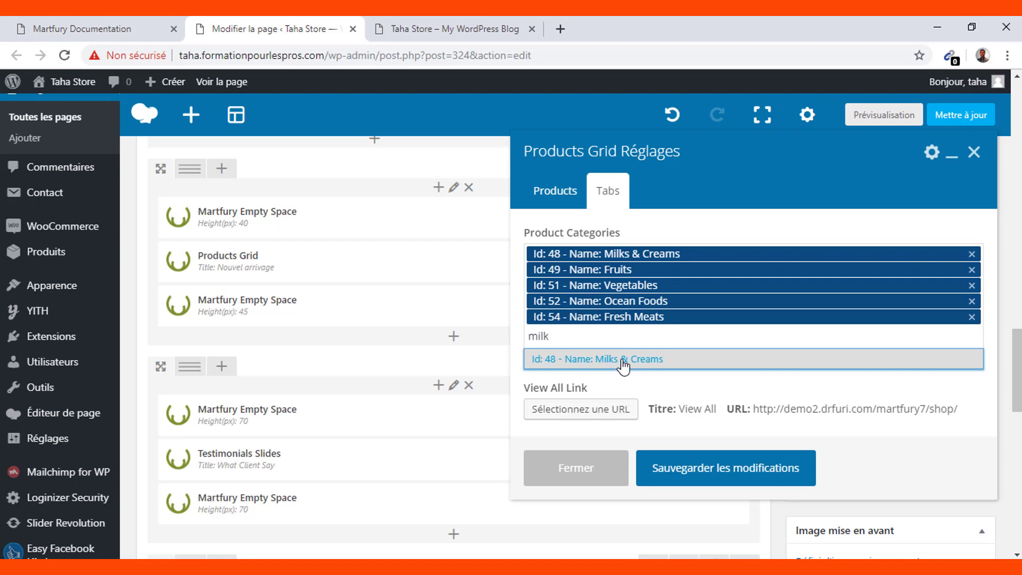
left_click(623, 366)
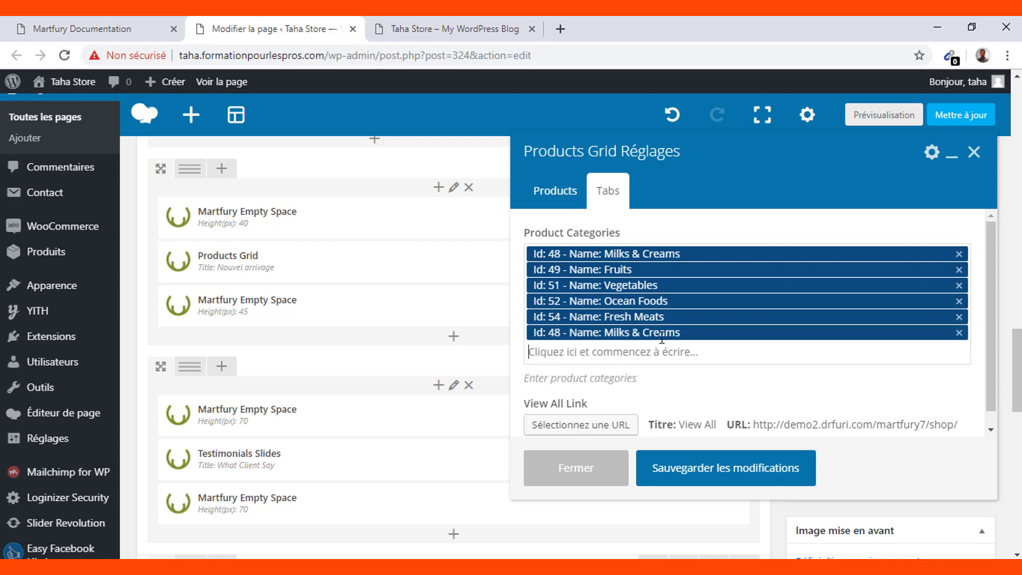
Remove the duplicate Milks & Creams entry from the product categories and save the Products Grid's changes.
mouse_move(56, 331)
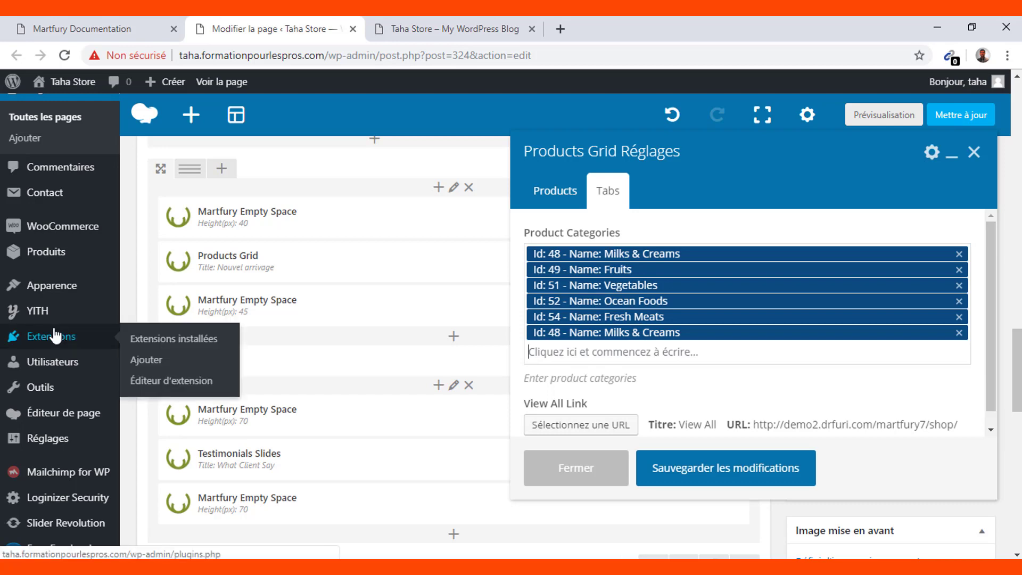
scroll(56, 336, "up", 5)
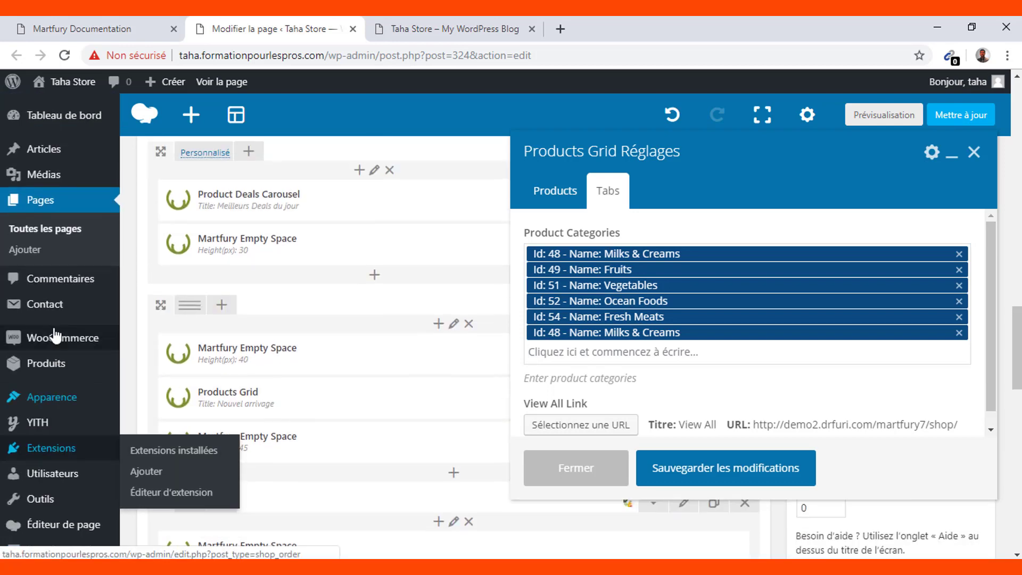
scroll(55, 335, "down", 3)
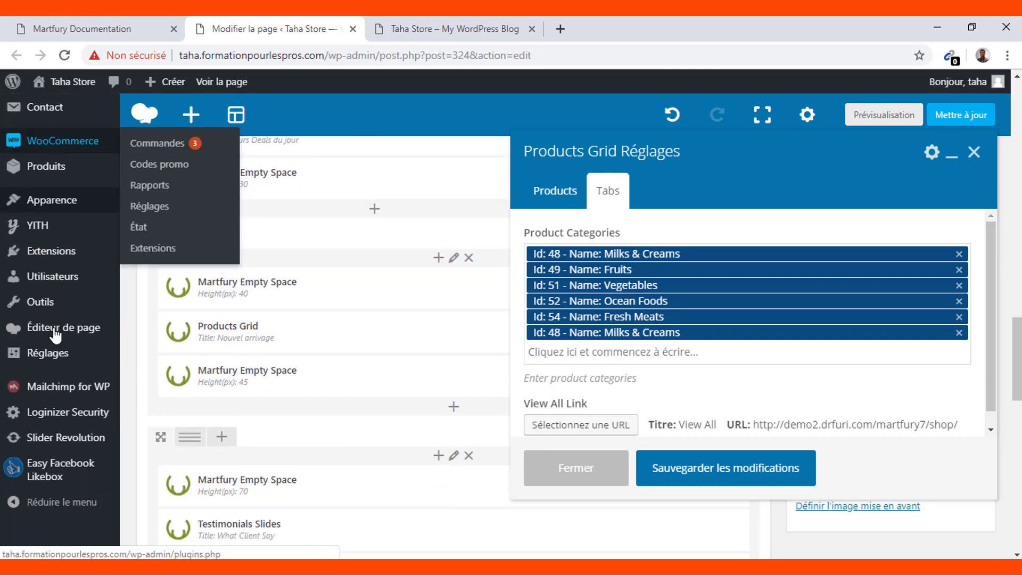
mouse_move(70, 362)
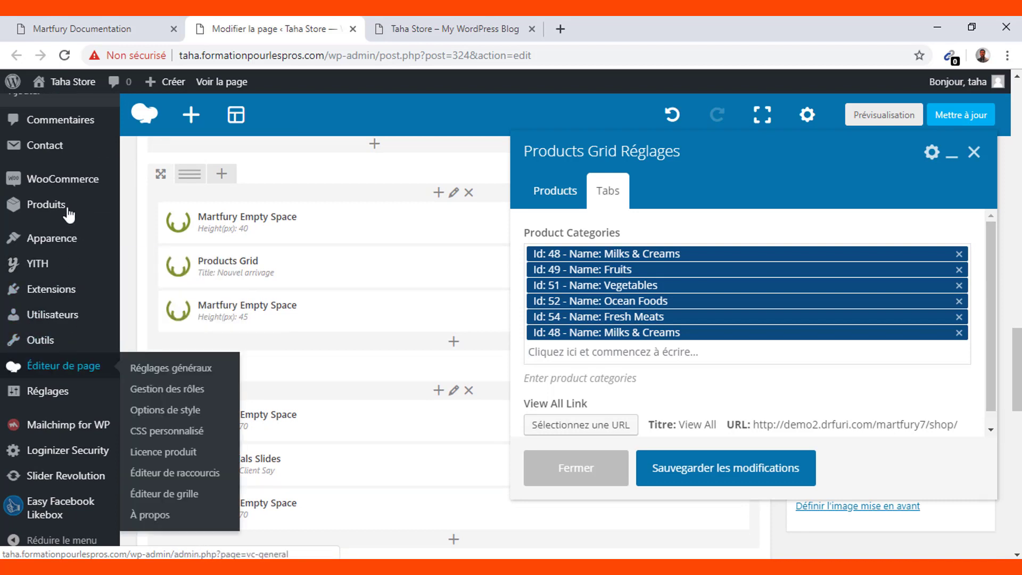
mouse_move(47, 209)
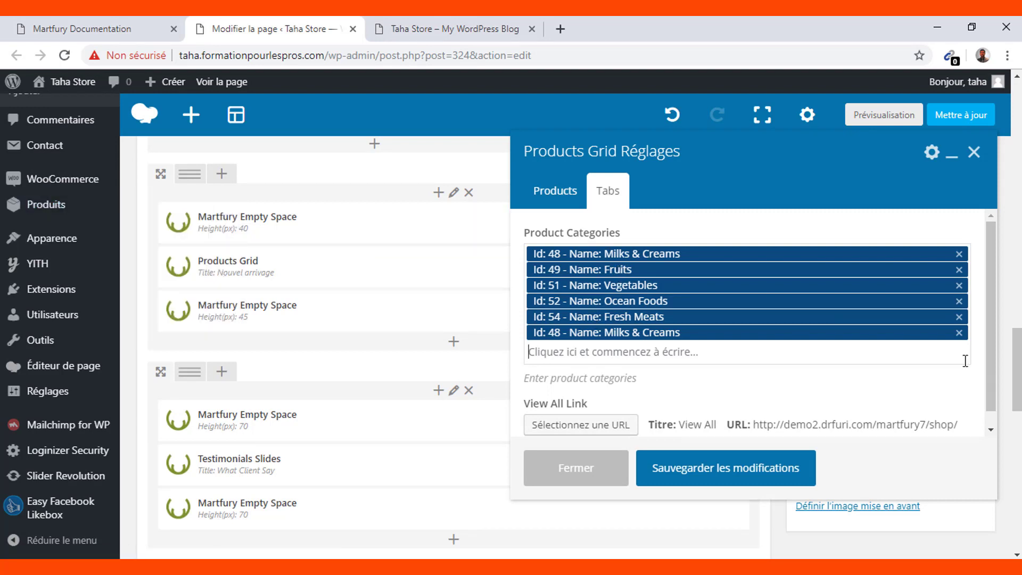
left_click(959, 332)
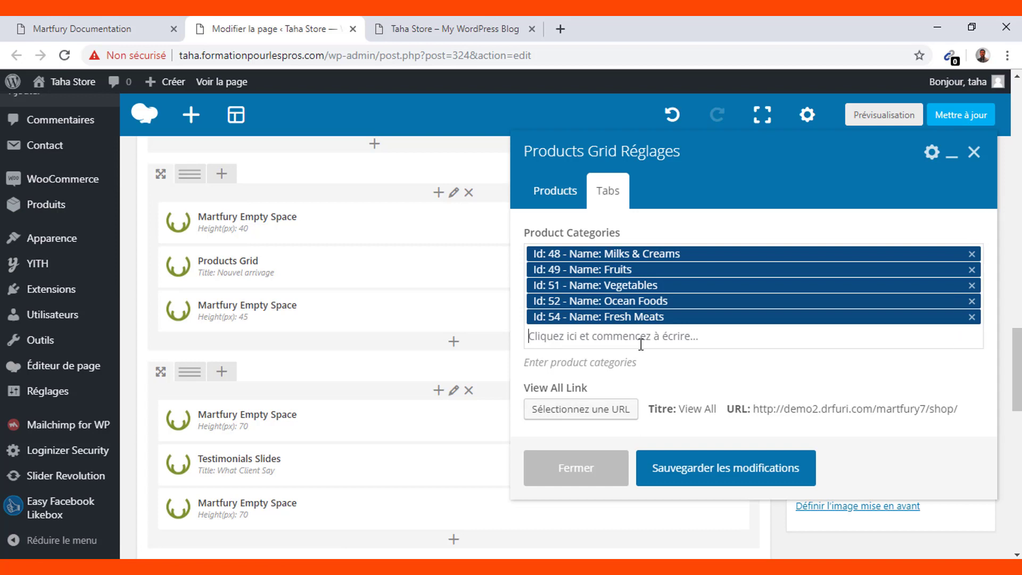
scroll(641, 343, "down", 1)
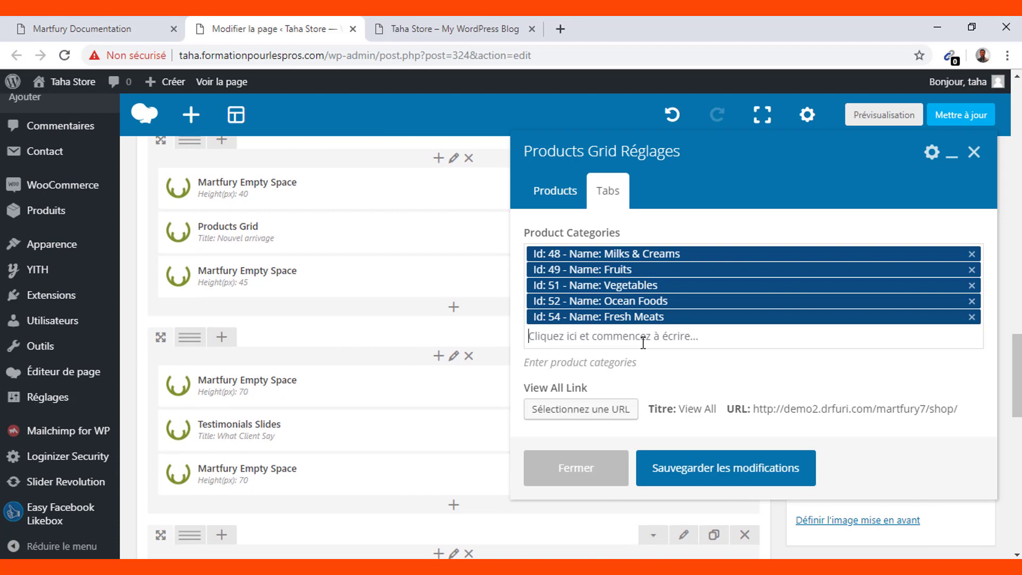
left_click(706, 479)
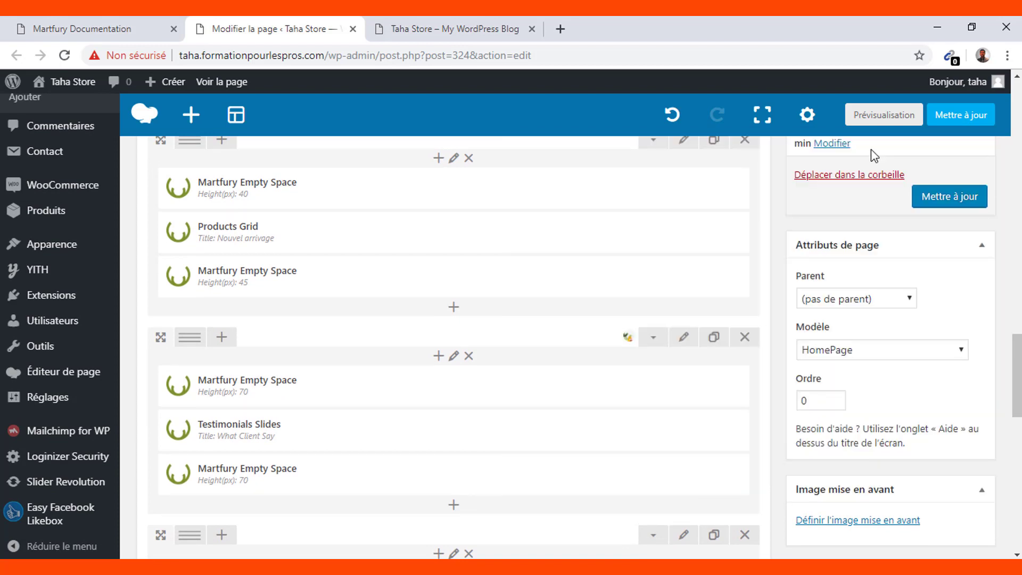
Preview the updated page and examine its Nouvel arrivage block.
left_click(878, 122)
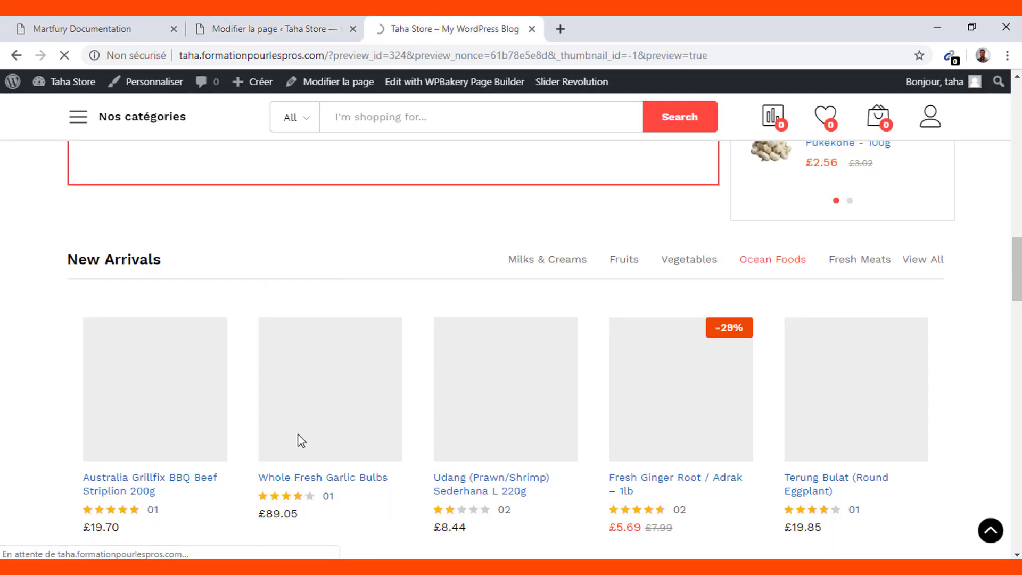
scroll(300, 441, "down", 5)
scroll(378, 327, "up", 5)
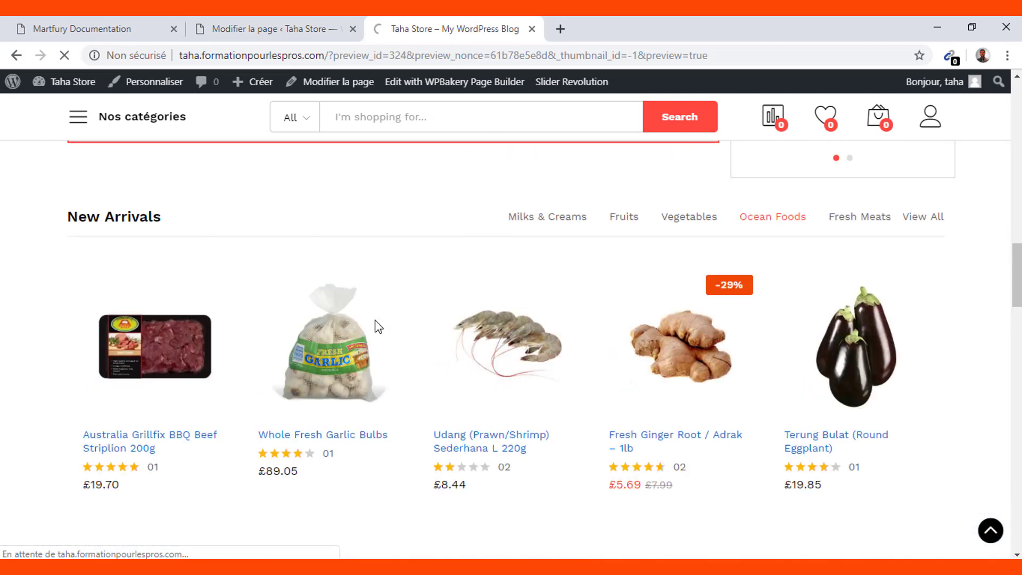
scroll(377, 328, "down", 3)
scroll(377, 328, "down", 2)
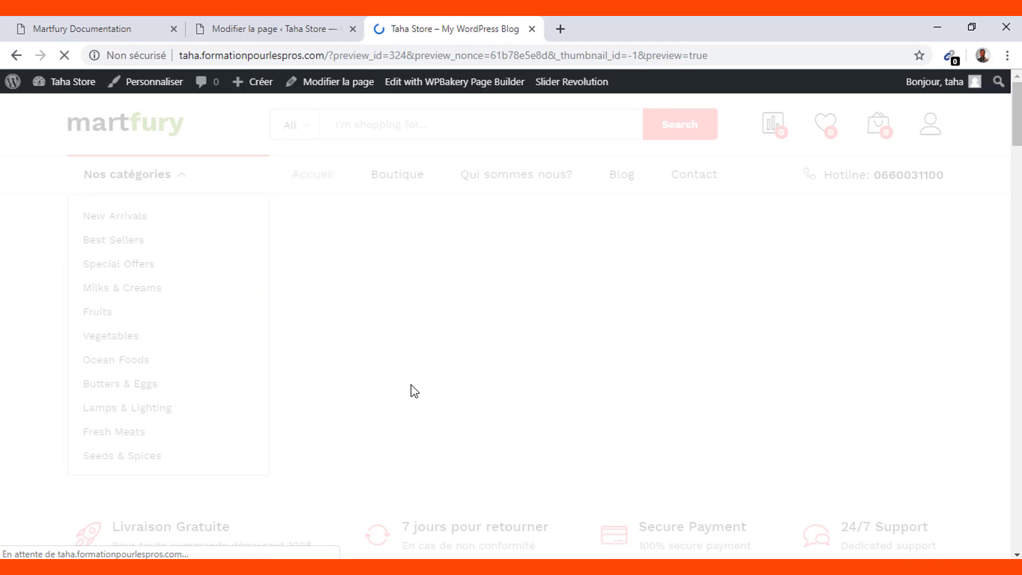
scroll(415, 391, "down", 5)
scroll(415, 391, "down", 10)
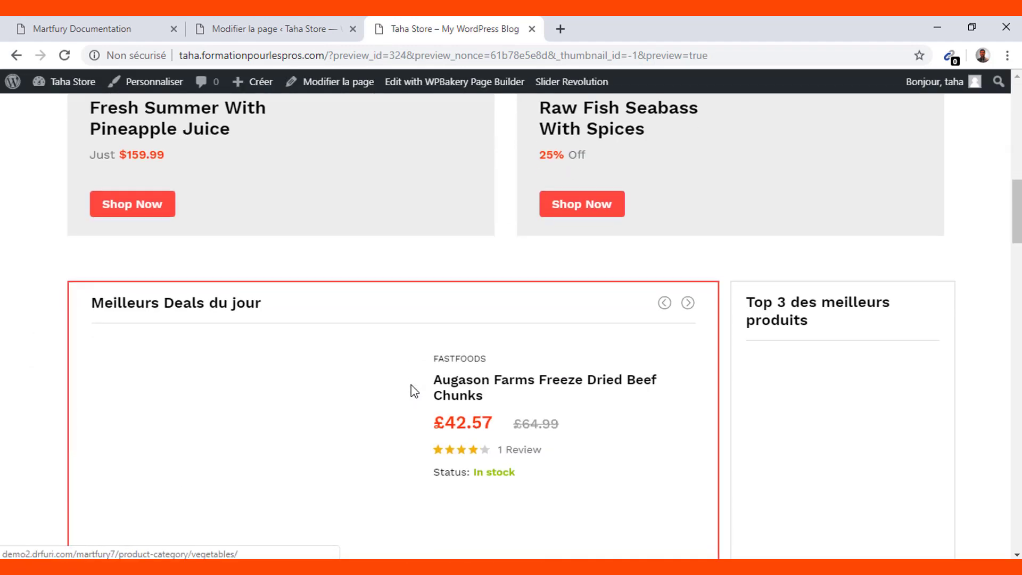
scroll(413, 393, "down", 5)
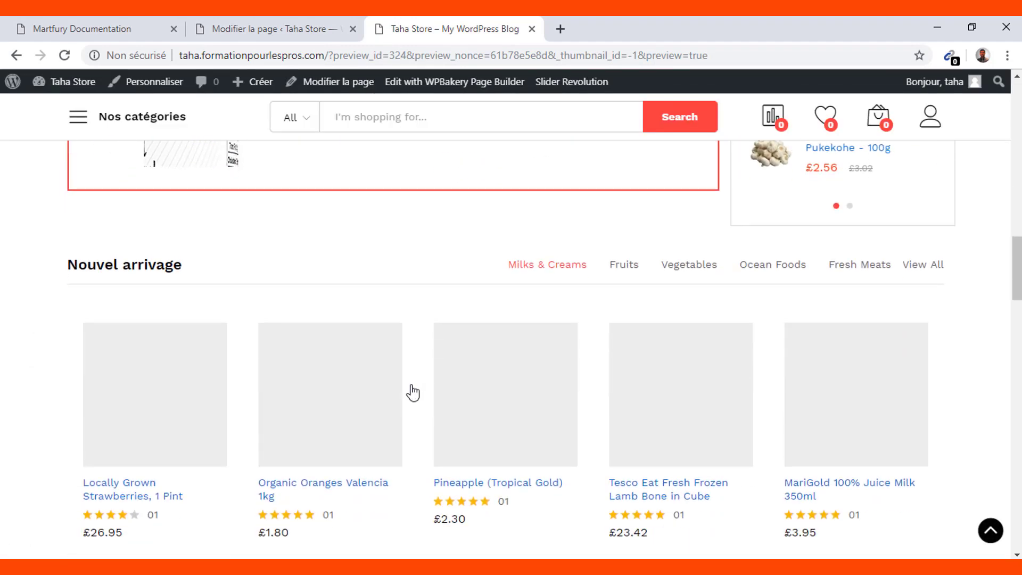
scroll(293, 240, "down", 3)
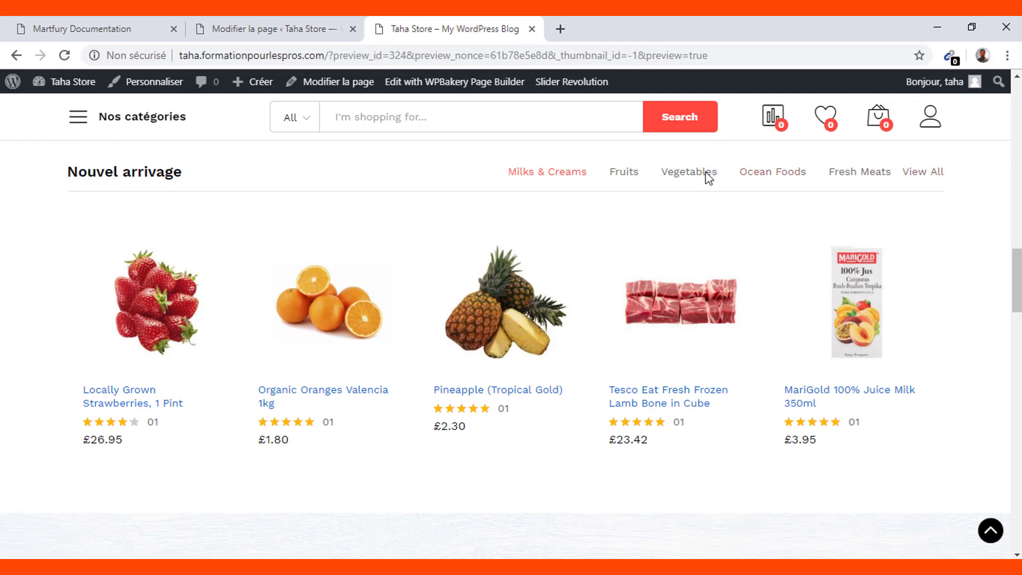
Check the Nouvel arrivage block's Fruits, Vegetables, Ocean Foods and Fresh Meats product tabs in the preview.
left_click(626, 173)
left_click(692, 176)
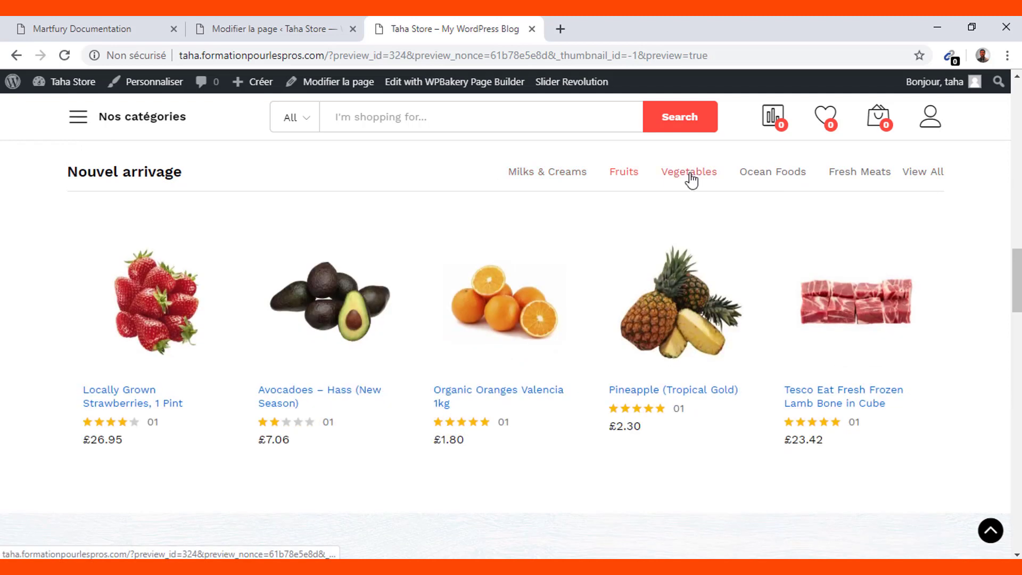
left_click(771, 175)
left_click(838, 173)
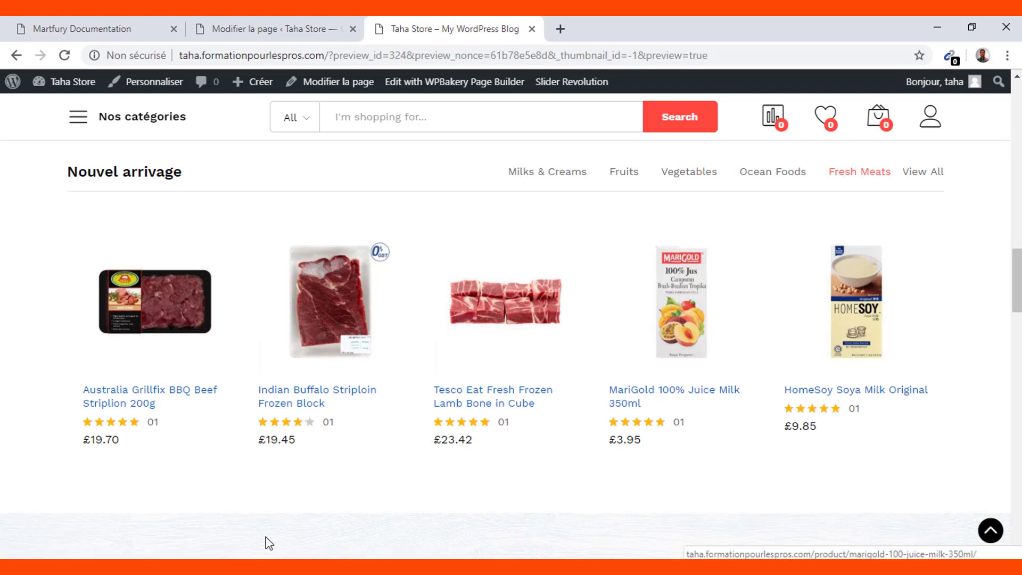
Examine the What Client Say testimonials section below the Nouvel arrivage block, including its title, cards and background.
scroll(375, 510, "down", 3)
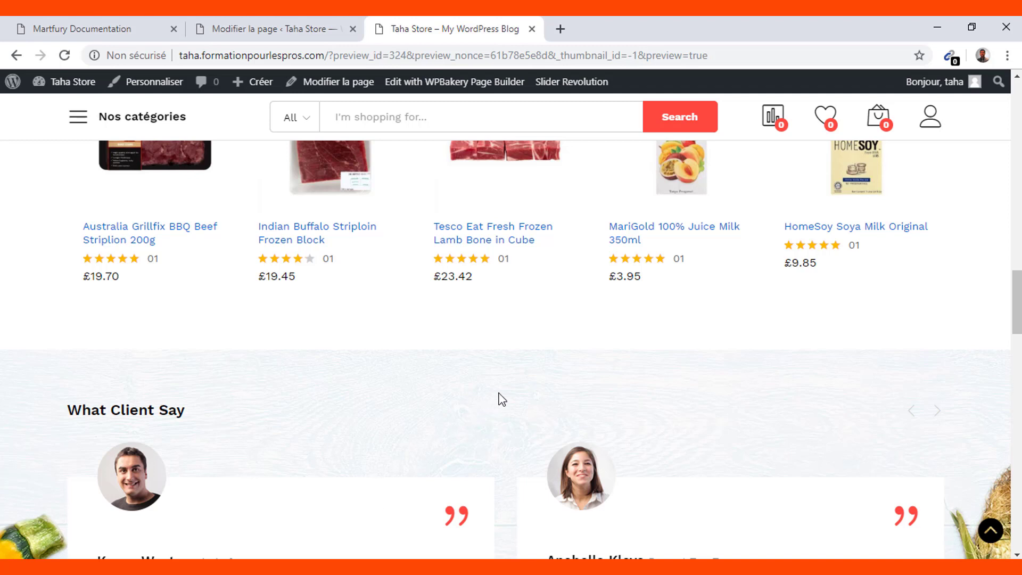
scroll(501, 399, "up", 4)
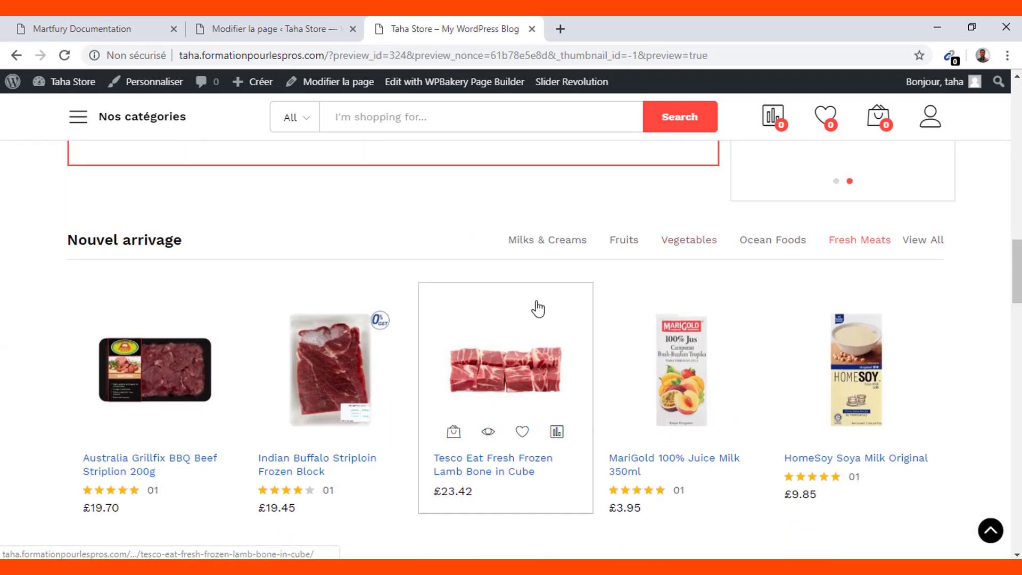
scroll(586, 338, "down", 1)
scroll(586, 338, "down", 3)
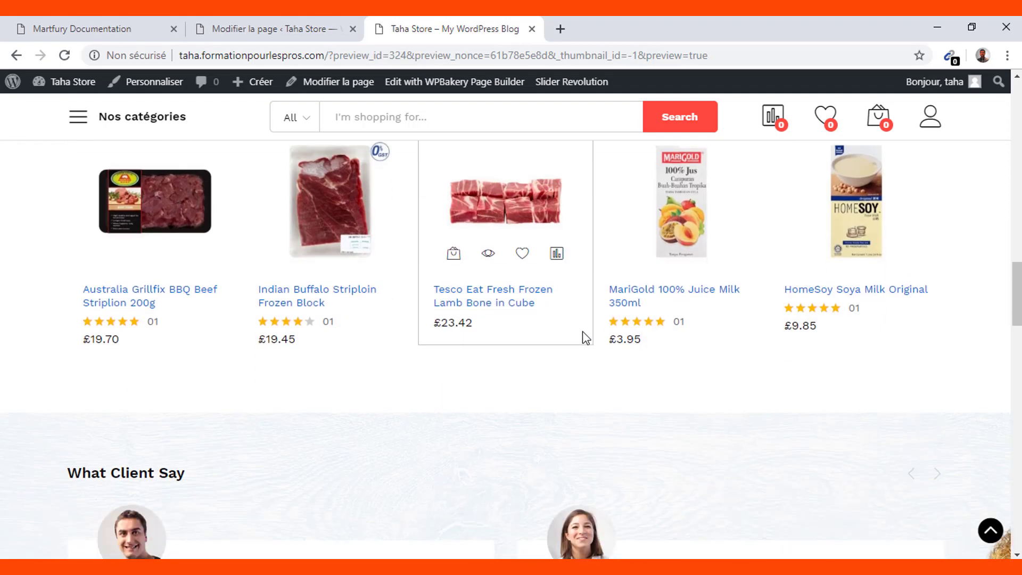
scroll(494, 420, "down", 2)
scroll(494, 414, "down", 2)
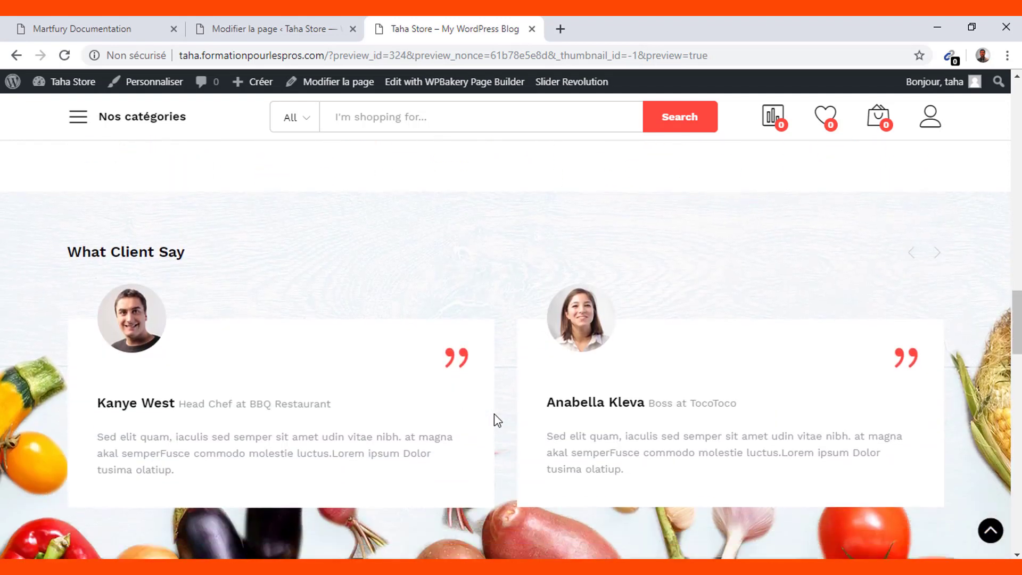
scroll(494, 414, "up", 2)
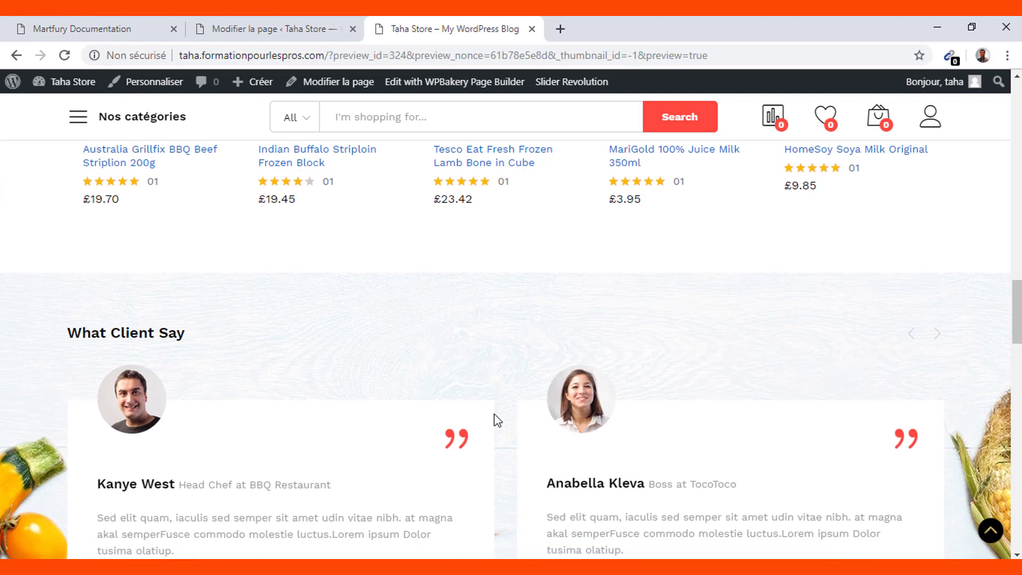
scroll(494, 413, "down", 3)
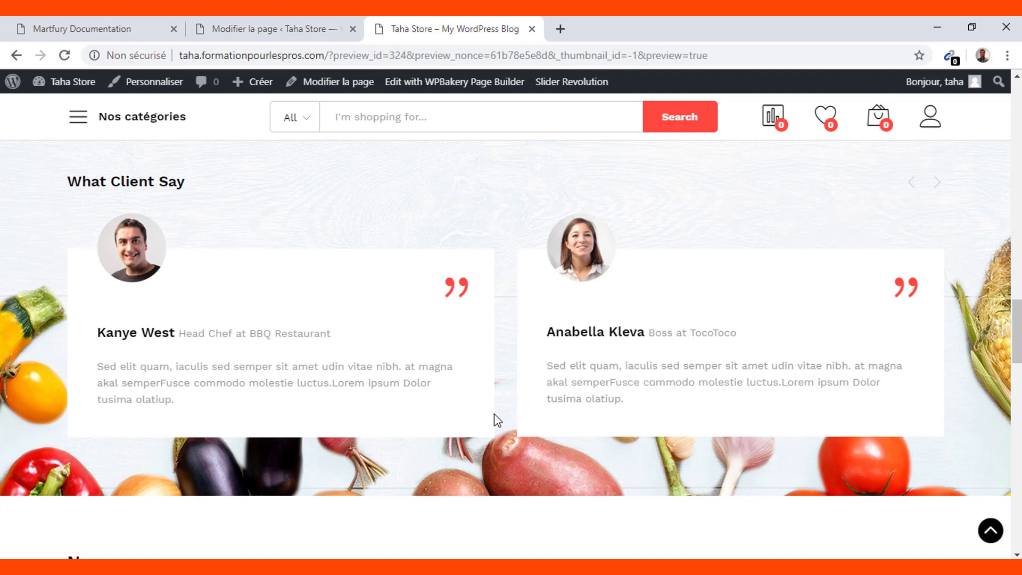
scroll(257, 246, "up", 1)
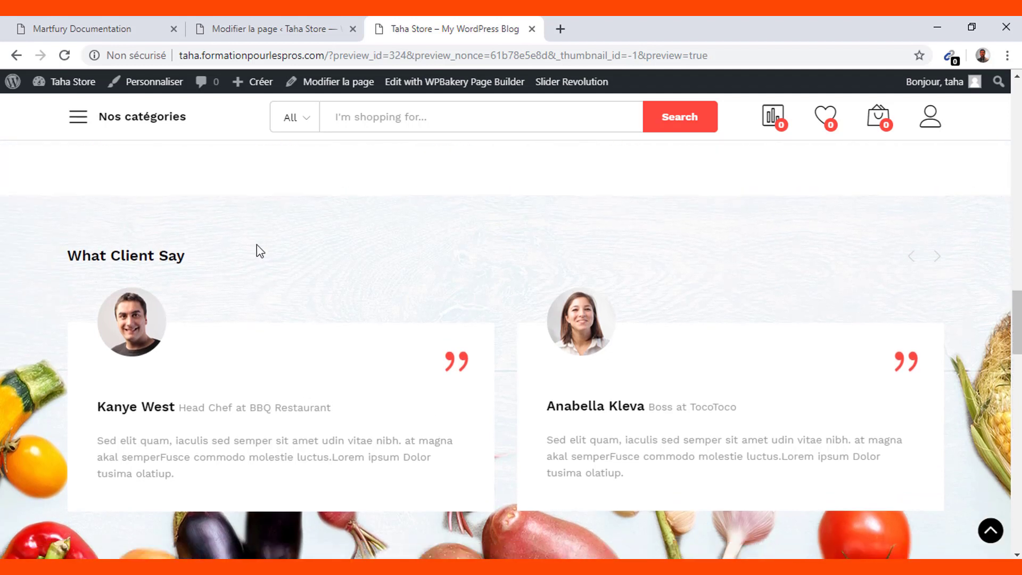
scroll(256, 248, "down", 2)
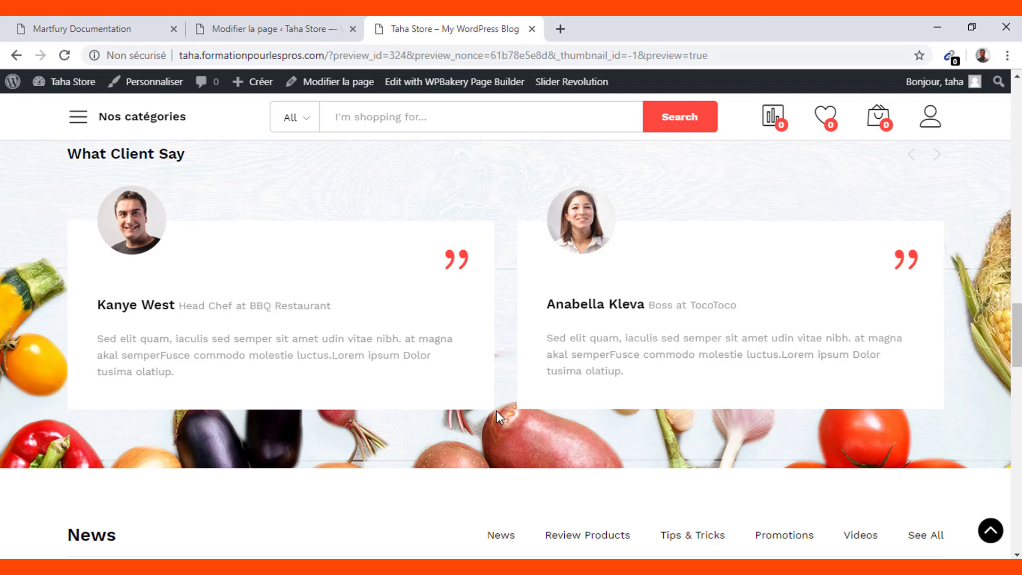
Look over the rest of the previewed page down to the footer and return to the testimonials section.
scroll(496, 411, "down", 10)
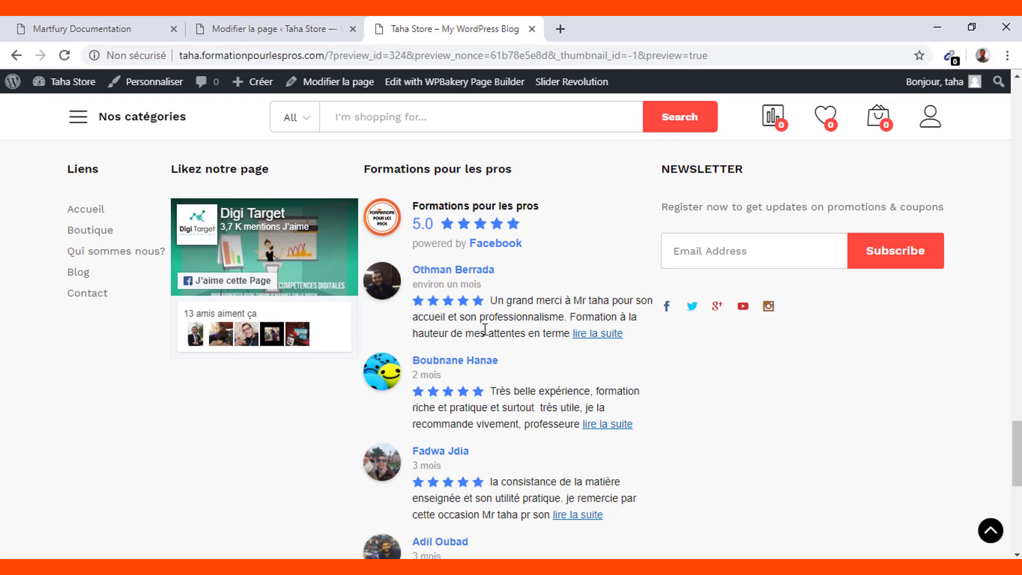
scroll(482, 330, "up", 3)
scroll(484, 337, "up", 2)
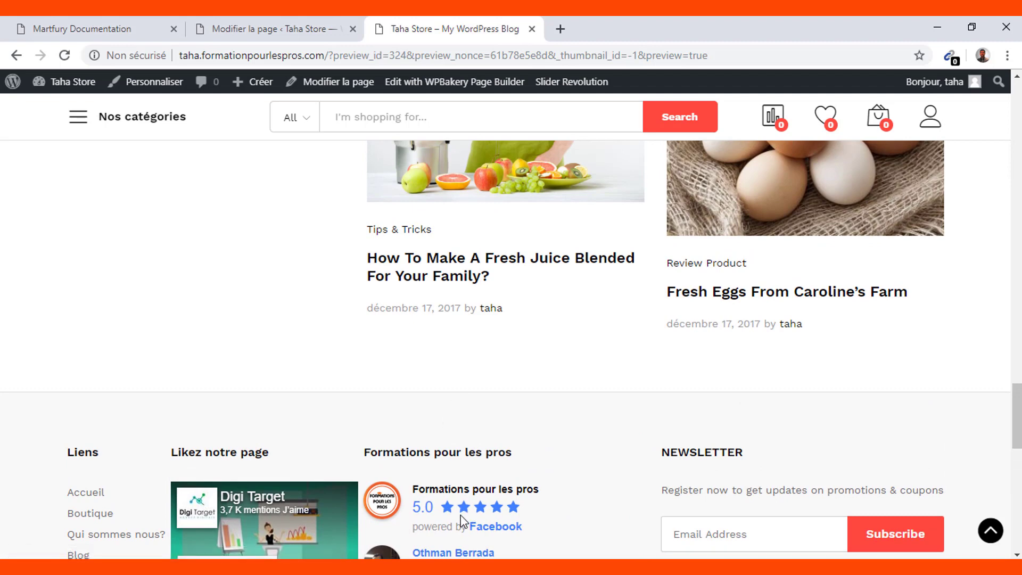
scroll(461, 522, "up", 10)
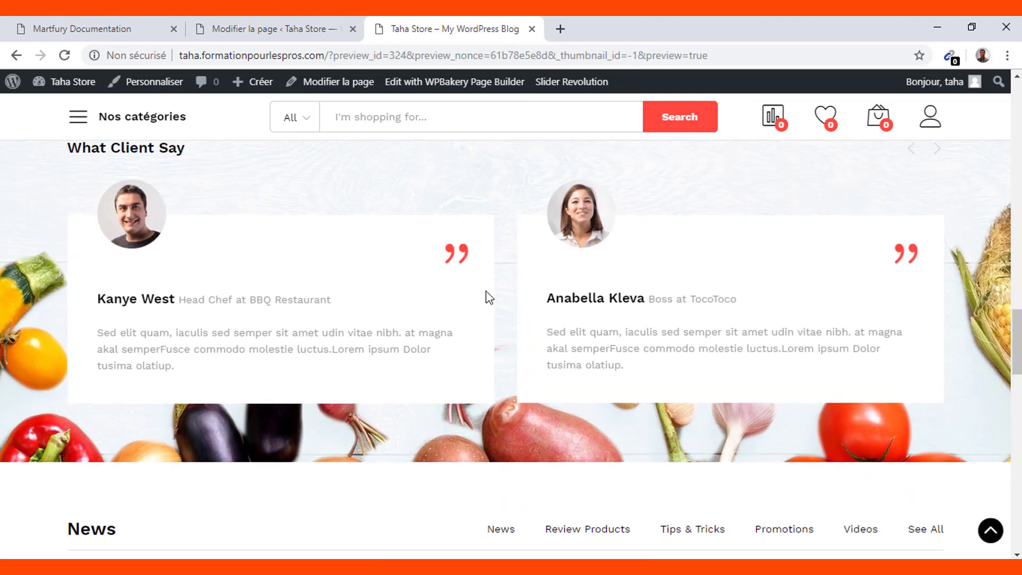
Locate the Testimonials Slides element in the page editor and compare its row with the What Client Say section in the preview.
left_click(316, 19)
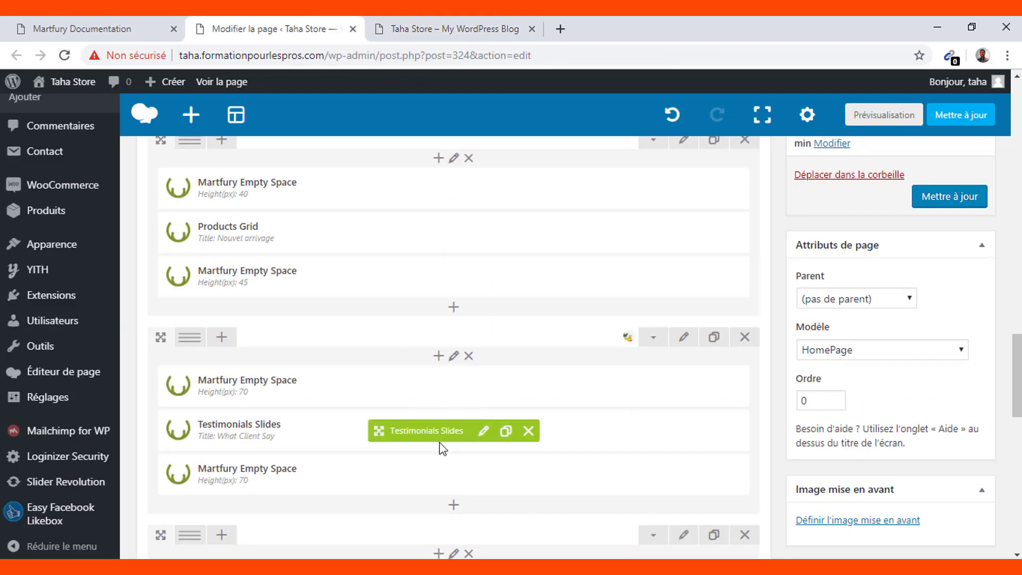
scroll(440, 446, "down", 1)
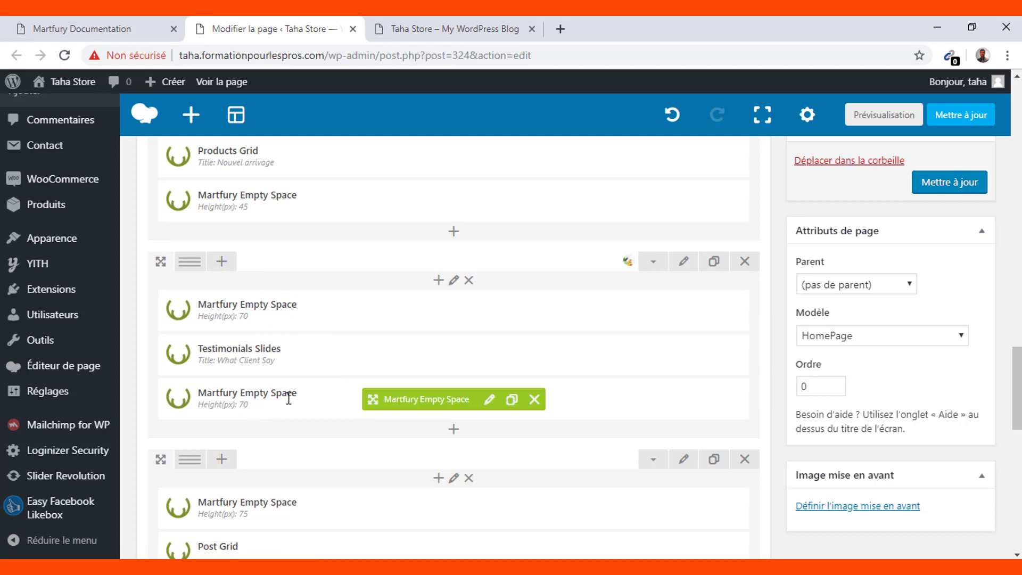
left_click(435, 33)
scroll(354, 290, "up", 4)
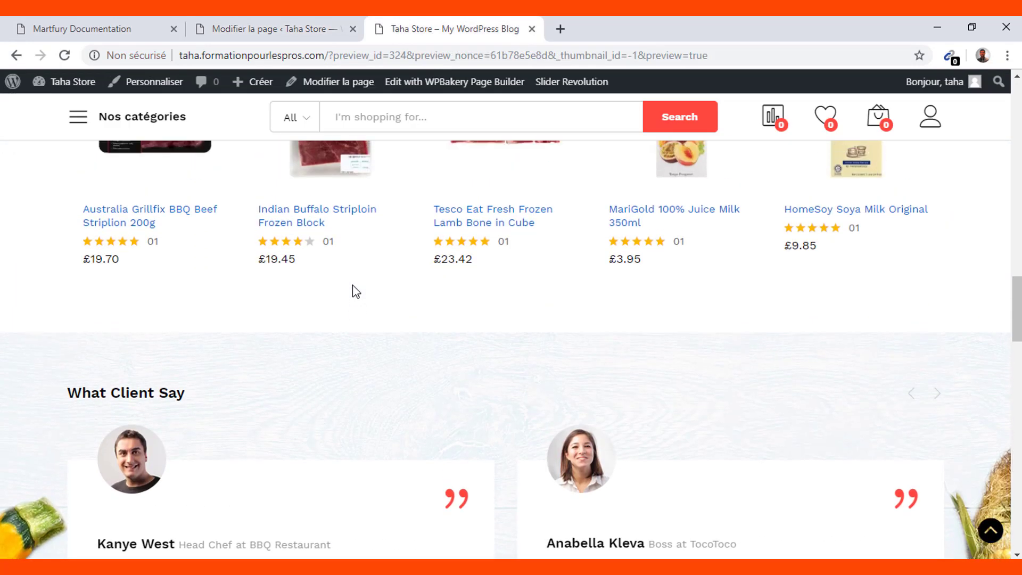
Review the What Client Say testimonials section and the start of the News block in the preview.
scroll(353, 286, "up", 1)
scroll(336, 380, "down", 5)
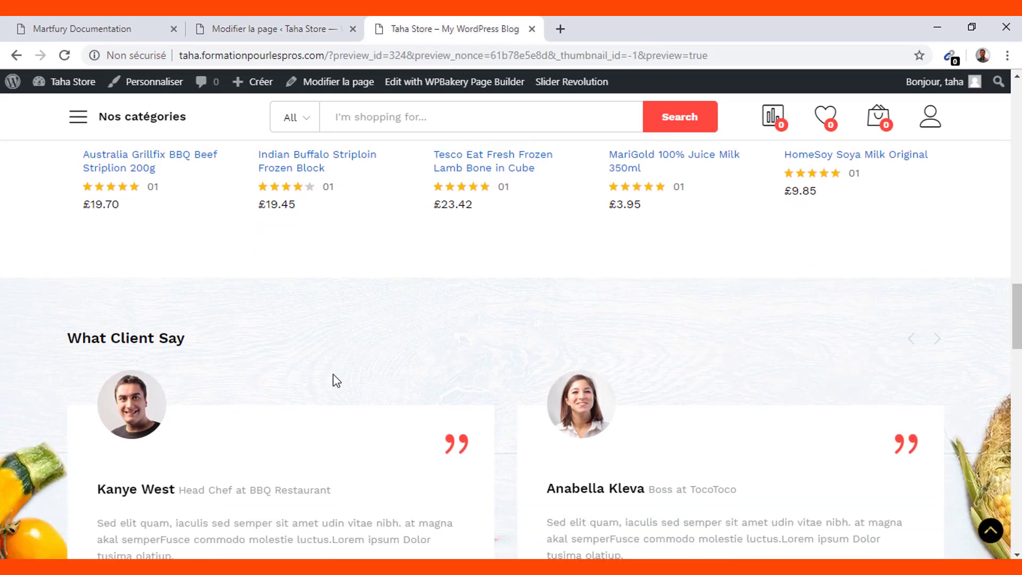
scroll(336, 381, "down", 2)
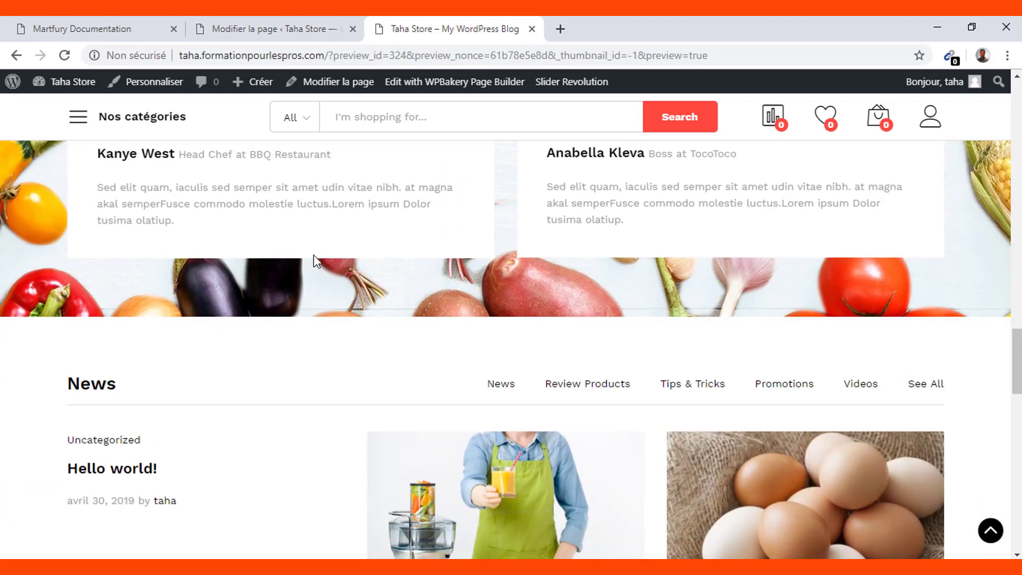
Try the title "Que disent nos client?" in the page editor's Testimonials Slides settings.
left_click(266, 25)
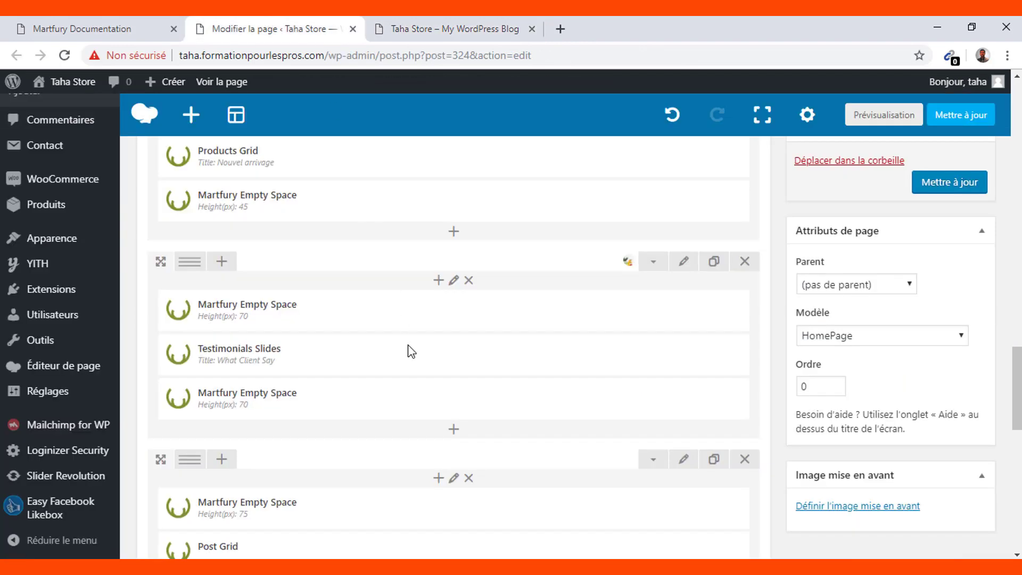
mouse_move(408, 346)
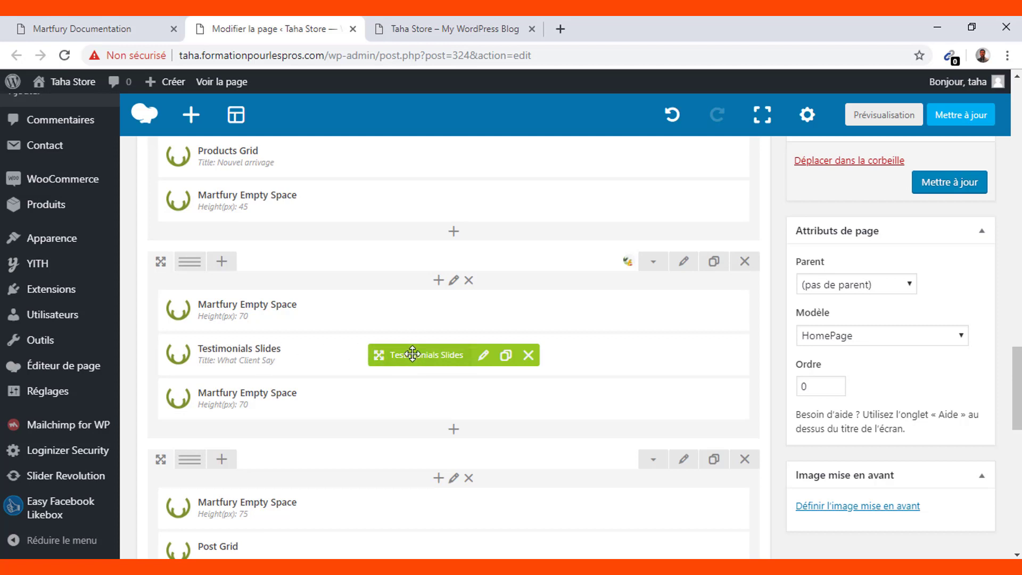
left_click(483, 355)
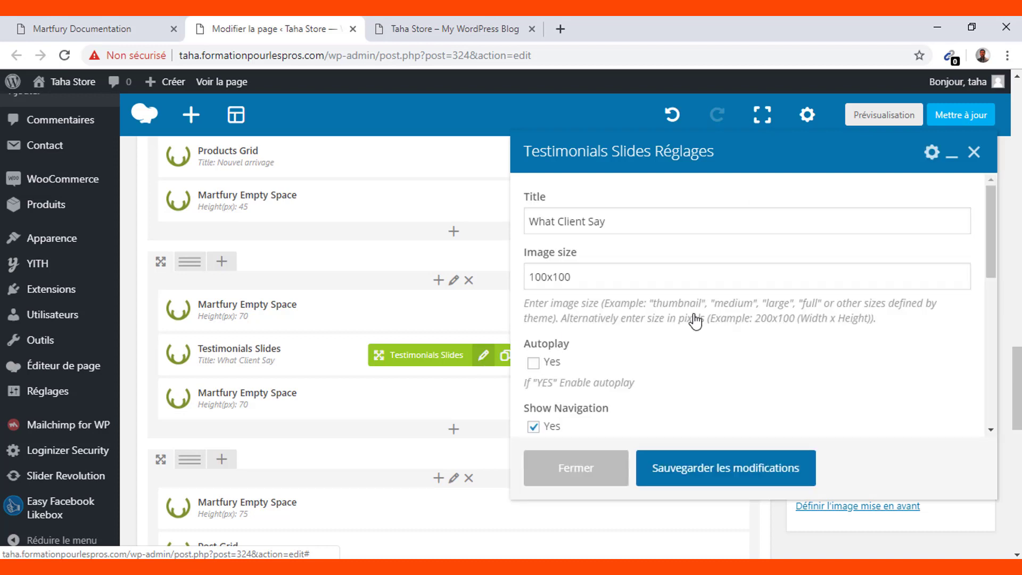
left_click(574, 221)
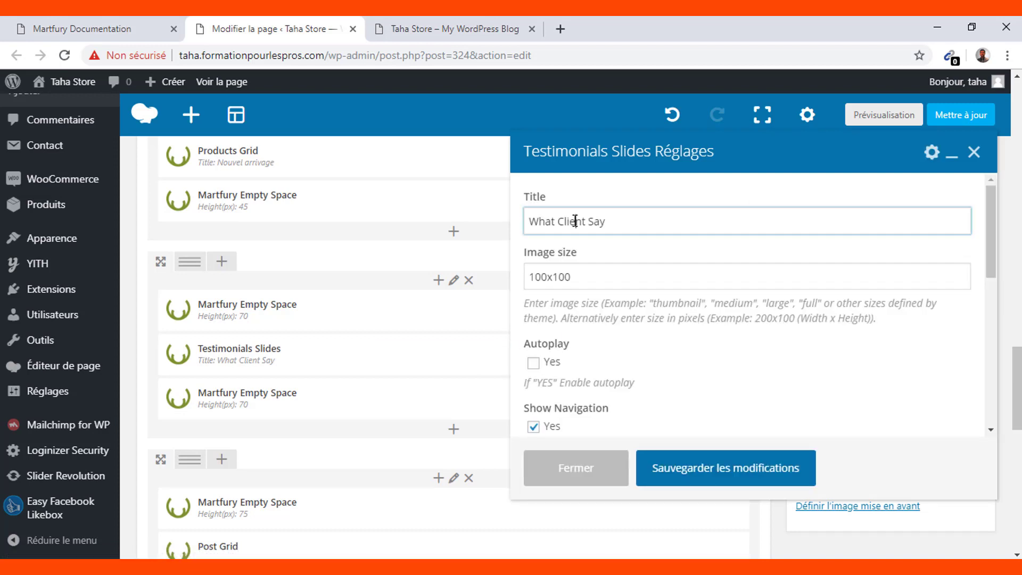
key("ctrl+a")
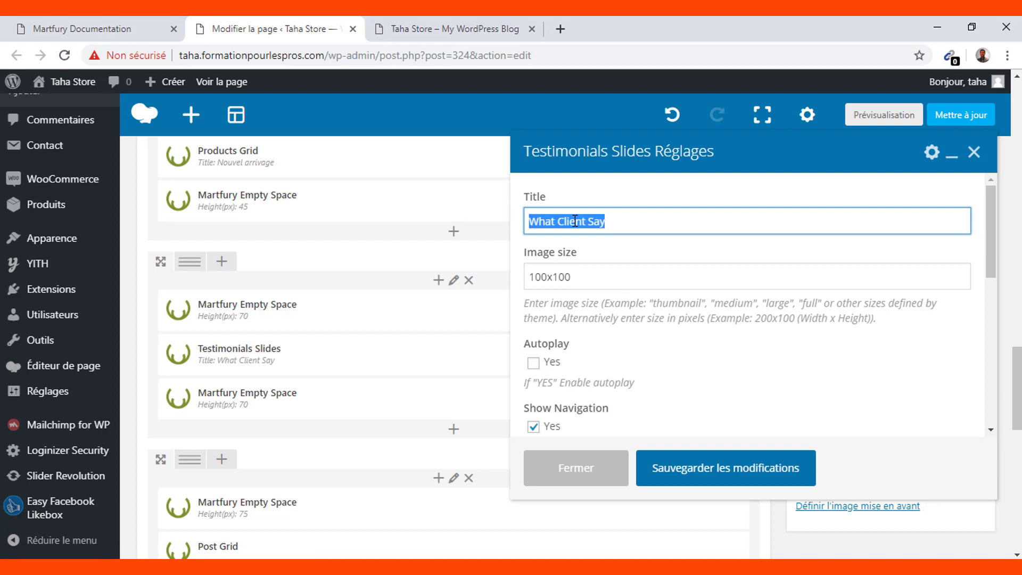
type("Que dise")
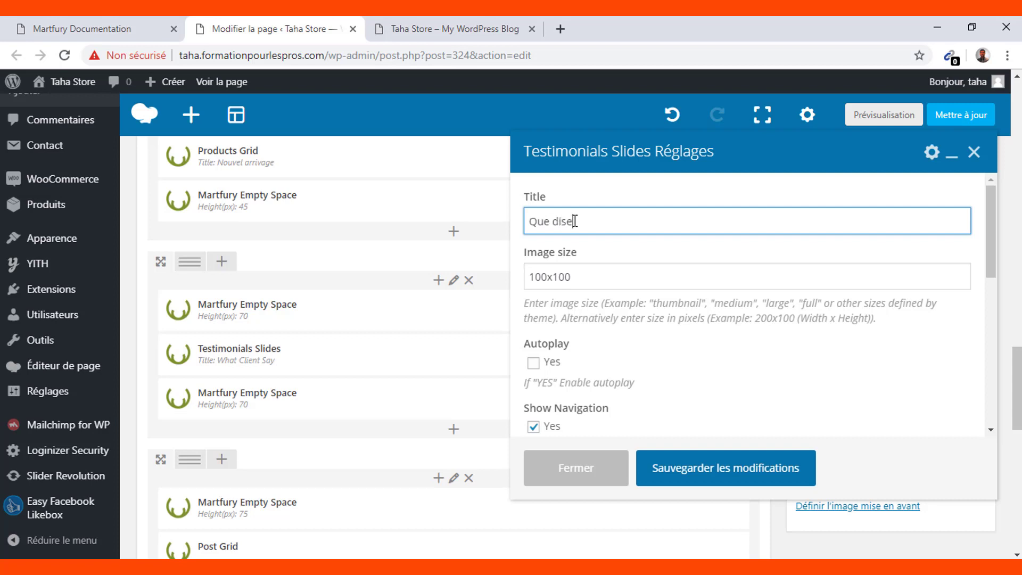
type("nt nos client?")
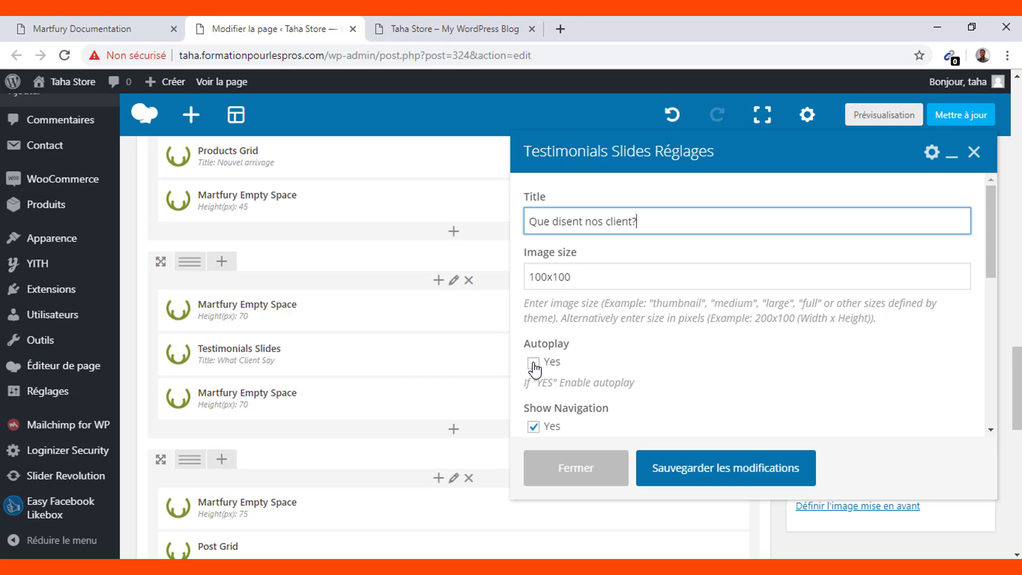
Compare the previewed testimonials section with the element's autoplay, navigation, dots and Testimonial Setting options.
left_click(435, 24)
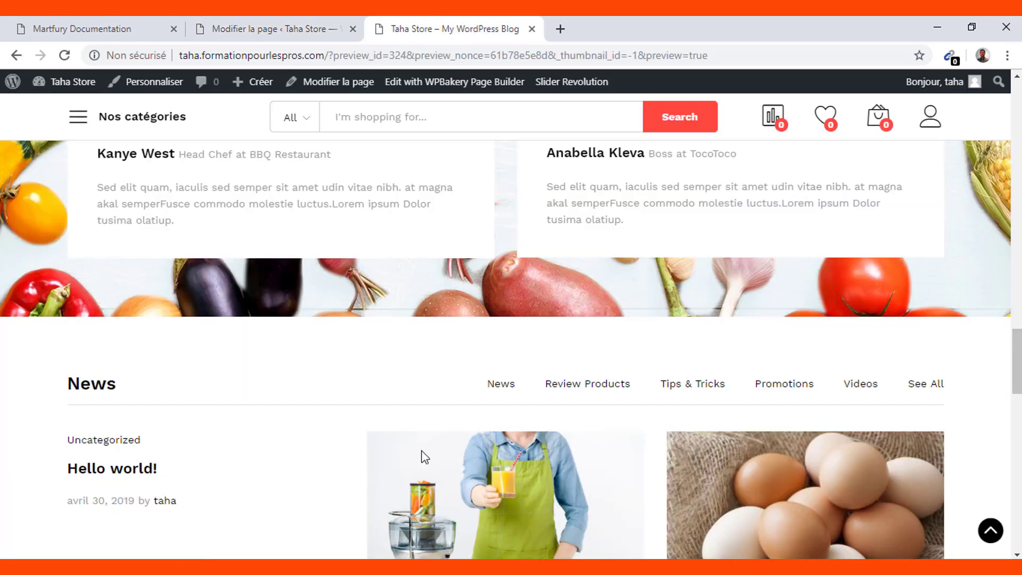
scroll(407, 366, "up", 3)
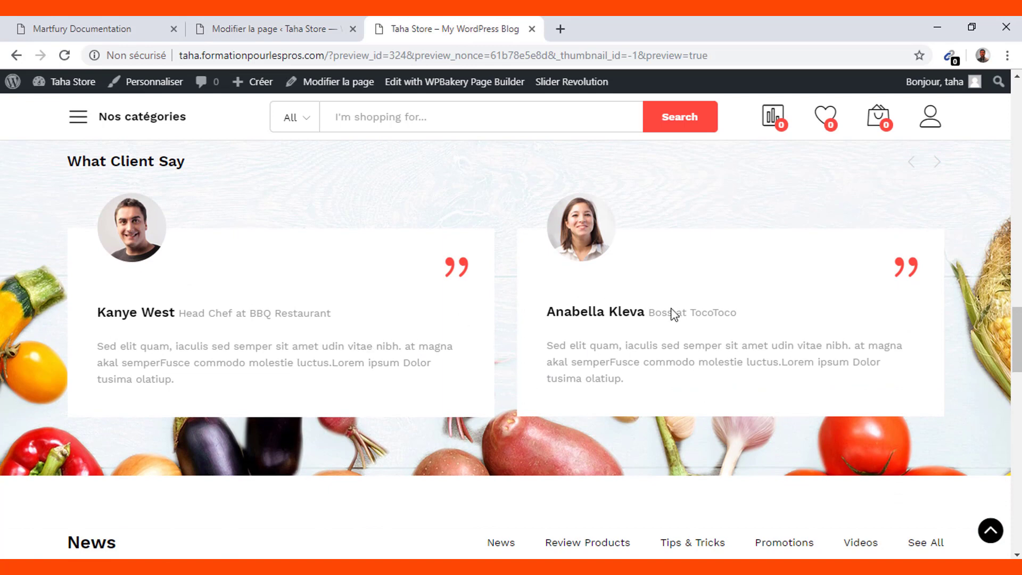
left_click(300, 24)
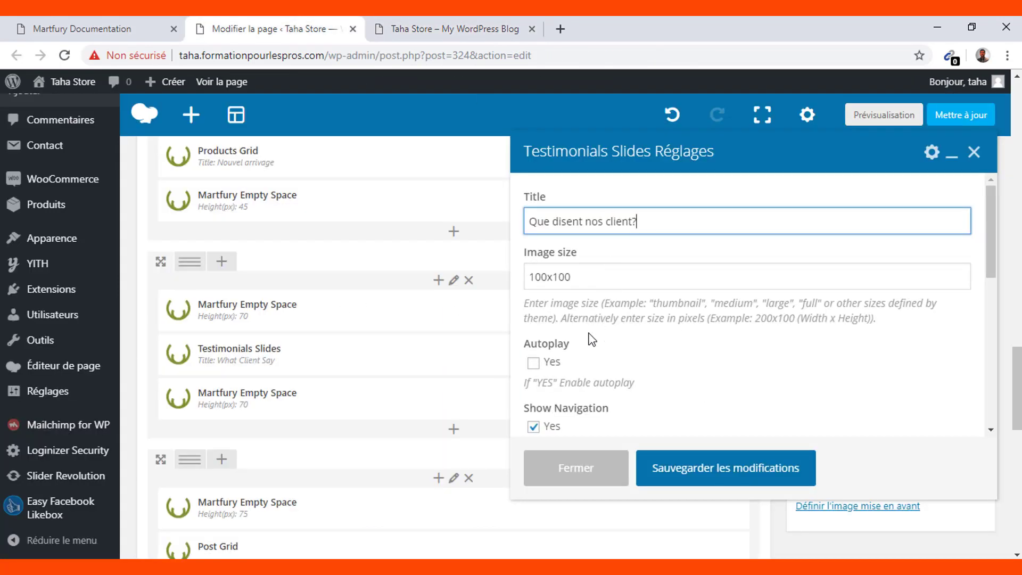
scroll(592, 339, "down", 1)
scroll(592, 339, "down", 1)
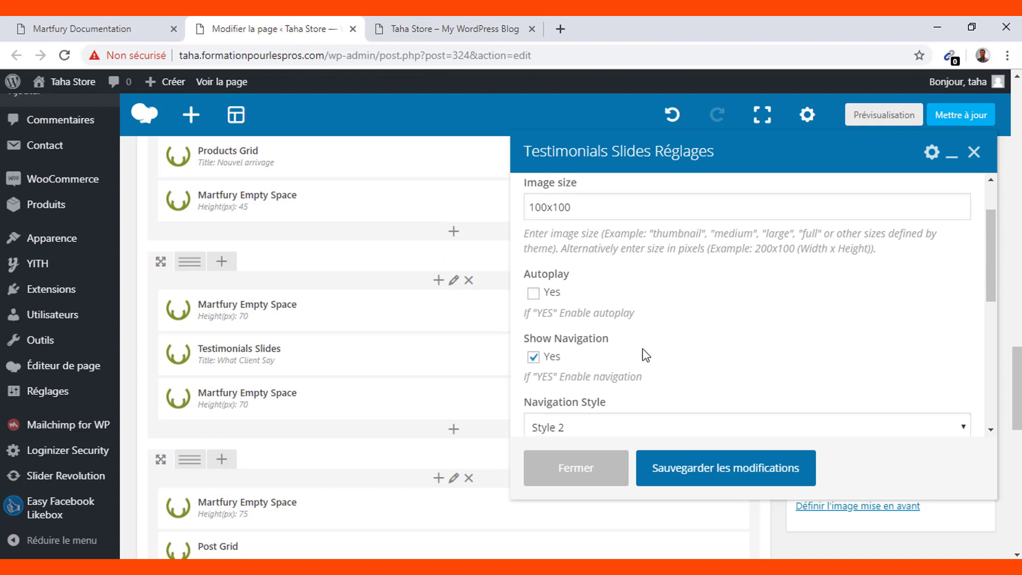
scroll(643, 349, "down", 2)
scroll(643, 349, "down", 3)
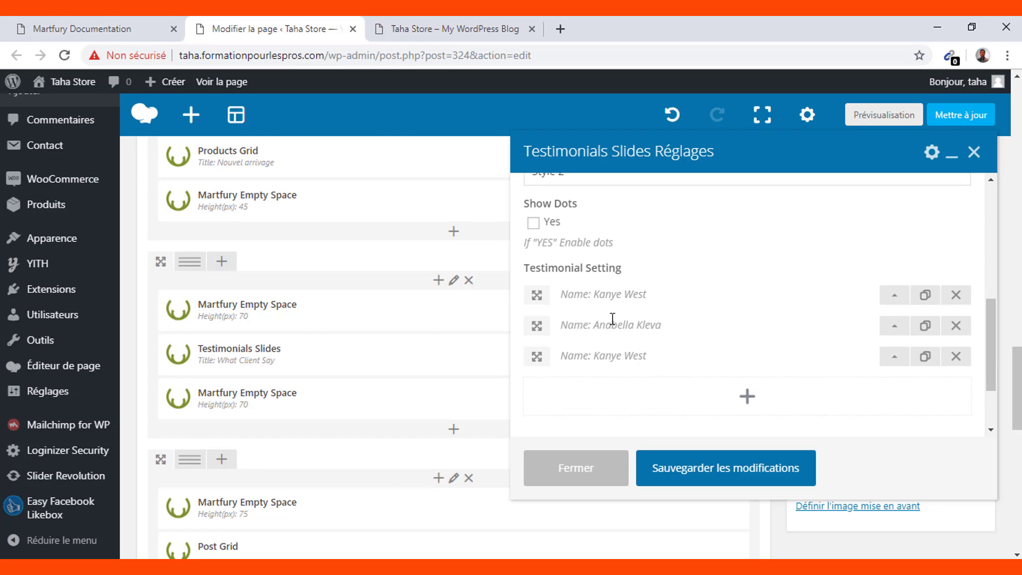
Inspect the third testimonial's image, link, name, job and description settings, and close the Testimonials Slides settings without saving.
left_click(400, 32)
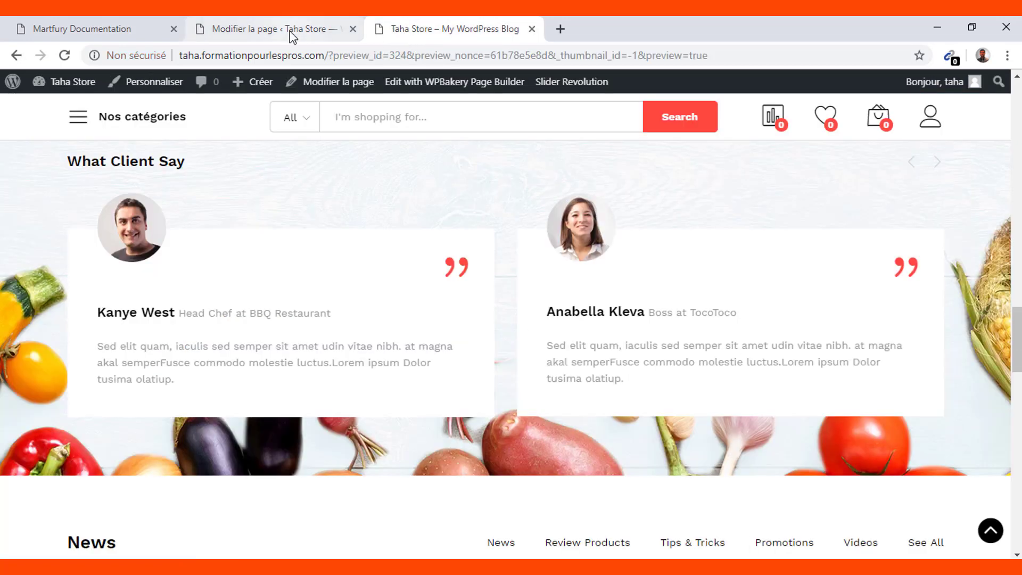
left_click(324, 33)
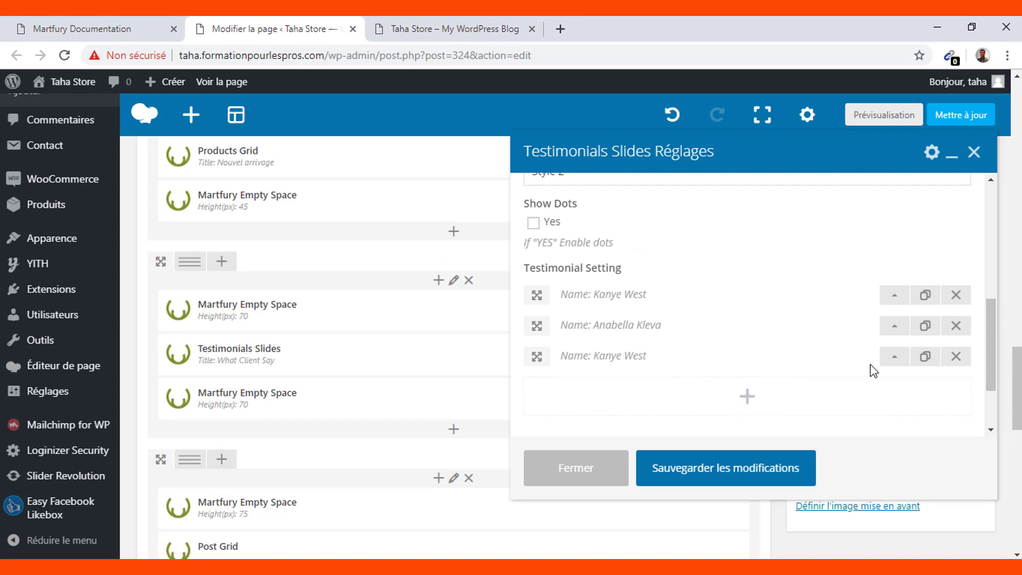
left_click(889, 357)
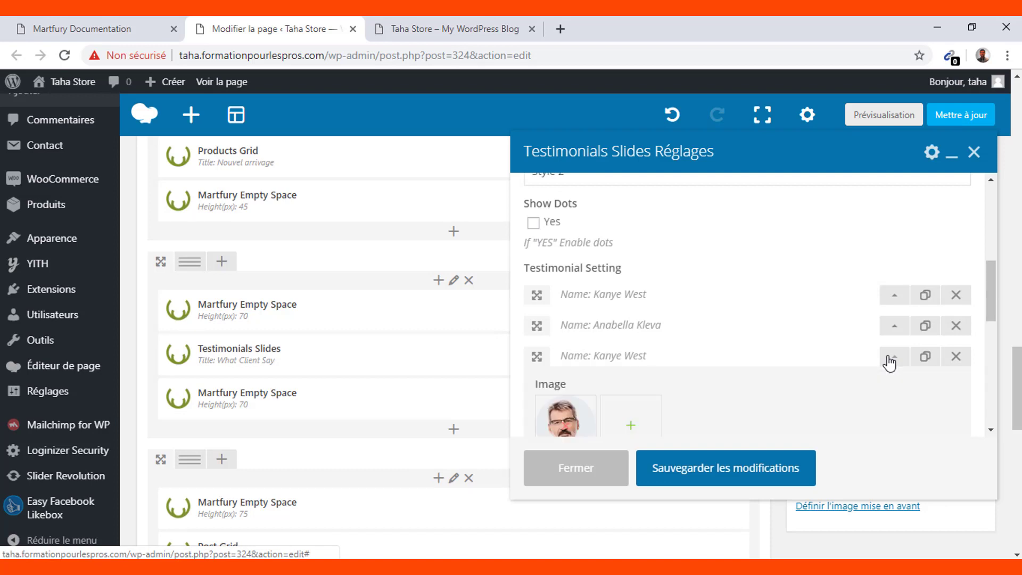
scroll(780, 396, "down", 3)
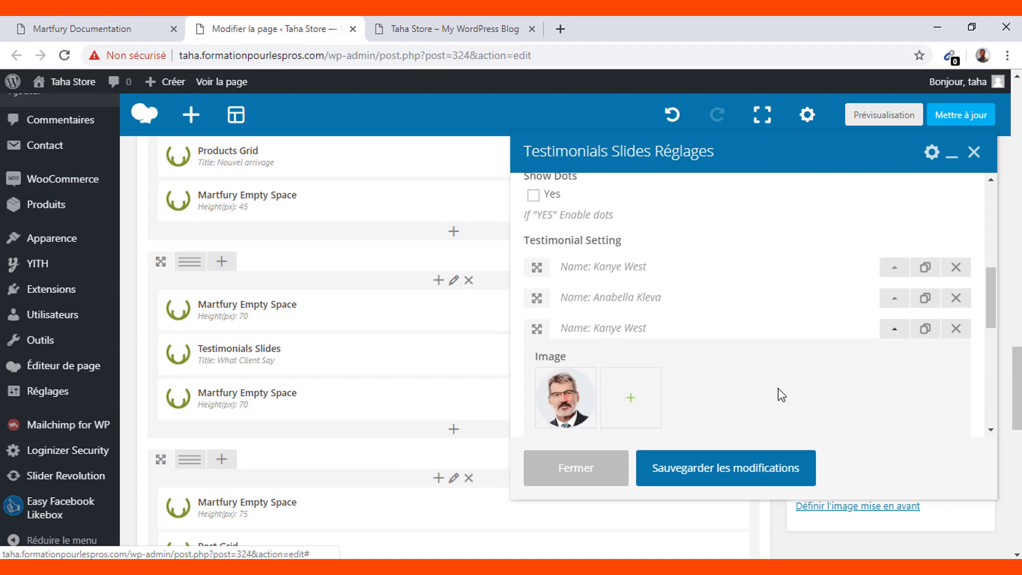
scroll(633, 387, "down", 1)
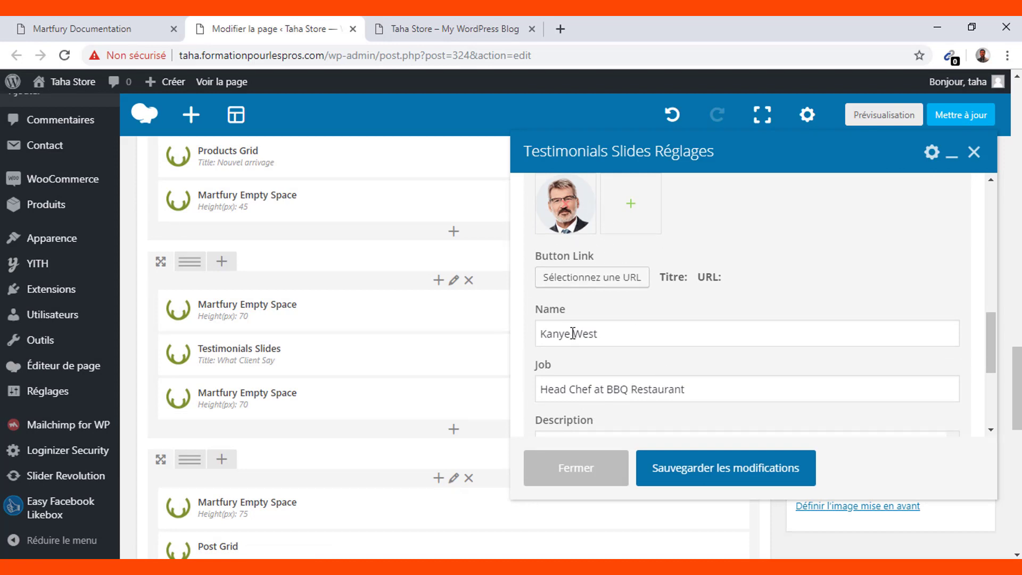
scroll(601, 383, "down", 3)
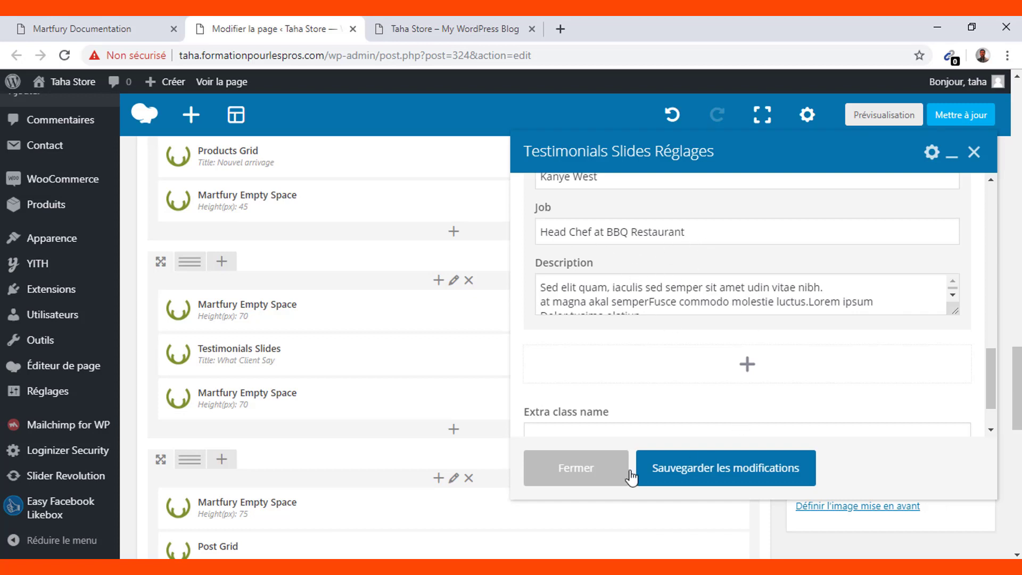
left_click(570, 475)
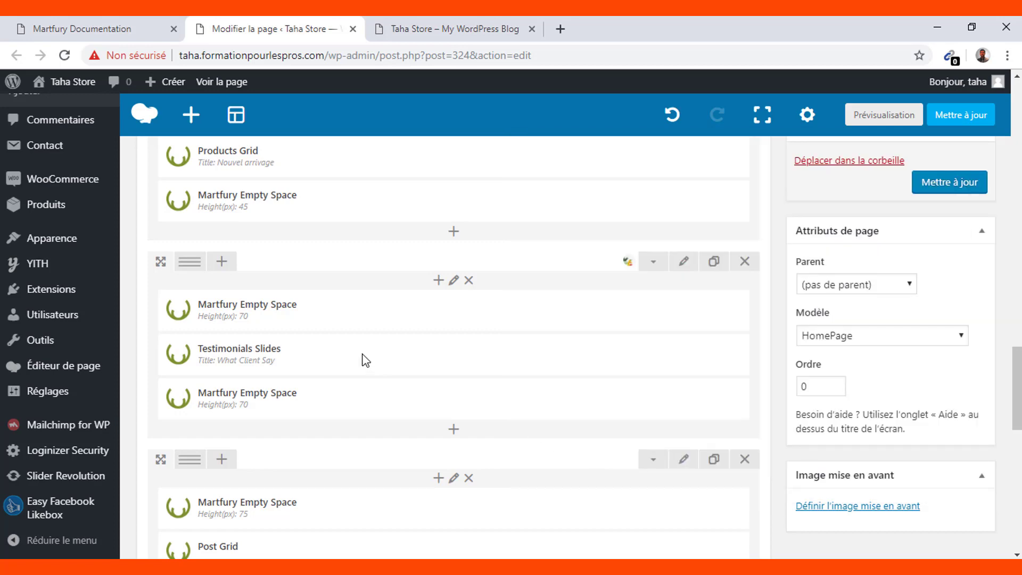
Locate the Post Grid row below the testimonials in the page editor and examine the matching News section in the preview.
scroll(367, 362, "down", 2)
scroll(364, 360, "down", 3)
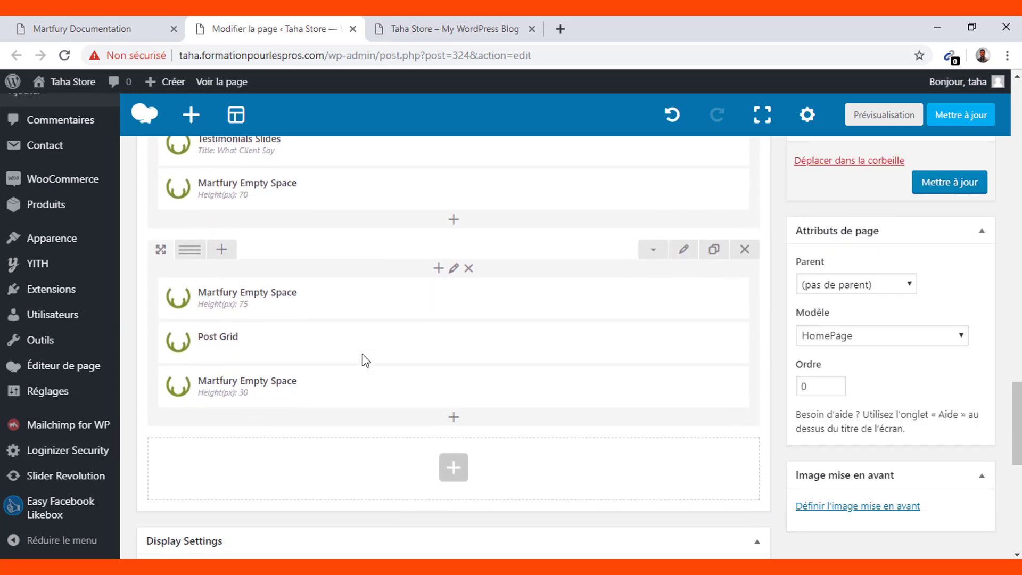
left_click(415, 24)
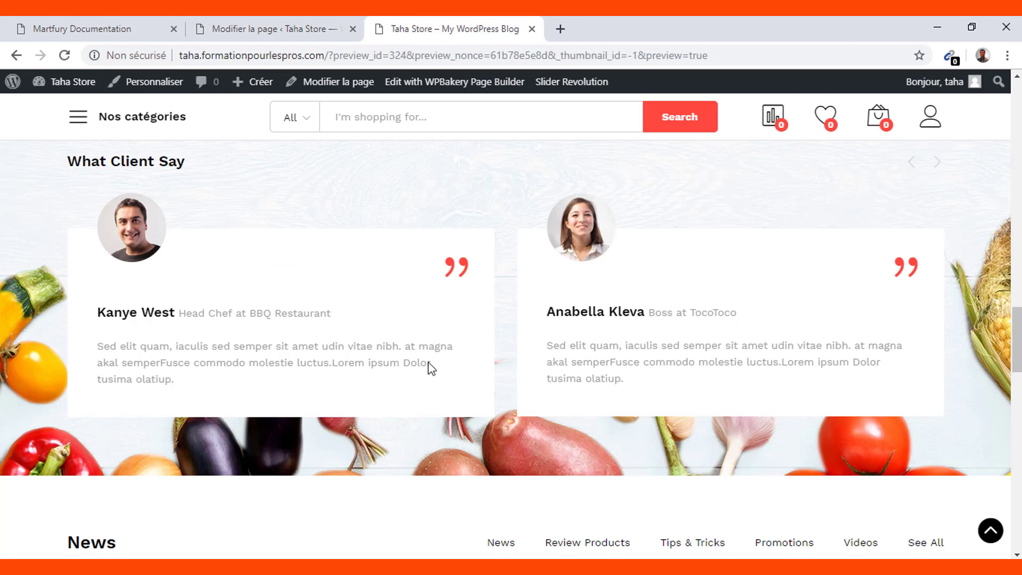
scroll(436, 381, "down", 5)
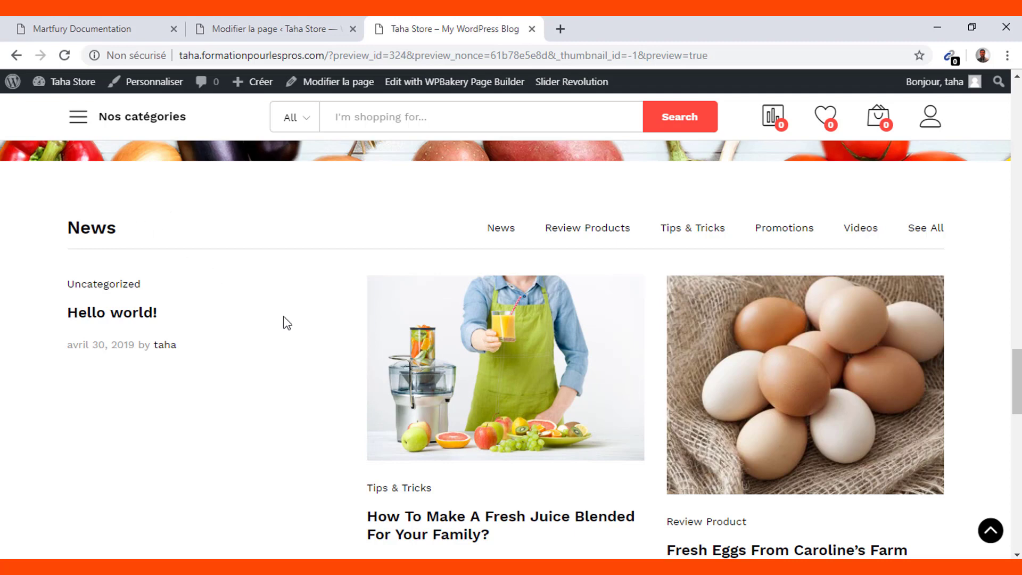
scroll(540, 421, "down", 2)
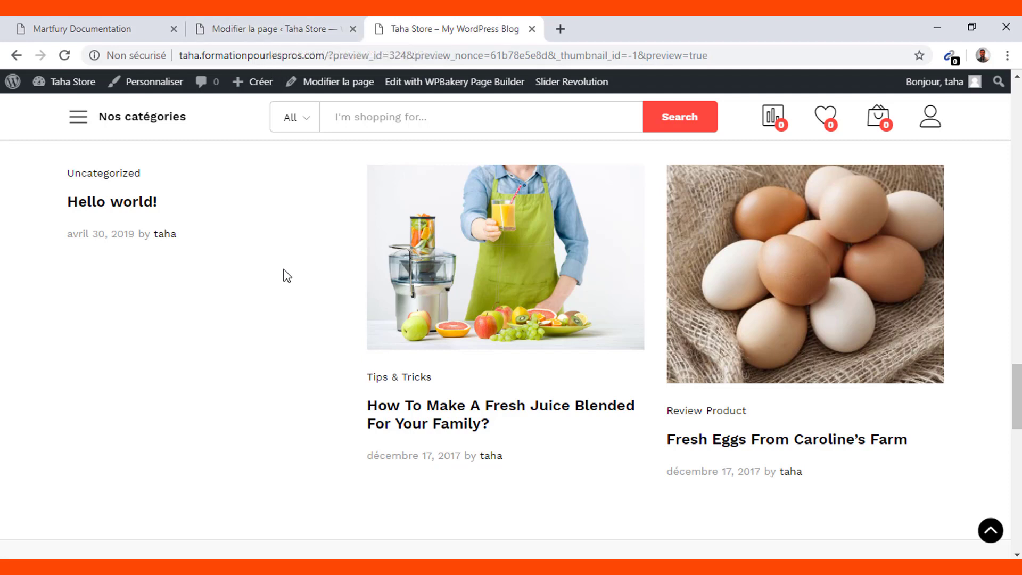
Open the Post Grid element's settings in the page editor and set its section title to "Articles".
left_click(300, 26)
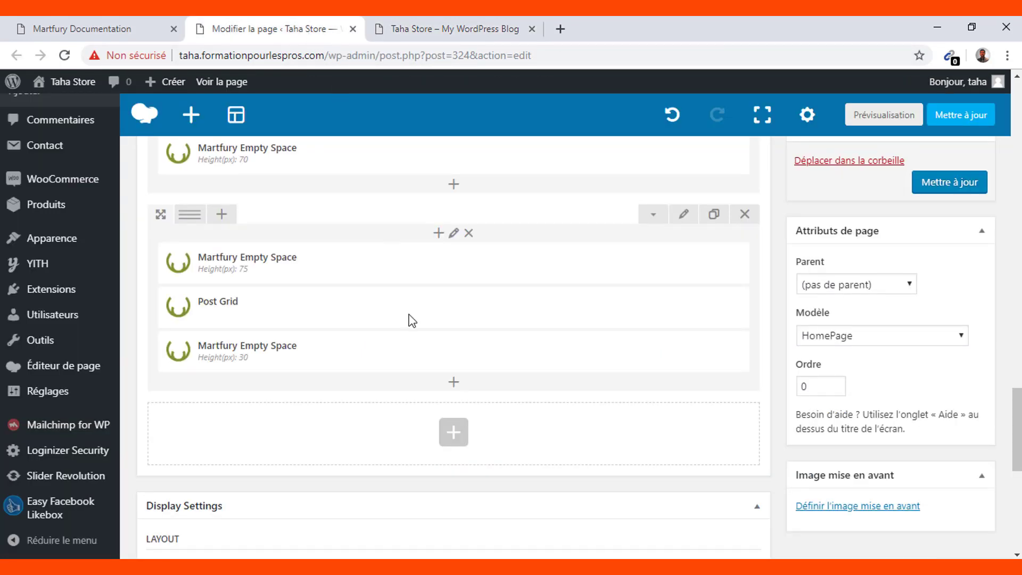
mouse_move(250, 317)
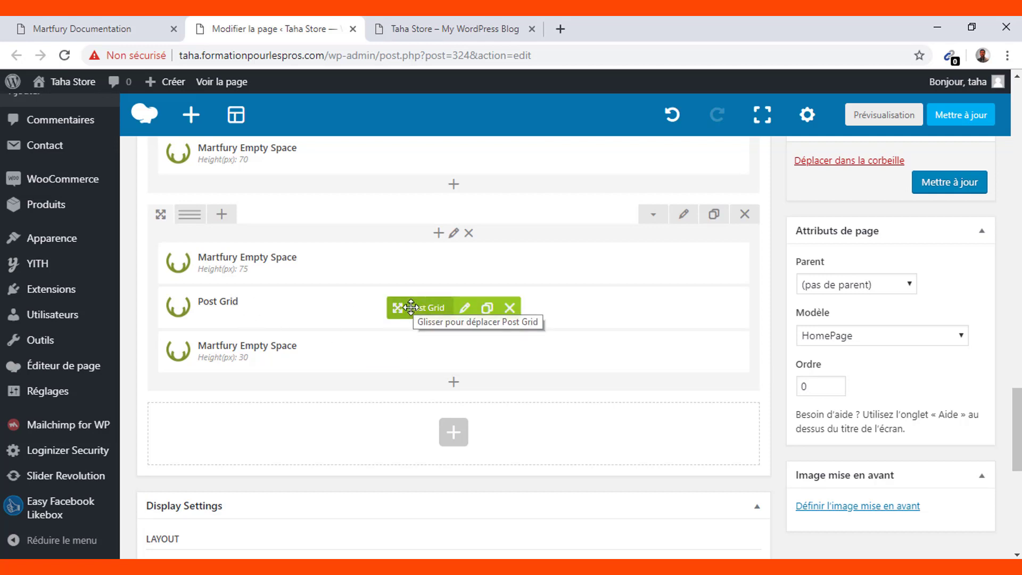
left_click_drag(398, 308, 411, 308)
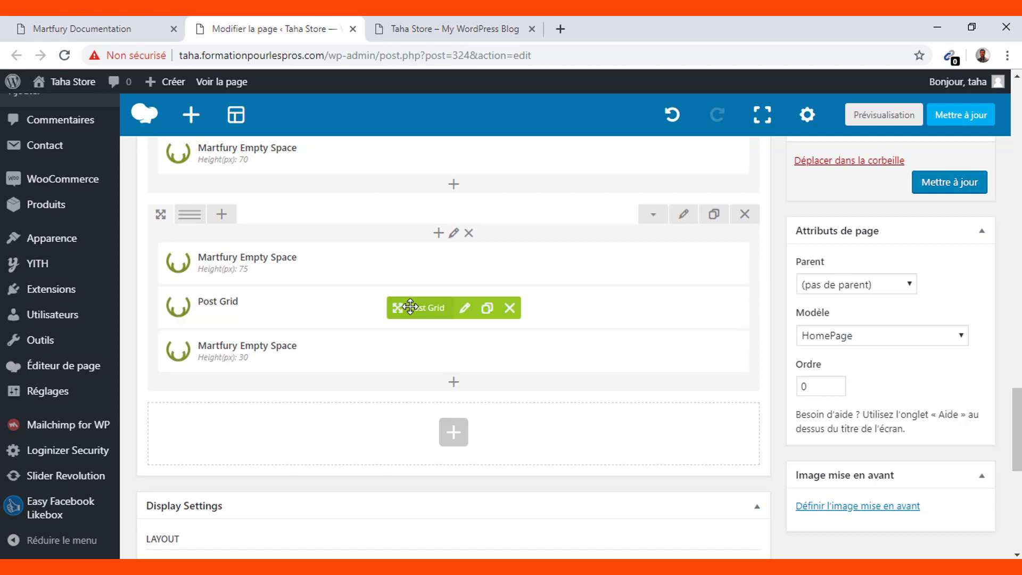
left_click(465, 309)
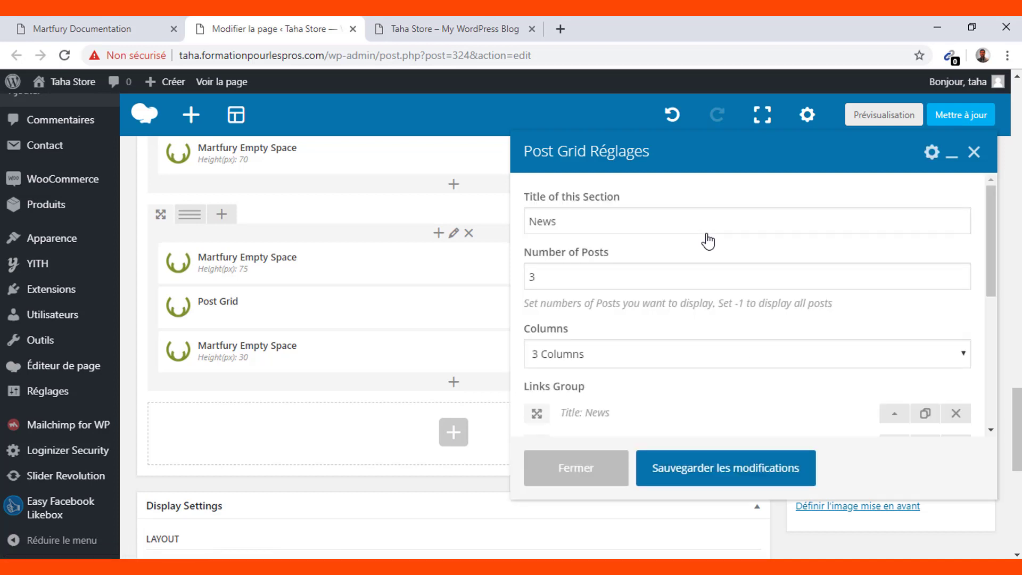
double_click(598, 222)
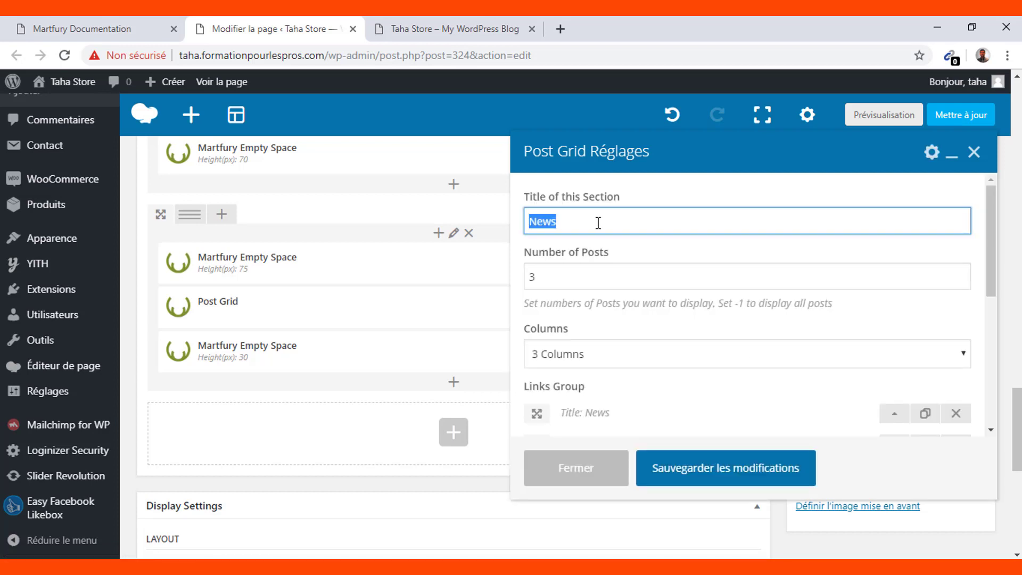
type("Ac")
double_click(598, 223)
type("Artciles")
key("BackSpace")
key("BackSpace")
key("BackSpace")
key("BackSpace")
type("icles")
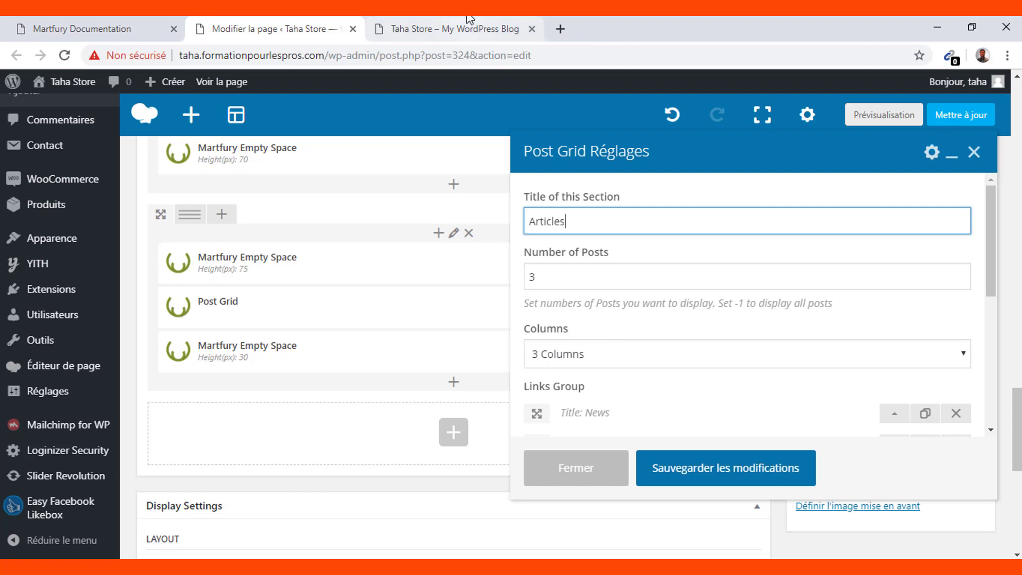
Review the Post Grid's Links Group entries and compare them with the links beside the News heading in the preview.
scroll(625, 266, "down", 4)
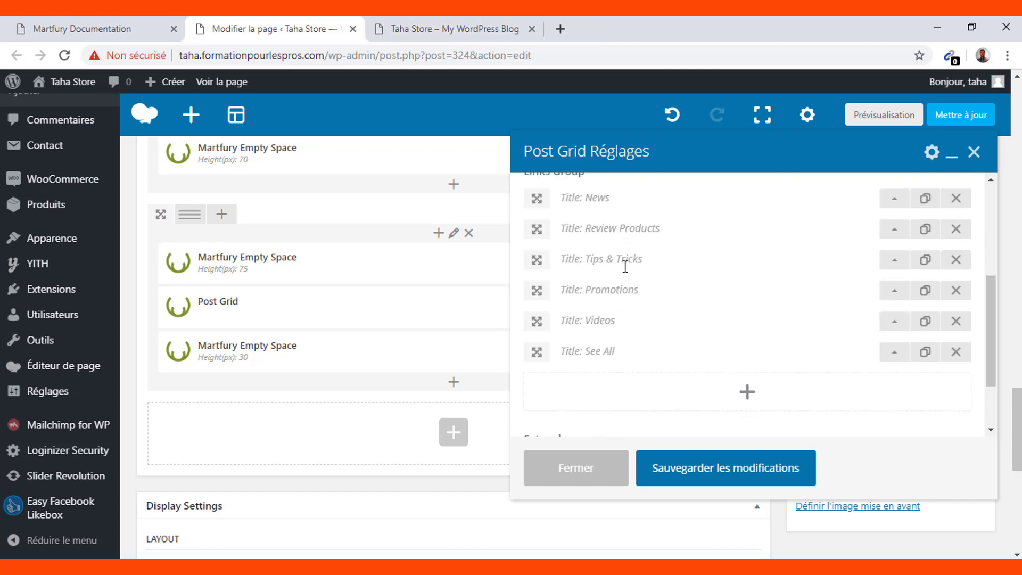
scroll(625, 267, "up", 2)
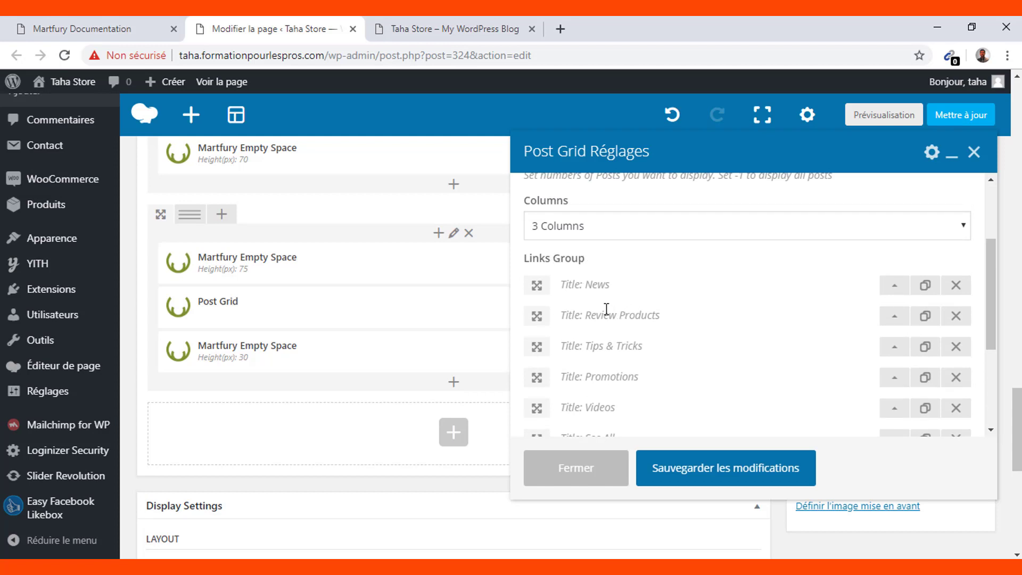
left_click(420, 30)
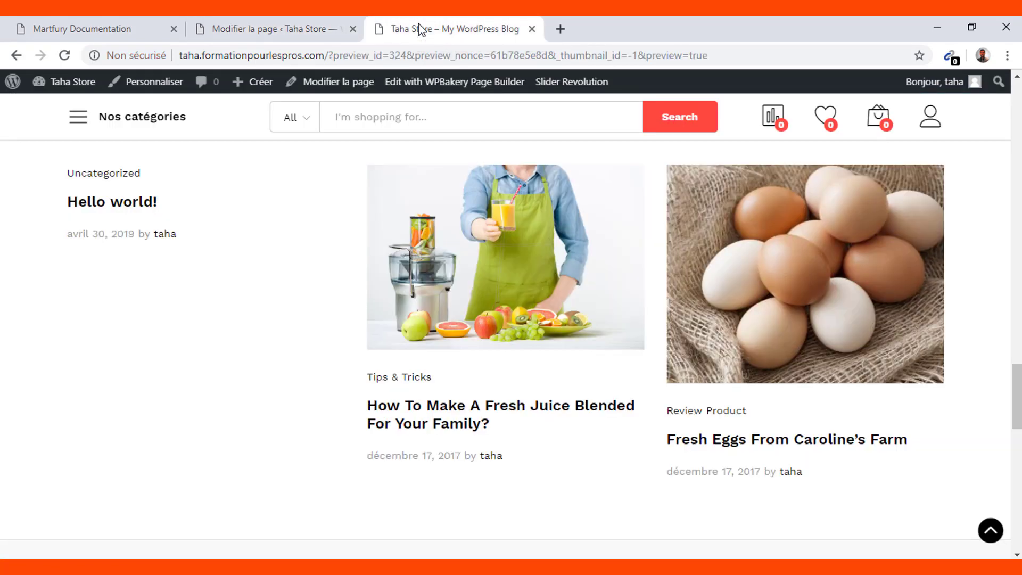
scroll(580, 354, "up", 3)
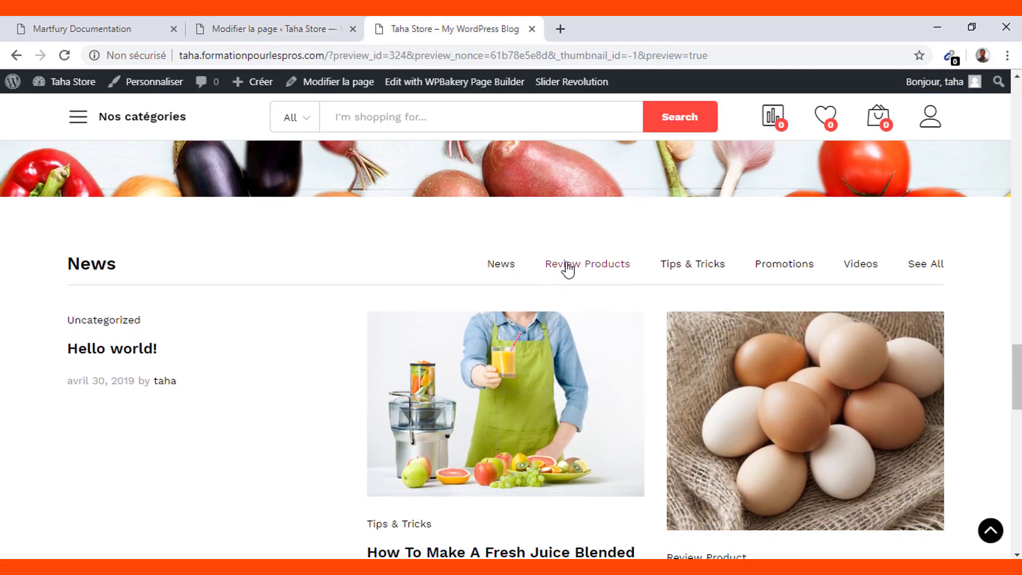
Follow the Review Products link in the preview's News section and look through the category page it opens.
left_click(568, 268)
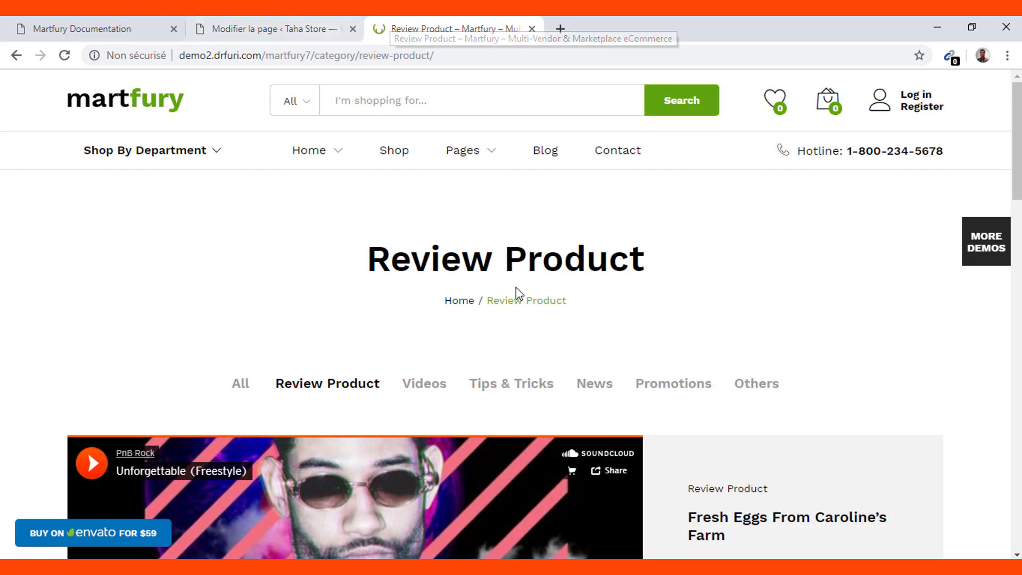
scroll(413, 324, "down", 5)
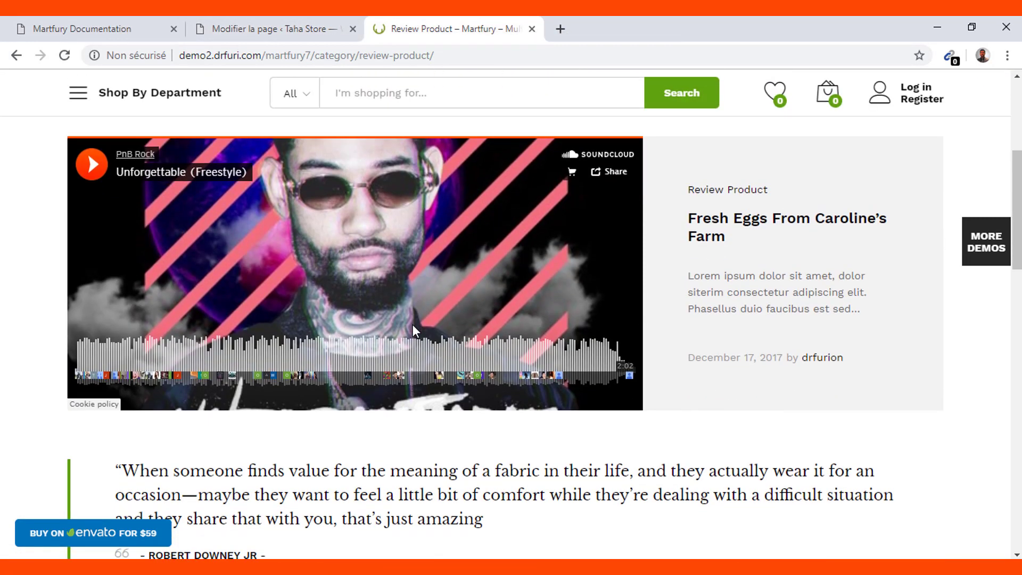
scroll(413, 325, "down", 4)
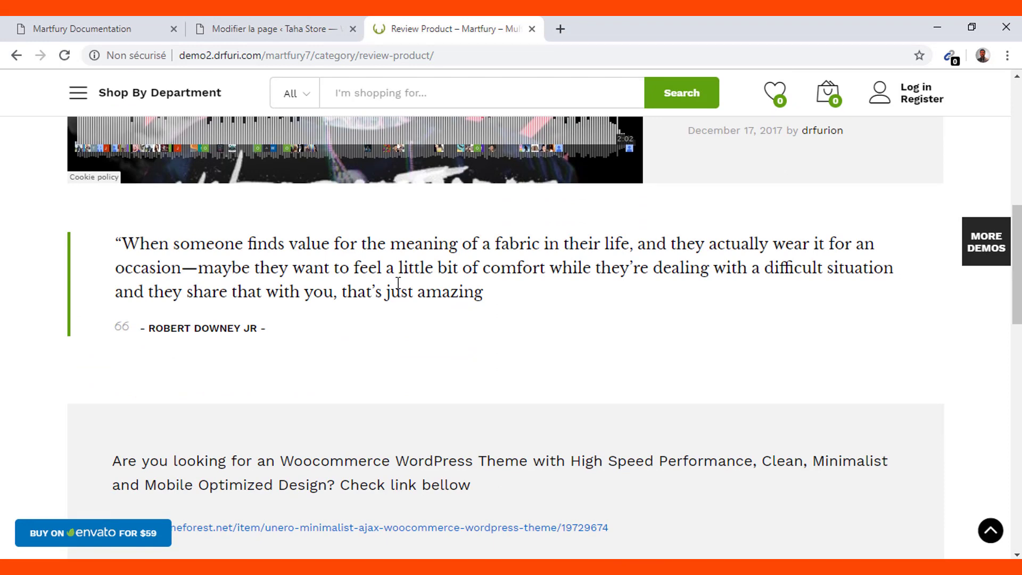
scroll(398, 283, "down", 6)
scroll(397, 288, "up", 9)
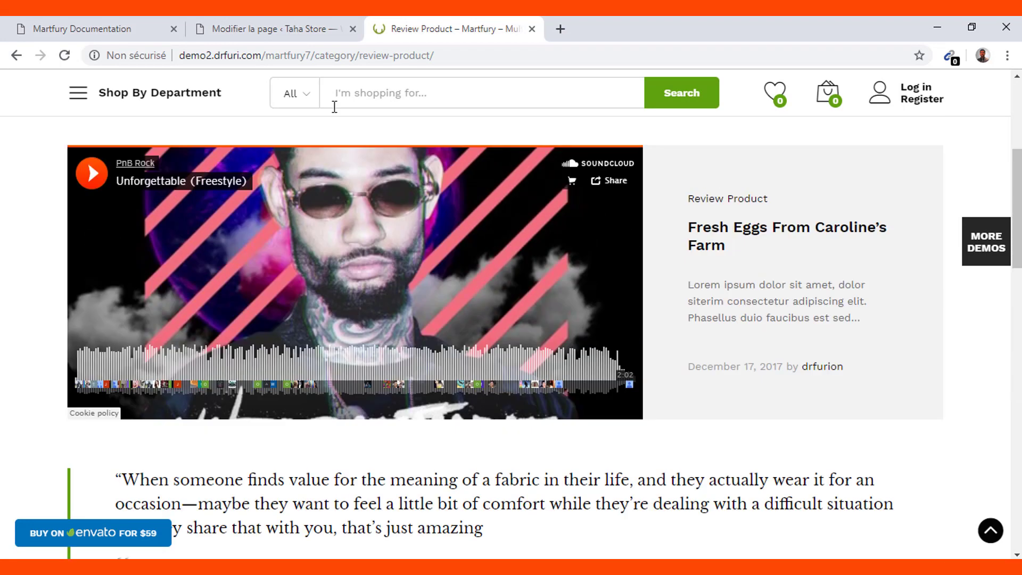
scroll(335, 107, "up", 5)
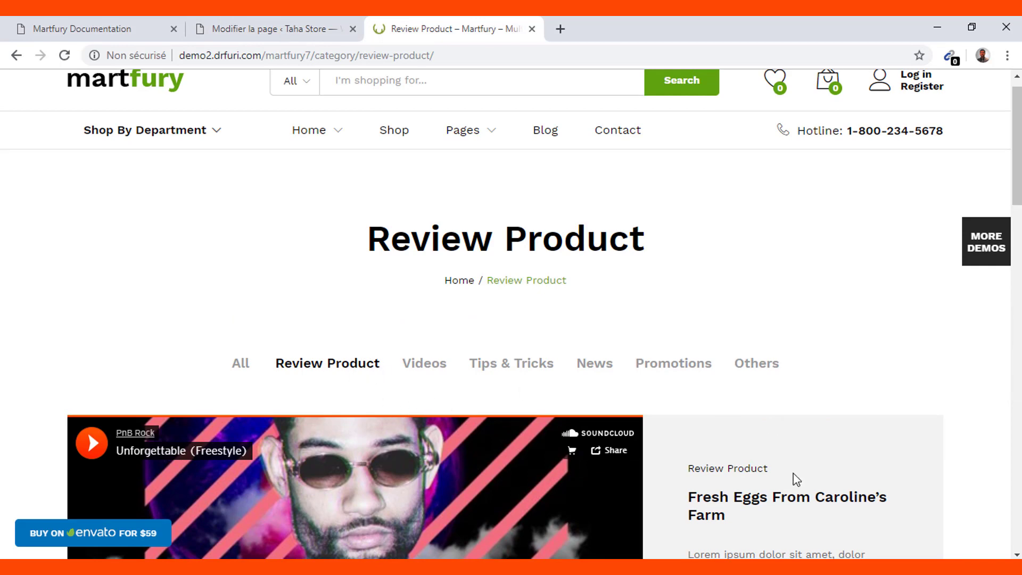
scroll(797, 479, "down", 5)
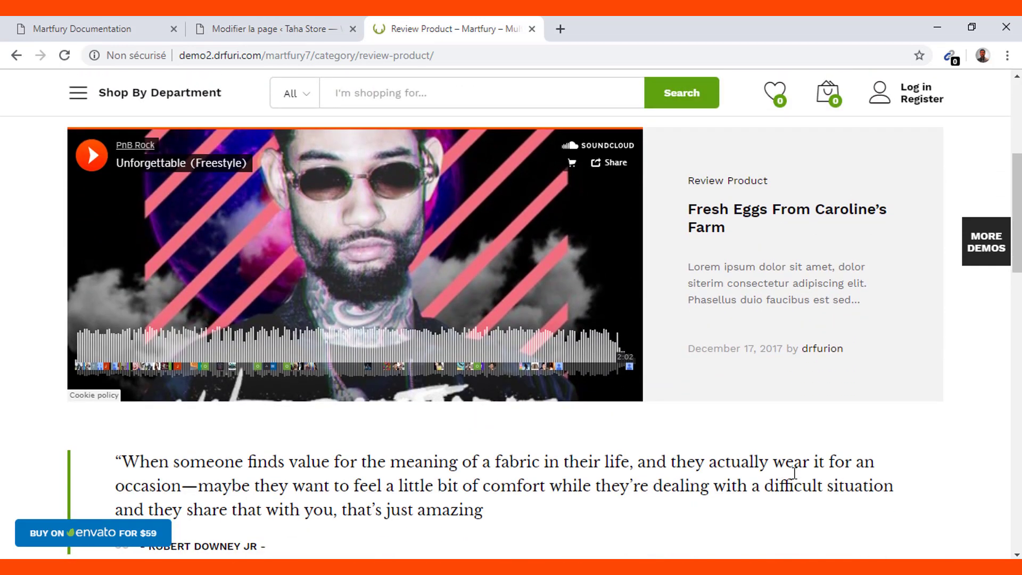
Close the Post Grid settings without saving in the page editor and review the display, page header, site and slider options below the layout.
left_click(260, 30)
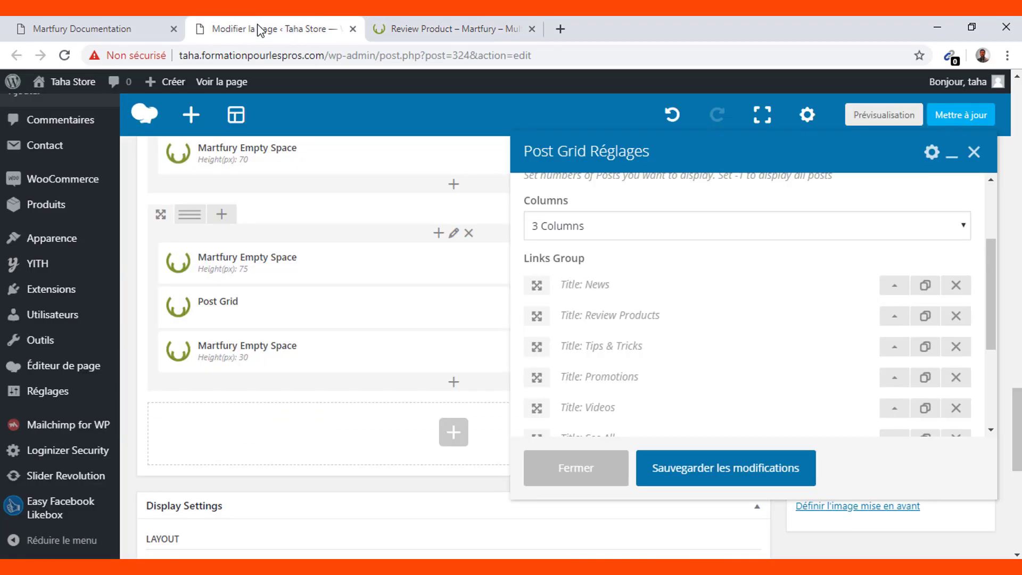
left_click(576, 464)
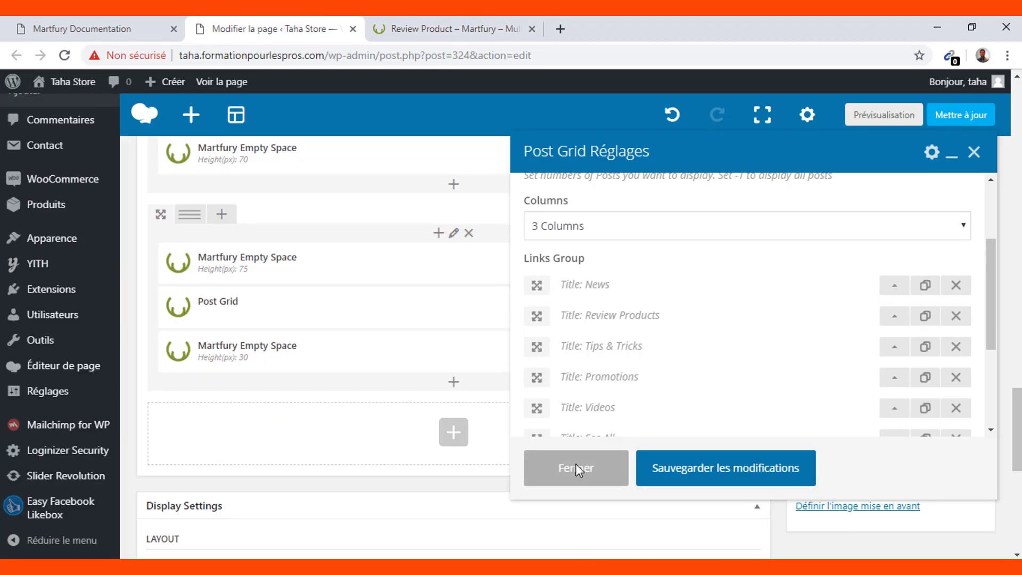
scroll(305, 452, "down", 2)
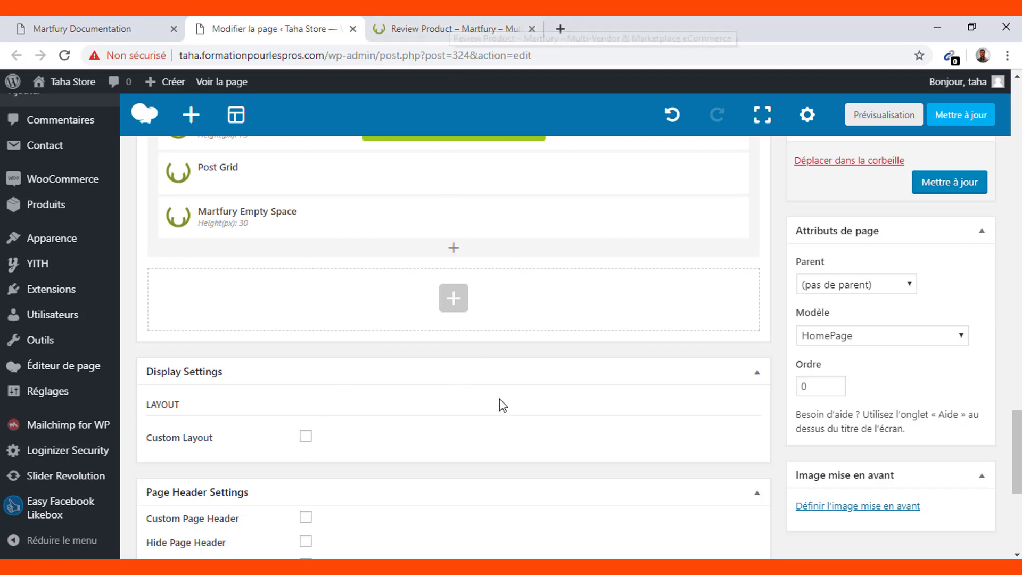
scroll(504, 406, "down", 3)
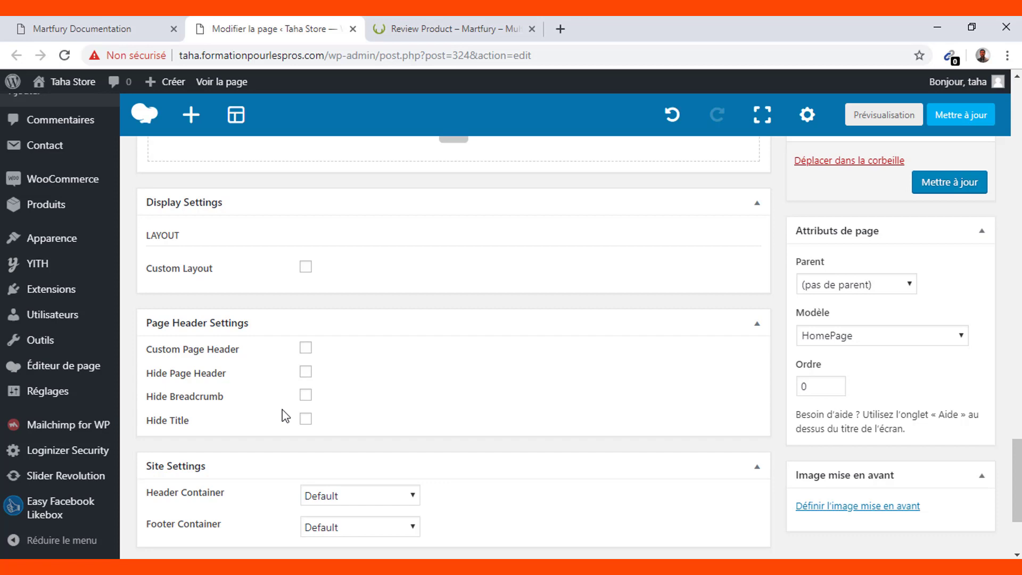
scroll(285, 413, "down", 3)
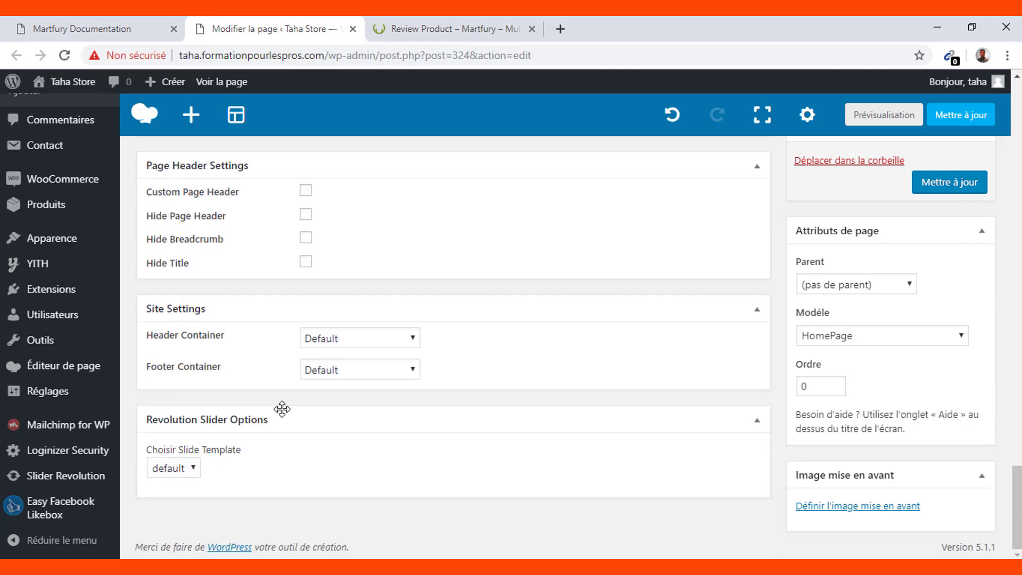
Change the page title to "Accueil" and update the page.
scroll(282, 409, "up", 15)
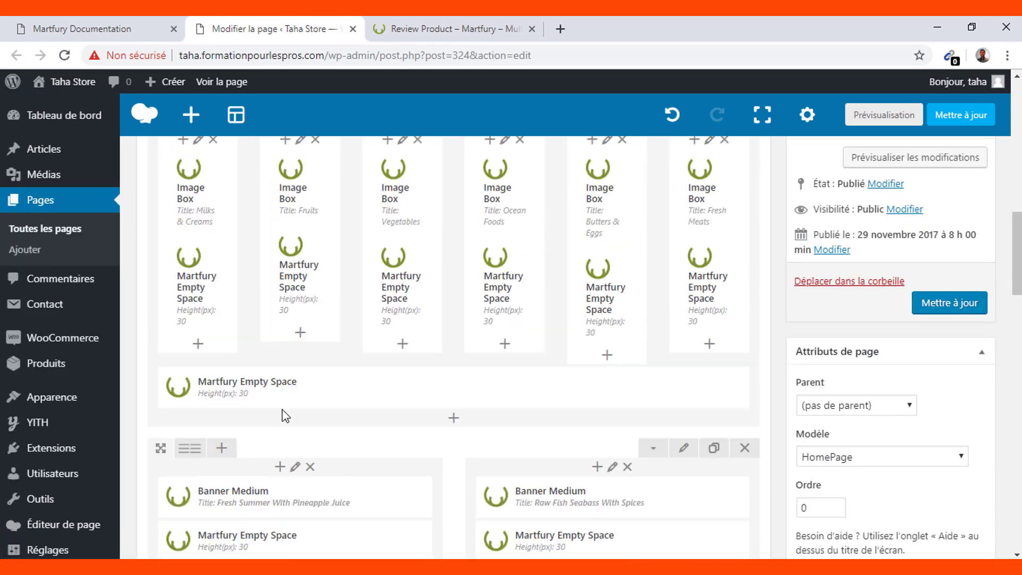
scroll(285, 416, "up", 10)
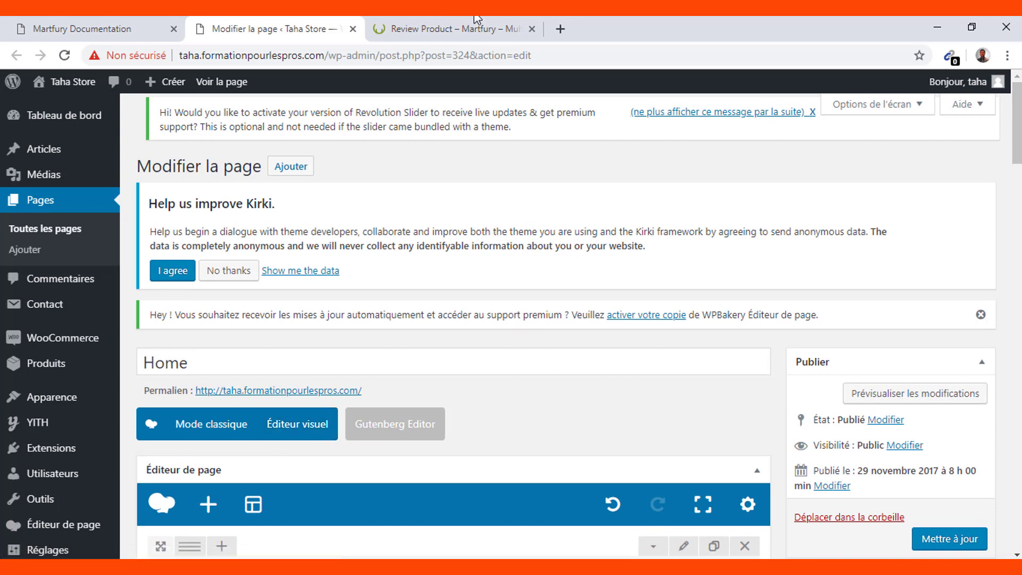
scroll(514, 341, "down", 1)
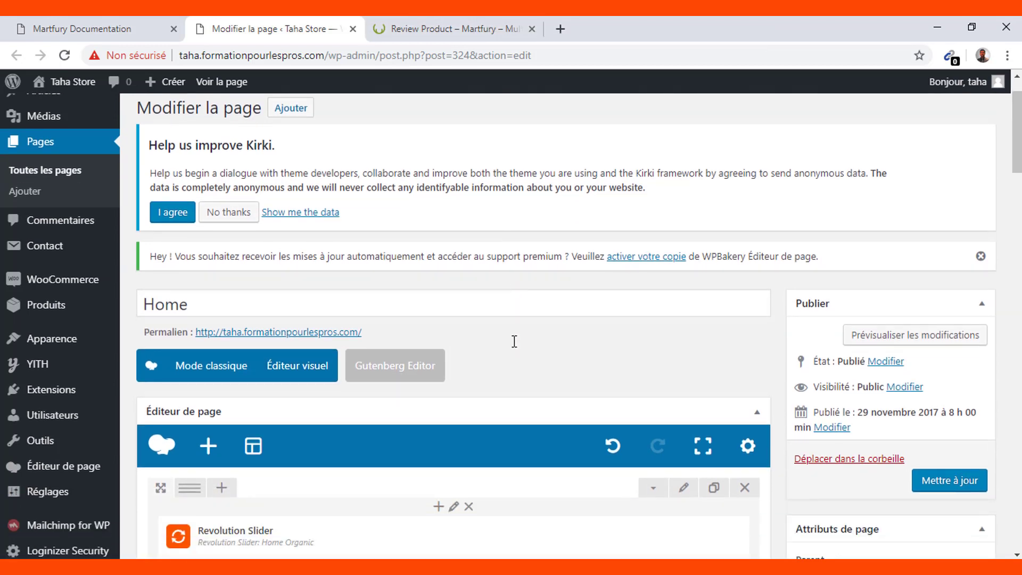
double_click(481, 286)
type("Accuil")
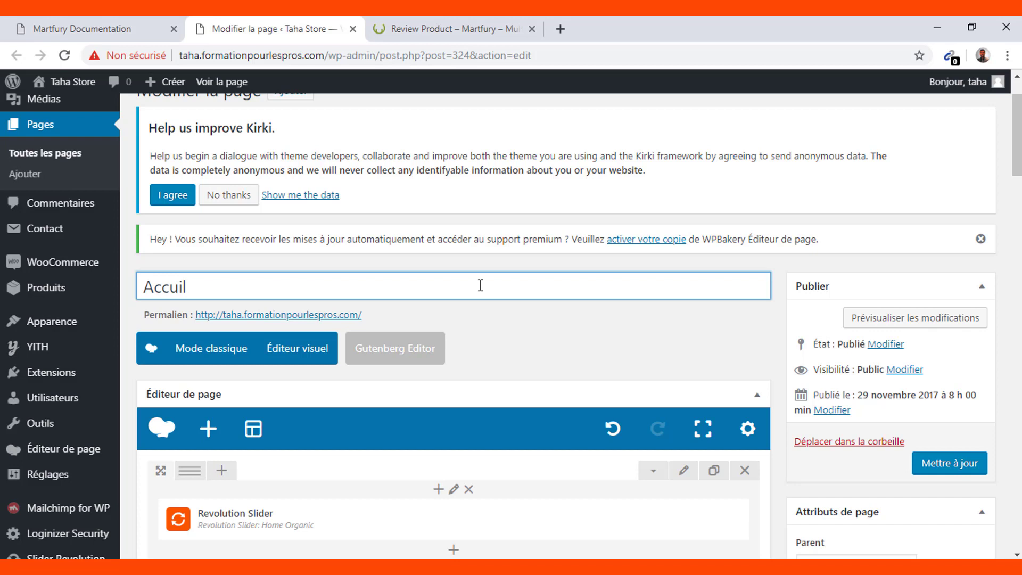
type("lle")
key("BackSpace")
key("BackSpace")
key("BackSpace")
type("ueil")
left_click(963, 467)
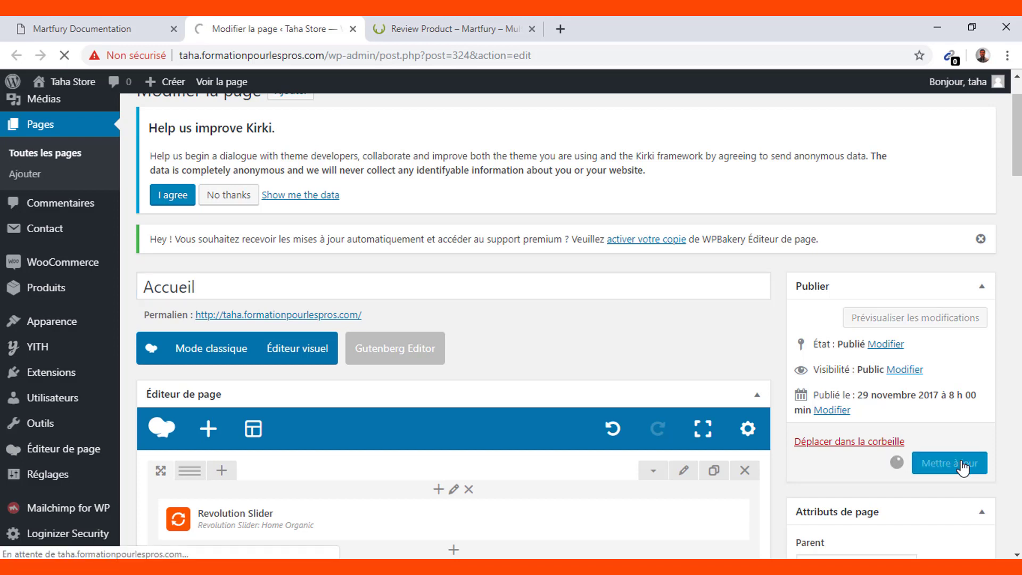
From the store's shop page, open the Widgets administration page in a new tab and look over its sidebar areas.
key("ctrl+Tab")
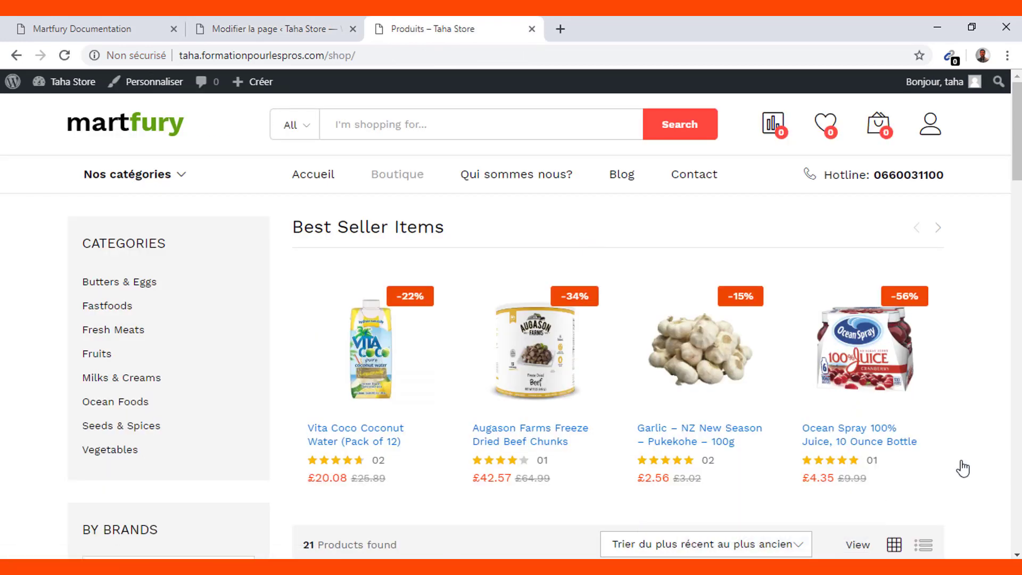
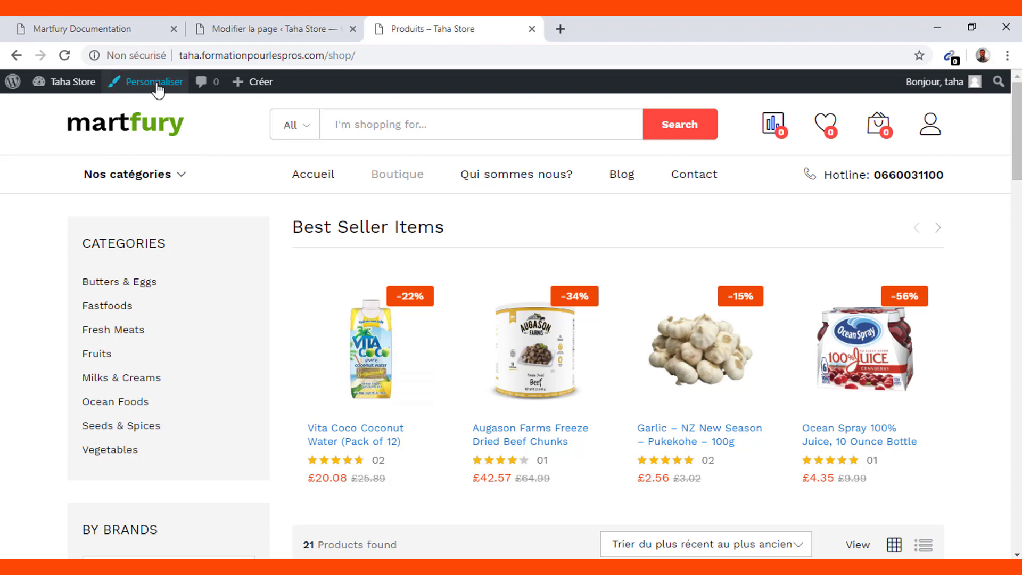
mouse_move(72, 91)
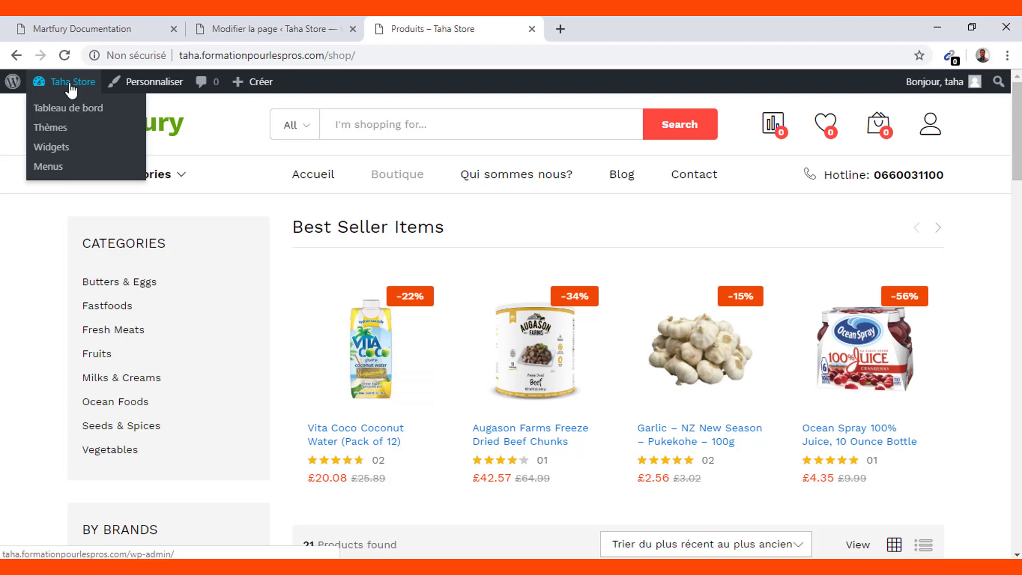
middle_click(59, 152)
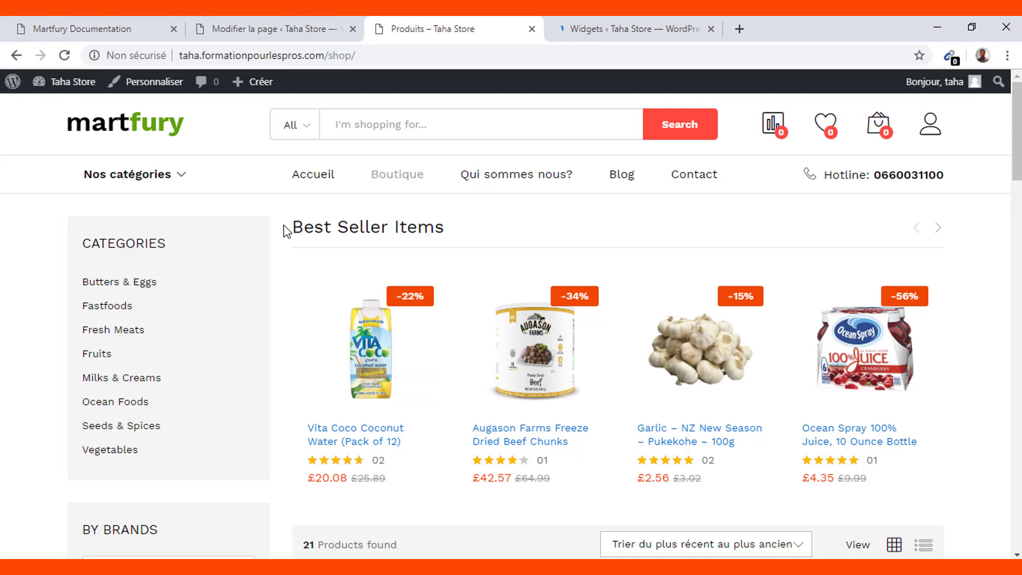
key("ctrl+Tab")
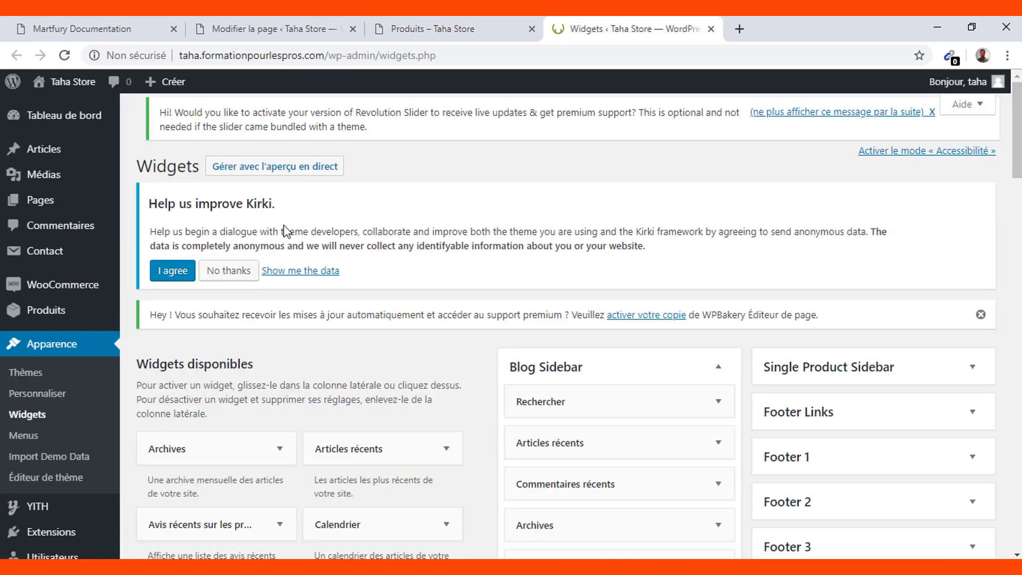
scroll(488, 396, "down", 3)
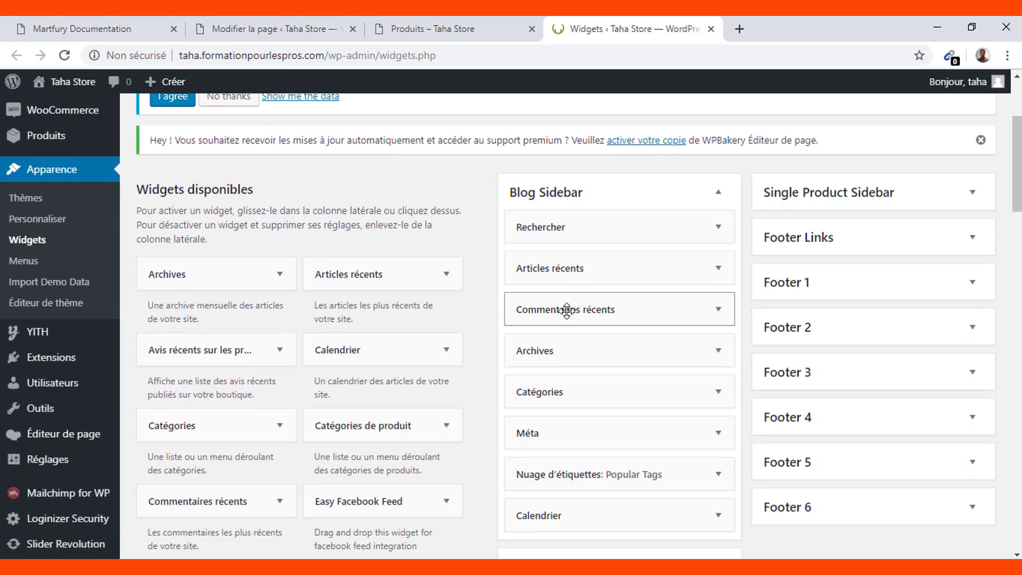
scroll(567, 310, "down", 4)
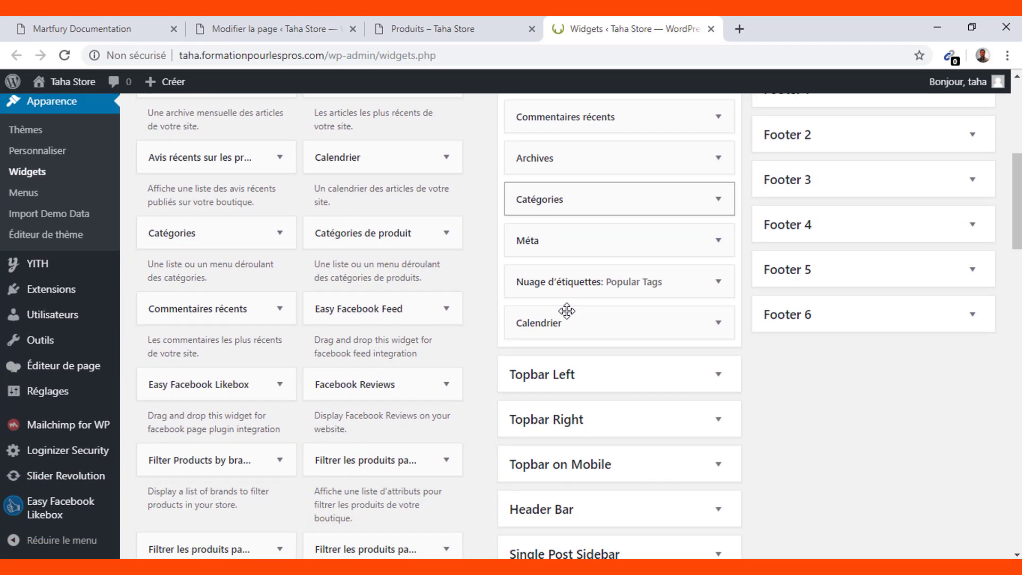
Return to the shop page and examine its address and the sidebar's category, brand, price and review filters.
left_click(442, 22)
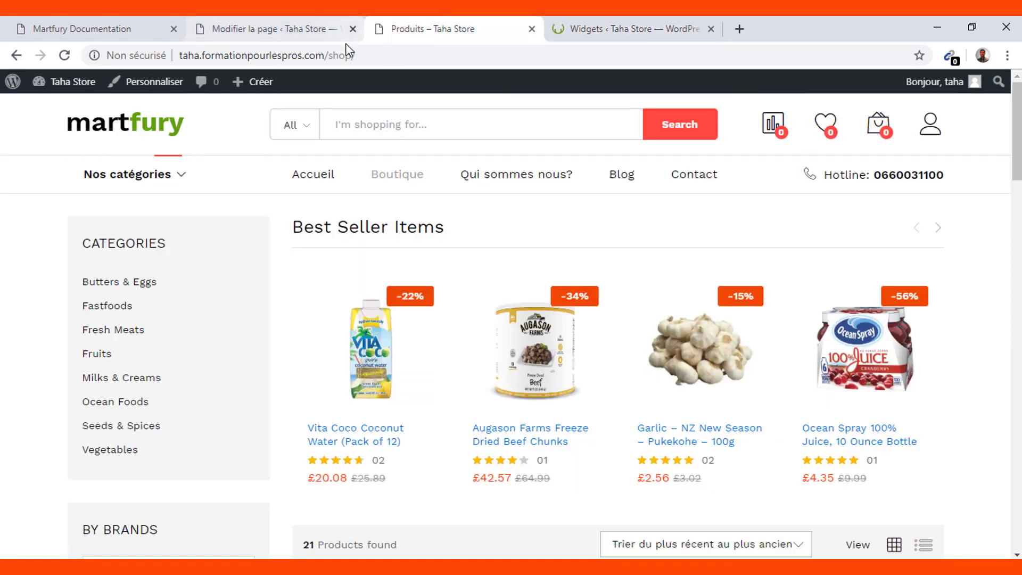
double_click(337, 55)
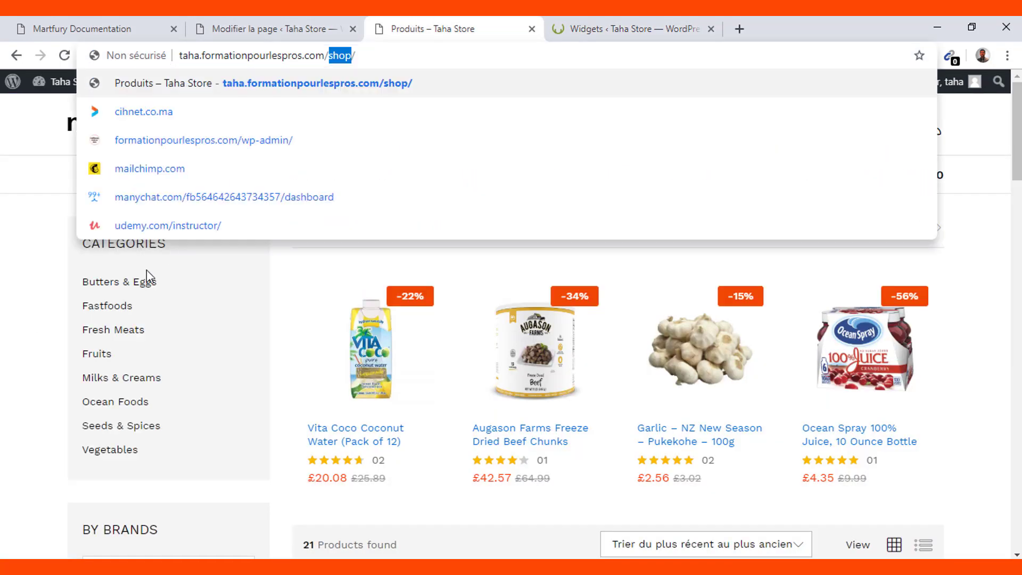
scroll(4, 445, "down", 8)
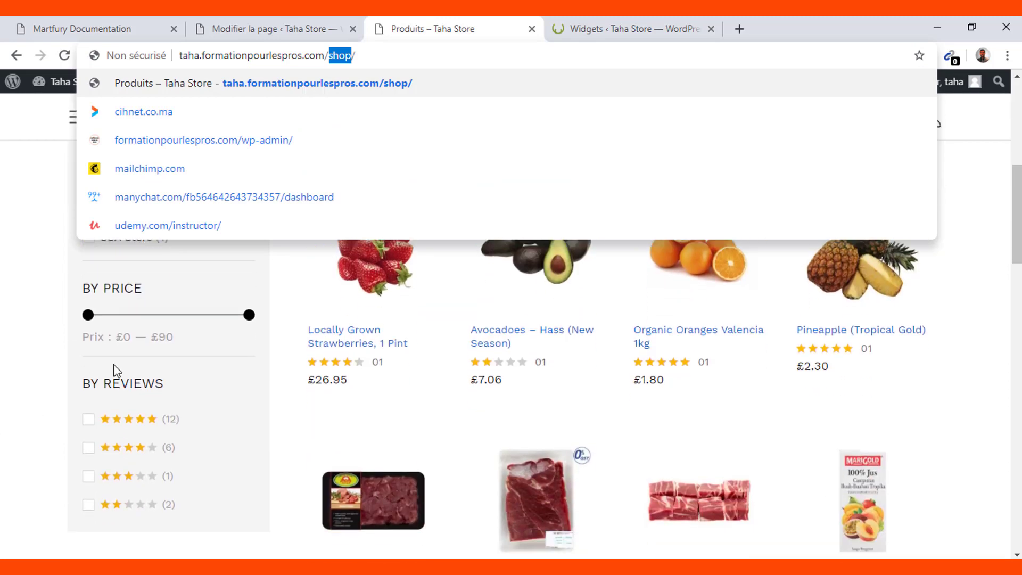
left_click(47, 388)
scroll(187, 495, "down", 3)
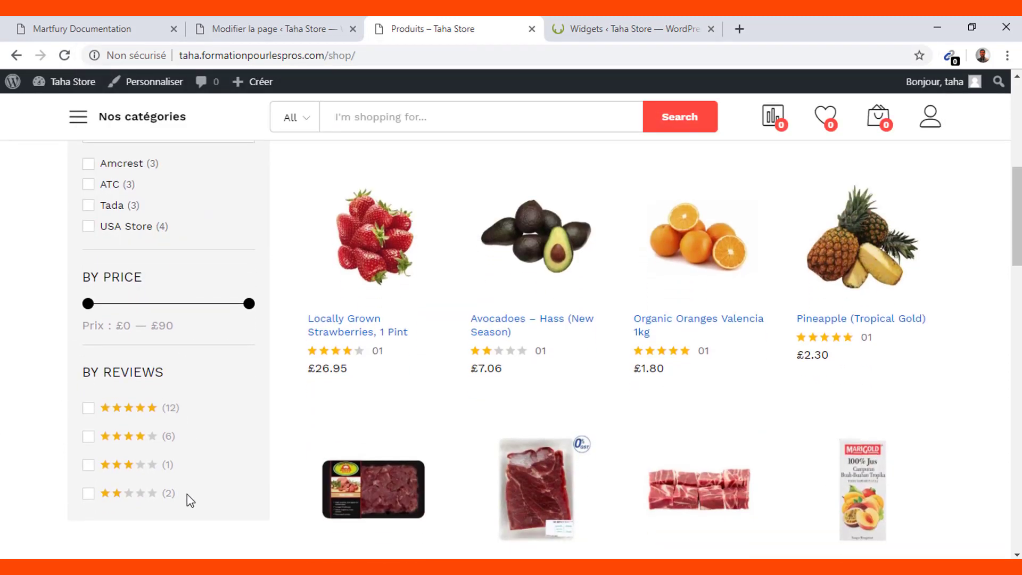
scroll(187, 494, "up", 10)
Expand the Product Categories widget in the Catalog Sidebar on the Widgets page and compare its settings with the shop's category list.
left_click(617, 27)
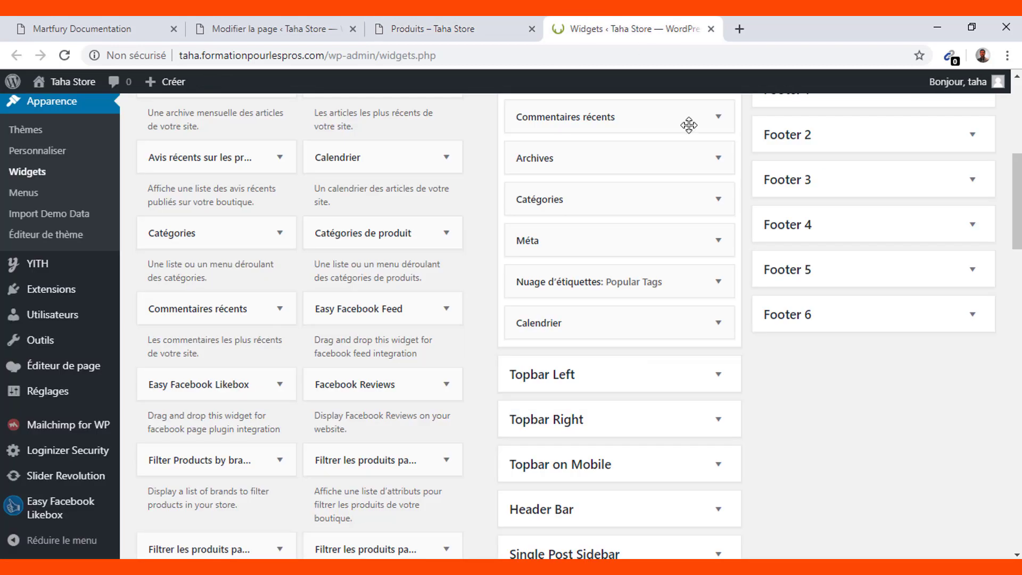
scroll(805, 452, "down", 2)
scroll(805, 451, "down", 2)
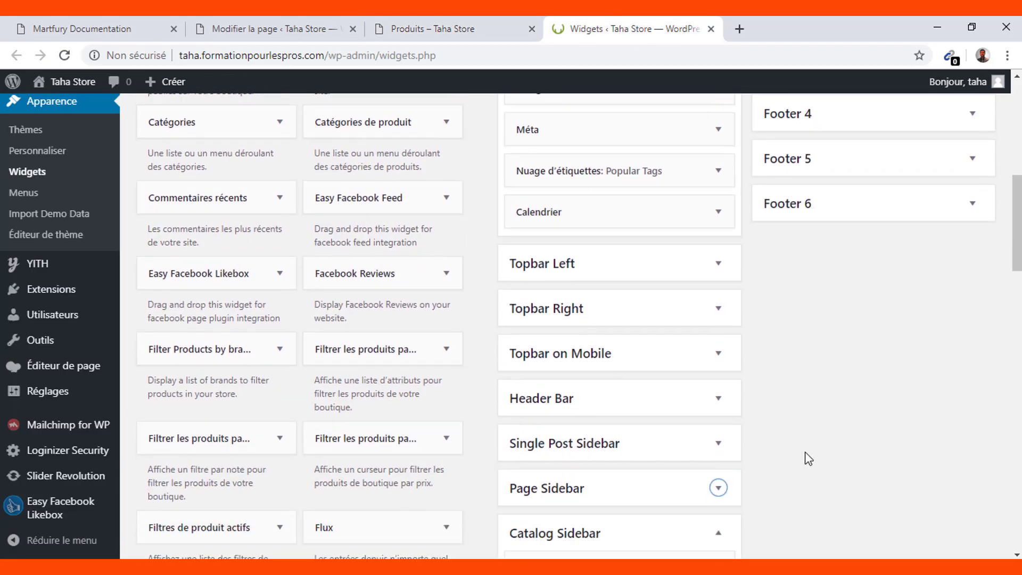
scroll(805, 453, "down", 2)
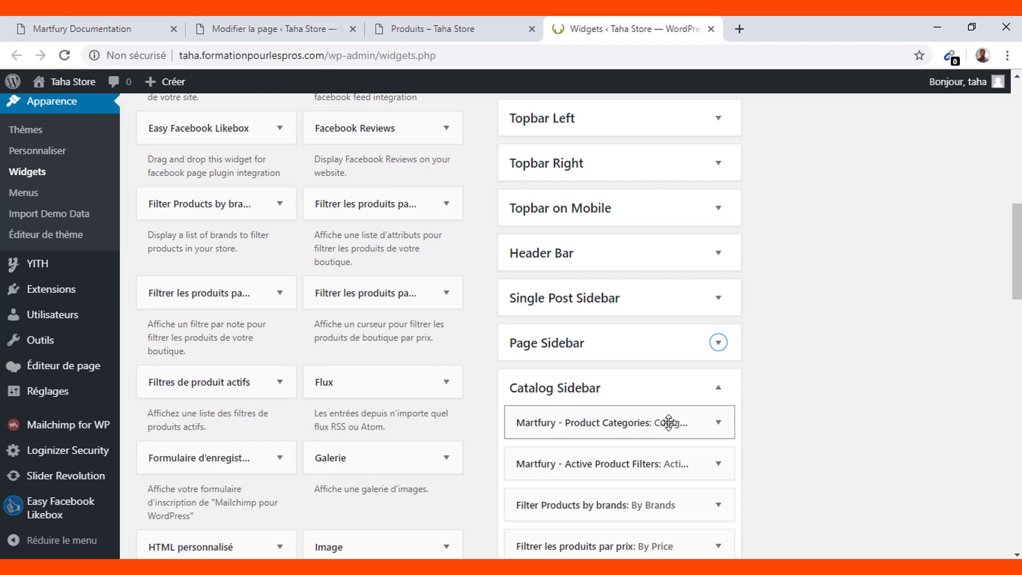
left_click(721, 423)
scroll(787, 454, "down", 3)
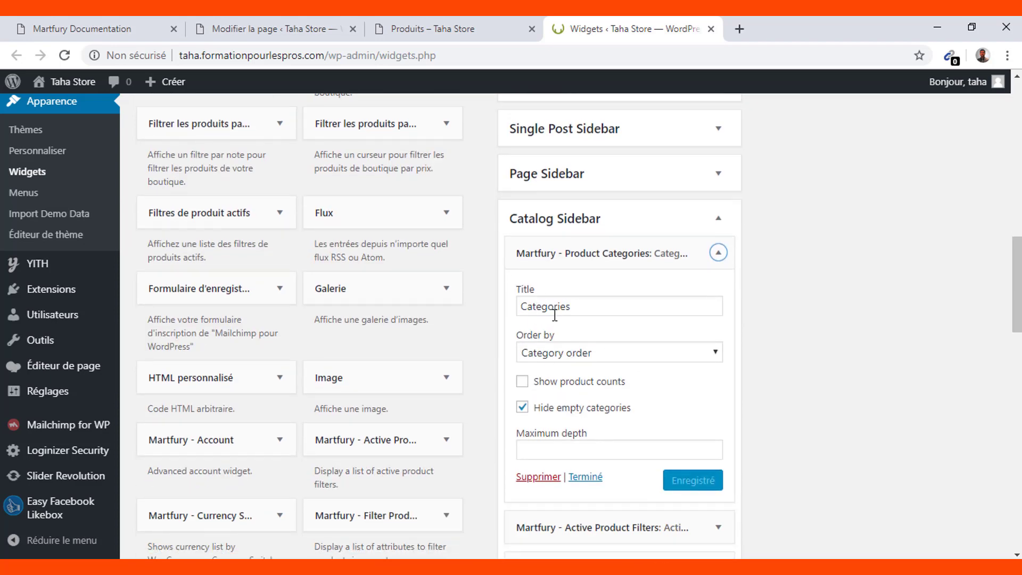
left_click(466, 24)
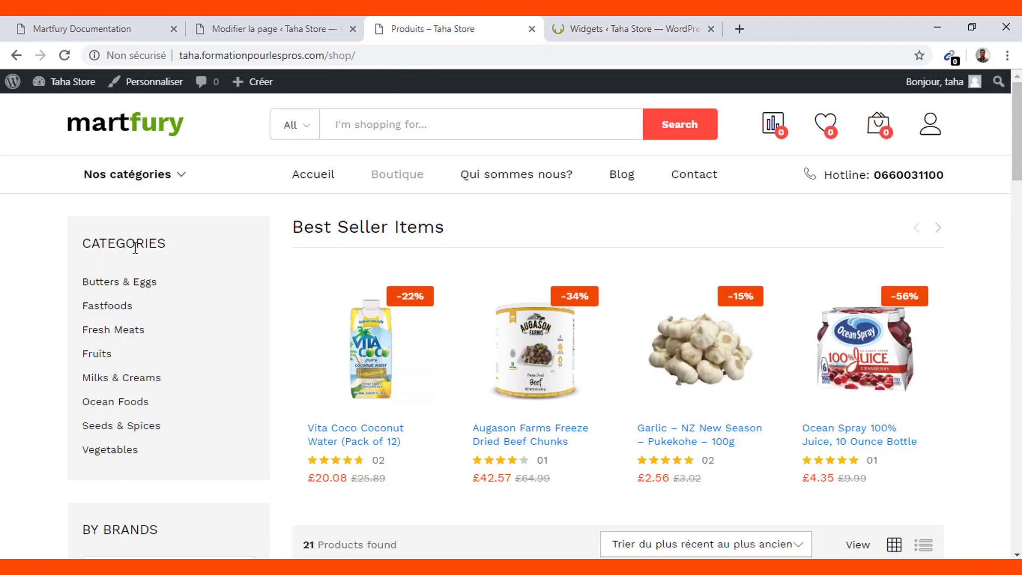
left_click(596, 25)
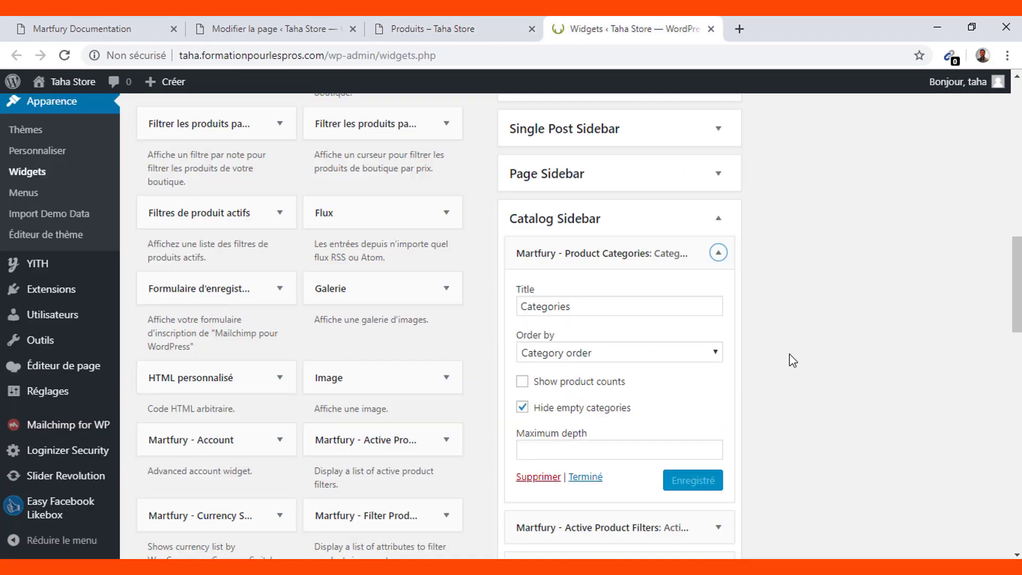
Collapse the Product Categories widget and examine the Active Product Filters widget in the Catalog Sidebar against the shop page's sidebar.
left_click(719, 247)
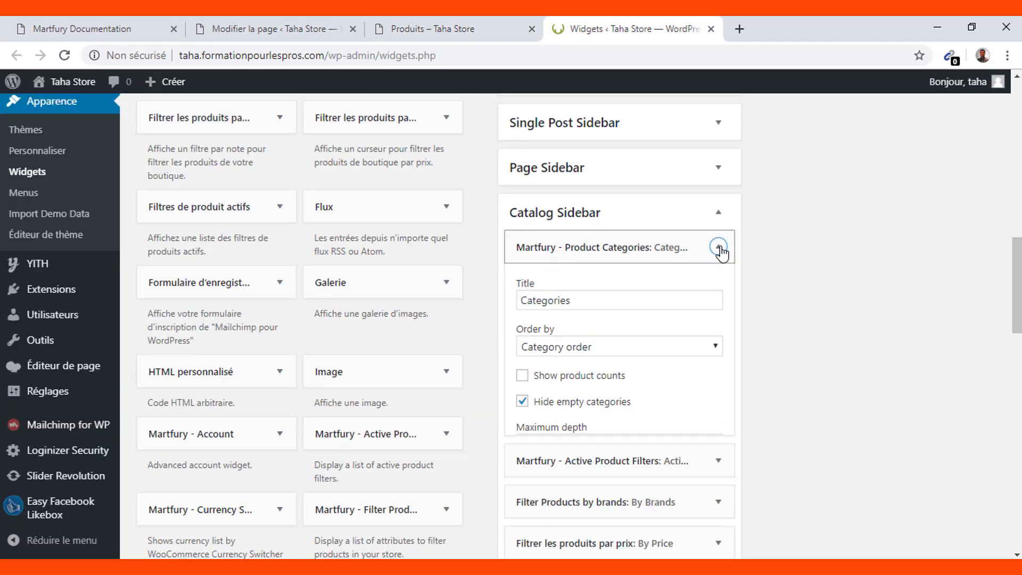
left_click(720, 289)
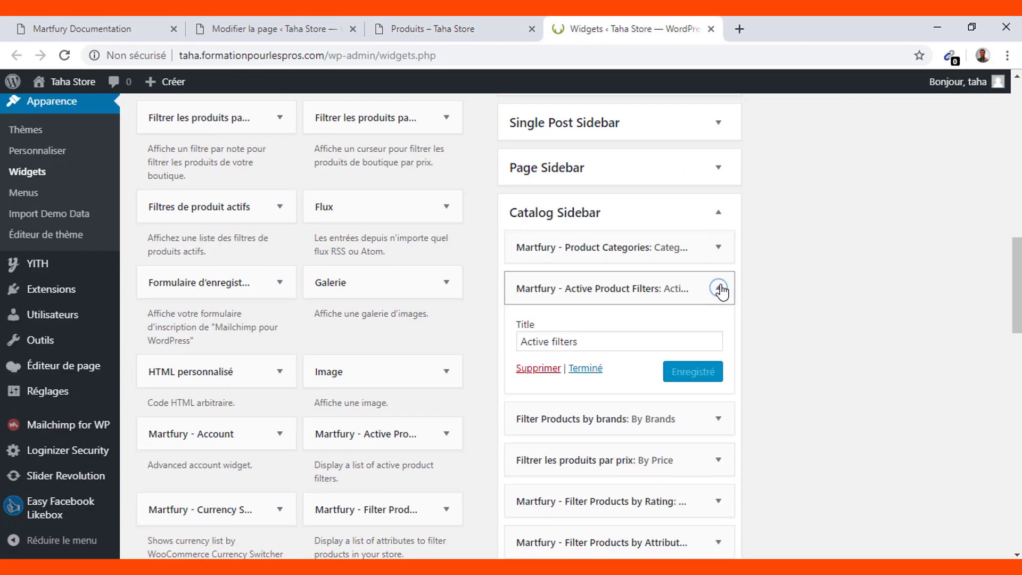
left_click(720, 289)
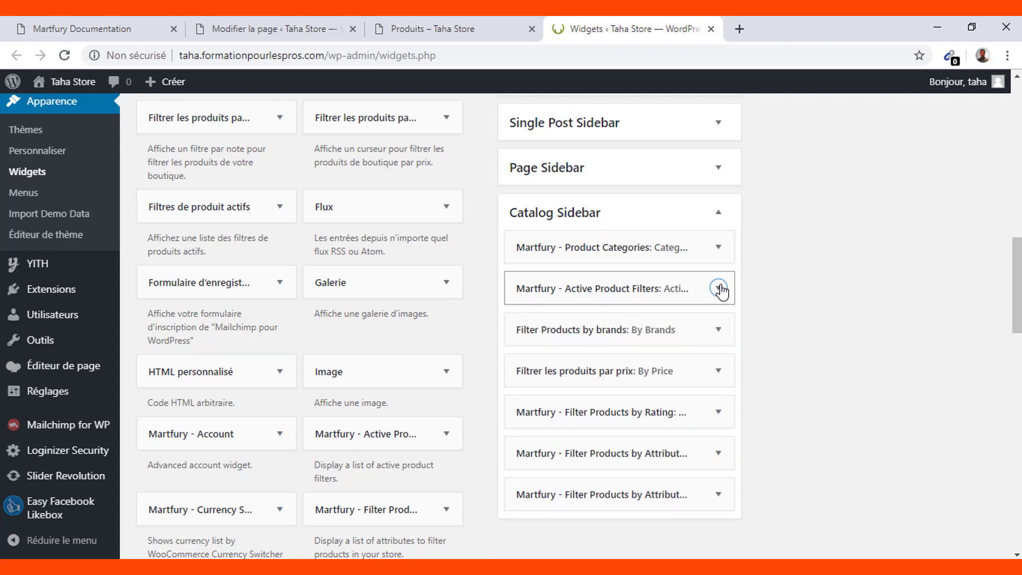
left_click(718, 291)
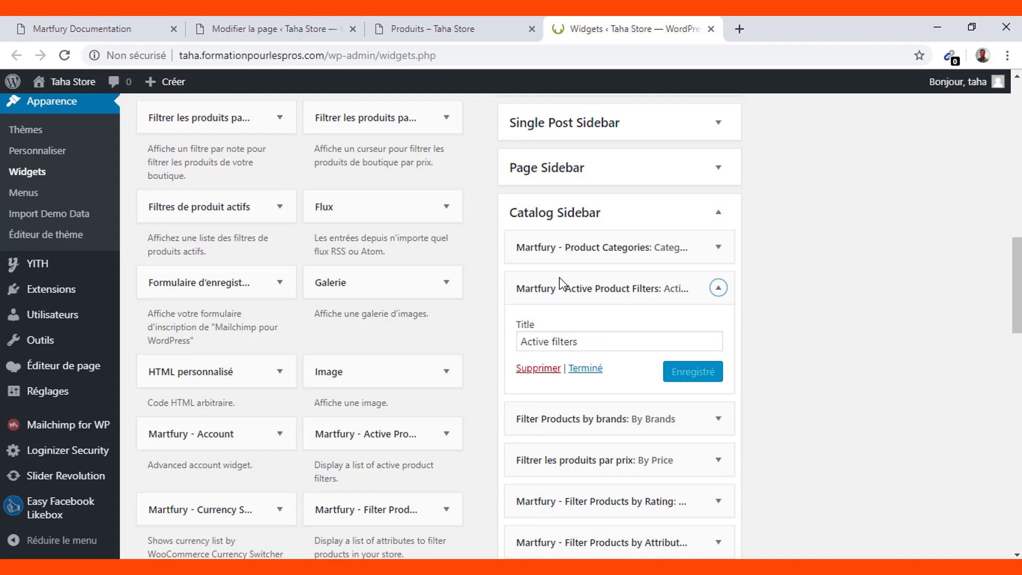
left_click(490, 24)
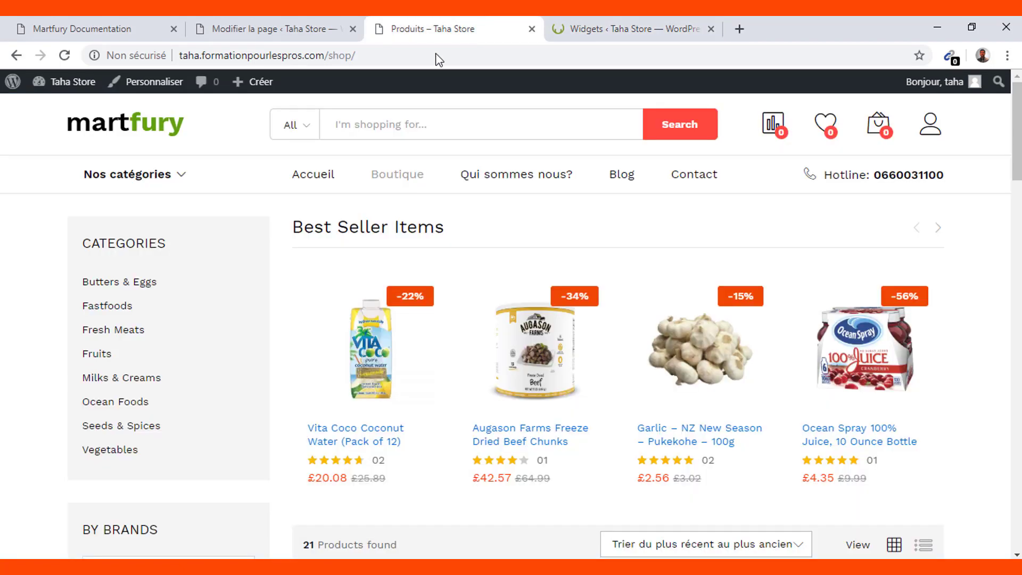
scroll(119, 474, "down", 2)
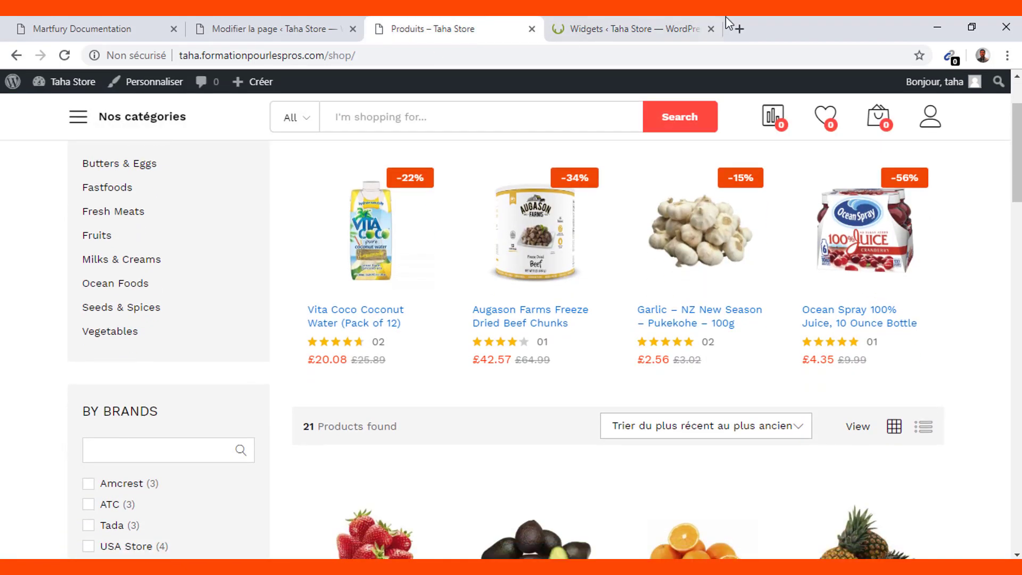
left_click(628, 29)
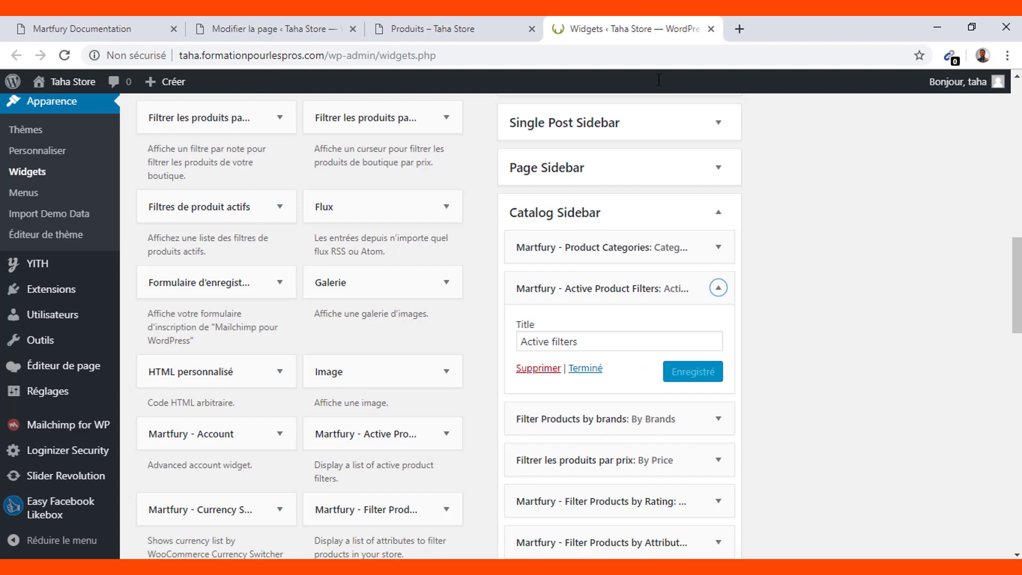
left_click(718, 288)
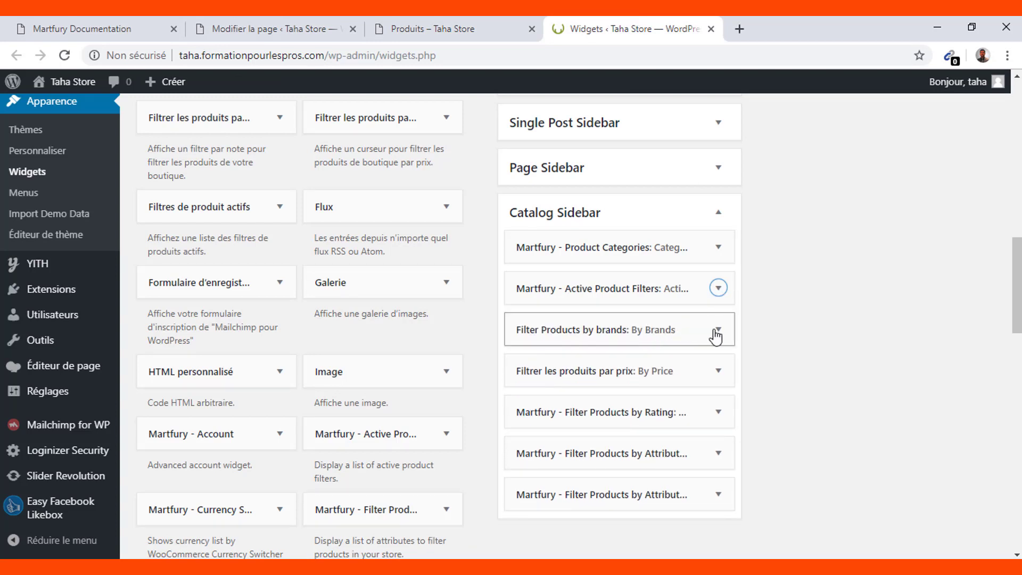
Retitle the Filter Products by brands widget in the Catalog Sidebar as "Nos marques" and save it.
left_click(717, 330)
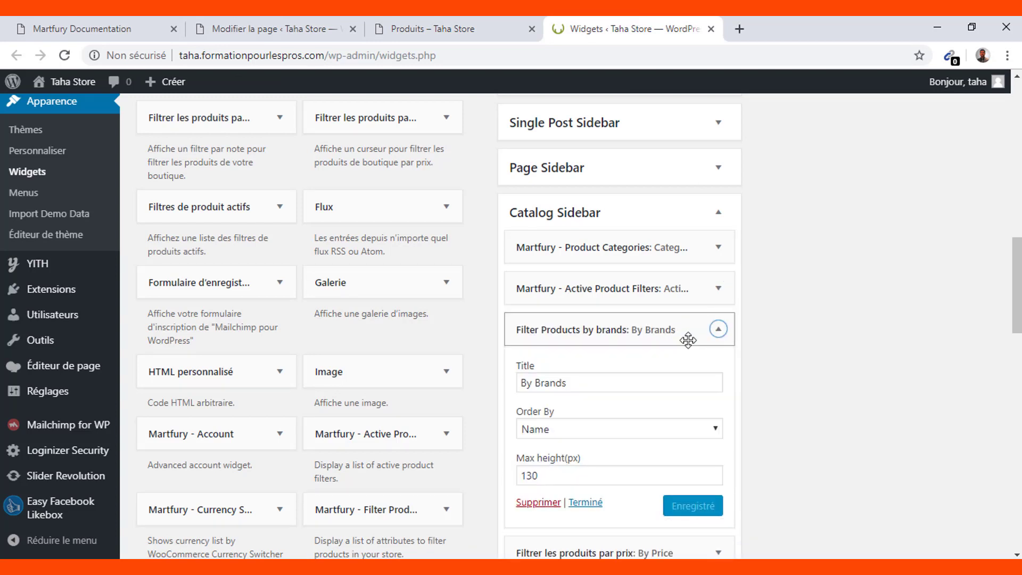
triple_click(566, 382)
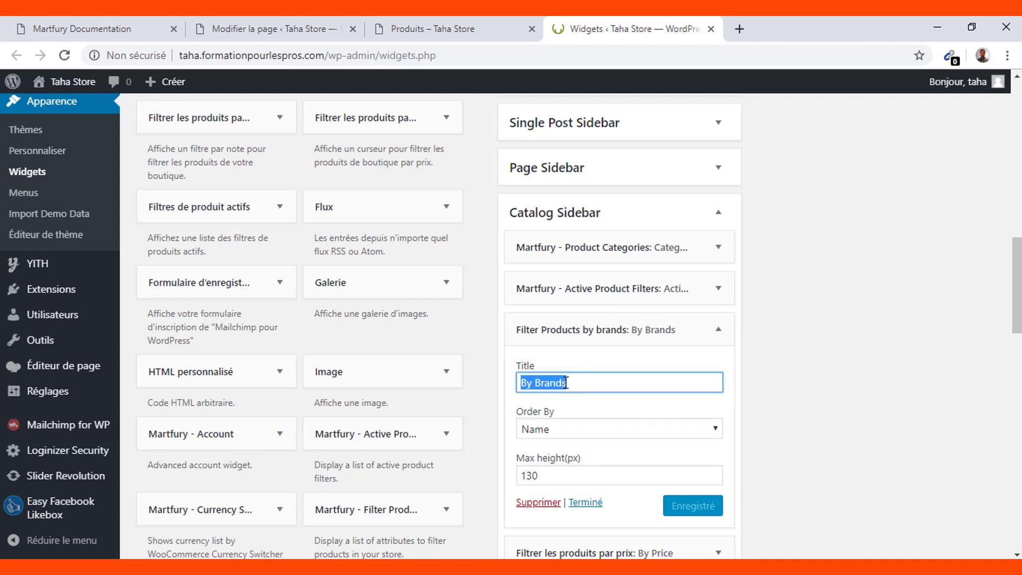
type("N")
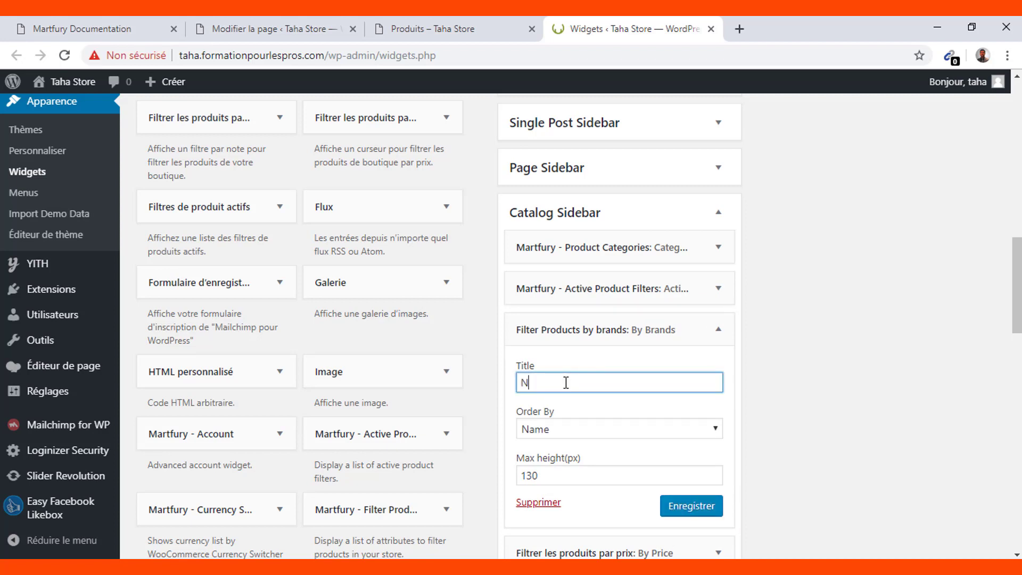
type("on")
type(" marques")
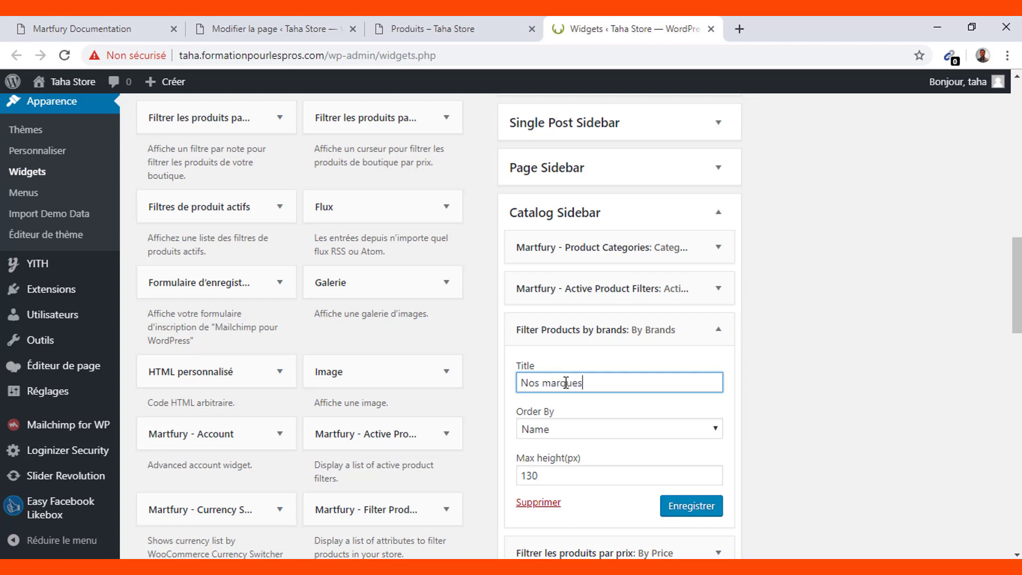
left_click(674, 507)
left_click(674, 508)
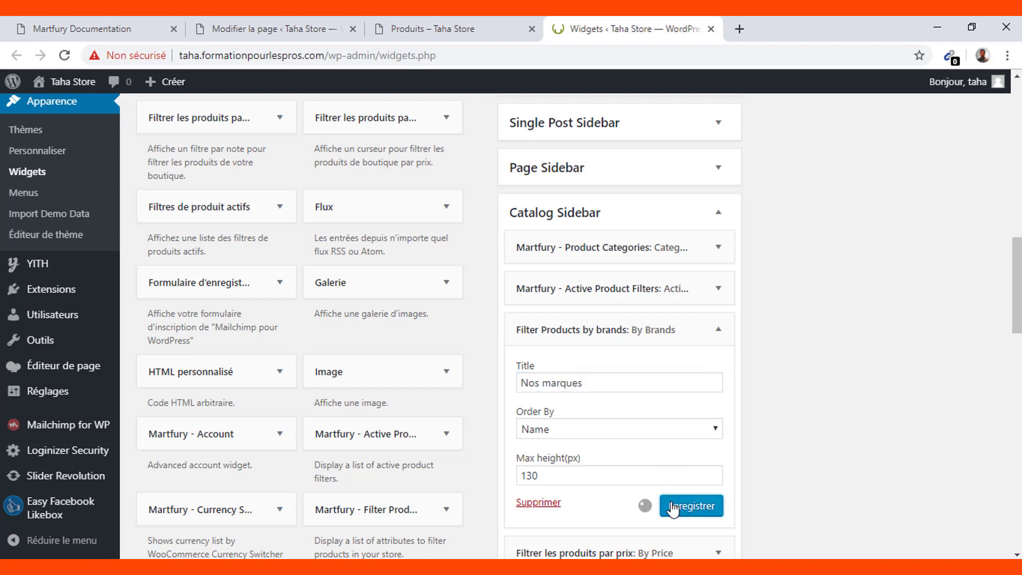
Reload the shop page to check the brand filter's title, and return to the Widgets page to collapse the brands widget.
left_click(426, 27)
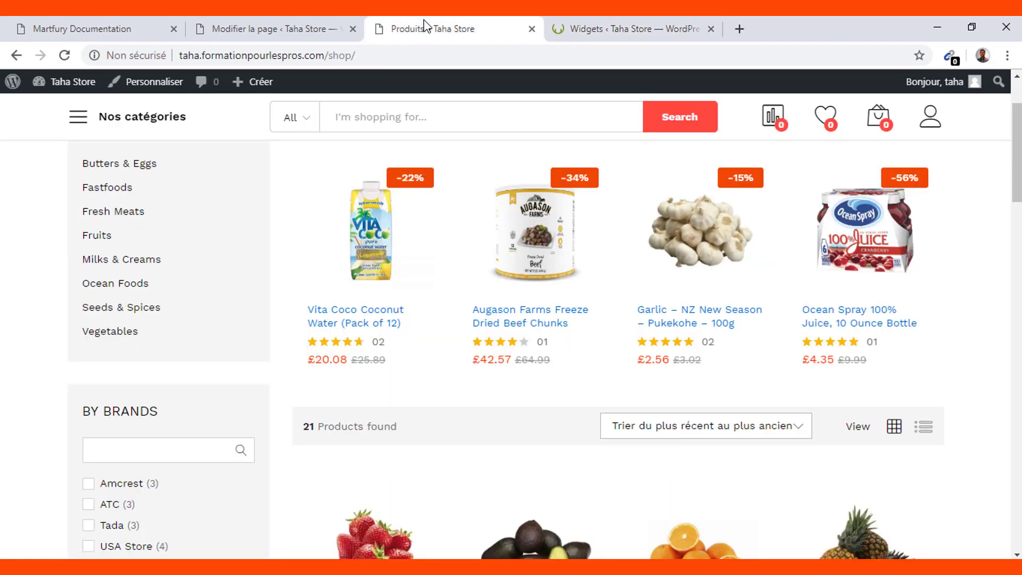
key("F5")
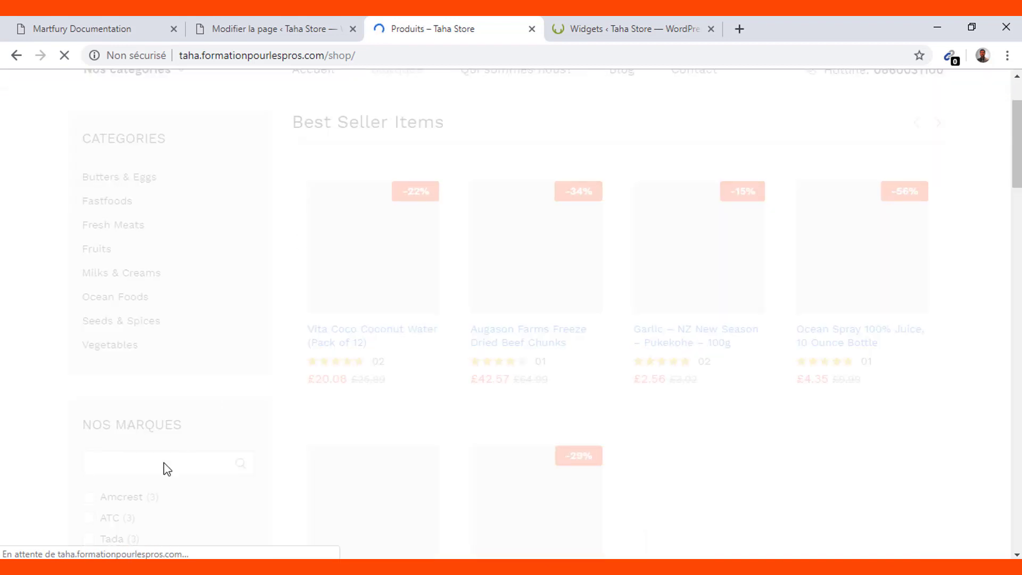
left_click(607, 23)
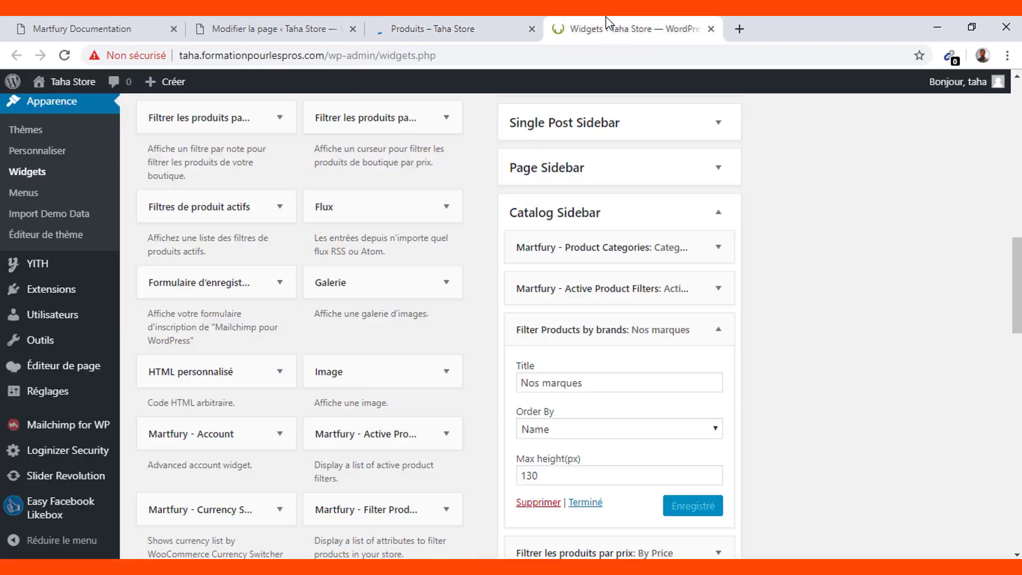
left_click(720, 336)
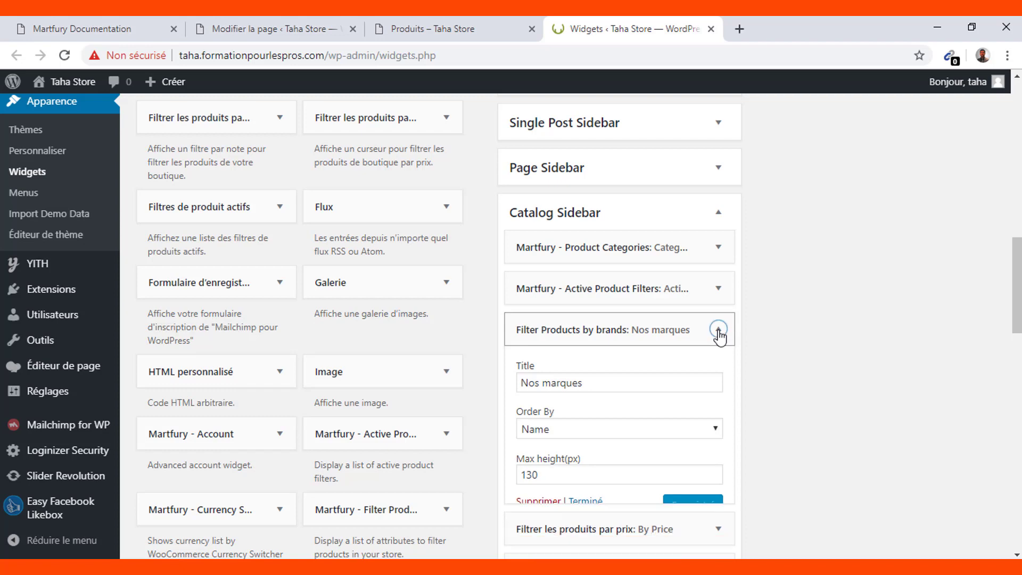
Expand the Filtrer les produits par prix widget, test the shop's price filter with a £60 minimum, and remove all active filters.
left_click(714, 374)
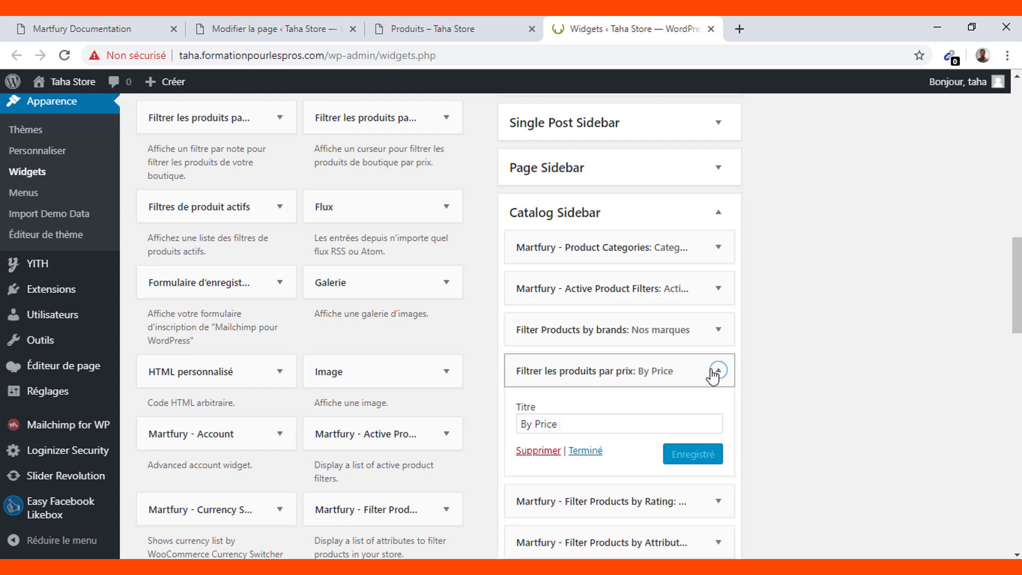
left_click(440, 29)
scroll(151, 461, "down", 3)
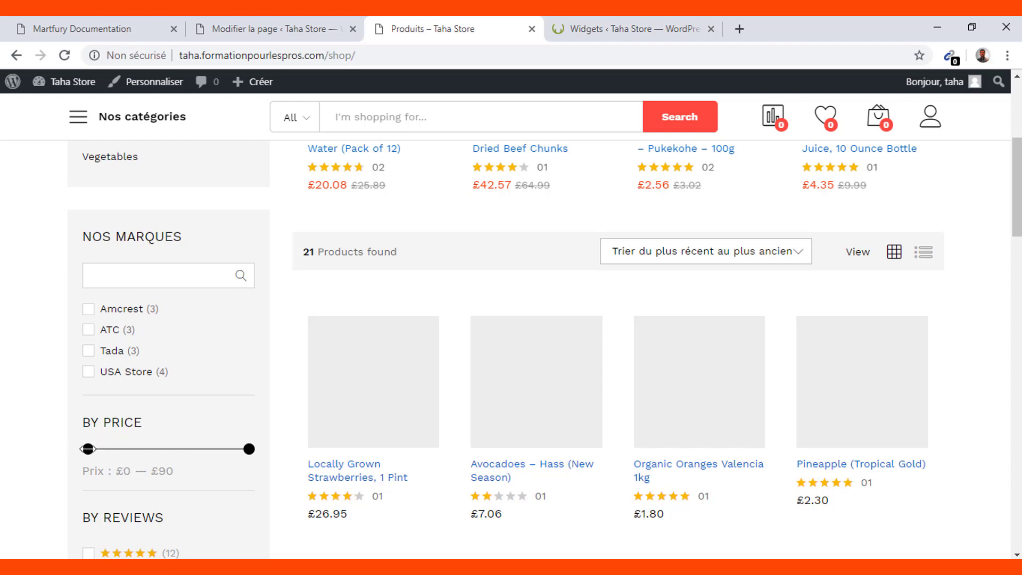
left_click_drag(88, 448, 192, 454)
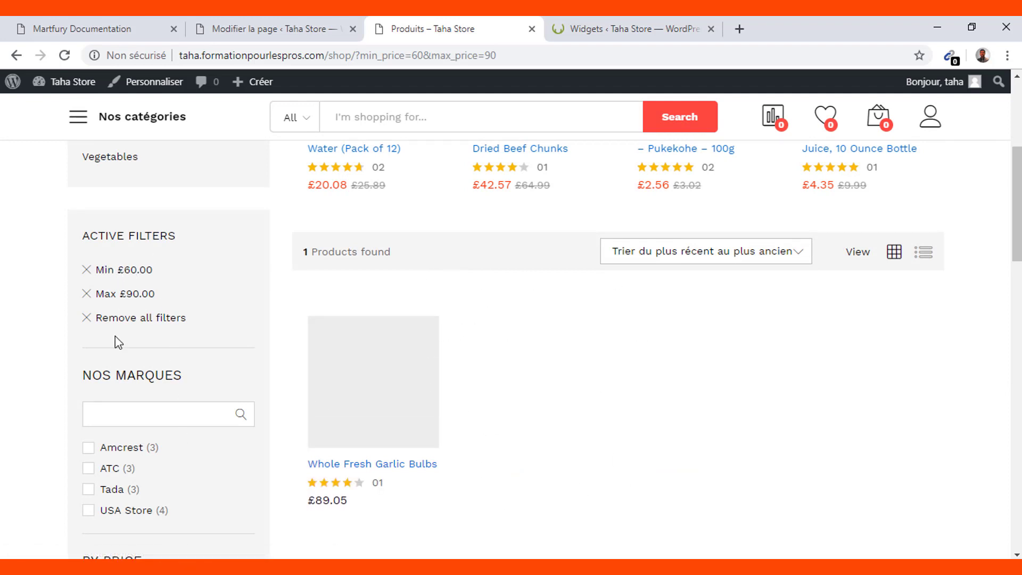
scroll(118, 349, "up", 5)
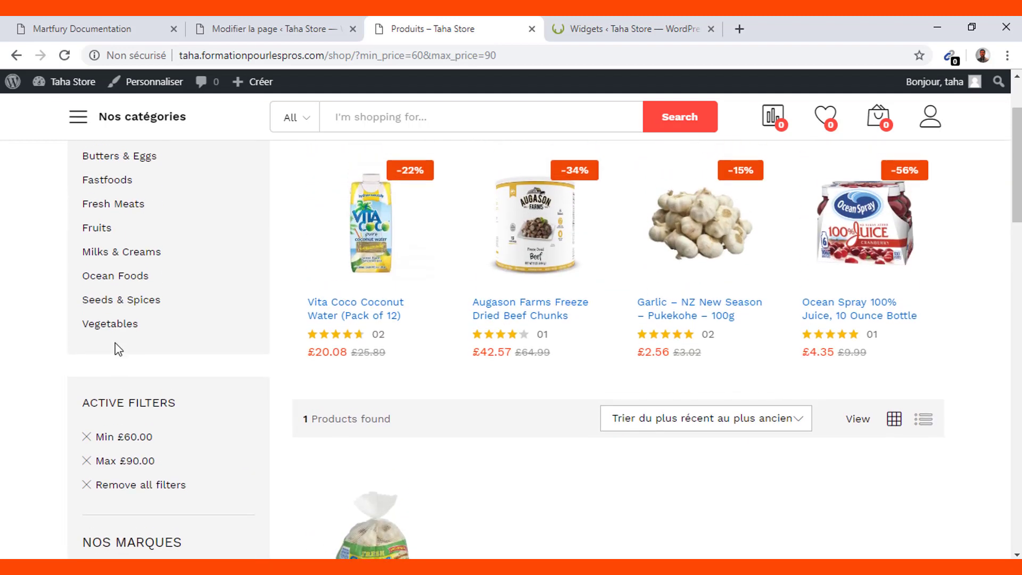
scroll(114, 347, "down", 6)
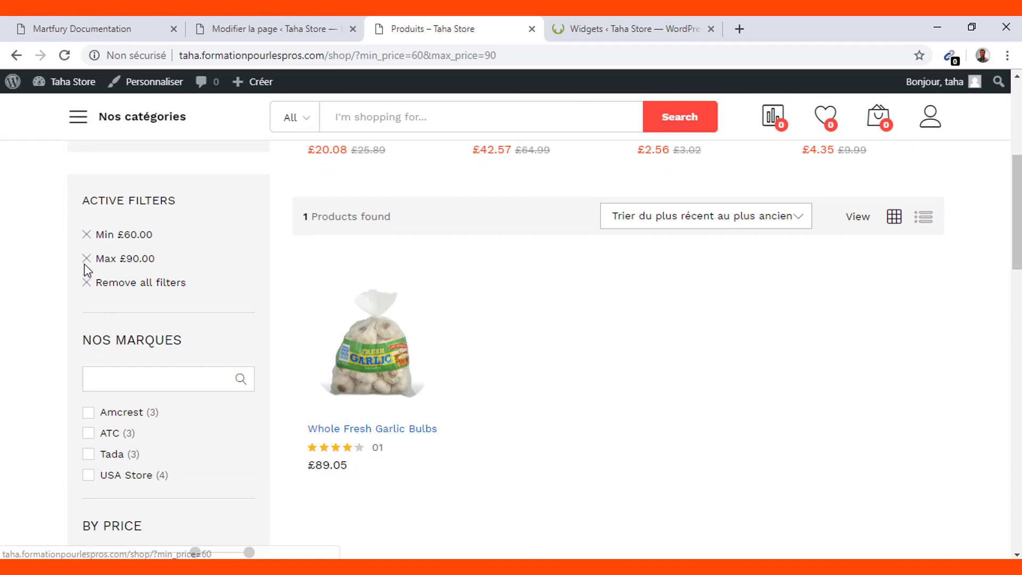
left_click(84, 282)
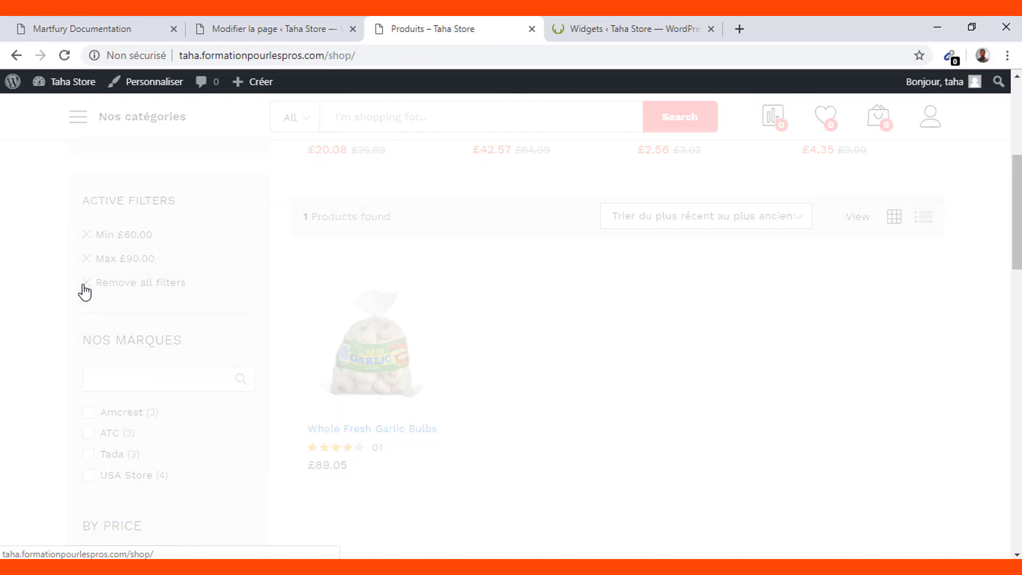
Retitle the Filtrer les produits par prix widget on the Widgets page as "Par prix" and save it.
left_click(647, 21)
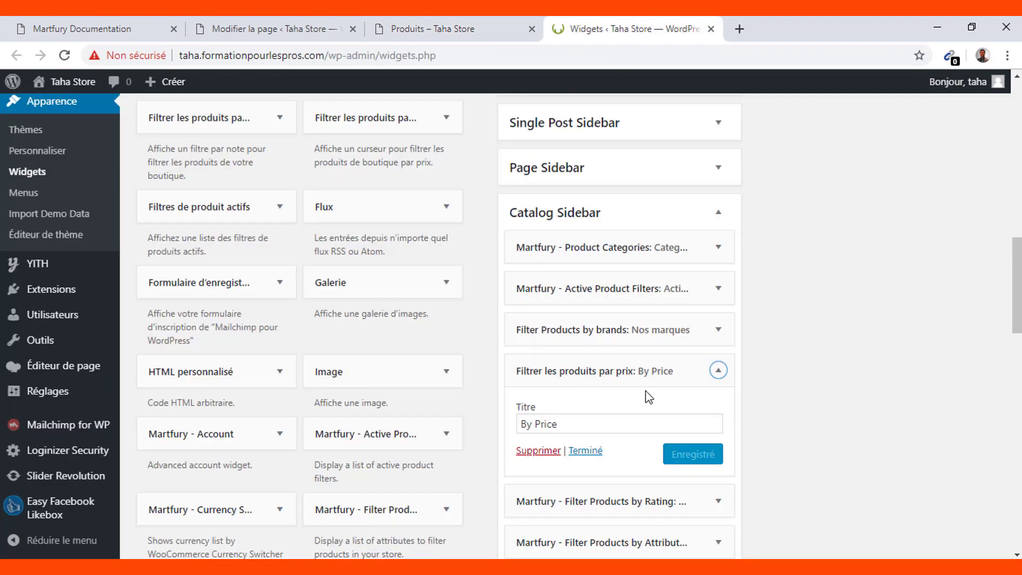
triple_click(591, 422)
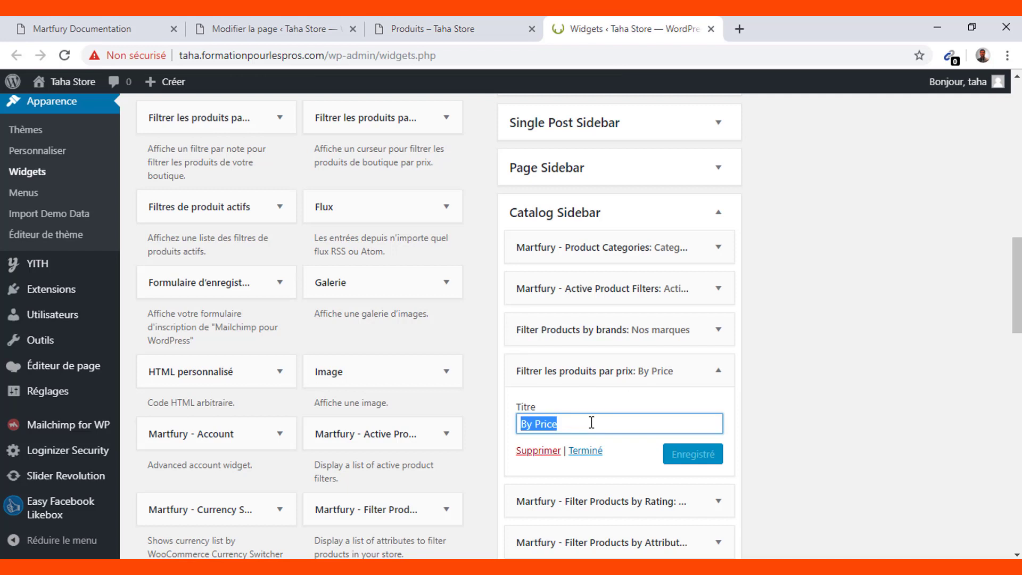
type("Par prix")
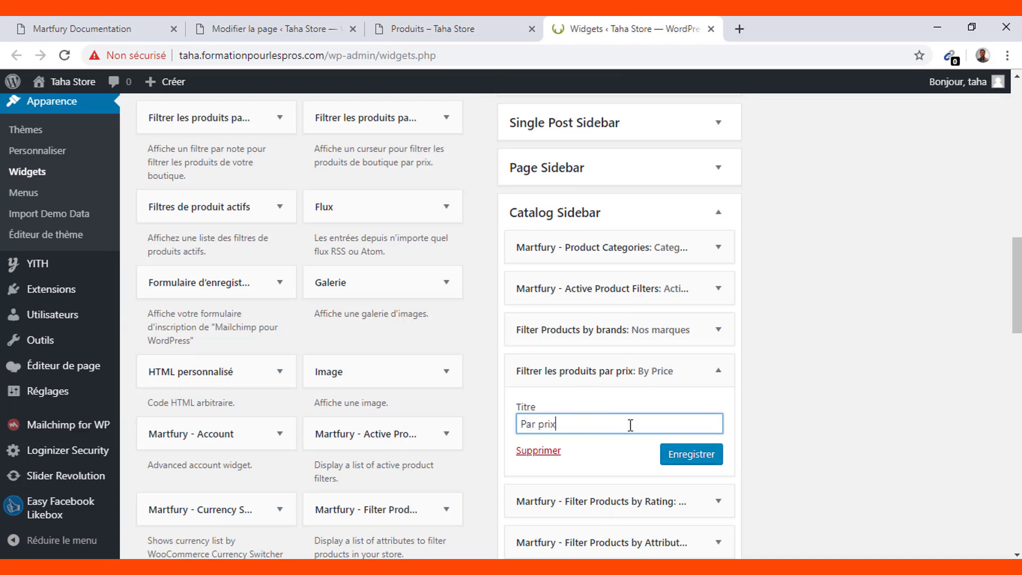
left_click(674, 461)
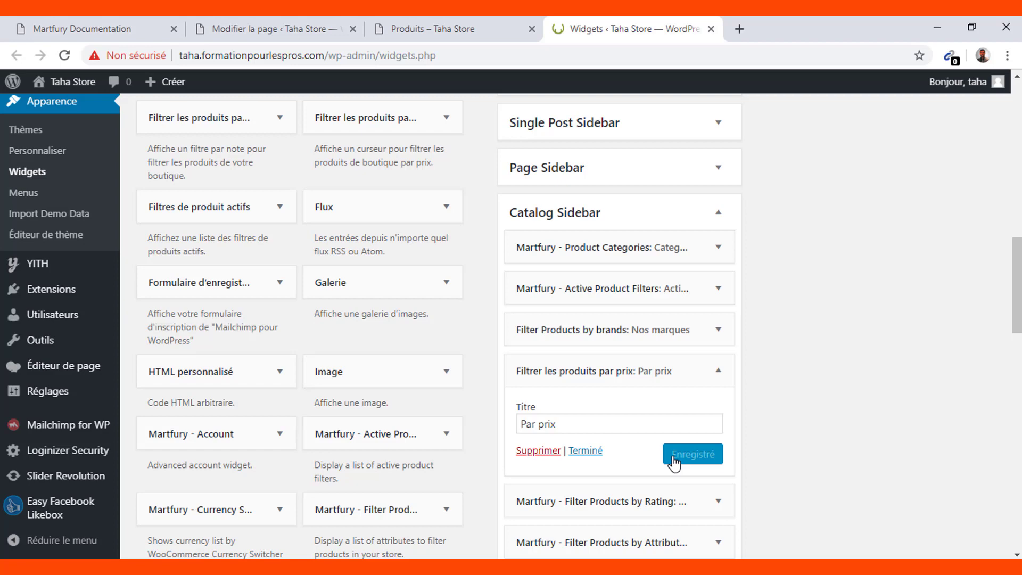
Retitle the Filter Products by Rating widget in the Catalog Sidebar as "Par avis" and save it.
left_click(718, 503)
scroll(714, 504, "down", 3)
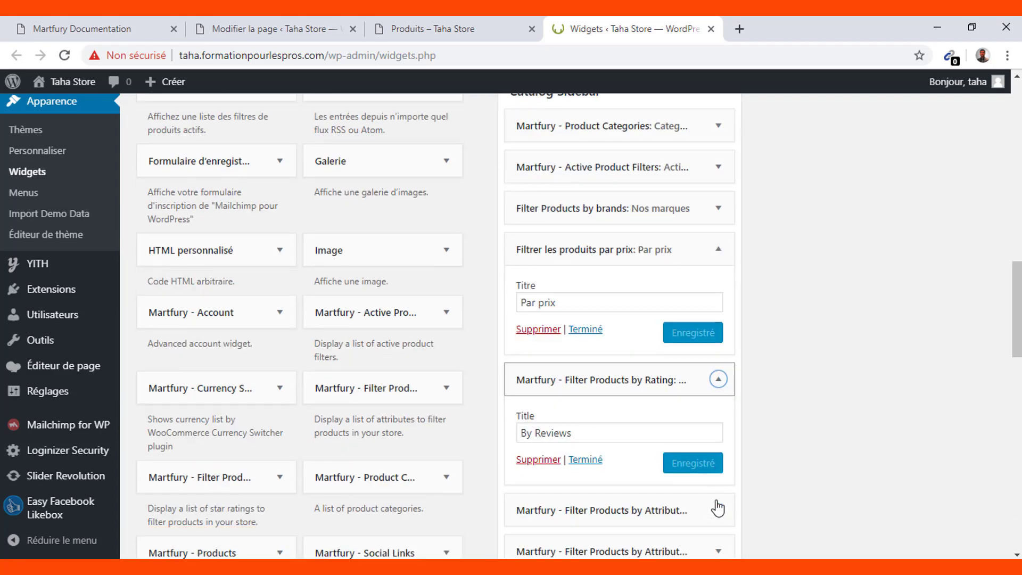
triple_click(617, 378)
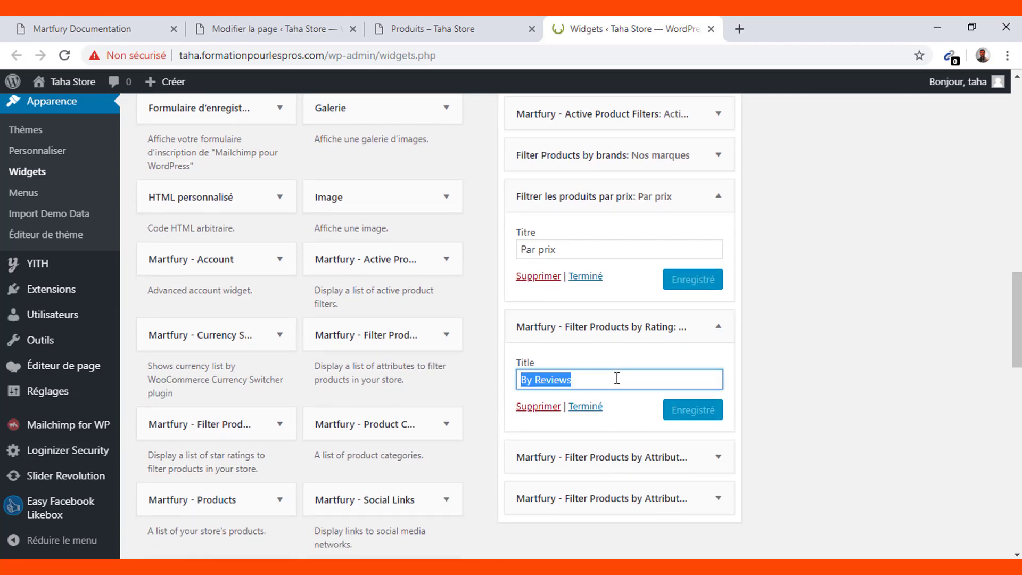
type("Par avis")
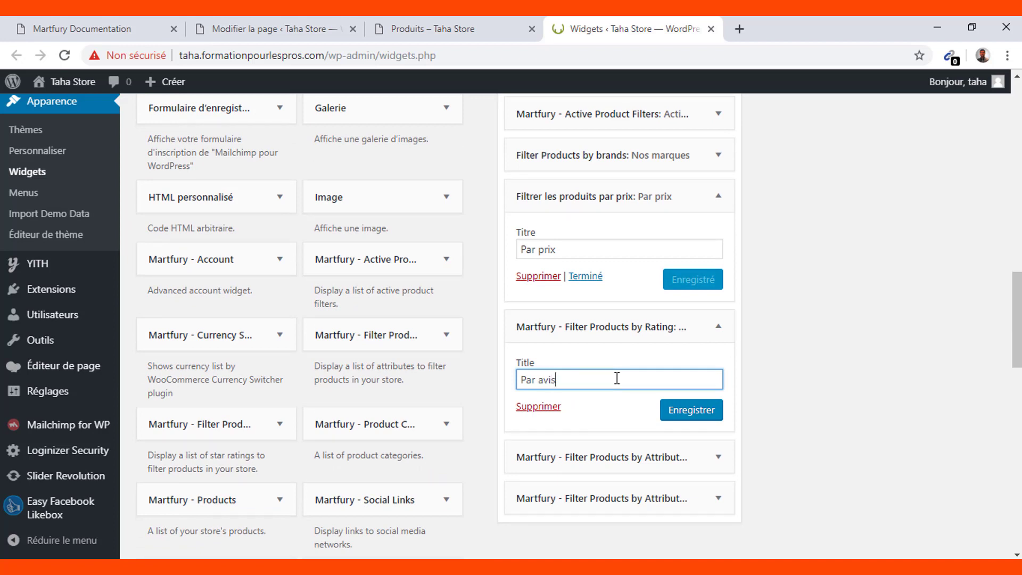
left_click(677, 411)
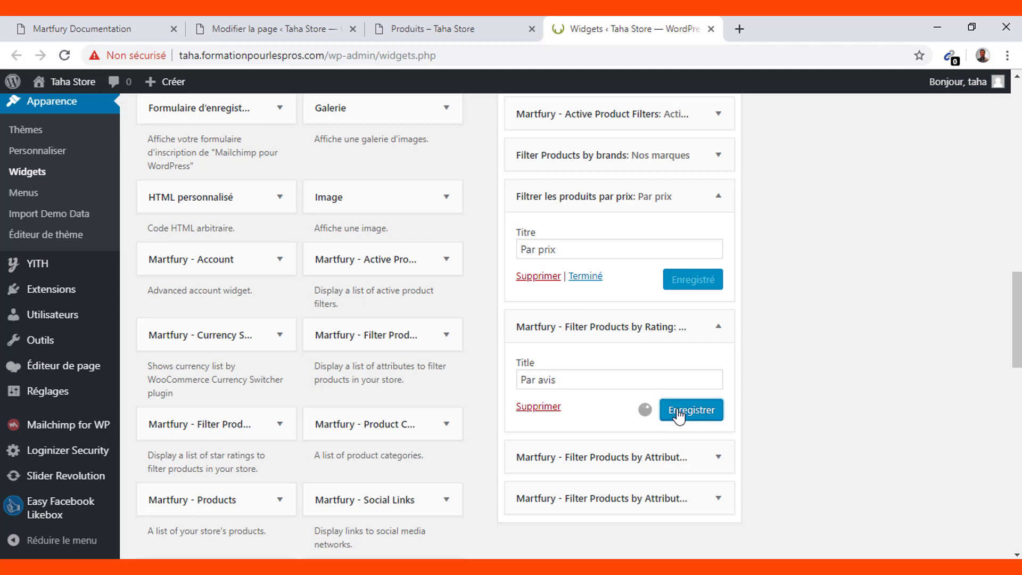
Retitle the "By Color" attribute filter widget in the Catalog Sidebar as "par couleur" and save it.
left_click(637, 457)
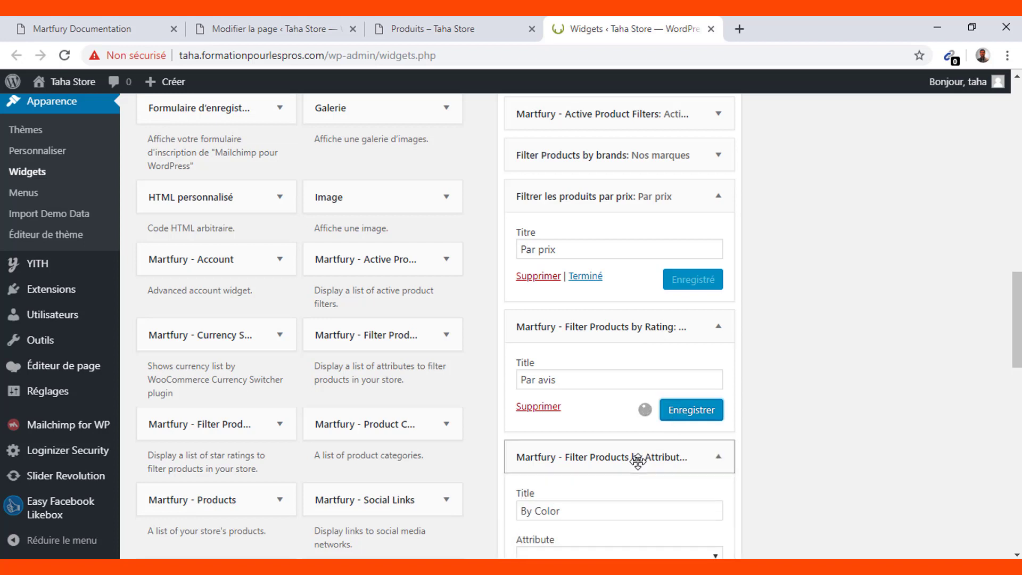
triple_click(584, 511)
type("par couleur")
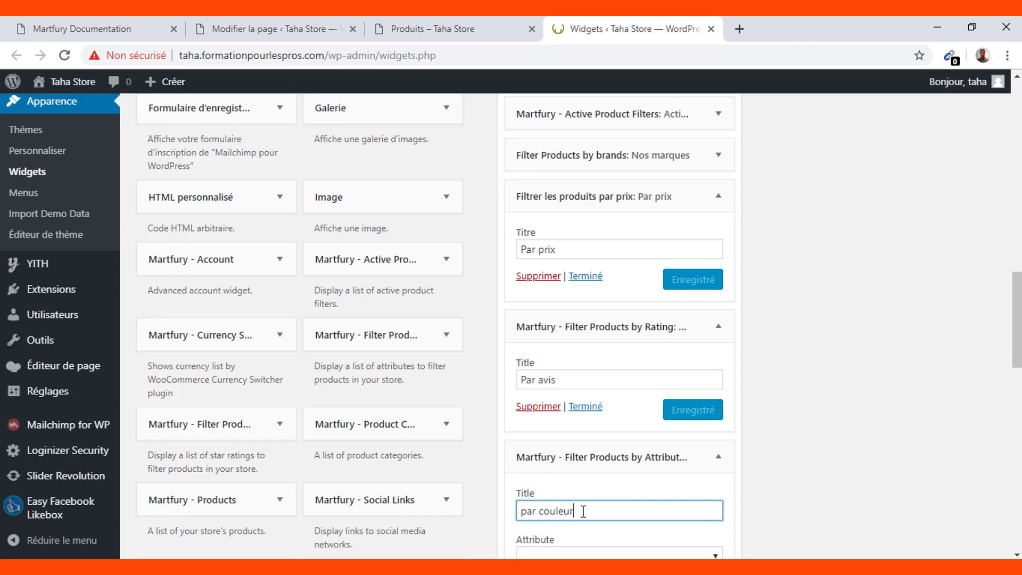
scroll(583, 511, "down", 5)
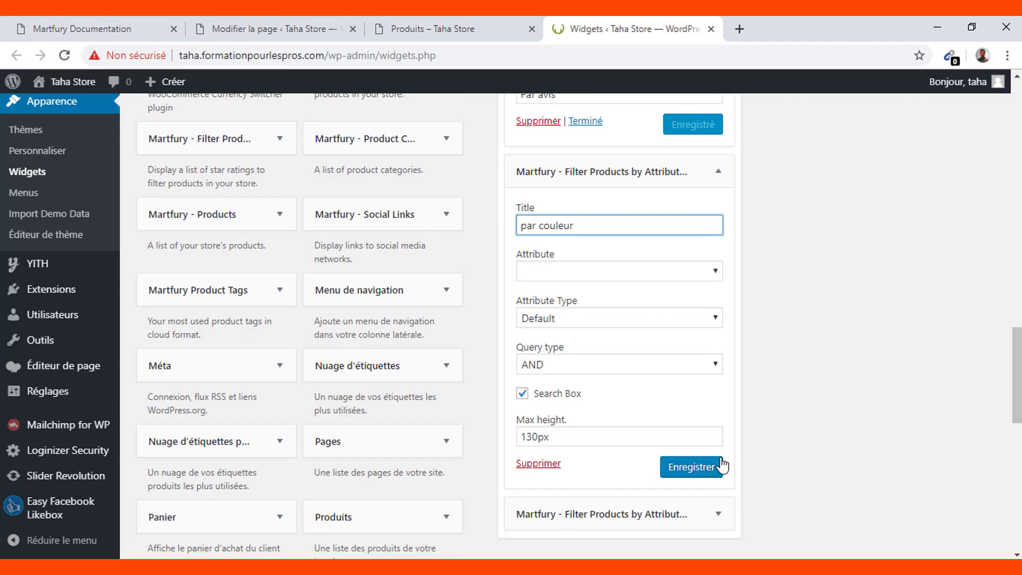
left_click(690, 471)
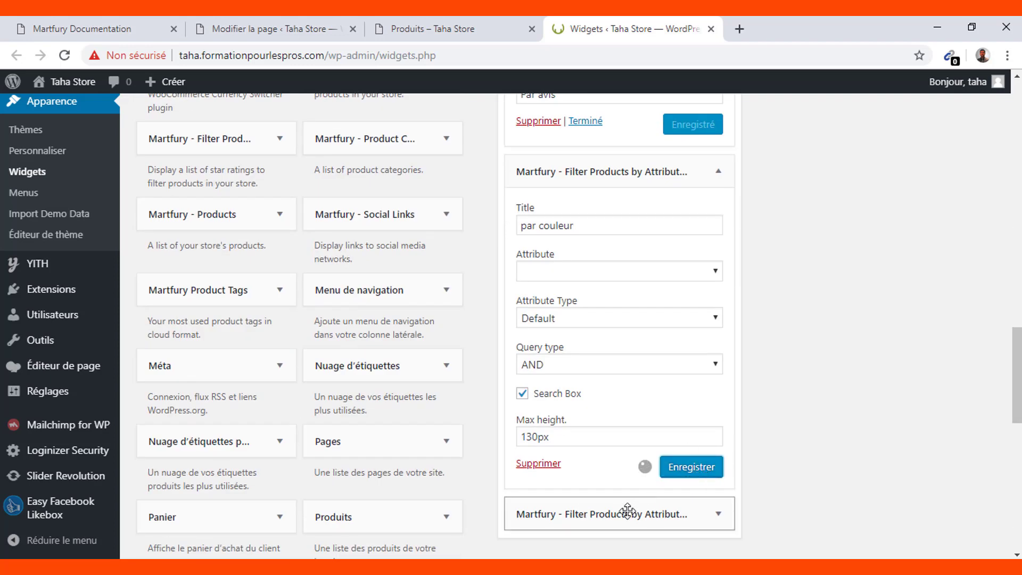
Retitle the "By Room" attribute filter widget in the Catalog Sidebar as "Par salle".
left_click(654, 513)
scroll(601, 398, "down", 3)
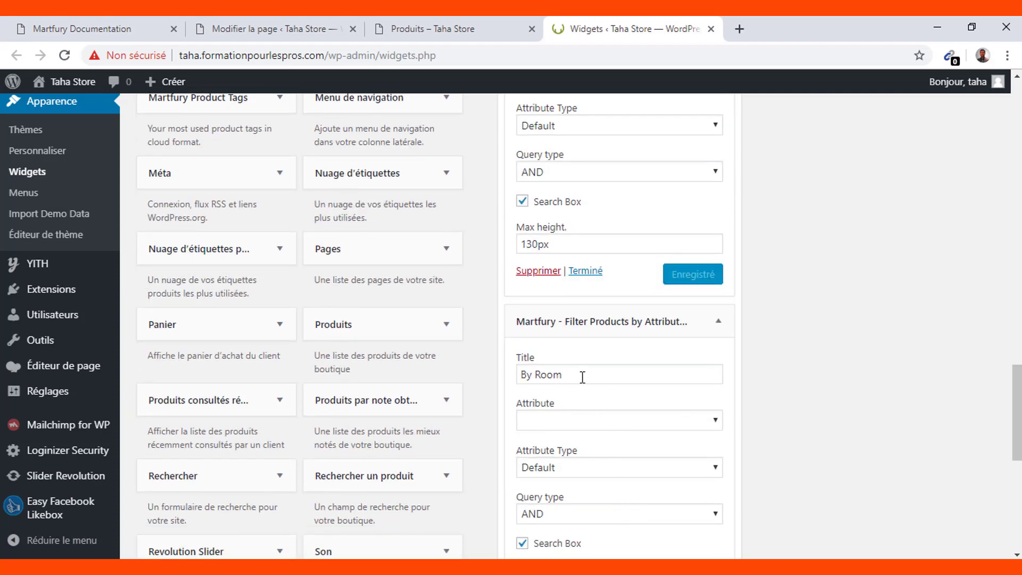
triple_click(582, 377)
type("Par salle")
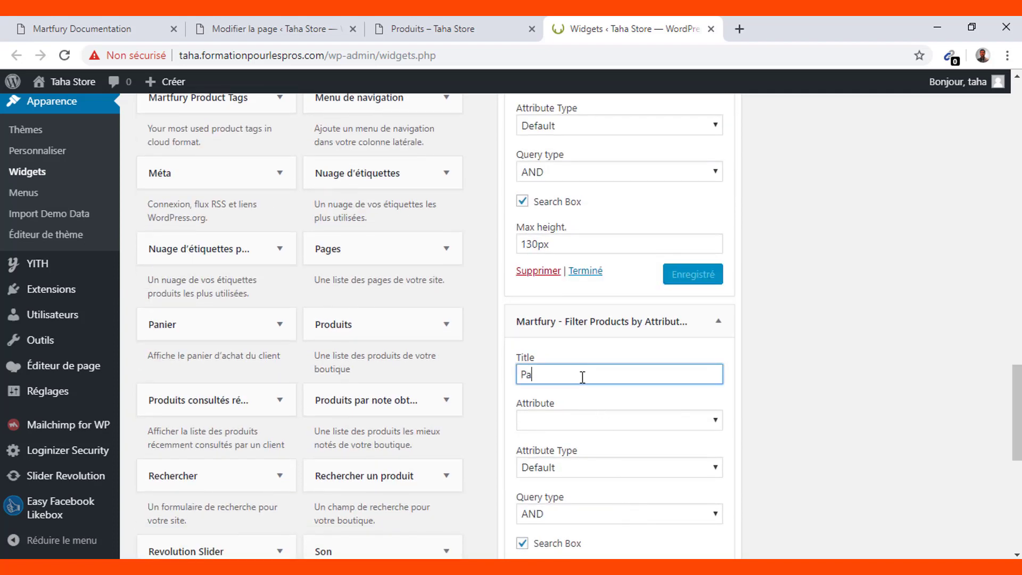